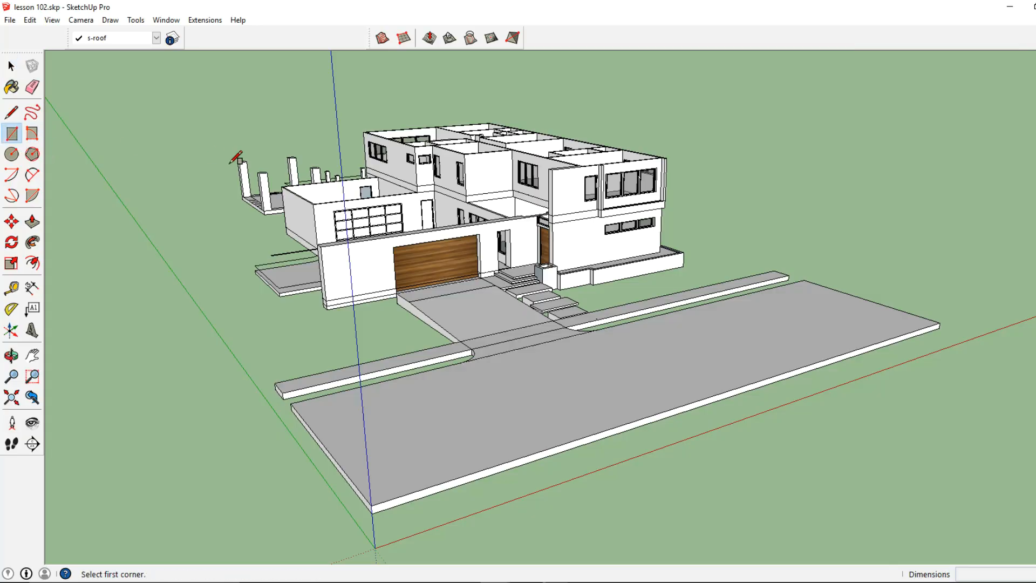
Draw a roof rectangle over the upper storey and further rectangles marking off the recessed parts at the front
middle_drag(391, 170, 428, 294)
scroll(341, 199, up, 6)
click(343, 198)
scroll(710, 298, up, 2)
click(710, 298)
scroll(428, 294, up, 2)
click(379, 283)
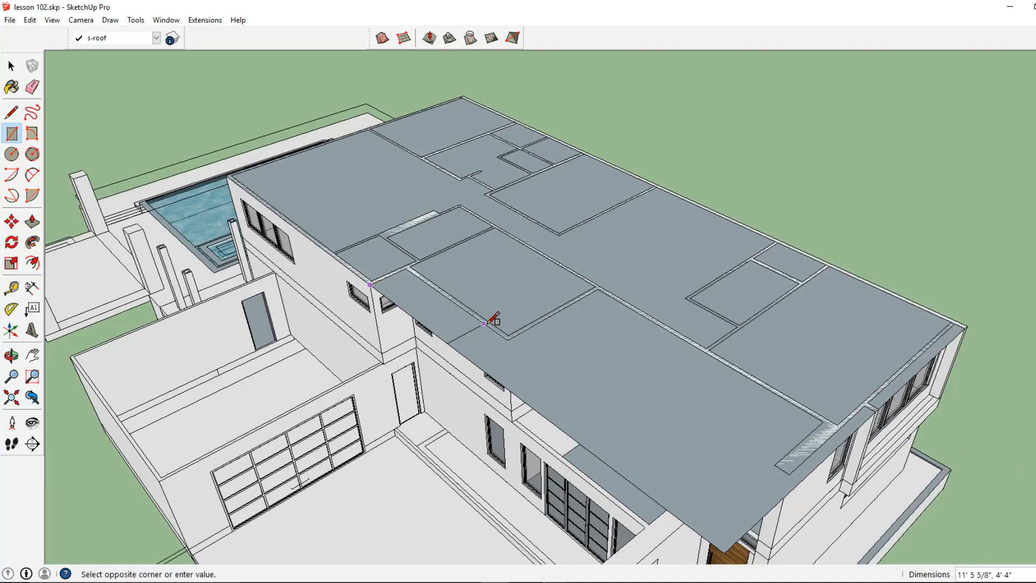
click(507, 338)
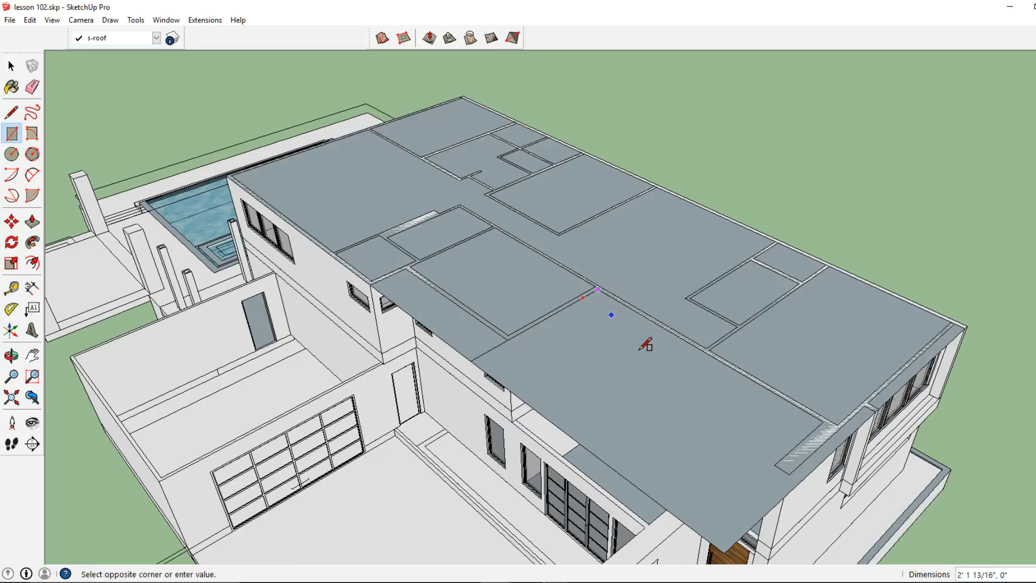
middle_drag(632, 329, 574, 324)
click(566, 465)
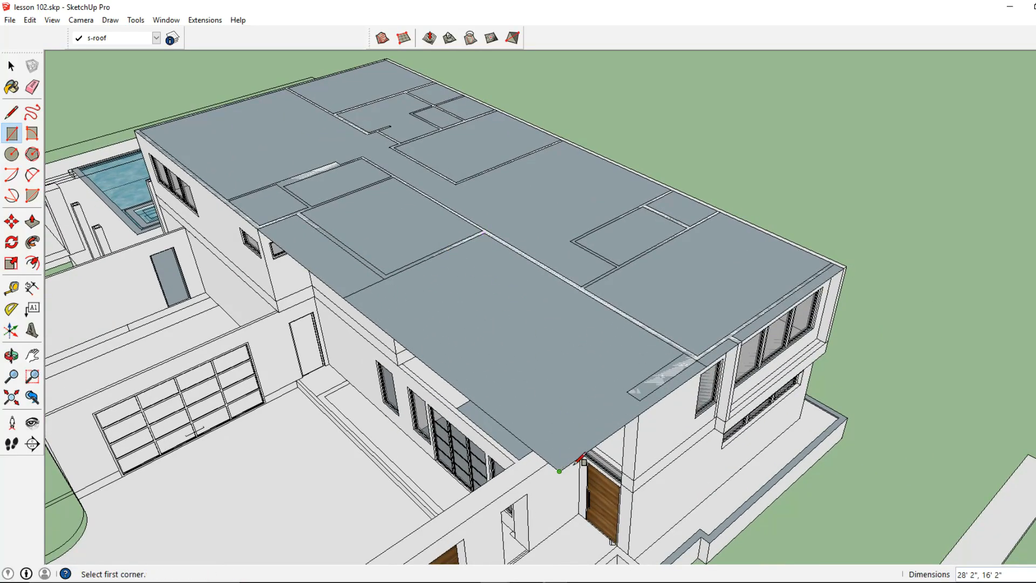
Delete the surplus roof faces and edges that extend beyond the recessed front walls of the upper storey
key(space)
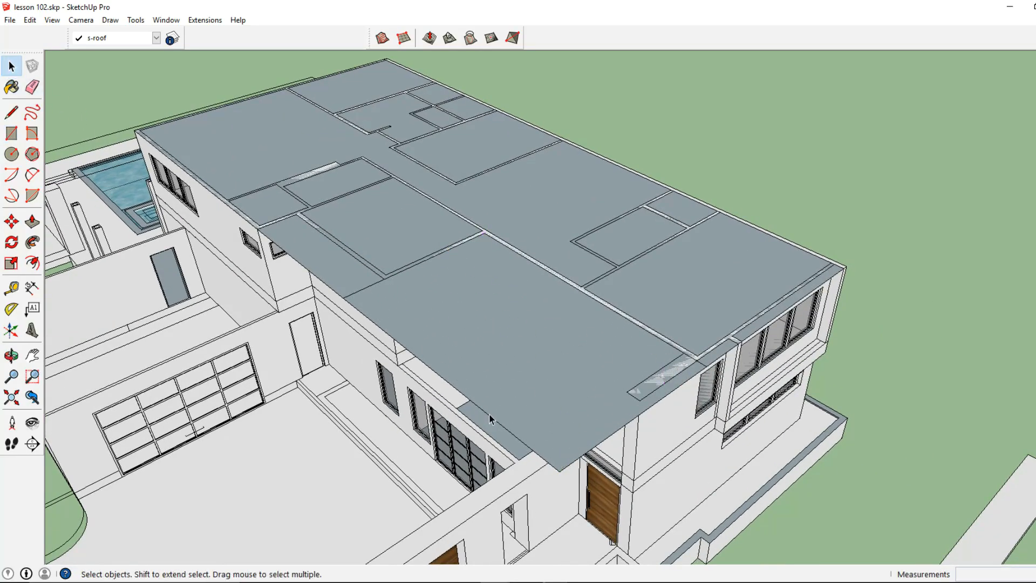
click(533, 410)
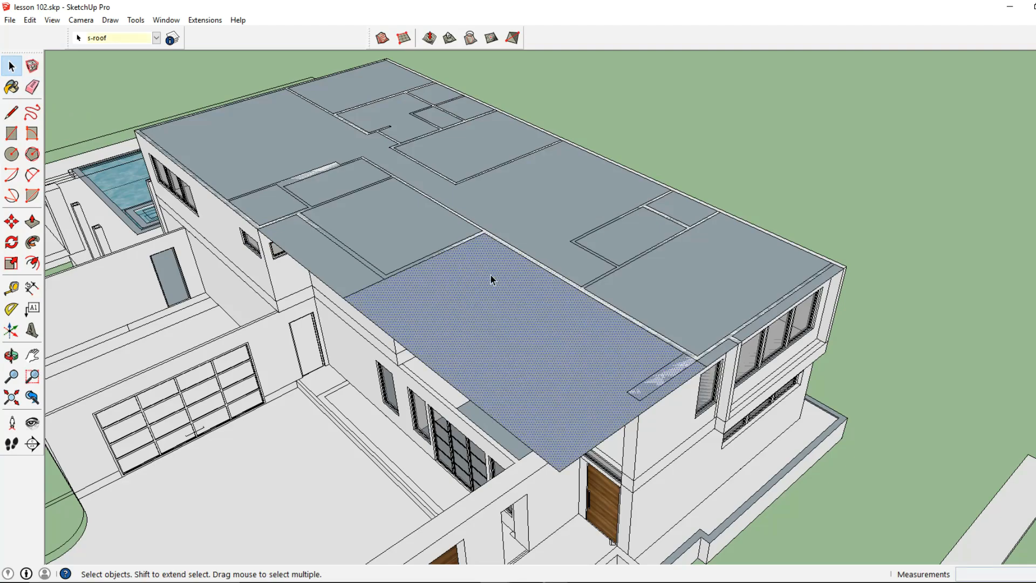
click(529, 448)
key(Delete)
click(571, 464)
key(Delete)
click(348, 295)
key(Delete)
click(340, 297)
key(Delete)
Make a group of the upper roof face together with its boundary edges
click(371, 241)
right_click(370, 241)
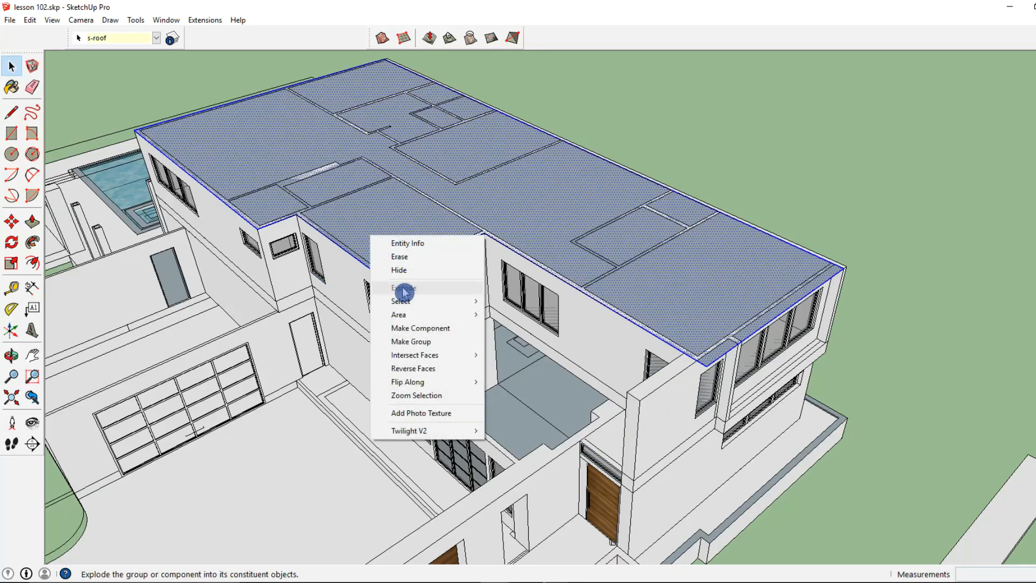
click(420, 341)
scroll(364, 234, down, 3)
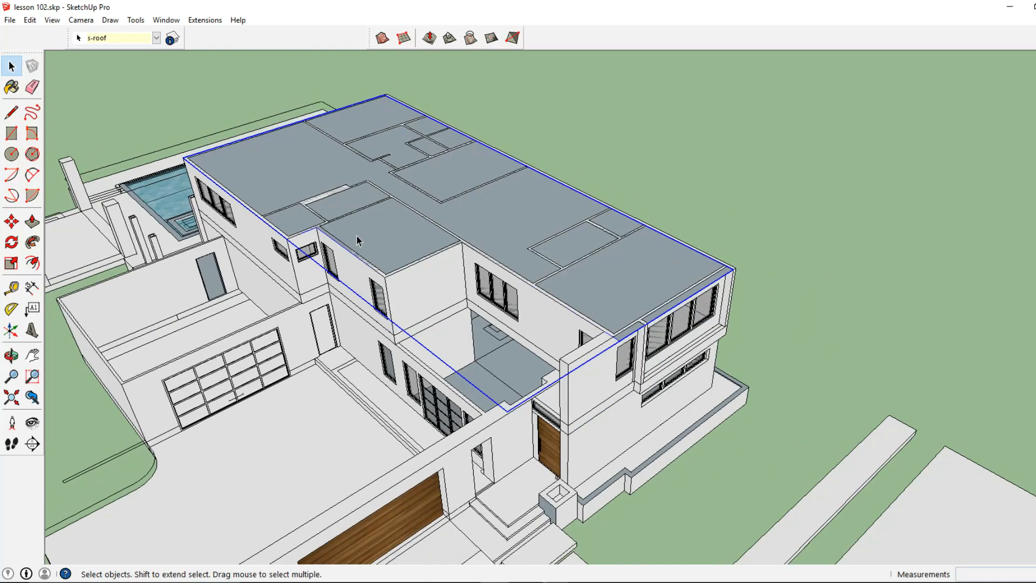
Open the upper roof group and offset its outline outward to form an overhang around the walls
shift+middle_drag(357, 235, 497, 244)
double_click(497, 243)
scroll(497, 243, up, 3)
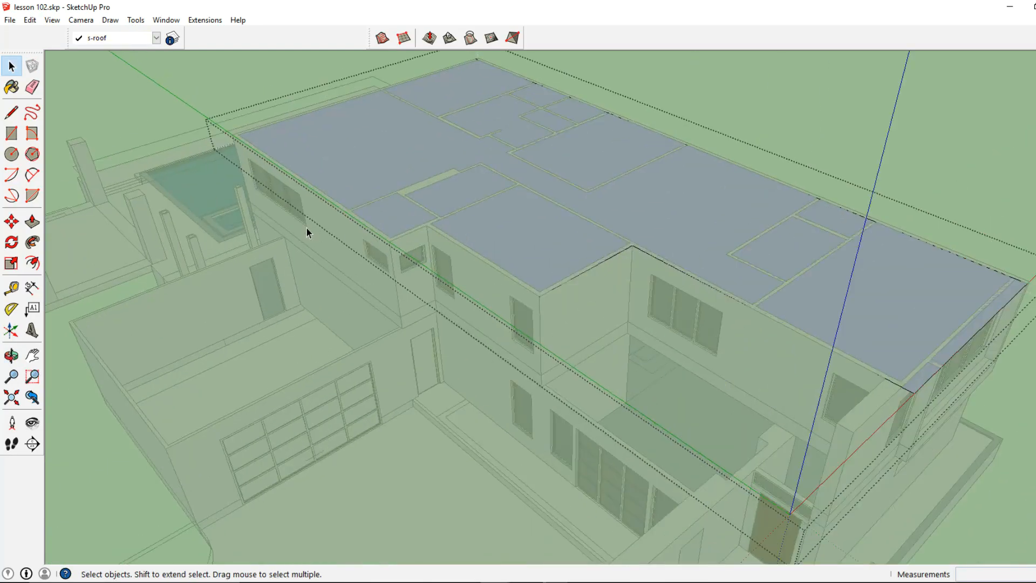
click(33, 223)
click(33, 263)
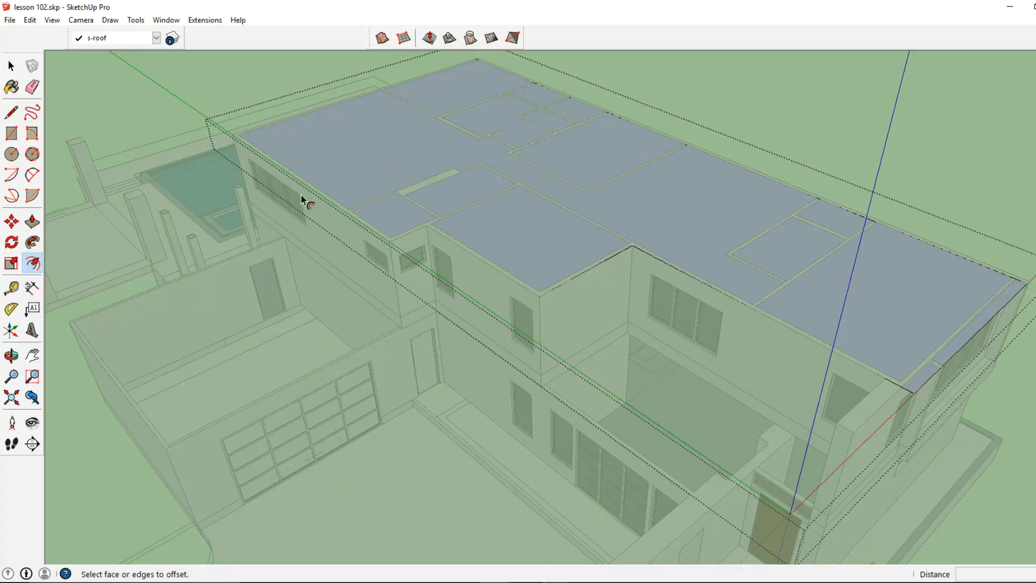
click(319, 194)
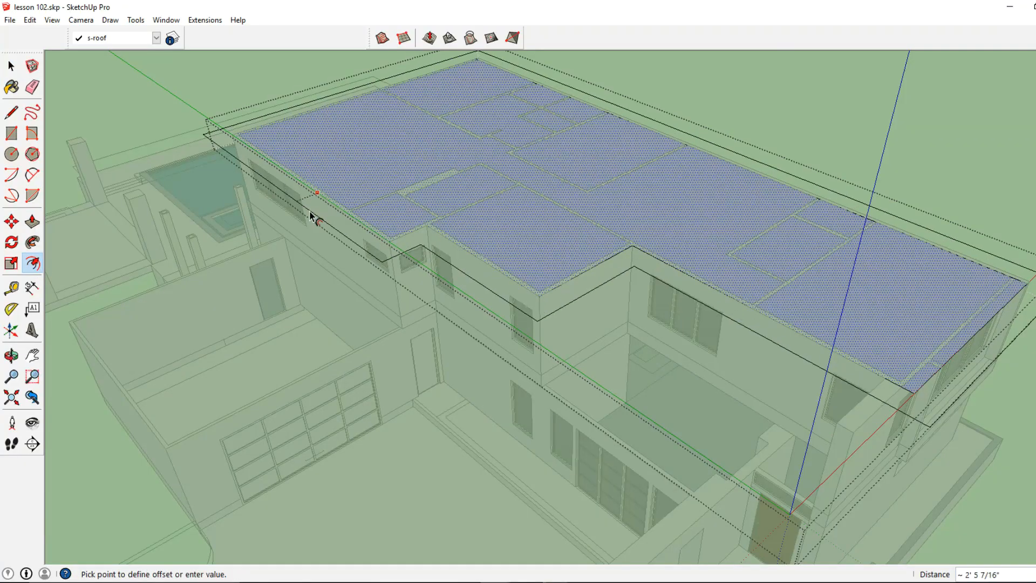
key(Return)
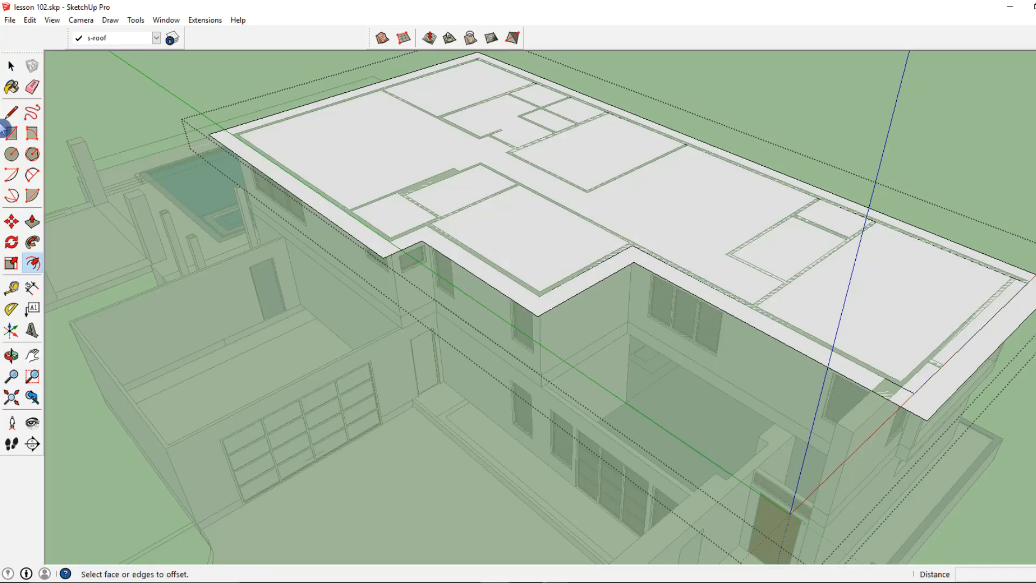
Pull the roof's overhang border and inner face up 16 inches to form a solid slab
click(32, 221)
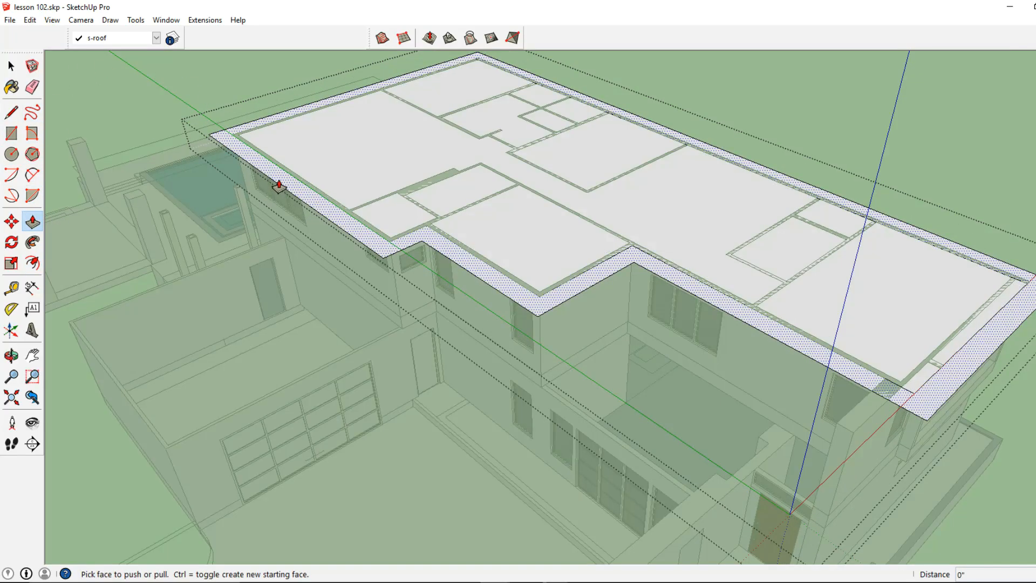
drag(279, 185, 280, 174)
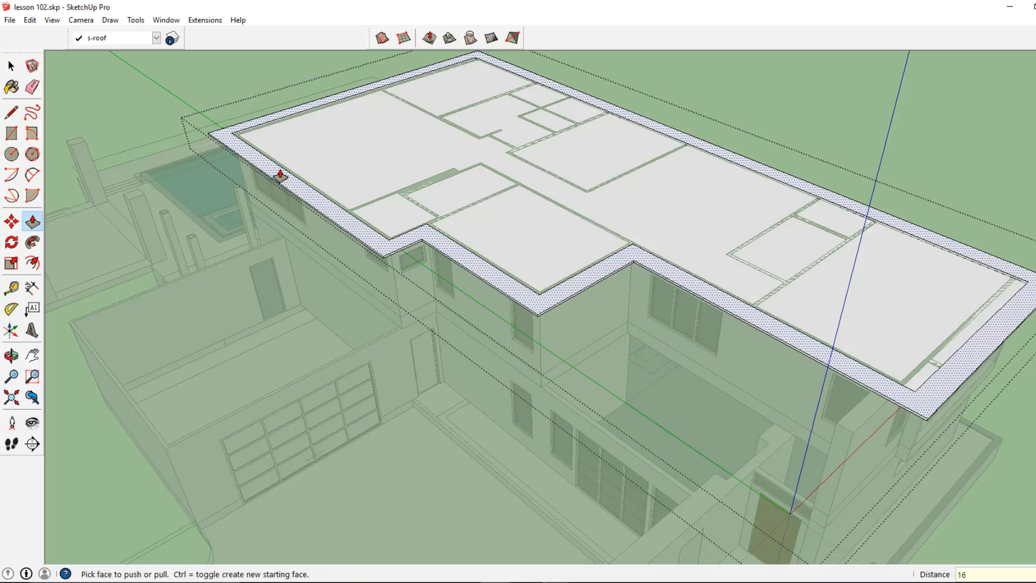
middle_drag(706, 270, 431, 238)
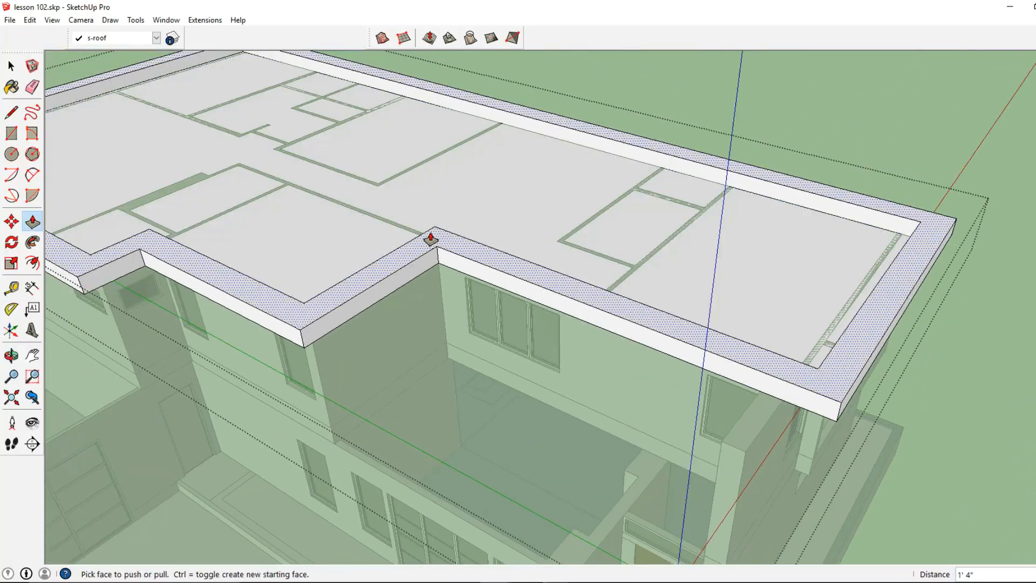
click(431, 238)
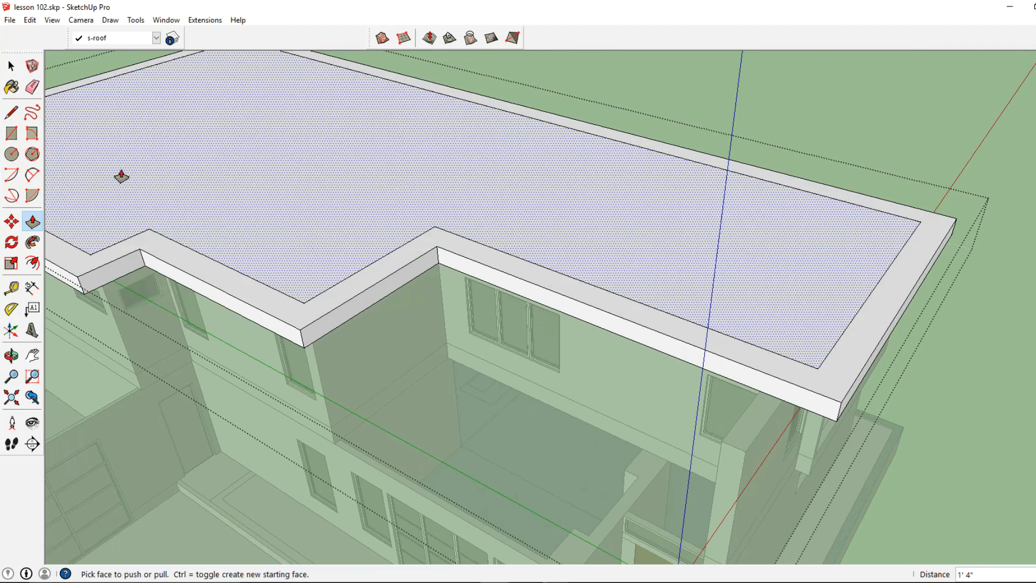
Erase the leftover inner outline from the top of the upper roof slab and close the group
click(32, 87)
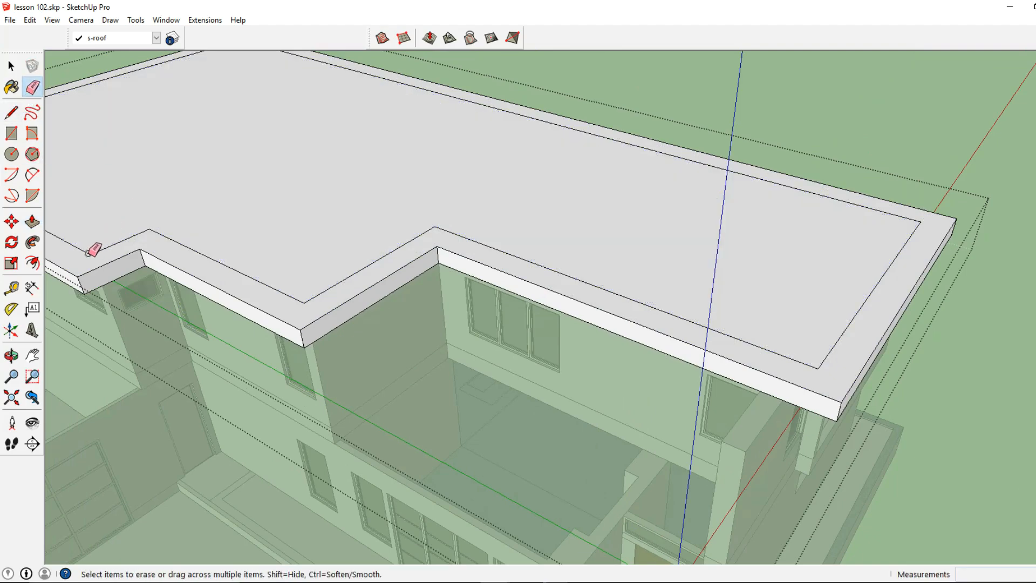
drag(149, 230, 151, 230)
drag(441, 224, 441, 225)
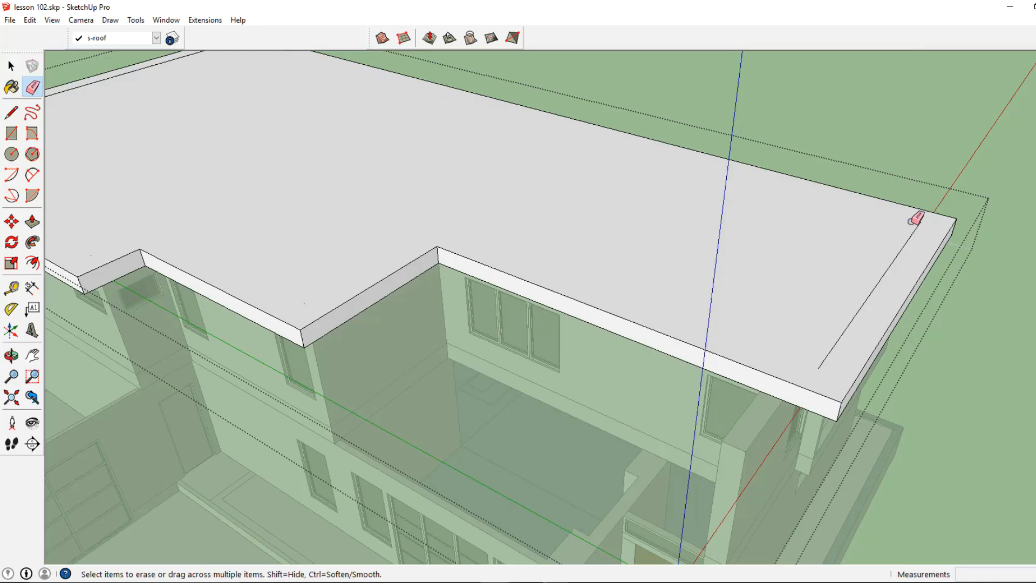
scroll(924, 216, down, 1)
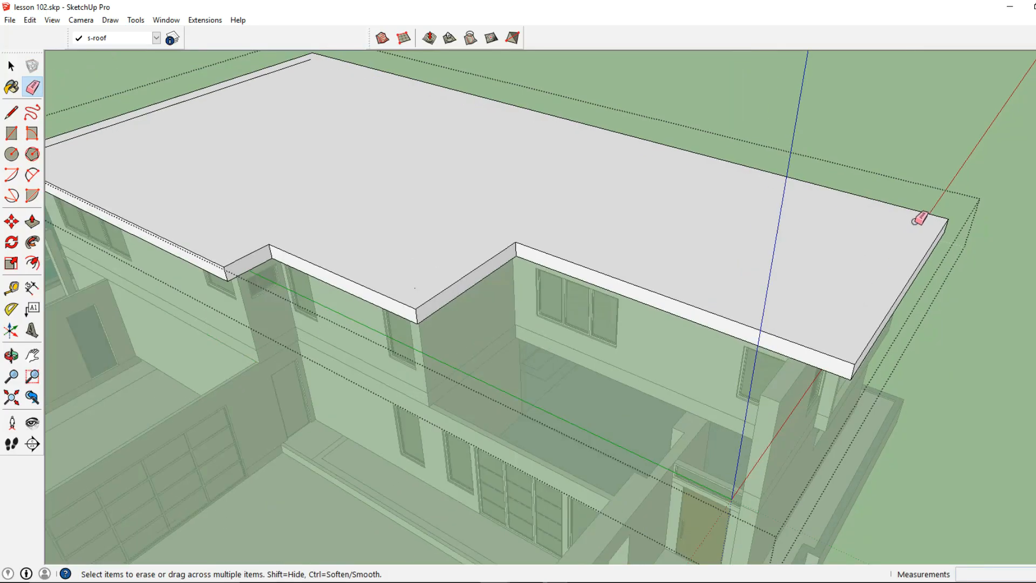
shift+middle_drag(263, 220, 724, 318)
click(427, 235)
mouse_move(585, 290)
shift+middle_down()
mouse_move(442, 280)
mouse_move(240, 233)
shift+middle_up()
click(11, 70)
click(129, 111)
scroll(429, 324, down, 1)
middle_drag(429, 325, 181, 243)
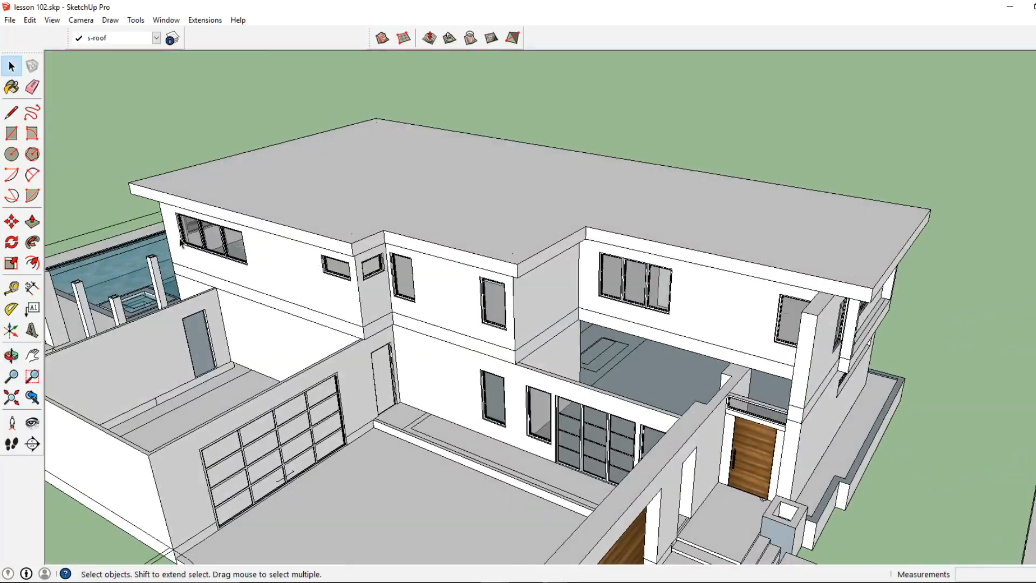
Draw a rectangle about 11' 10" by 25' 10" over the open lower storey, reaching the tall wall by the entrance
click(11, 134)
middle_drag(351, 291, 397, 290)
scroll(455, 360, up, 3)
click(450, 364)
mouse_move(453, 365)
middle_down()
mouse_move(382, 342)
mouse_move(718, 383)
mouse_move(440, 378)
middle_up()
scroll(705, 348, up, 4)
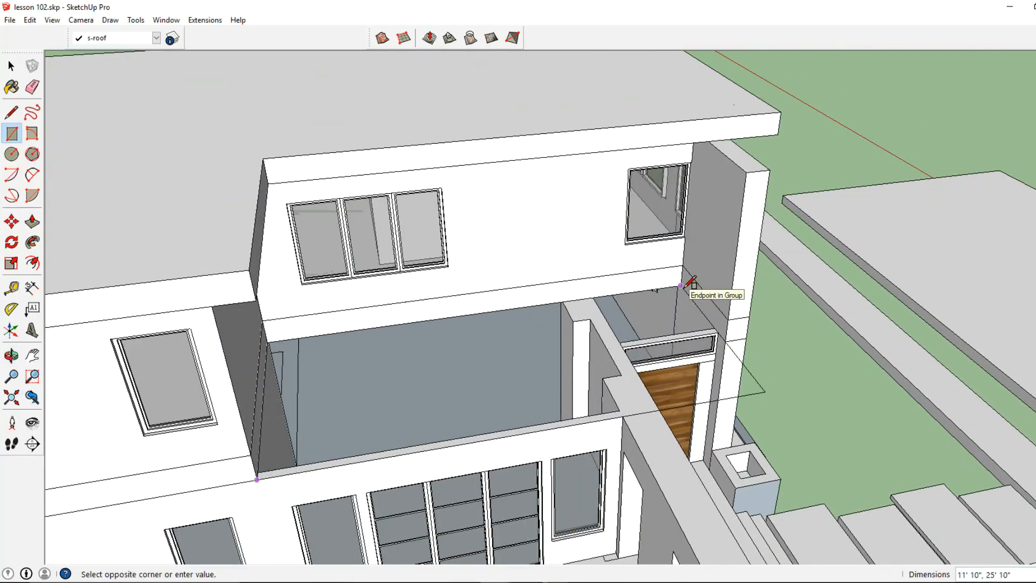
click(681, 285)
middle_drag(678, 308, 590, 418)
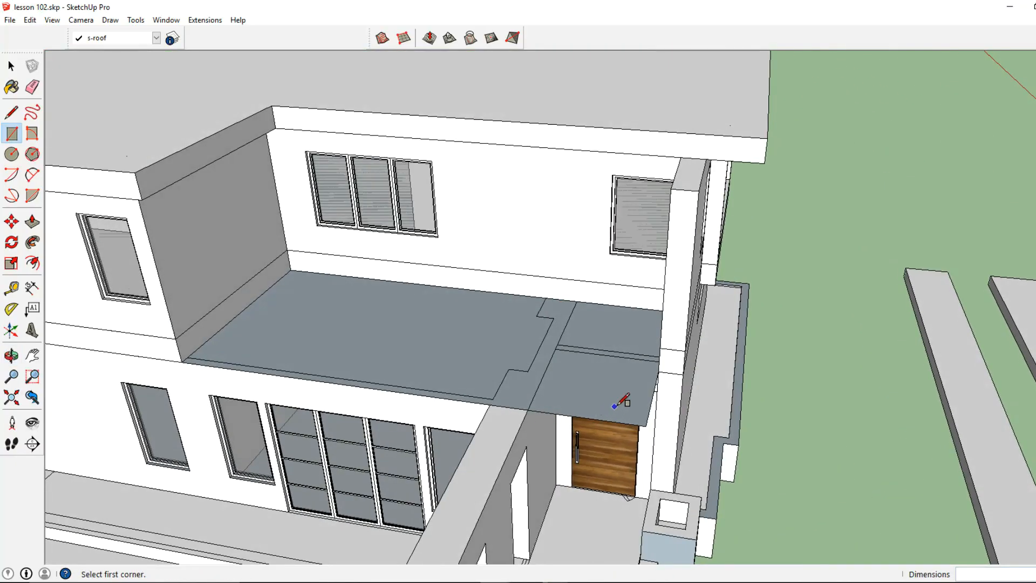
middle_drag(608, 373, 426, 315)
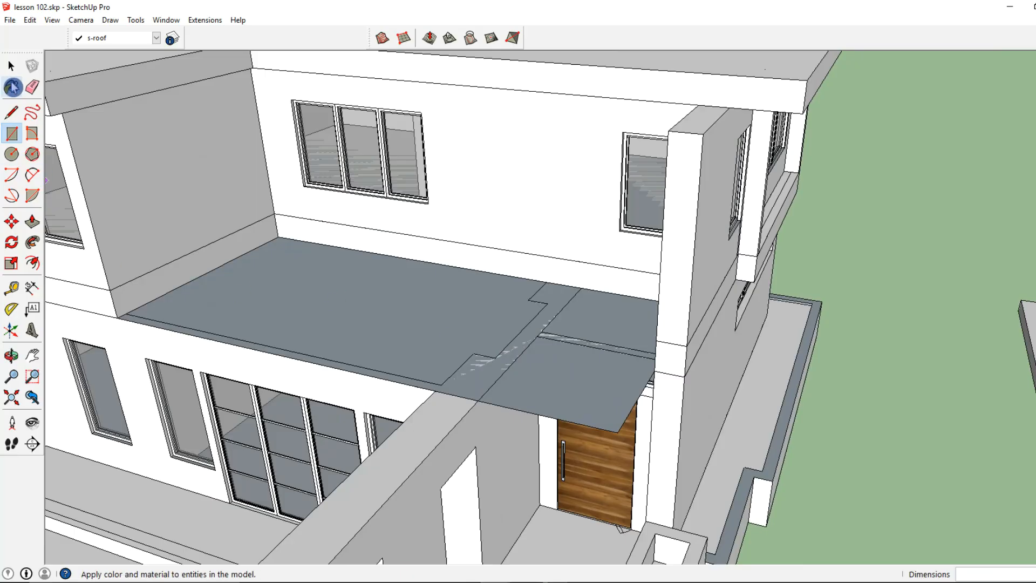
Make a group of the lower roof rectangle together with its edges
click(12, 66)
double_click(382, 328)
right_click(382, 328)
click(446, 431)
Open the lower roof group and offset its outline outward to create the overhang
double_click(359, 339)
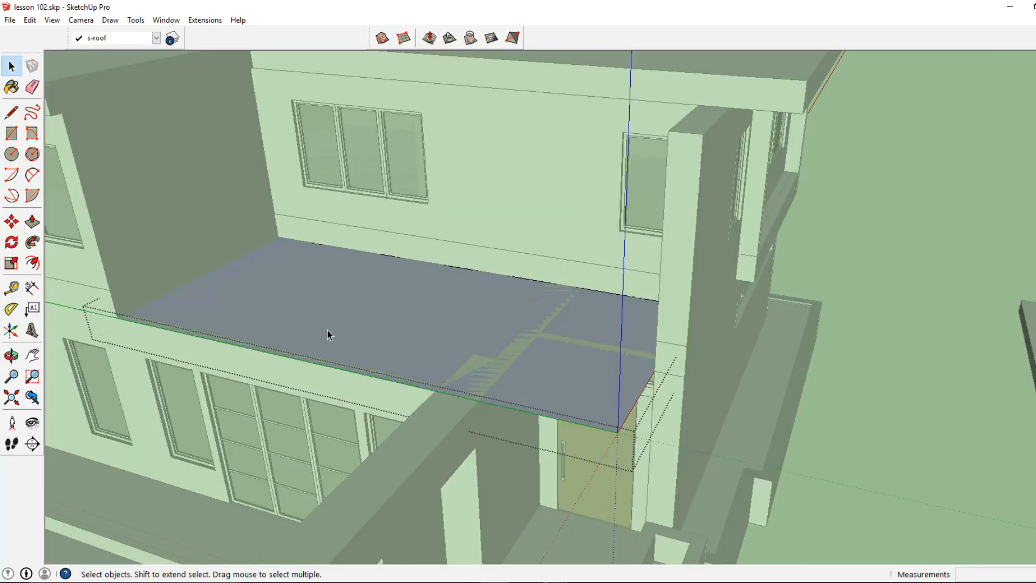
key(f)
click(176, 331)
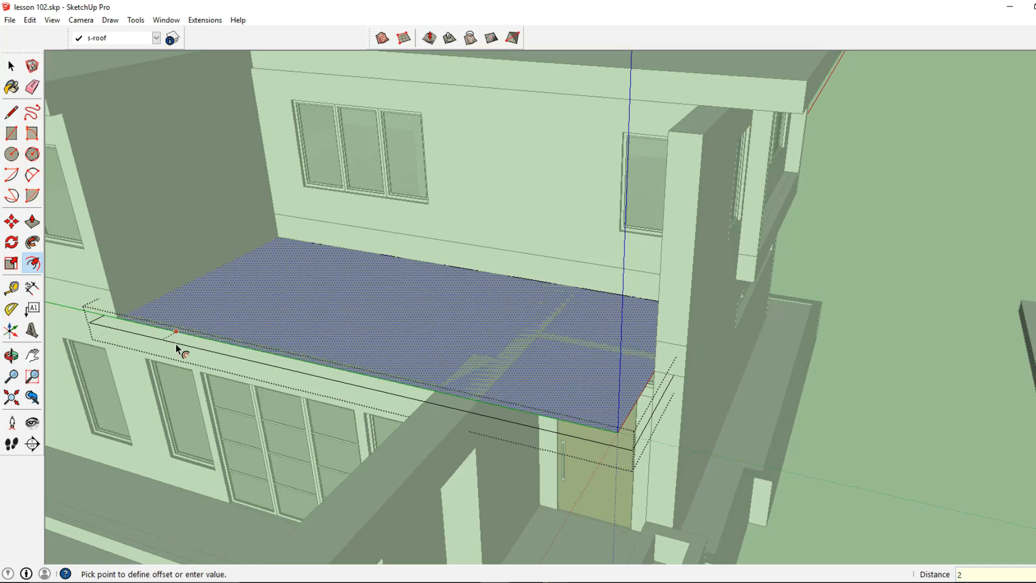
key(Return)
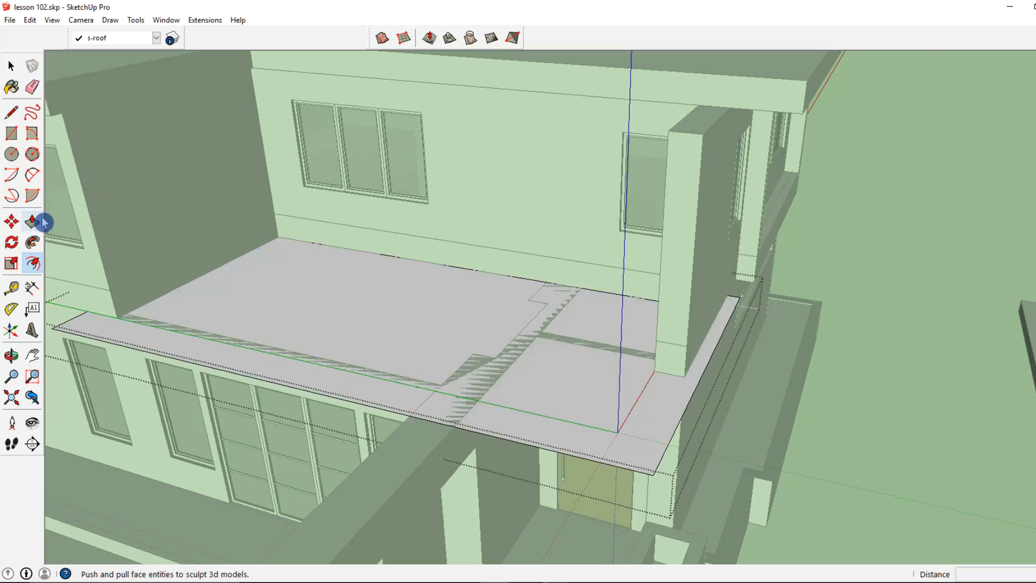
Pull the whole lower roof face, including its overhang, up 16 inches
click(33, 87)
mouse_move(618, 432)
middle_down()
mouse_move(655, 491)
mouse_move(685, 435)
middle_up()
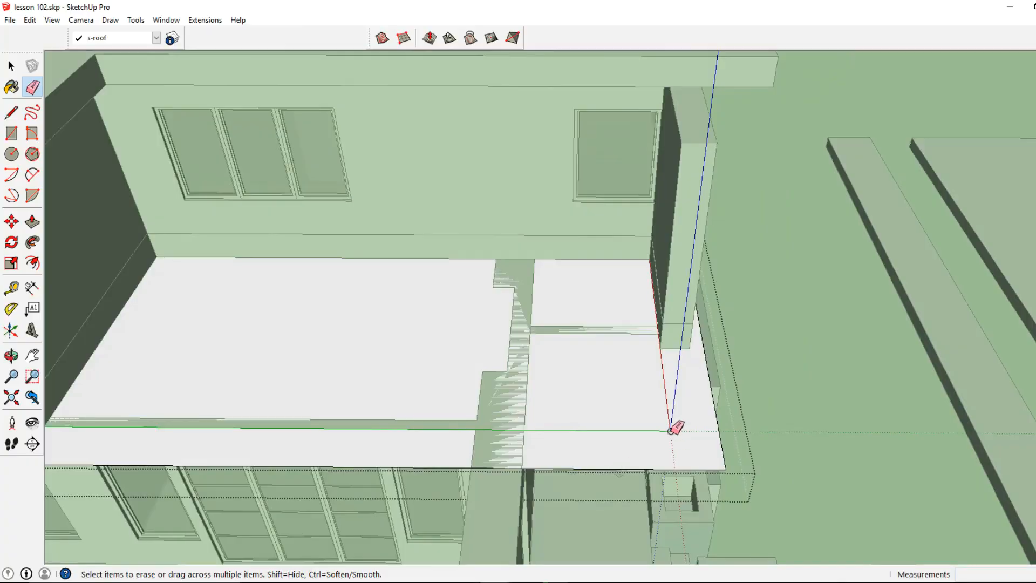
click(32, 221)
middle_drag(216, 302, 224, 429)
click(224, 431)
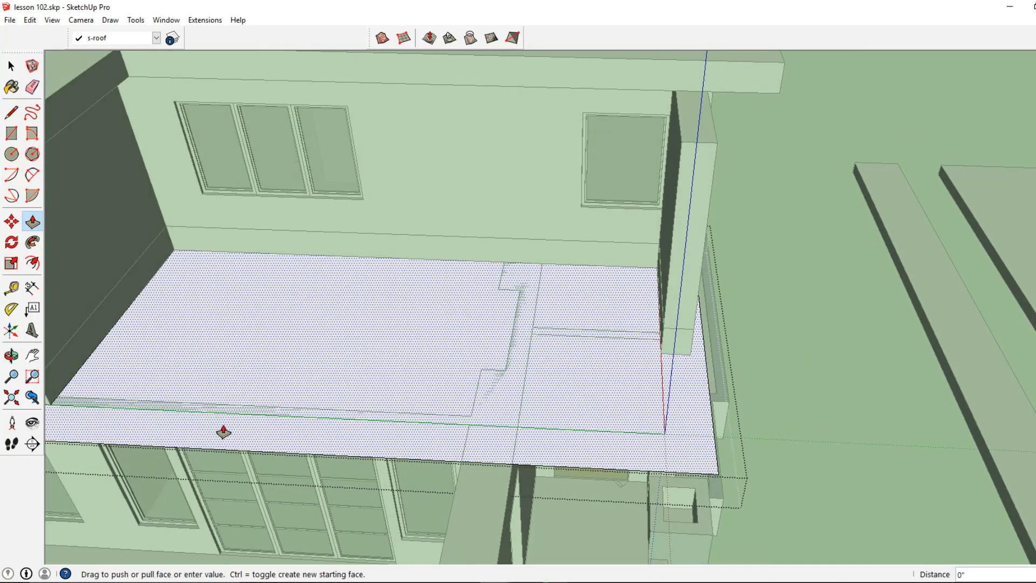
text(16)
key(Return)
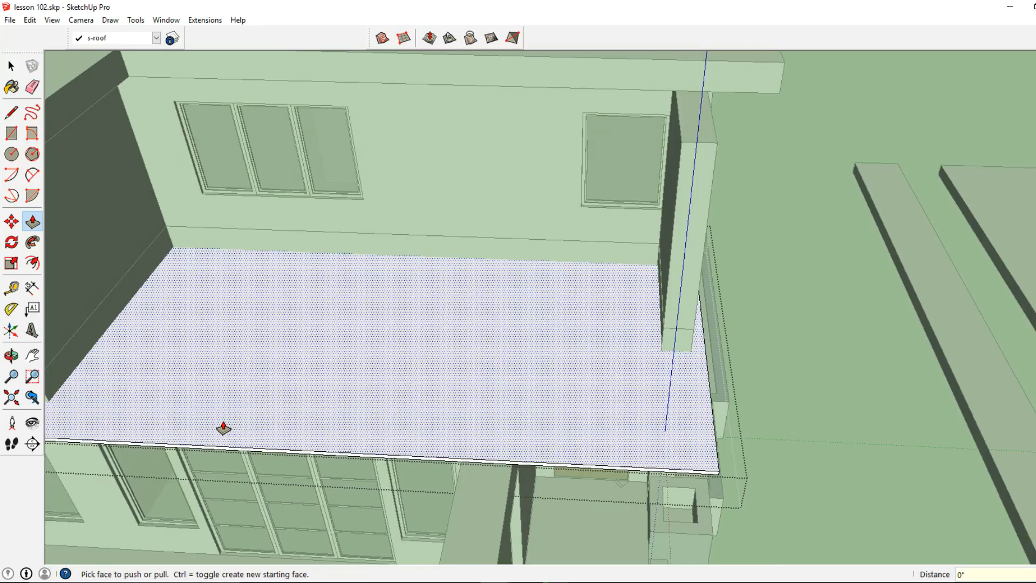
Trim the lower slab's overhang strip beside the tall entrance wall and delete the dividing line left across its top
middle_drag(224, 428, 143, 275)
middle_drag(652, 395, 478, 393)
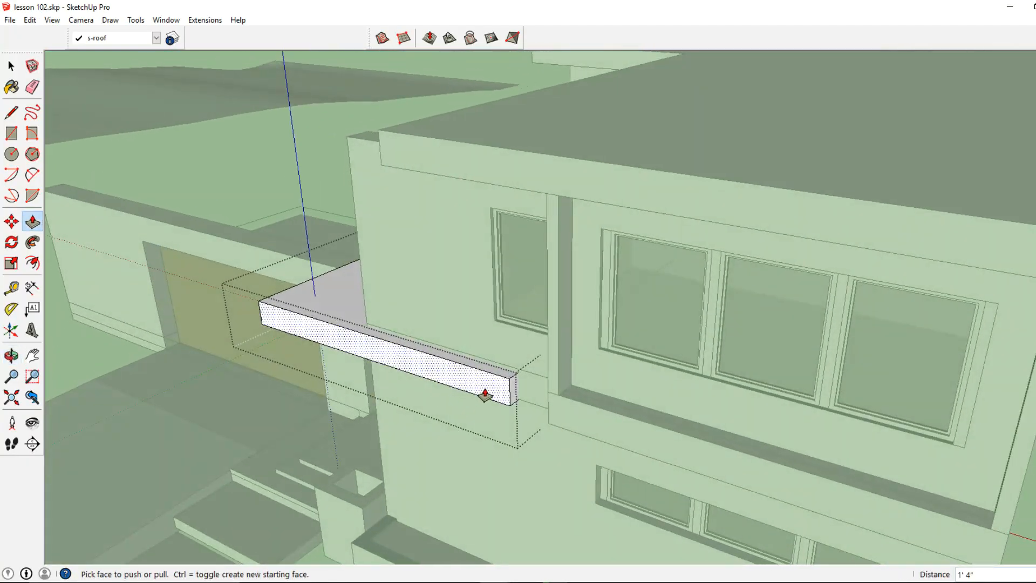
drag(512, 391, 385, 359)
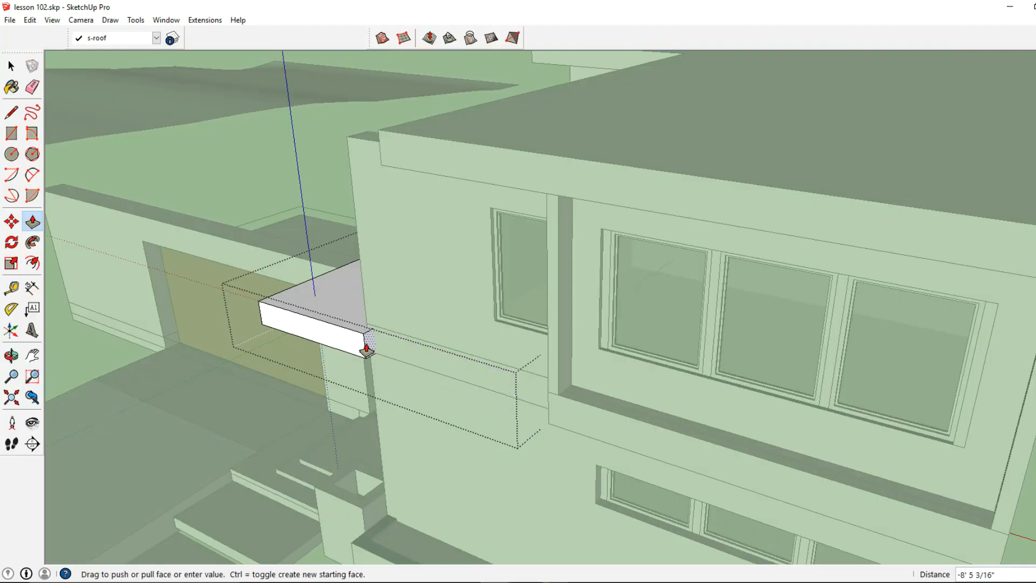
key(ctrl)
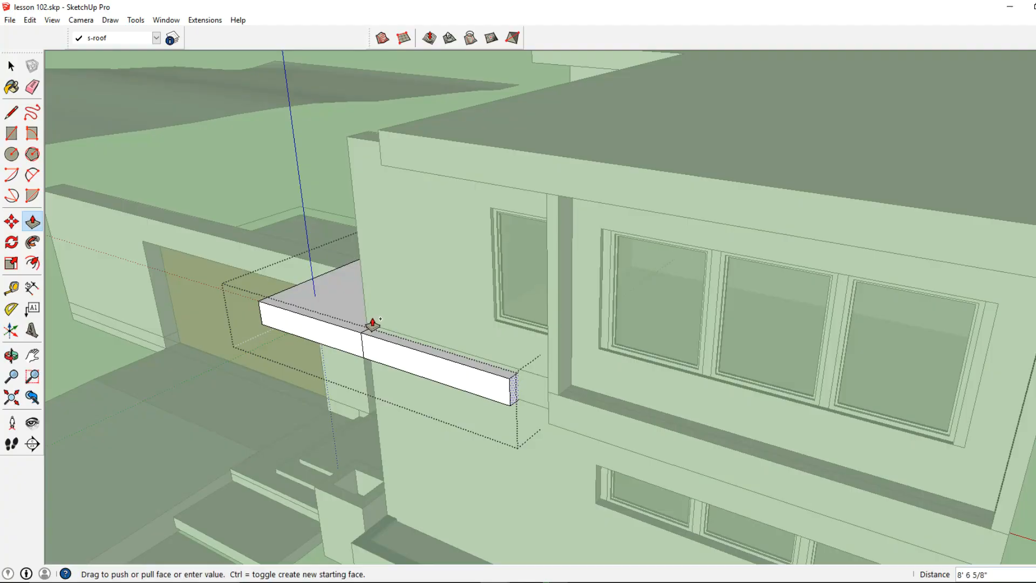
middle_drag(342, 346, 666, 416)
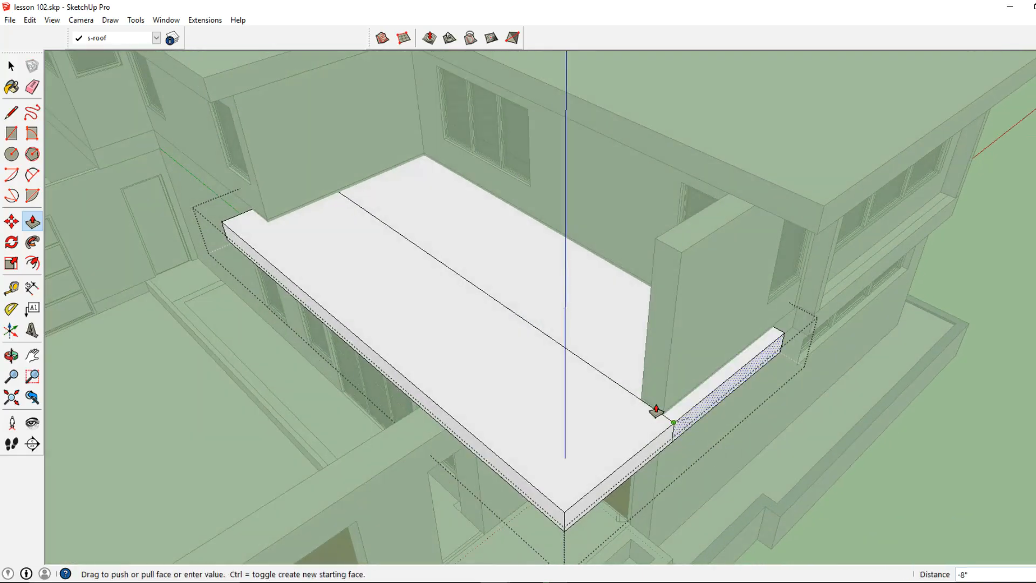
click(659, 247)
key(space)
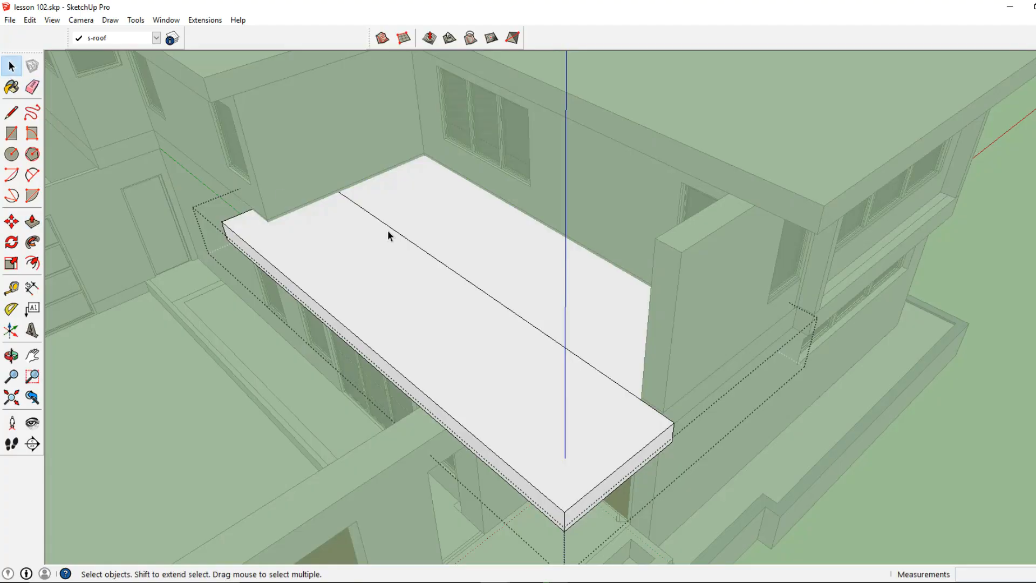
click(395, 232)
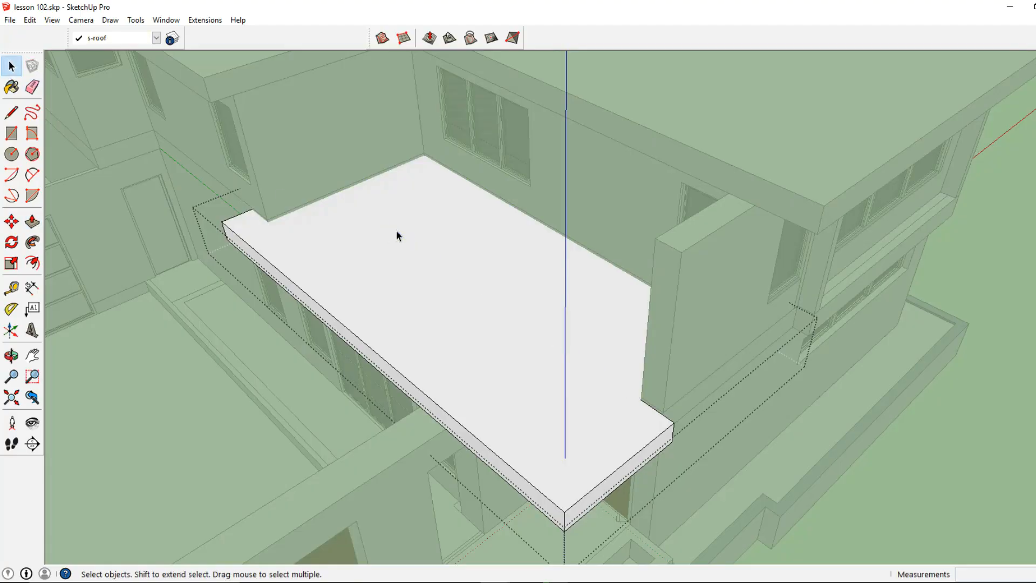
Open the lower roof group, select the line across its underside above the entrance door, and close the group
scroll(409, 254, down, 5)
key(Escape)
middle_drag(487, 339, 604, 207)
scroll(458, 264, up, 2)
scroll(516, 206, up, 3)
double_click(603, 208)
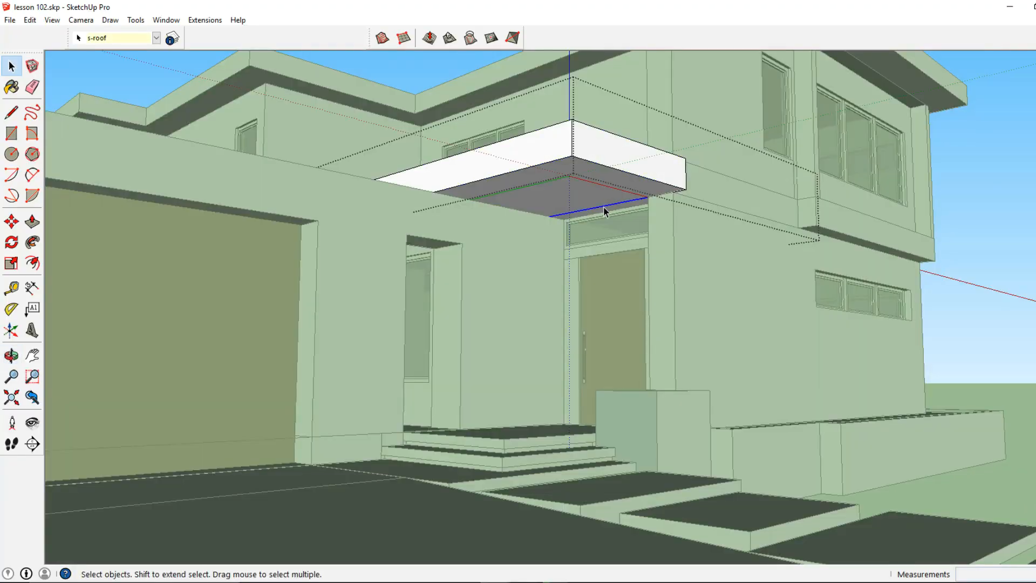
scroll(511, 189, down, 1)
middle_drag(376, 143, 684, 266)
click(465, 263)
Draw a rectangle about 24' by 24' 8" over the garage walls, from the outer corner to the house wall
middle_drag(465, 263, 513, 351)
click(13, 135)
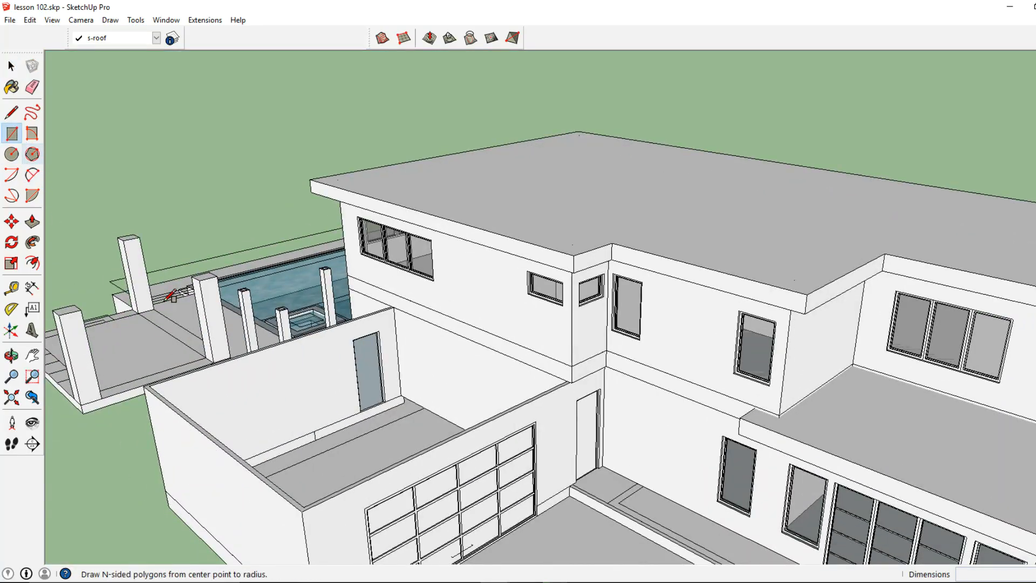
middle_drag(181, 353, 216, 343)
click(210, 365)
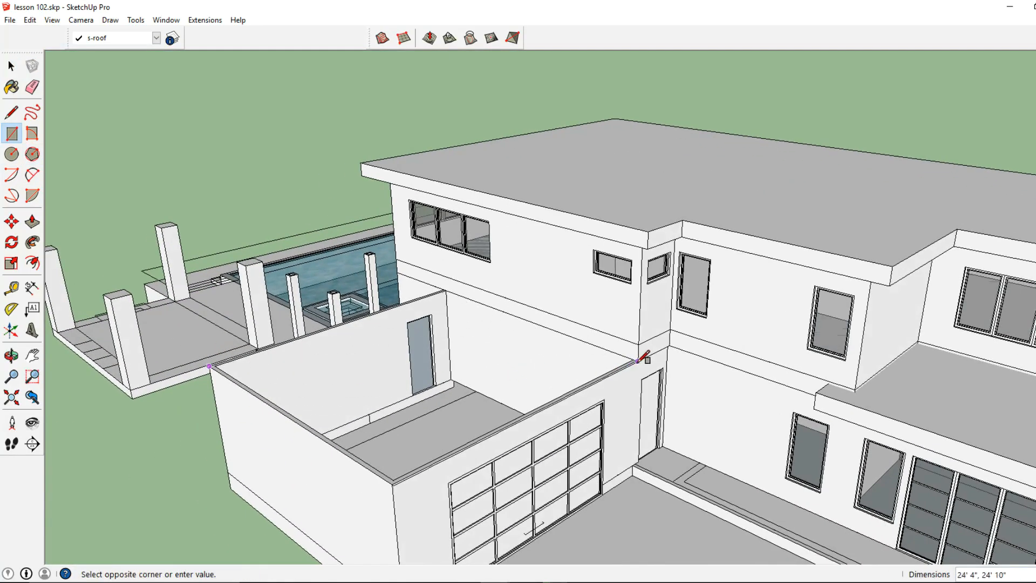
scroll(638, 356, up, 3)
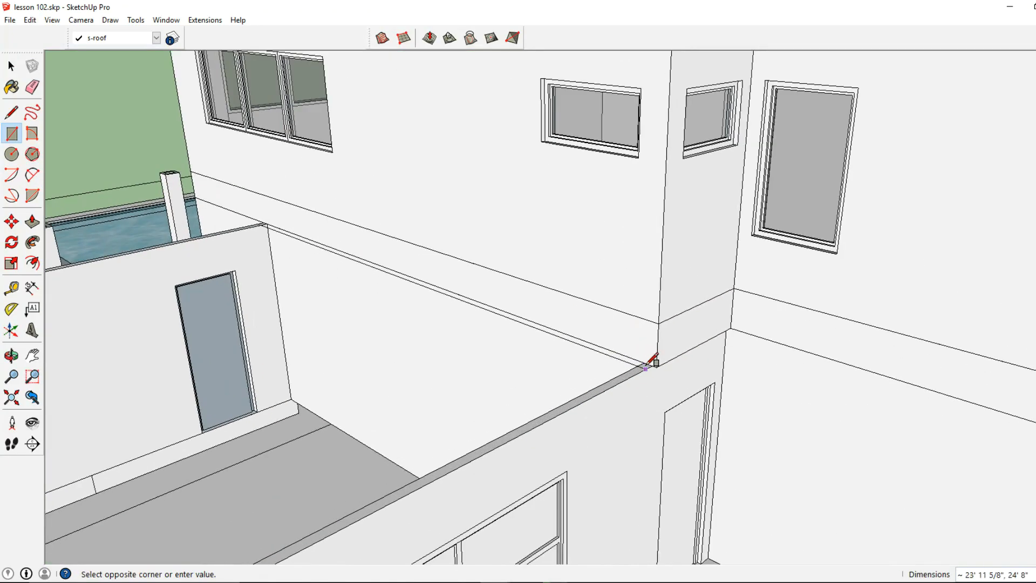
click(651, 358)
scroll(647, 360, down, 1)
Make a group of the garage roof rectangle together with its edges
click(12, 66)
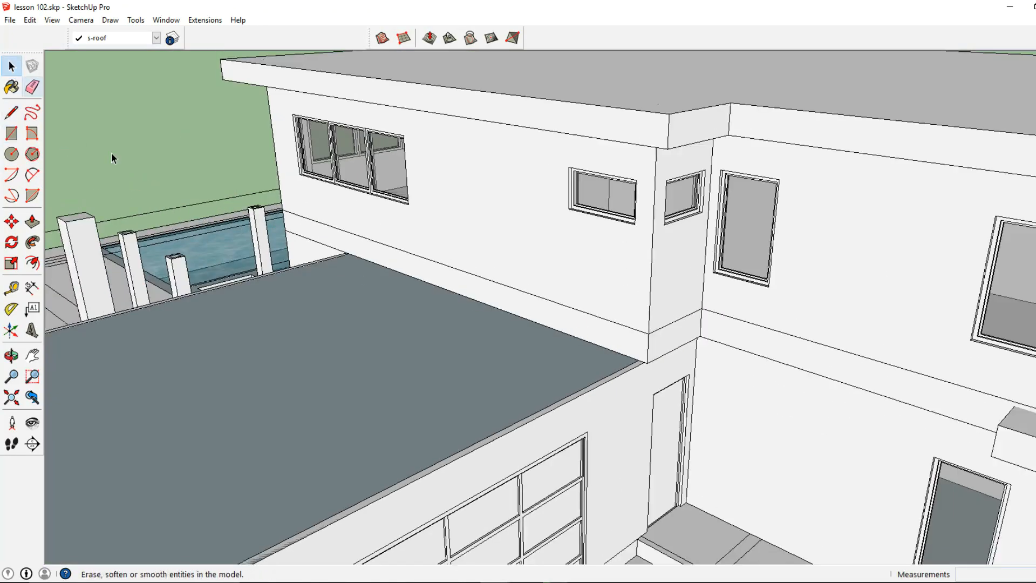
scroll(348, 346, down, 2)
right_click(348, 346)
click(398, 452)
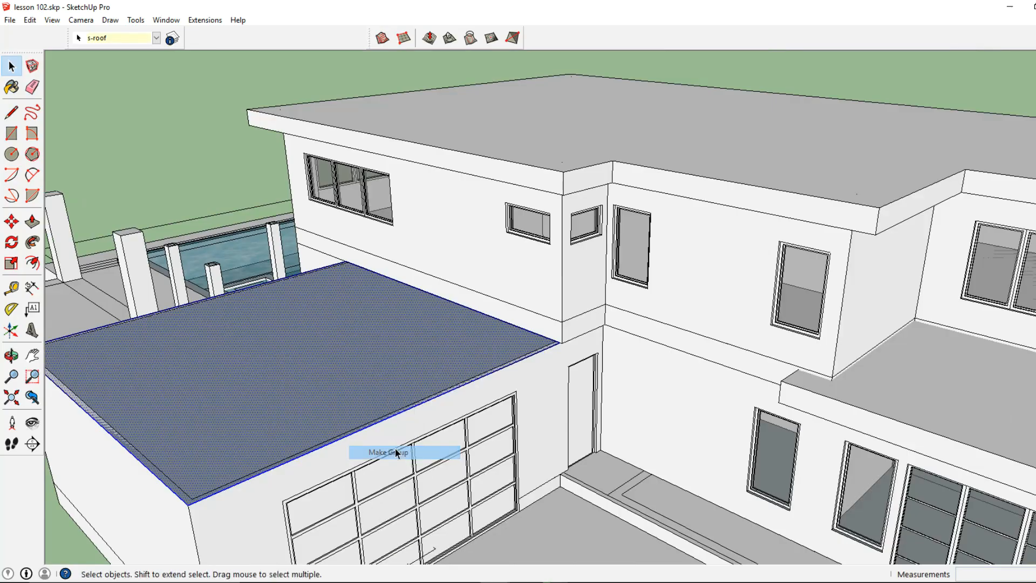
Open the garage roof group and pull its face up by the same thickness as the previous slab
double_click(306, 383)
click(32, 222)
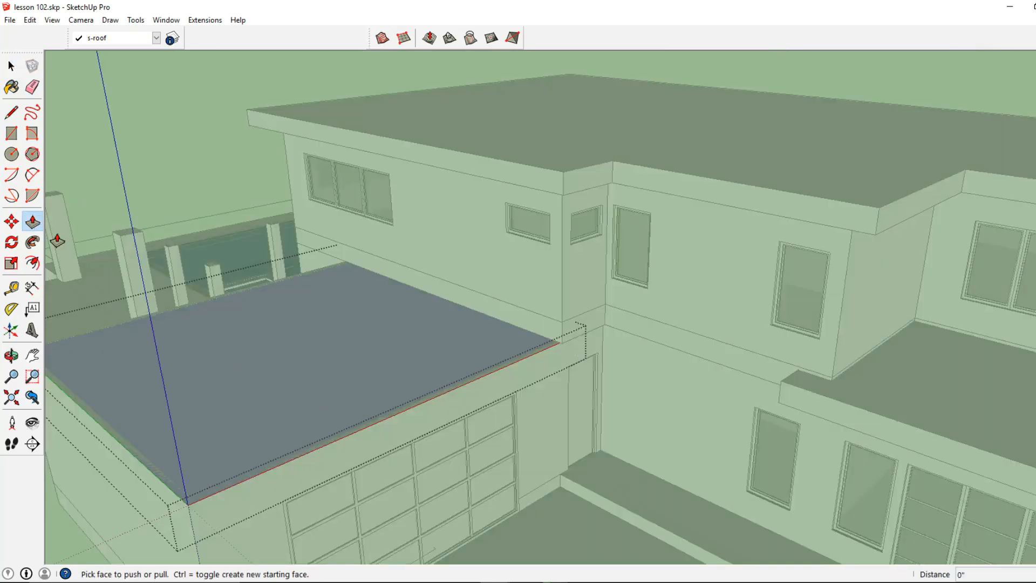
double_click(290, 384)
Pull the front, outer and rear sides of the garage roof slab outward 2' each as overhangs
middle_drag(238, 377, 536, 426)
click(538, 427)
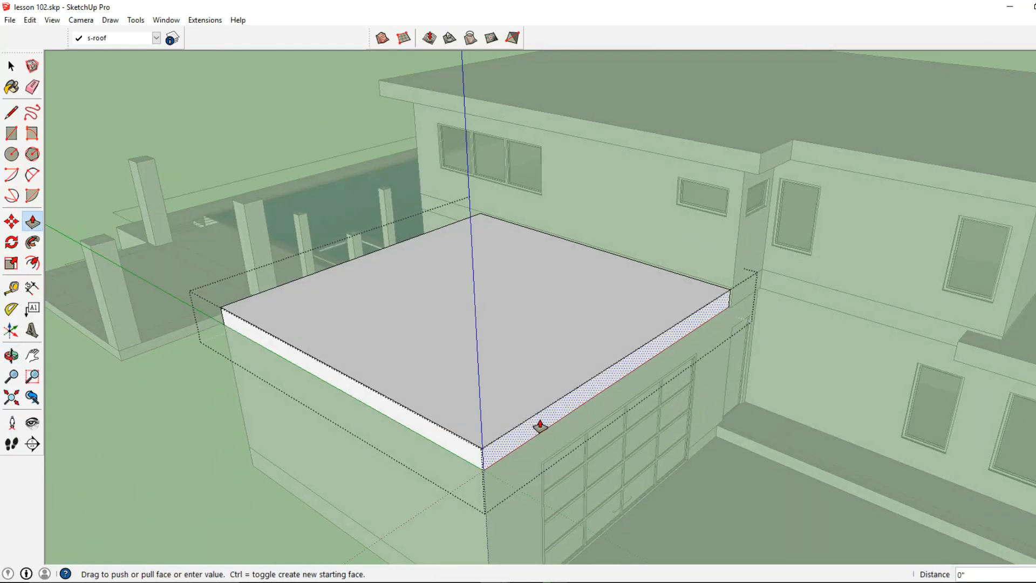
click(557, 435)
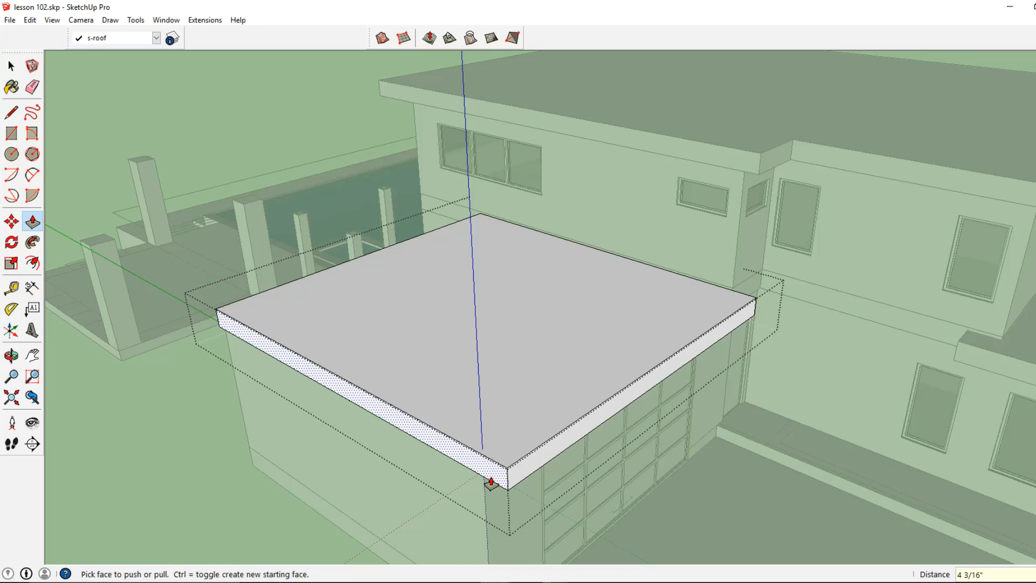
double_click(491, 482)
middle_drag(314, 354, 743, 317)
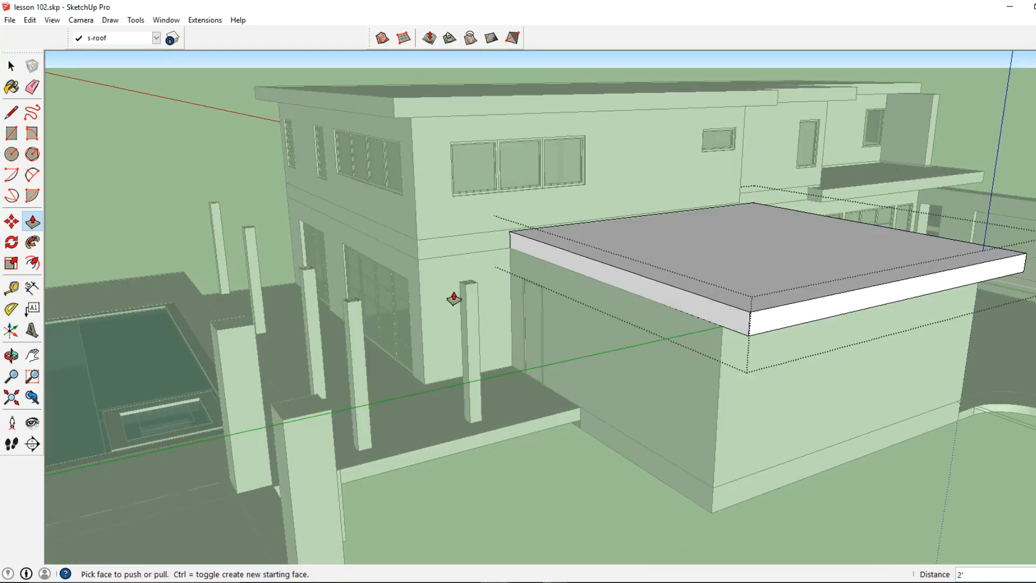
click(585, 272)
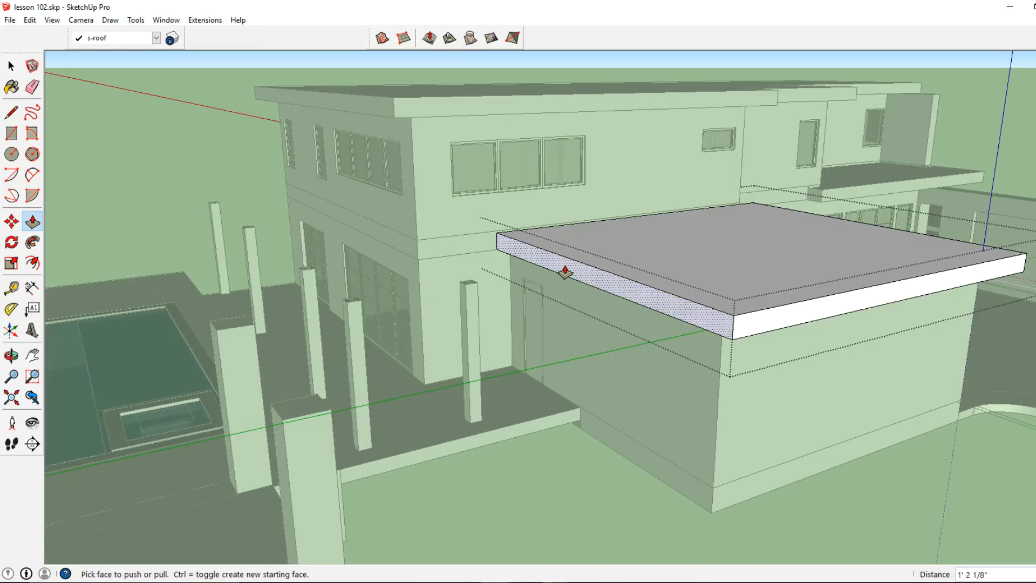
text(2')
key(Return)
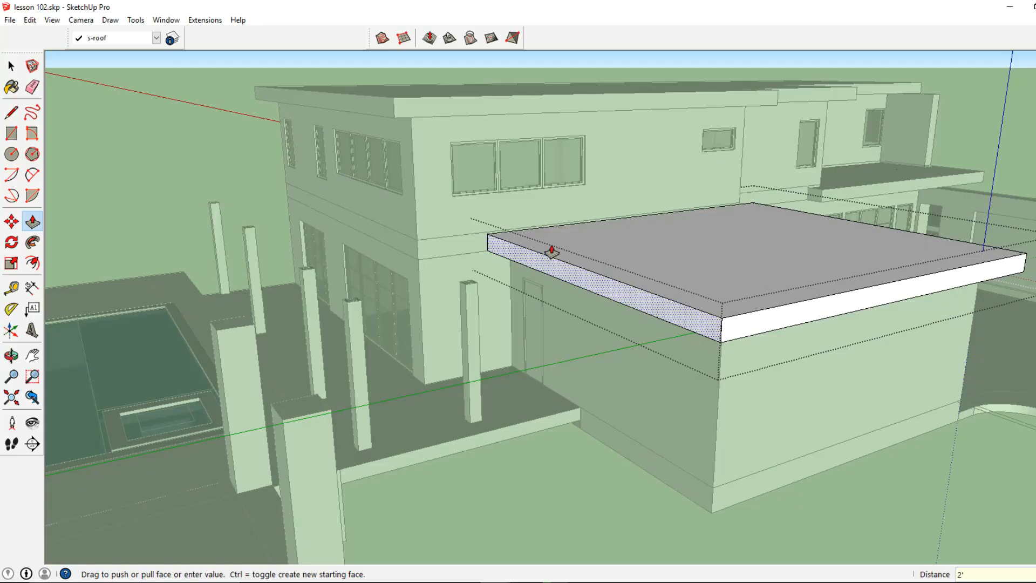
Pull a new section about 14' out from the garage roof's rear side, over the patio columns
click(528, 264)
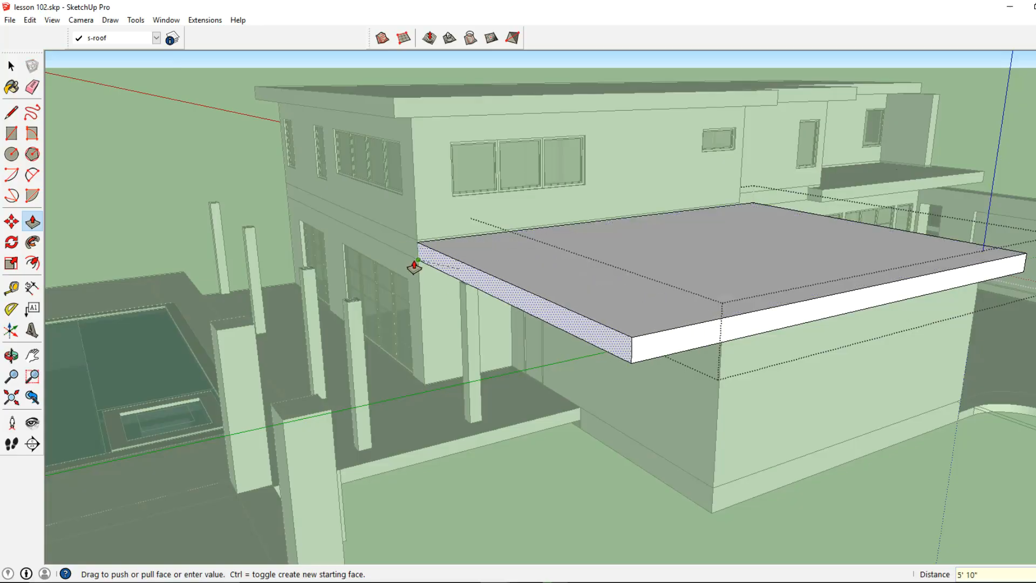
middle_drag(365, 280, 658, 313)
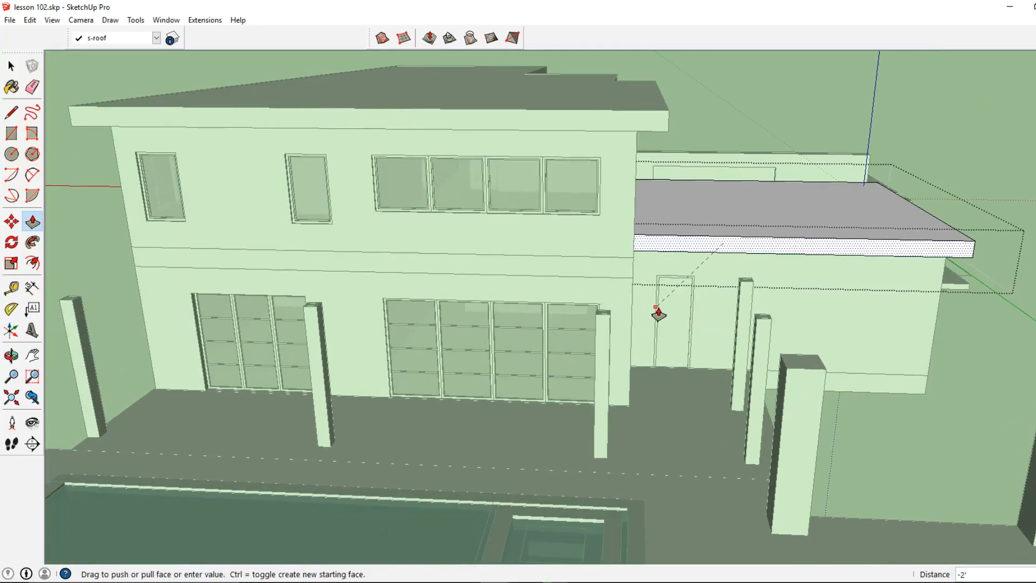
click(607, 324)
middle_drag(608, 321, 724, 335)
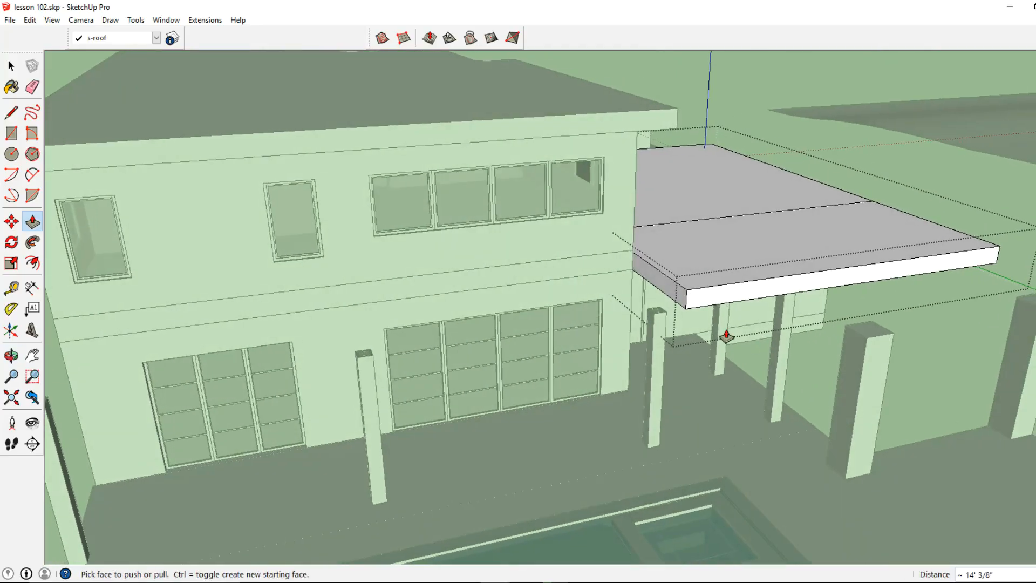
Extend the new section's inner end face along the rear of the house to the far patio column
click(700, 309)
click(653, 279)
click(653, 280)
middle_drag(606, 286, 529, 331)
click(432, 356)
Pull the patio roof's far end out past the column and its pool-side face out 12 inches
scroll(417, 319, up, 2)
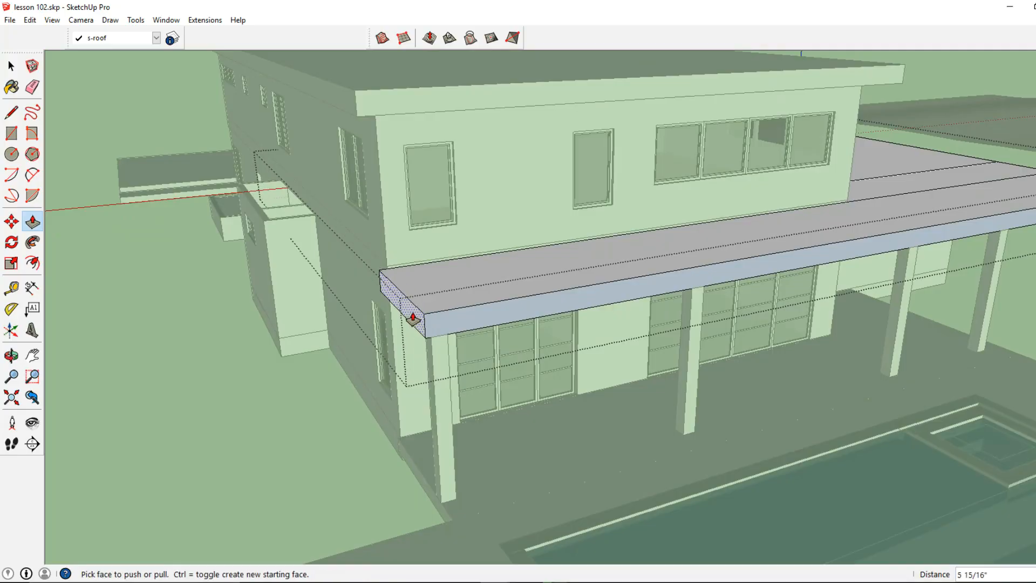
key(Return)
middle_drag(620, 315, 626, 275)
click(624, 273)
text(12)
key(Return)
Push the patio roof's garage-side end faces back 18' 1" to the last patio column, clearing the area behind the garage
middle_drag(683, 250, 550, 292)
shift+middle_drag(550, 292, 613, 314)
middle_drag(284, 243, 583, 307)
drag(583, 308, 408, 305)
drag(664, 286, 504, 325)
middle_drag(504, 326, 655, 253)
scroll(615, 194, up, 2)
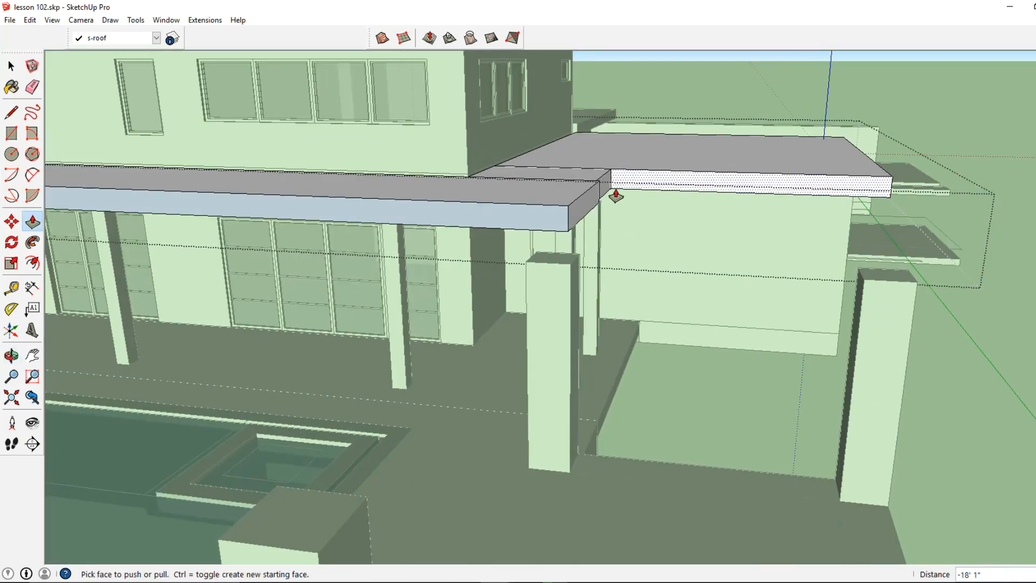
Pull both garage-side end faces of the patio roof out 1' so they line up as an overhang
scroll(594, 204, up, 1)
click(602, 199)
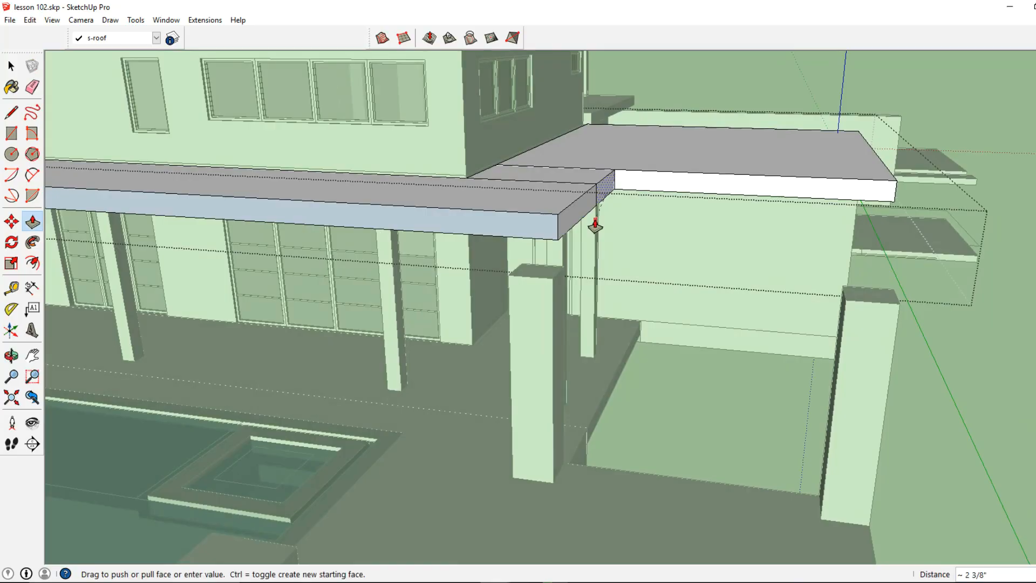
click(595, 226)
click(613, 195)
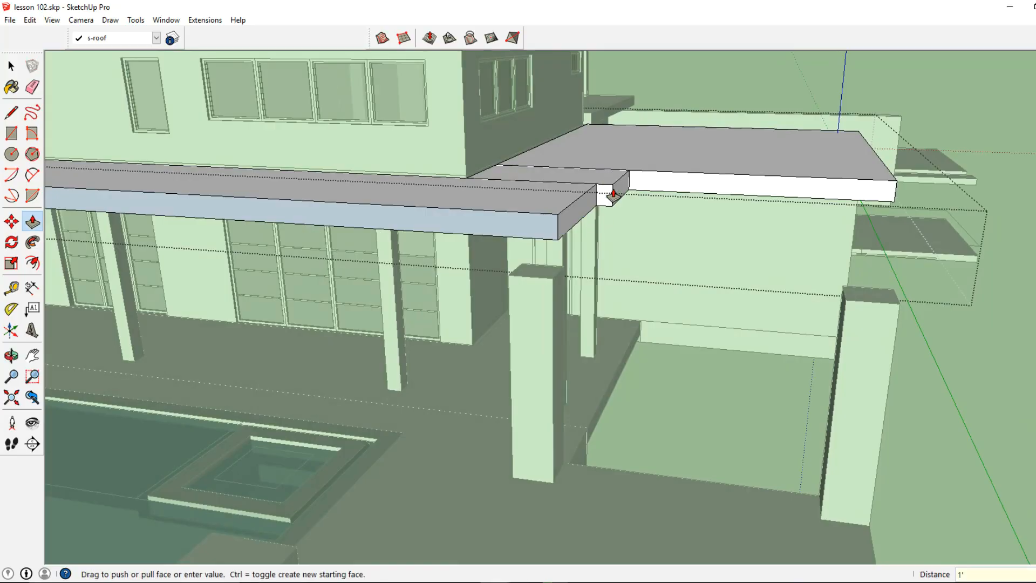
click(613, 192)
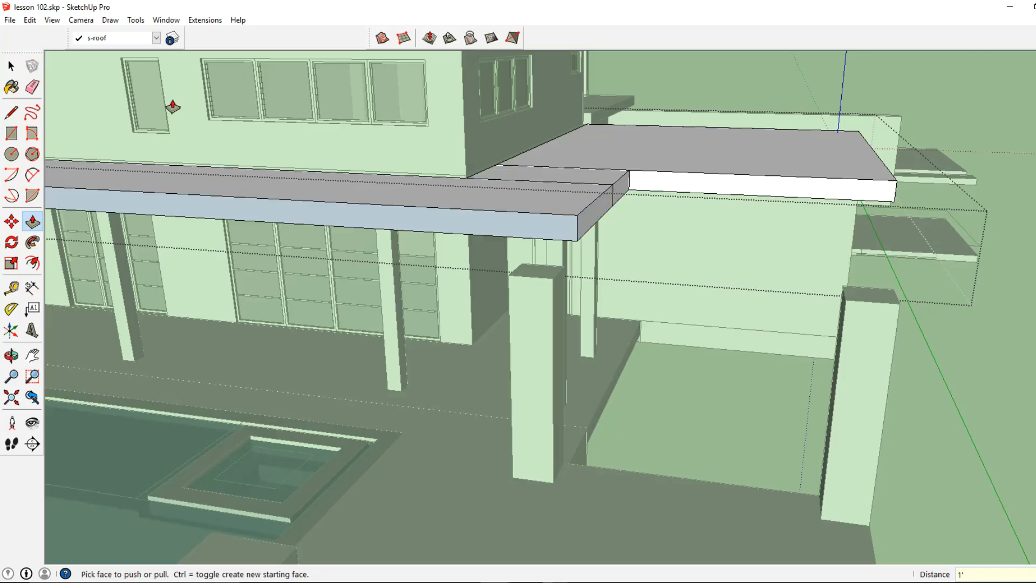
Erase the dividing lines left across the top of the joined garage and patio roof, and close the group
click(32, 86)
middle_drag(432, 226, 580, 185)
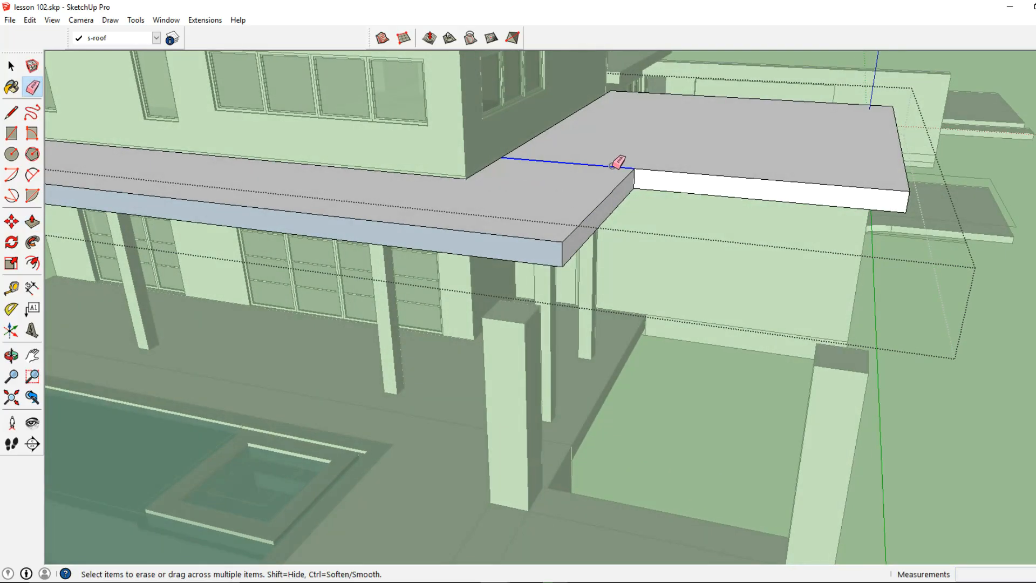
click(613, 165)
middle_drag(613, 165, 604, 190)
middle_drag(227, 170, 540, 163)
click(11, 65)
Draw a rectangle across the tops of the four pavilion columns beside the pool
middle_drag(694, 294, 83, 225)
click(11, 134)
scroll(505, 267, up, 2)
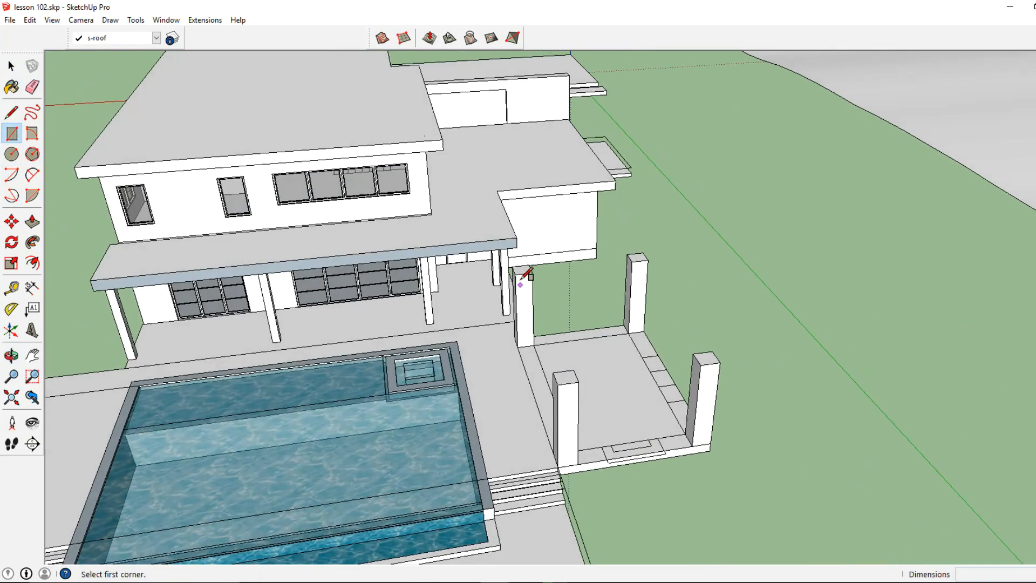
click(516, 268)
click(722, 360)
middle_drag(719, 365, 450, 377)
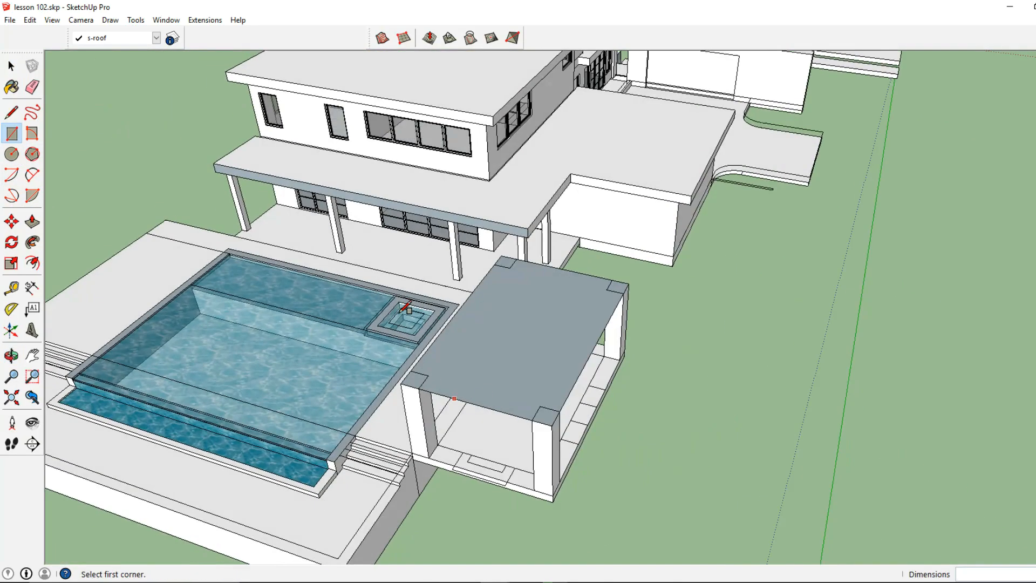
Make a group of the pavilion roof rectangle together with its edges
click(12, 66)
middle_drag(480, 318, 357, 335)
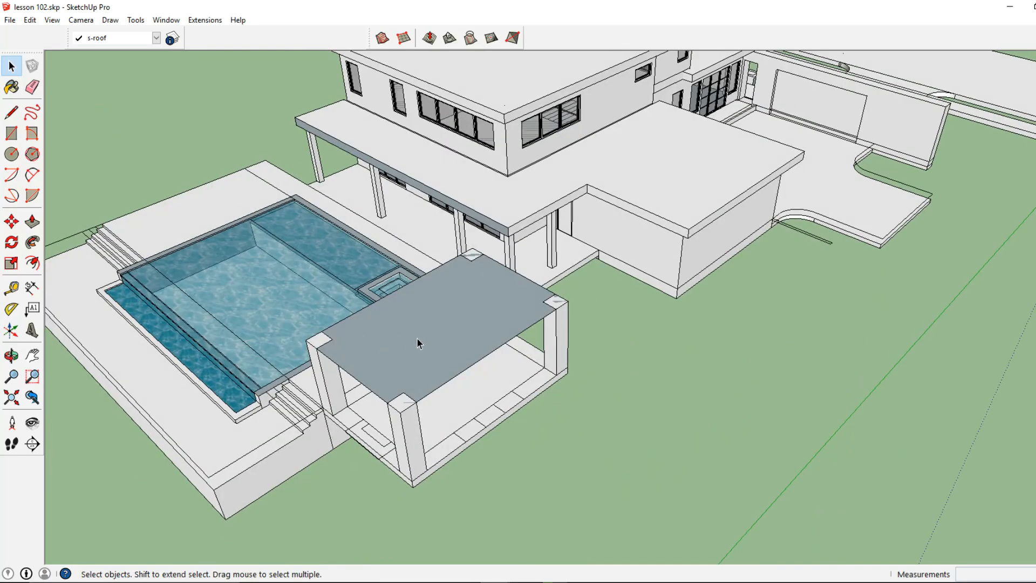
double_click(417, 343)
right_click(417, 341)
click(469, 443)
Open the pavilion roof group and pull its face up 16 inches
double_click(380, 345)
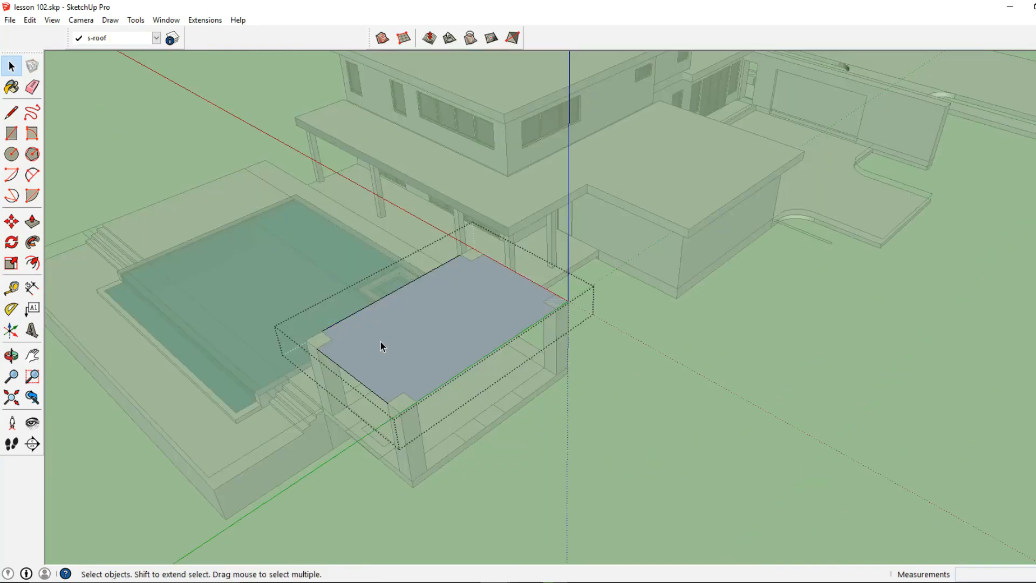
click(32, 221)
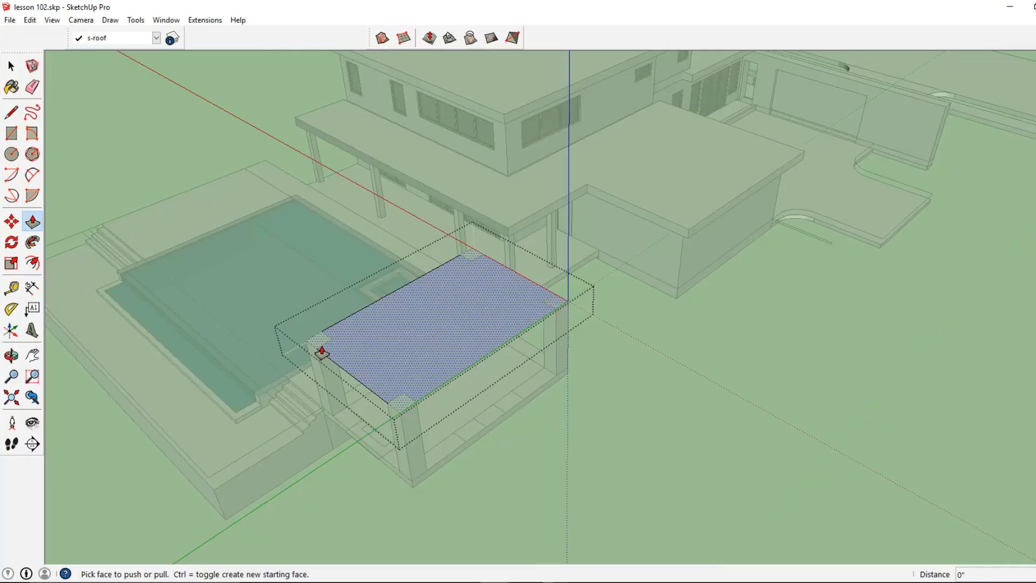
click(343, 359)
text(6)
key(Return)
text(16)
key(Return)
scroll(372, 393, up, 5)
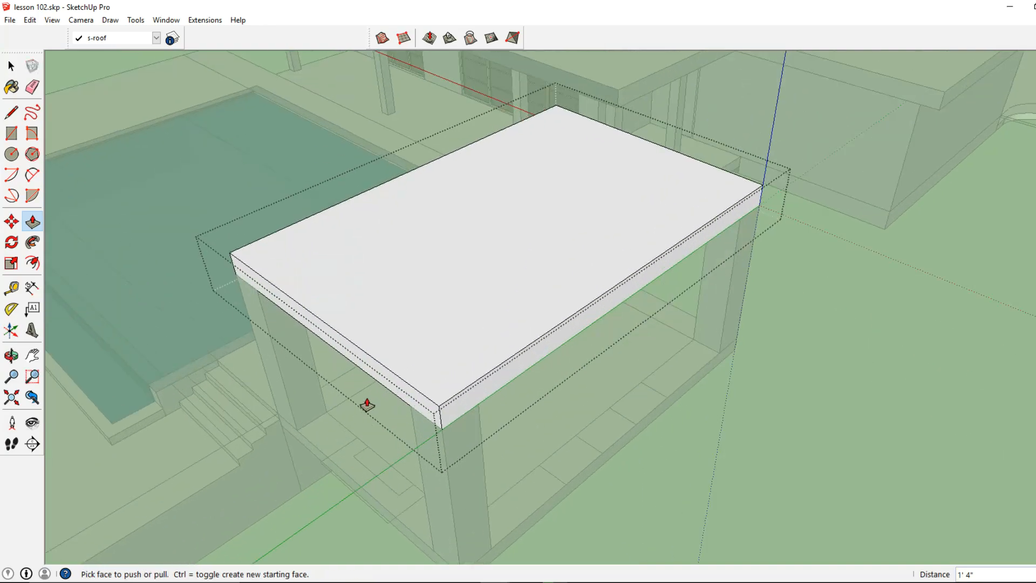
Pull the pavilion roof's short side near the steps and its long outer side outward 12 inches each
click(390, 386)
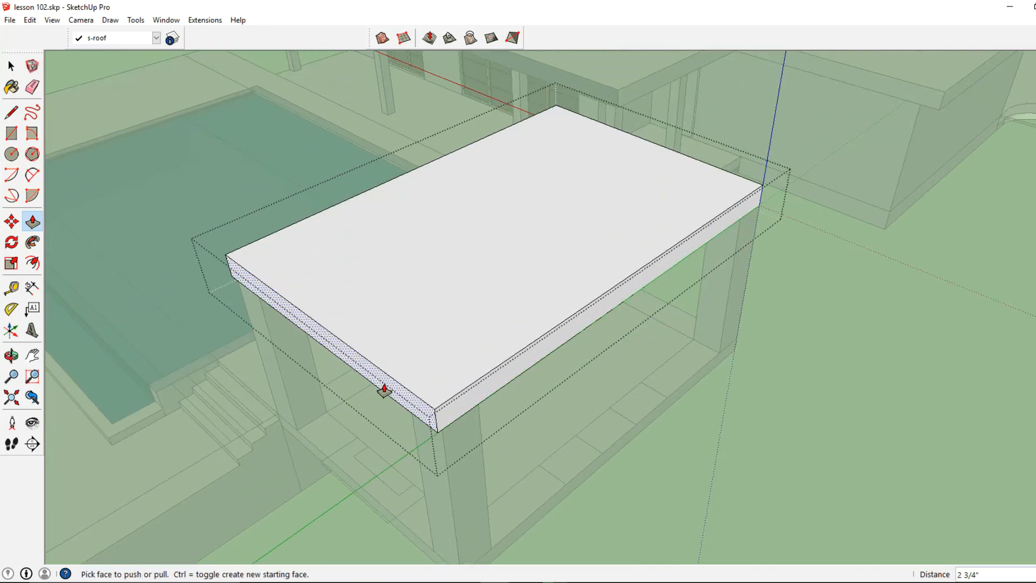
text(12)
key(Return)
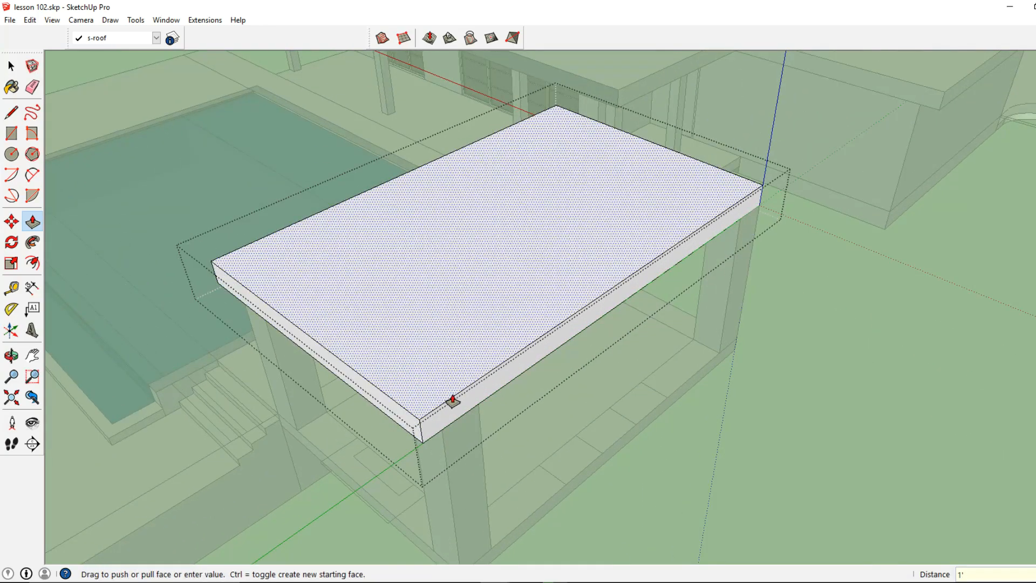
drag(468, 404, 471, 407)
text(12)
key(Return)
Pull the pavilion roof's house-facing and pool-facing sides outward 12 inches each, and close the group
middle_drag(490, 370, 444, 315)
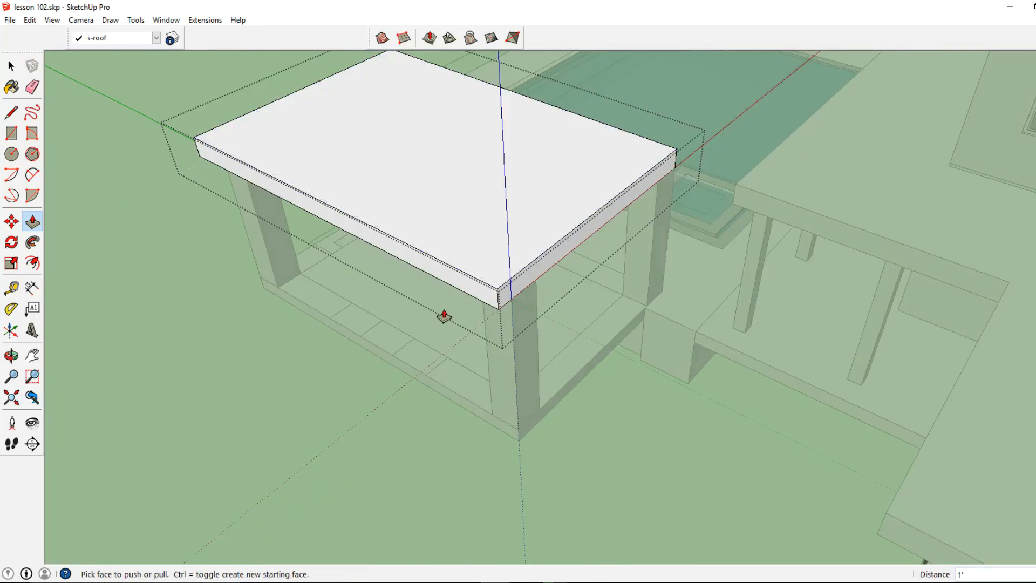
drag(511, 291, 523, 295)
text(12)
key(Return)
middle_drag(510, 282, 779, 196)
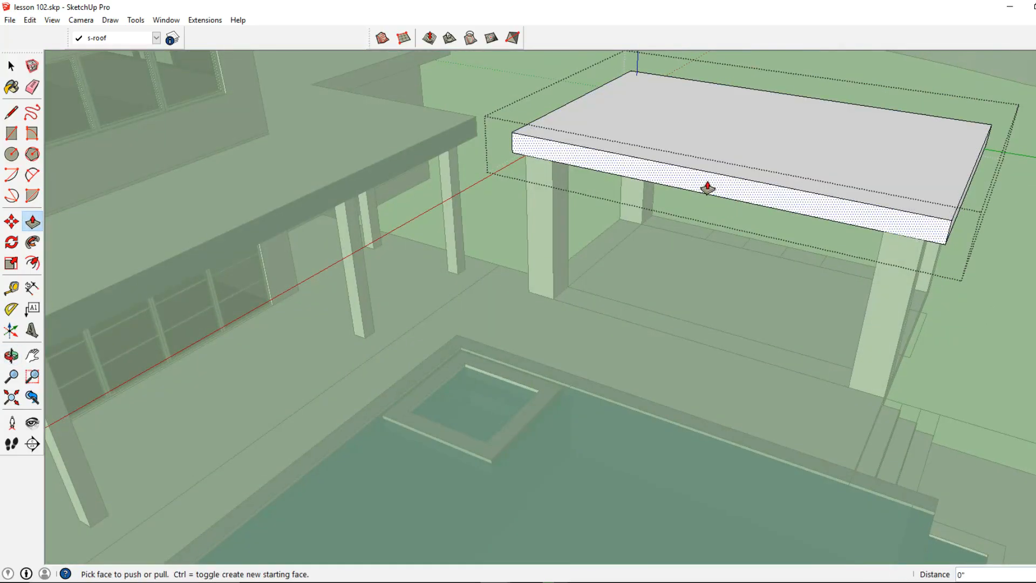
drag(708, 187, 684, 192)
text(12)
key(Return)
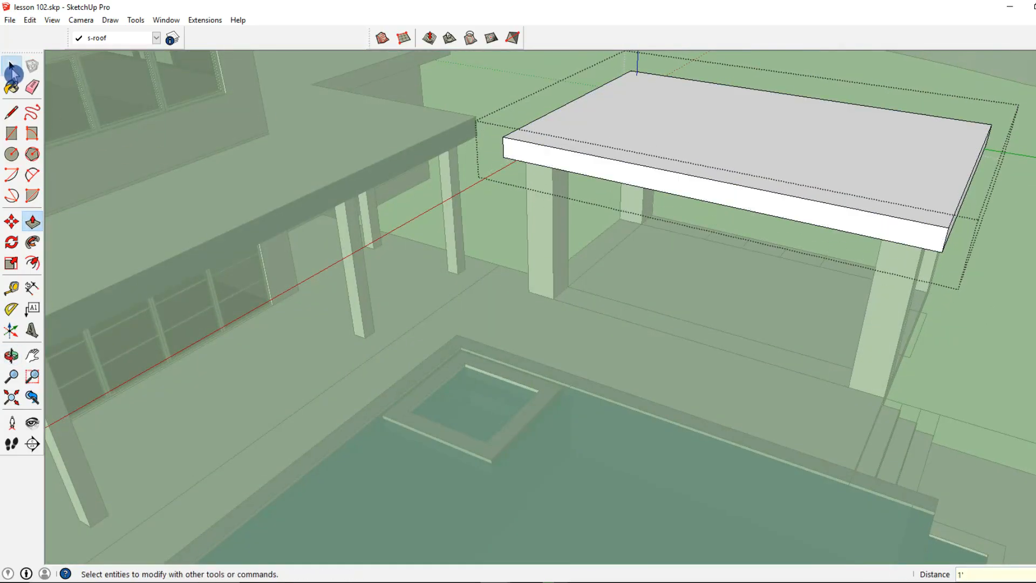
click(13, 69)
click(642, 216)
Examine the finished roof slabs around the house from the pool side to the street front
middle_drag(641, 217, 453, 269)
scroll(369, 296, down, 3)
scroll(583, 287, down, 5)
shift+middle_drag(453, 269, 437, 313)
middle_drag(507, 324, 341, 332)
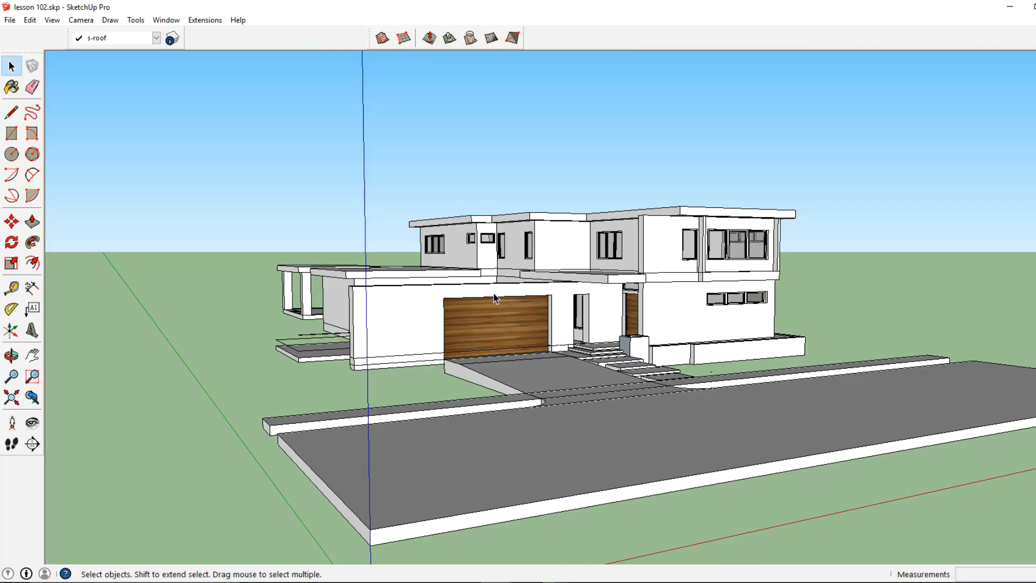
middle_drag(578, 285, 460, 292)
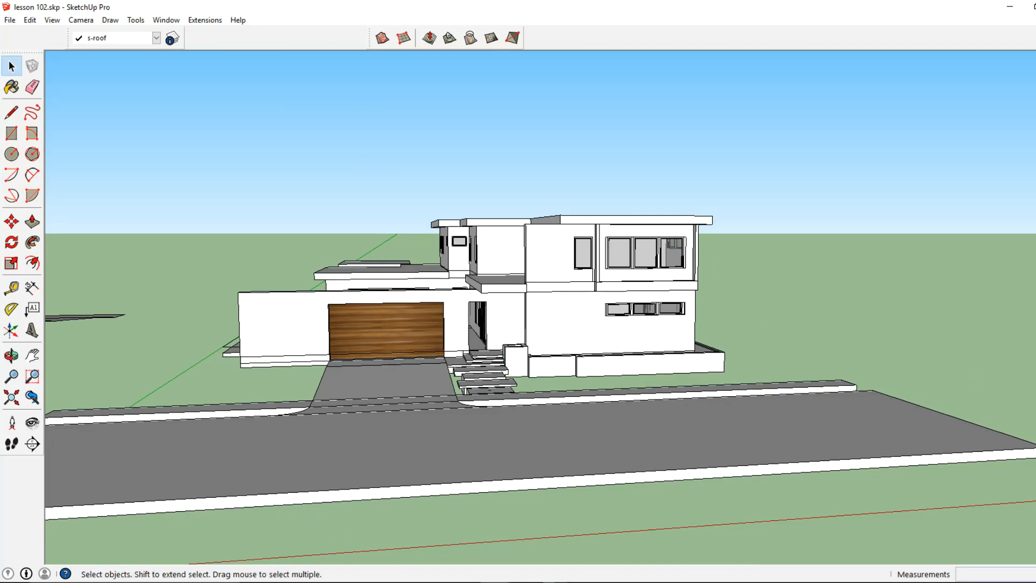
middle_drag(801, 551, 863, 551)
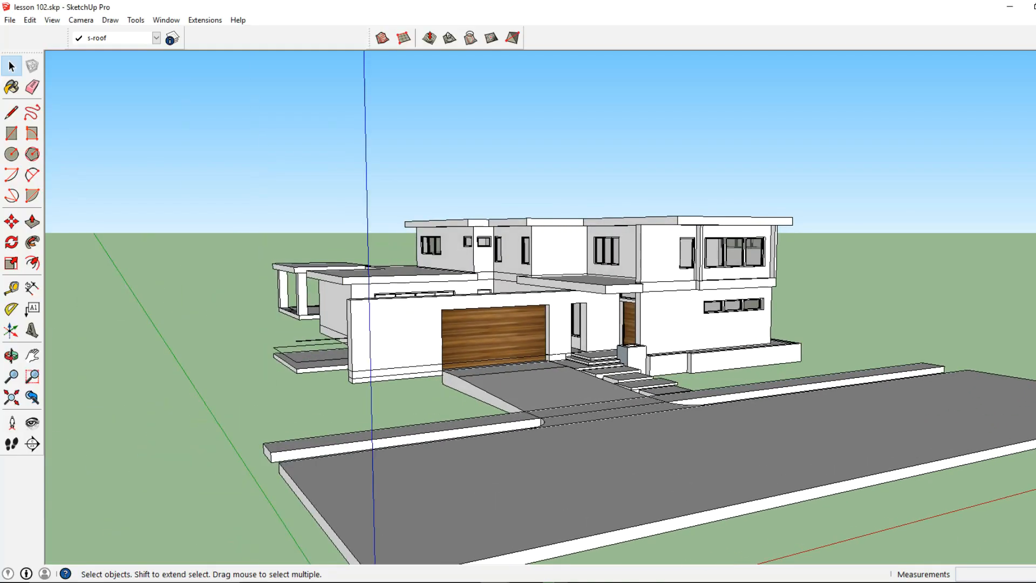
Open the upper roof group and select its long side face overlooking the garage roof
scroll(626, 425, up, 10)
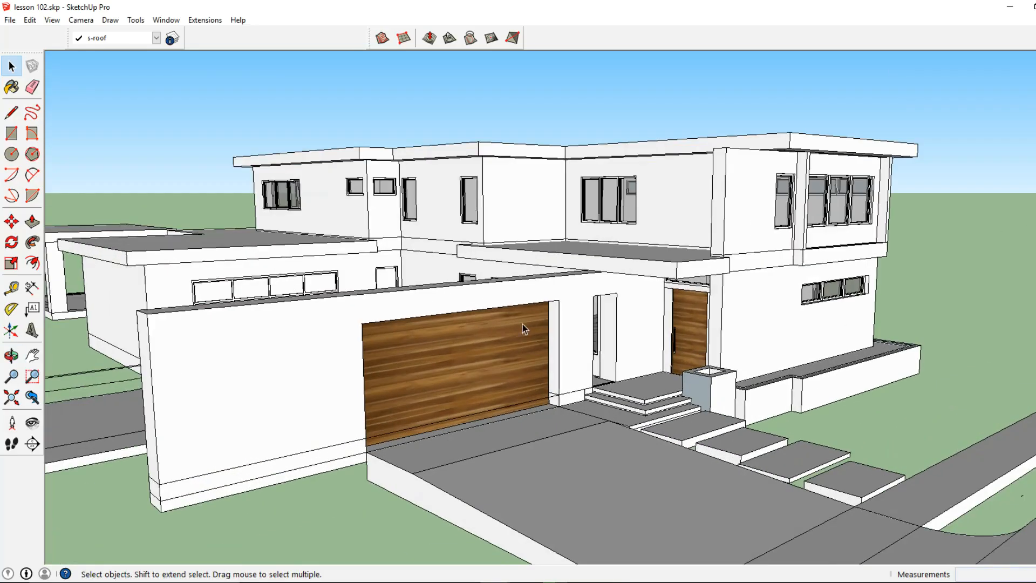
scroll(421, 267, up, 3)
shift+middle_drag(410, 262, 561, 348)
scroll(318, 200, up, 8)
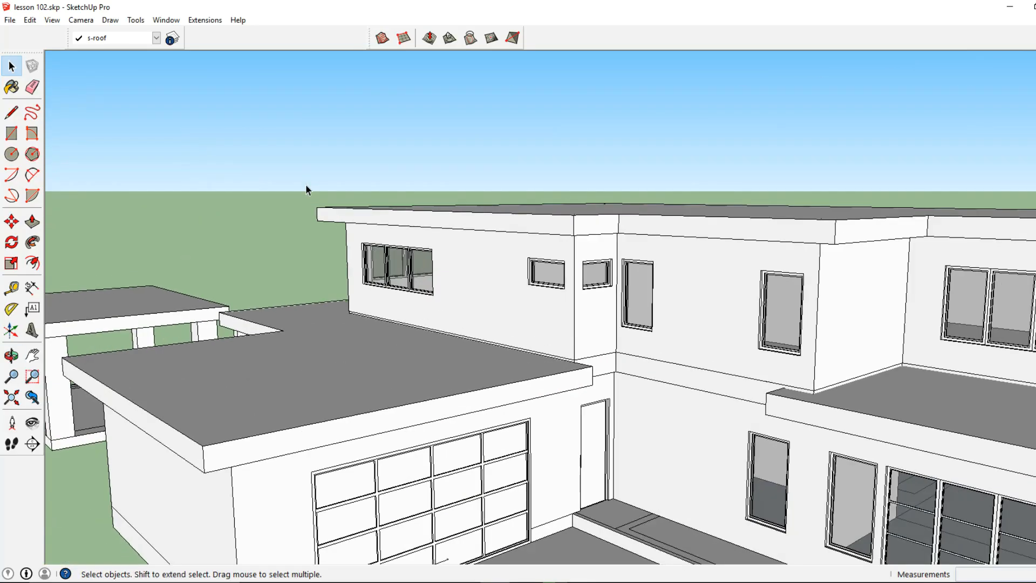
middle_drag(342, 218, 297, 250)
scroll(303, 246, down, 4)
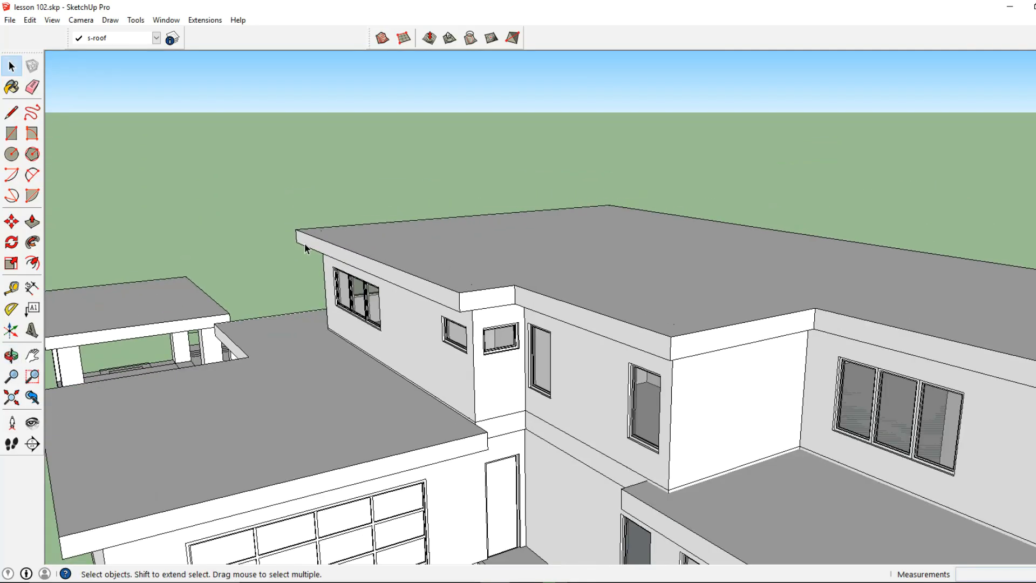
scroll(304, 243, up, 5)
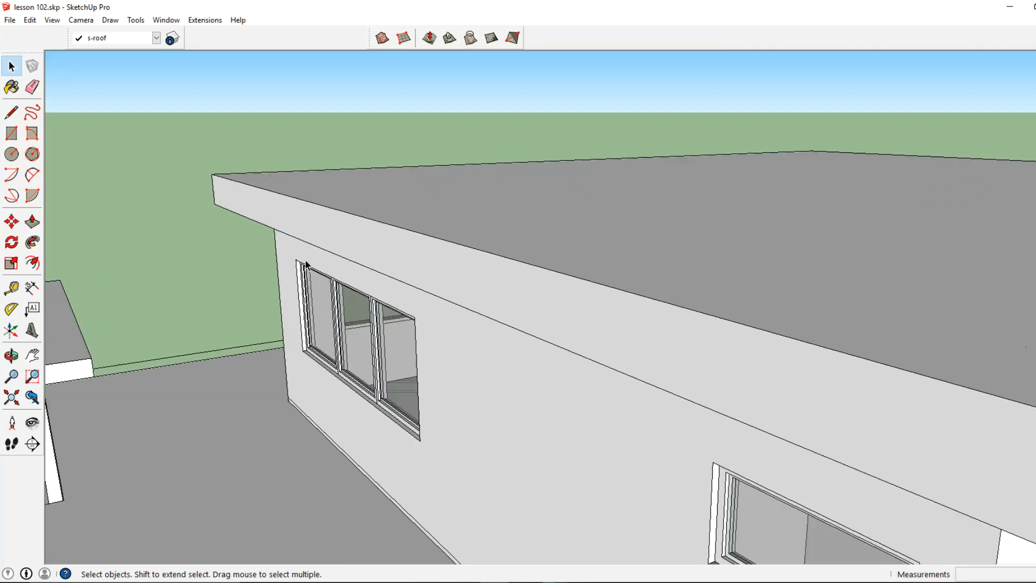
click(12, 112)
scroll(393, 242, down, 3)
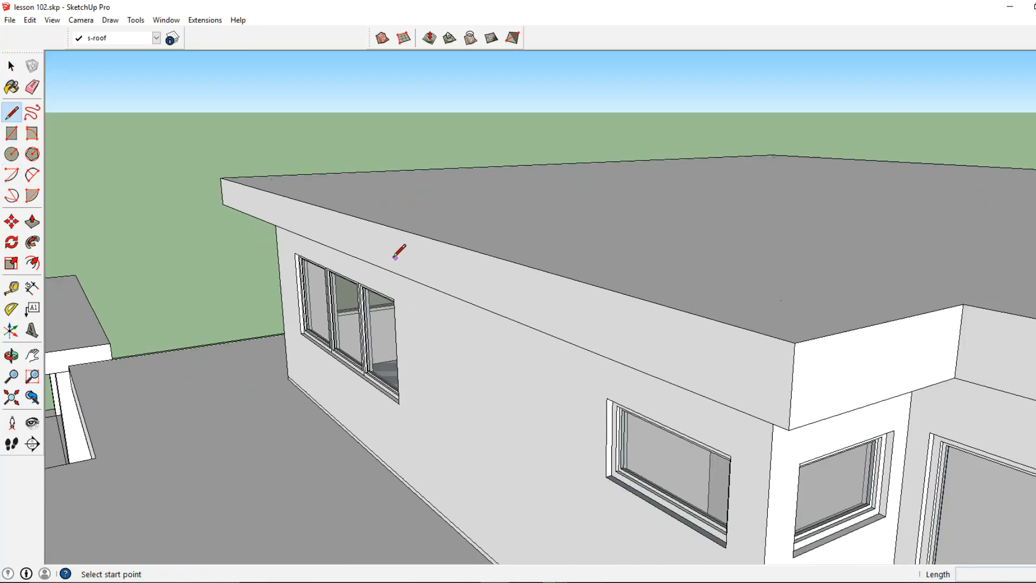
click(12, 66)
click(338, 238)
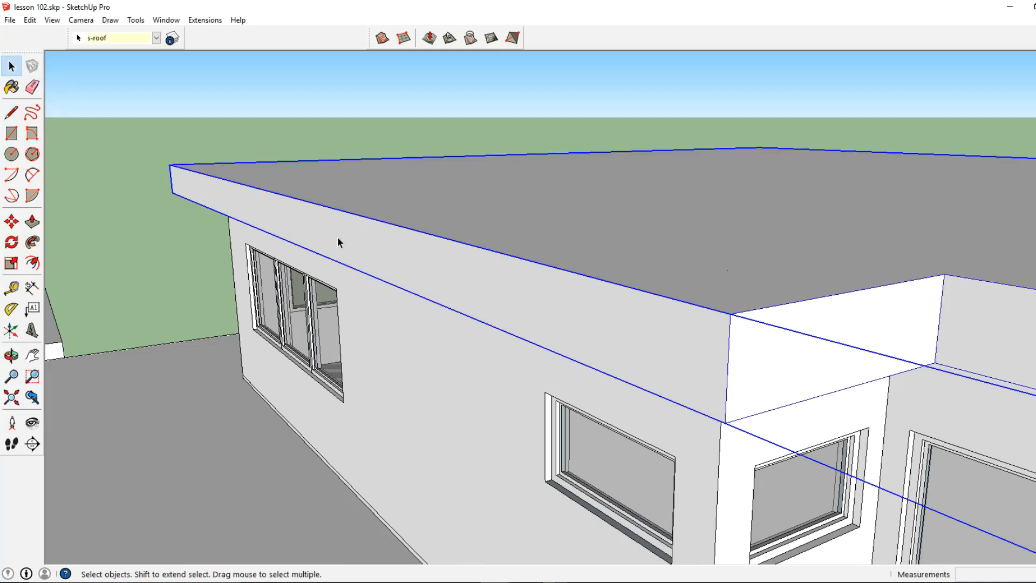
double_click(338, 237)
click(338, 237)
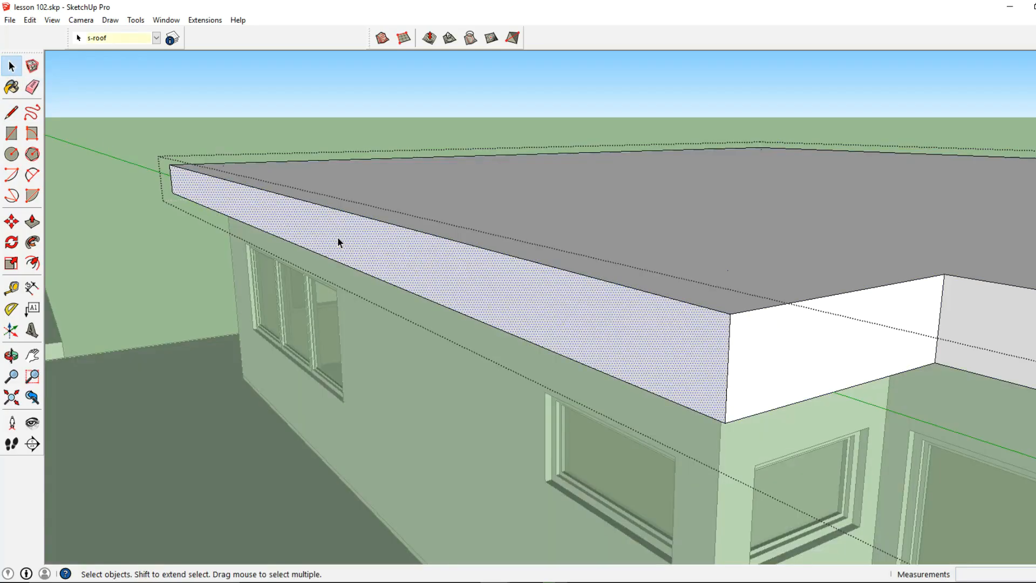
Draw a vertical line across the selected roof fascia, from its lower edge to its upper edge
click(12, 112)
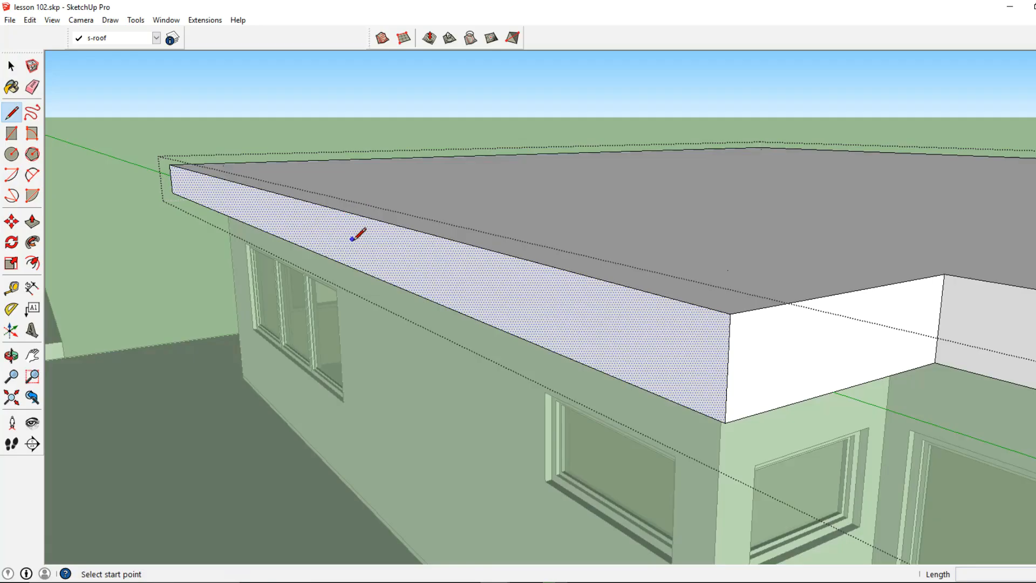
click(354, 266)
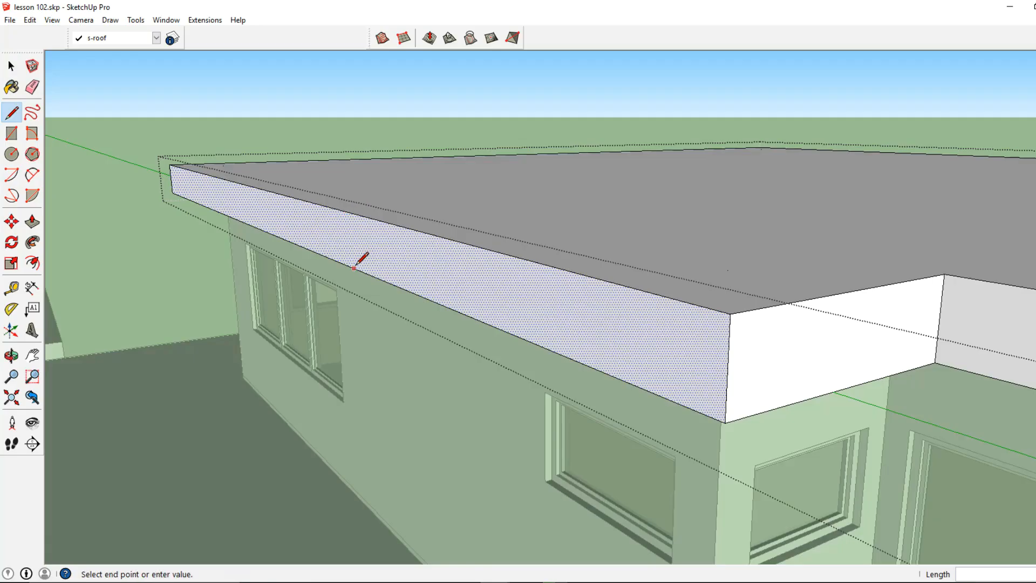
click(351, 213)
middle_drag(354, 219, 340, 307)
click(402, 293)
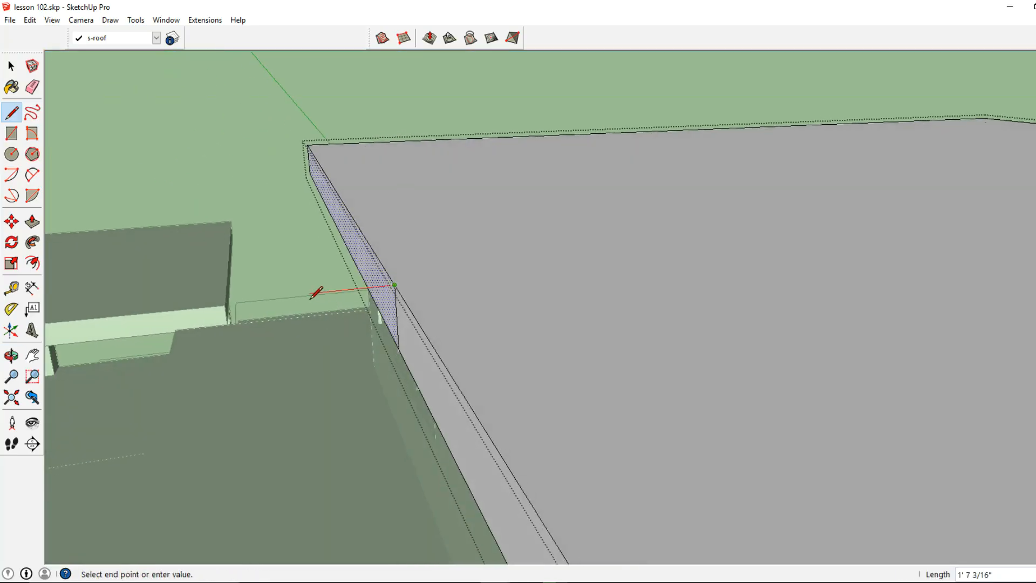
key(Return)
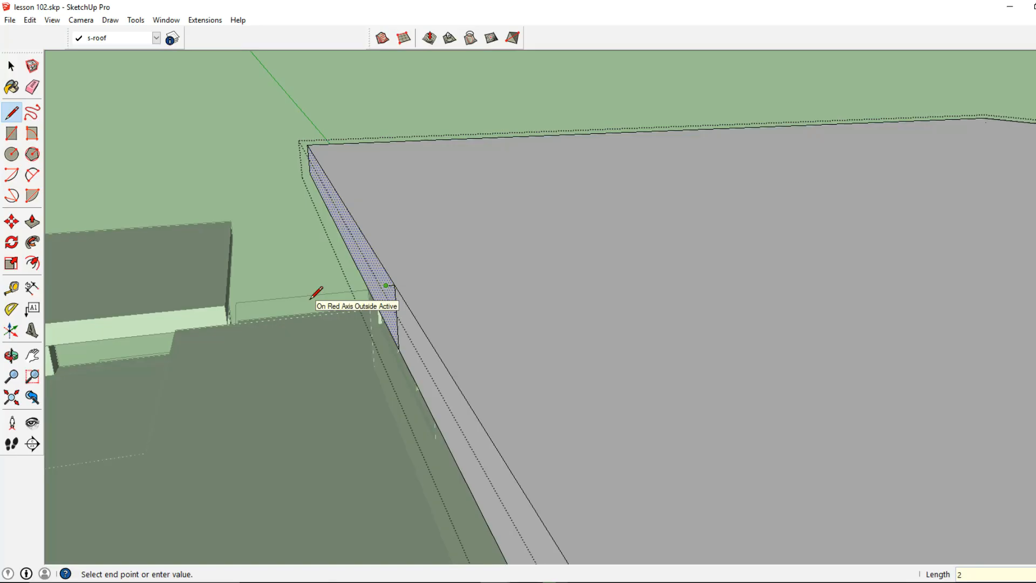
scroll(391, 315, up, 5)
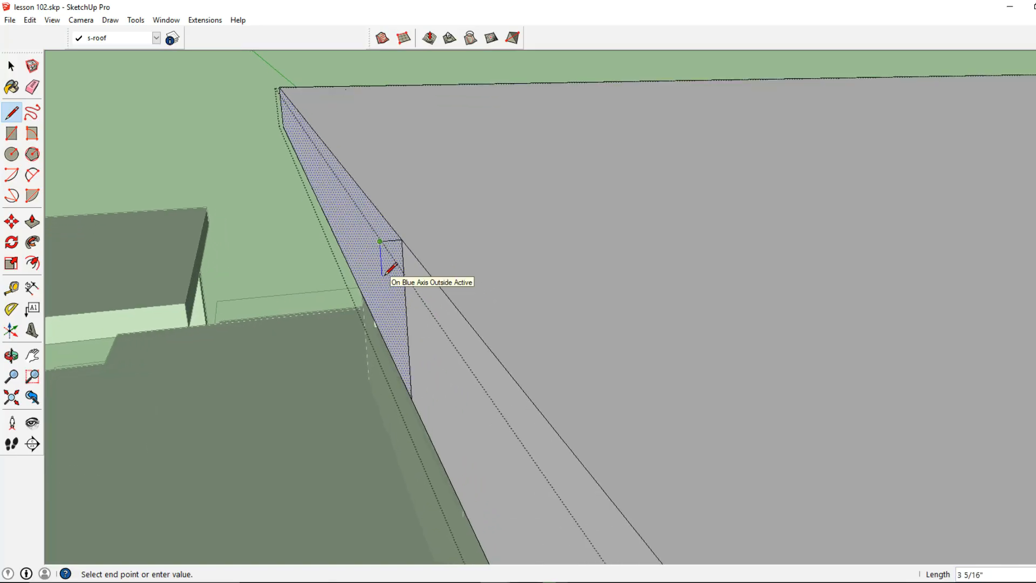
text(1)
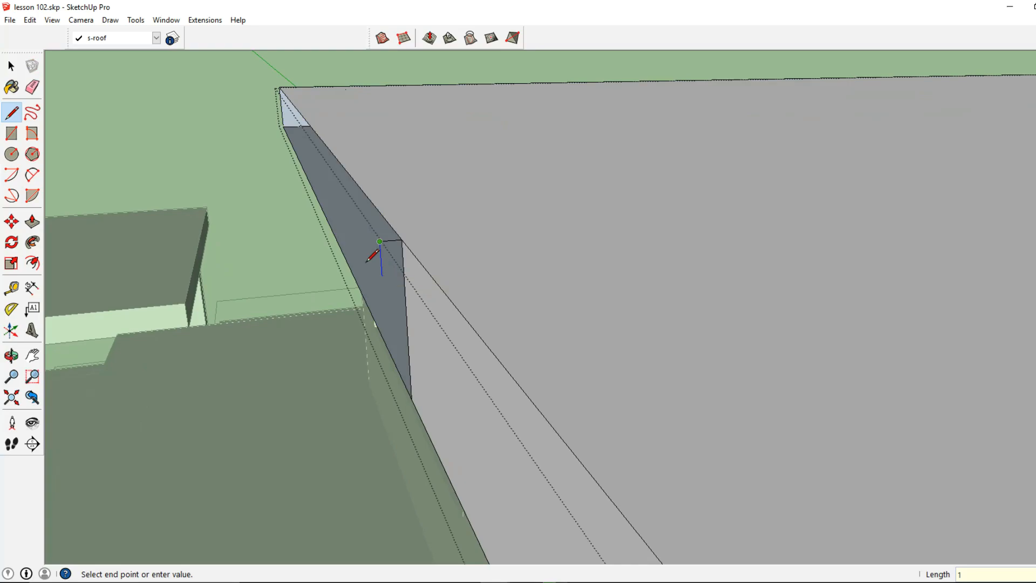
key(Return)
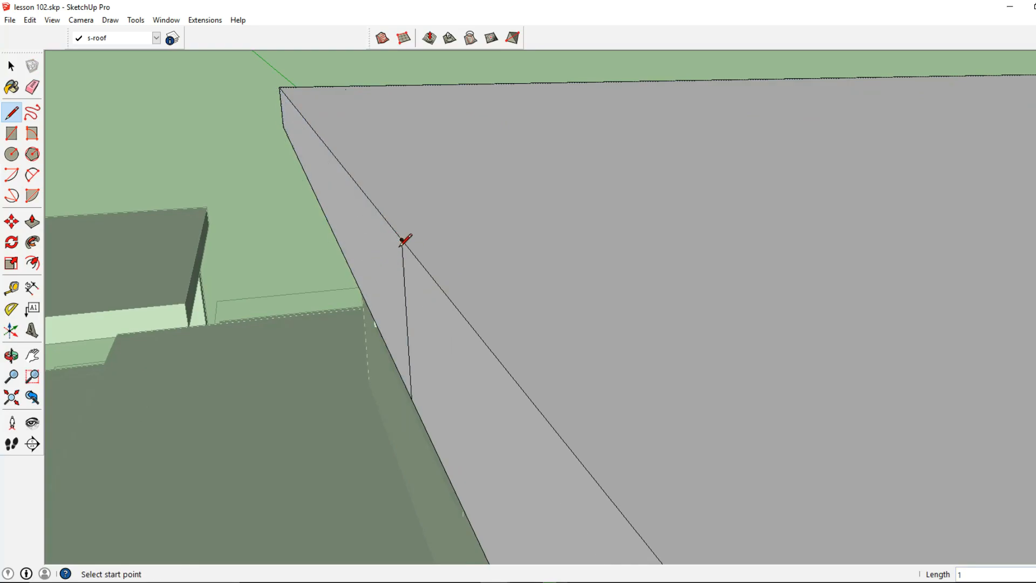
Draw the profile's top lip outward from the vertical line's upper end, with a 2-inch return along its underside
click(401, 239)
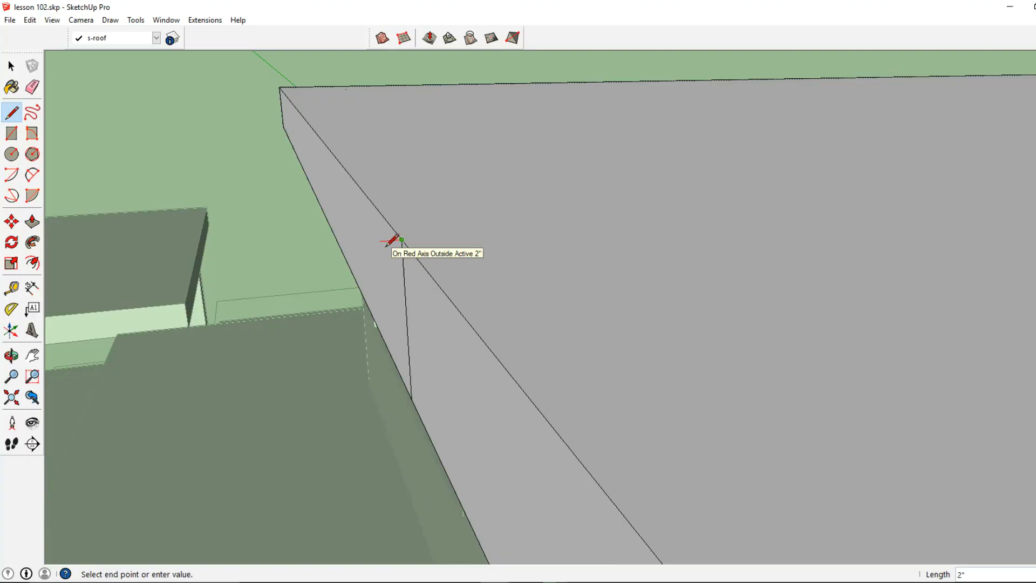
text(2)
key(Return)
scroll(378, 242, up, 1)
key(Escape)
click(408, 230)
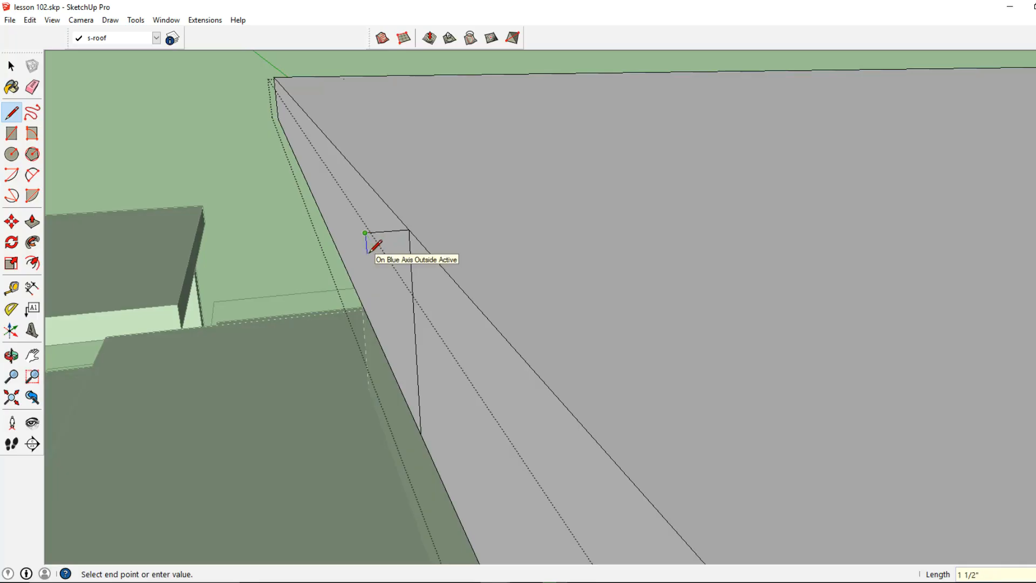
click(366, 247)
text(2)
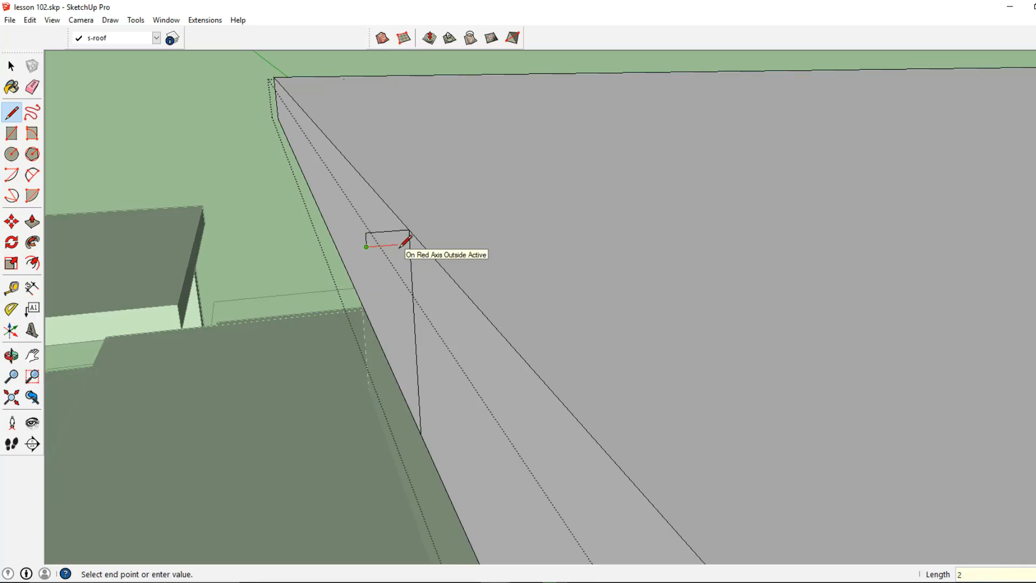
key(Return)
Close the profile's upright at the fascia's lower edge and add a bottom lip projecting 2 inches and 1 inch high
middle_drag(398, 388, 455, 294)
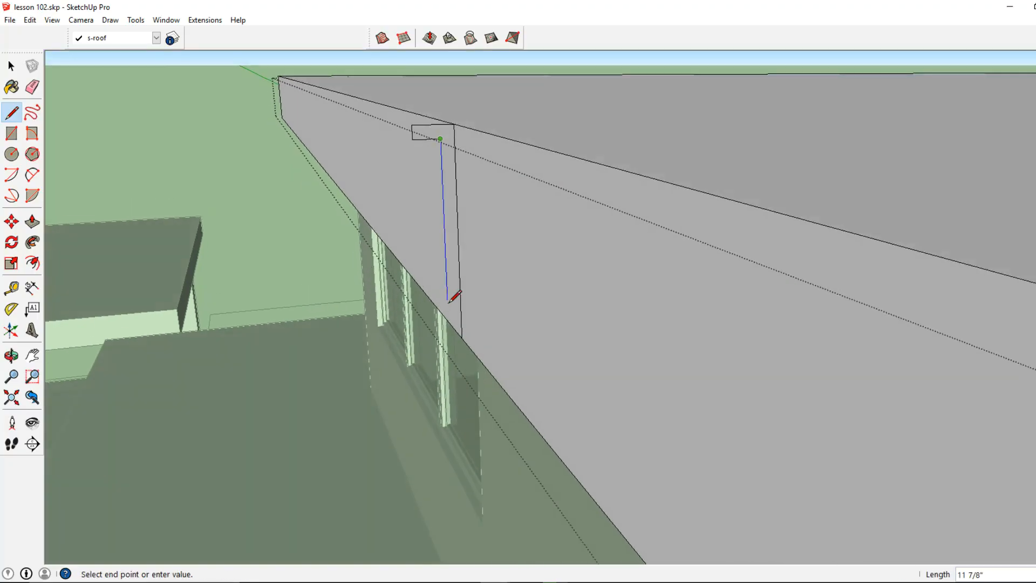
click(461, 338)
click(449, 339)
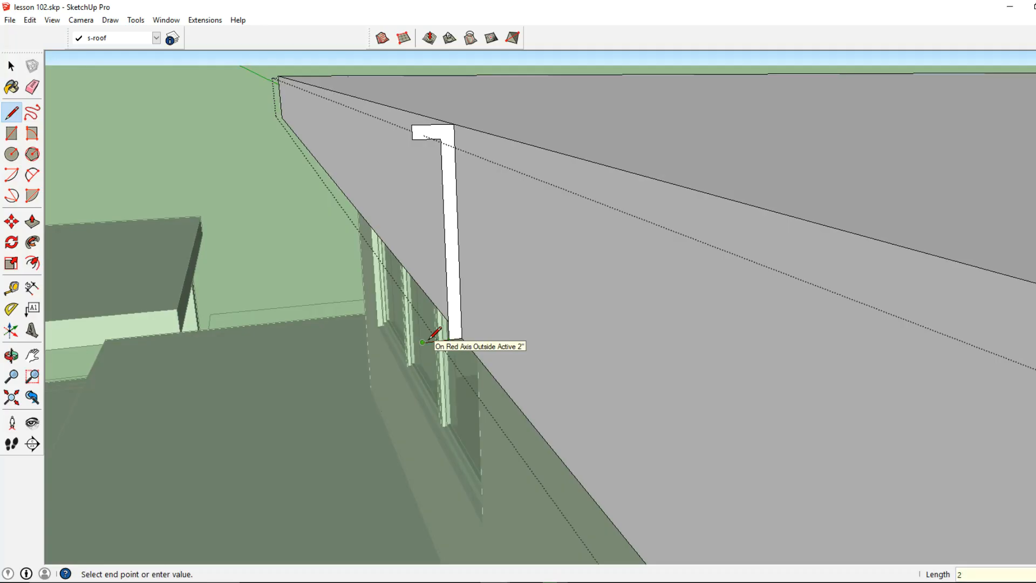
text(2)
key(Return)
text(1)
key(Return)
click(448, 328)
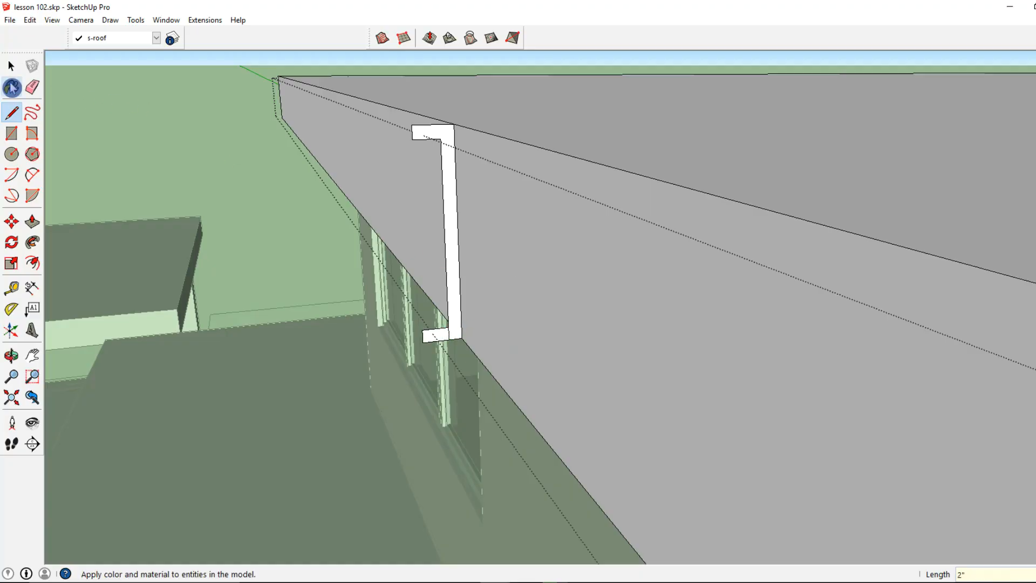
Copy the finished C-shaped profile face and its edges to the clipboard
click(12, 66)
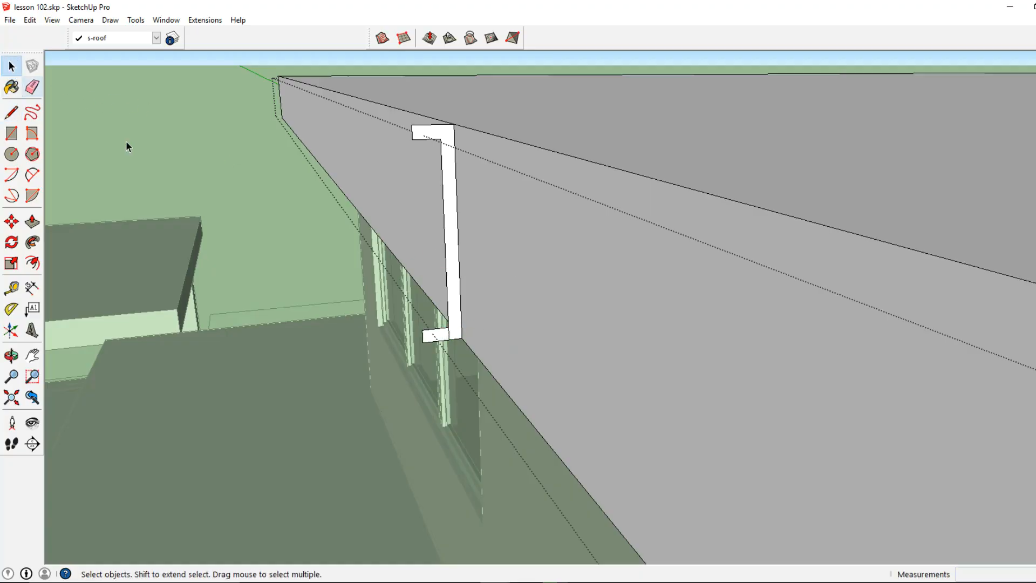
double_click(454, 313)
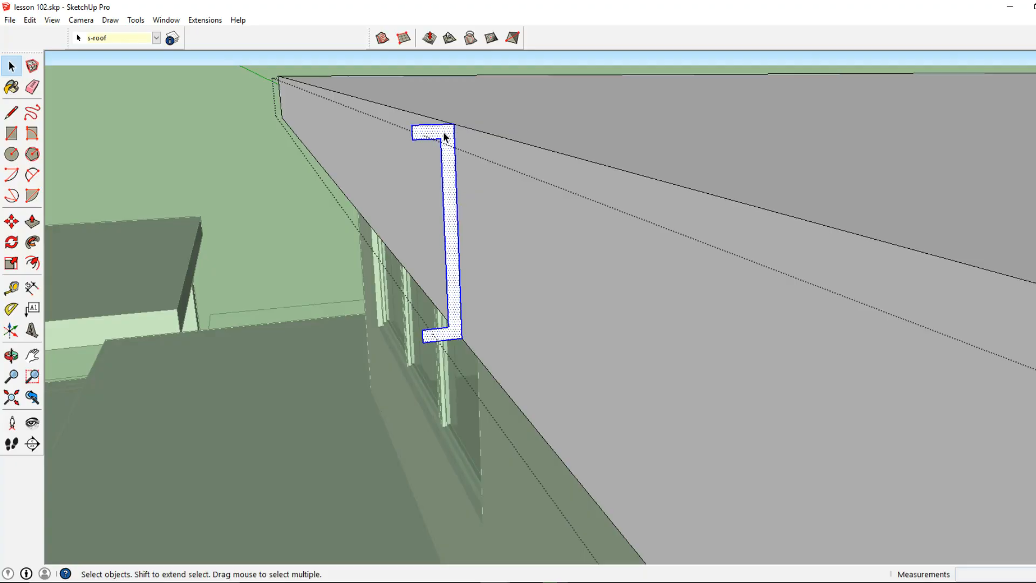
click(30, 20)
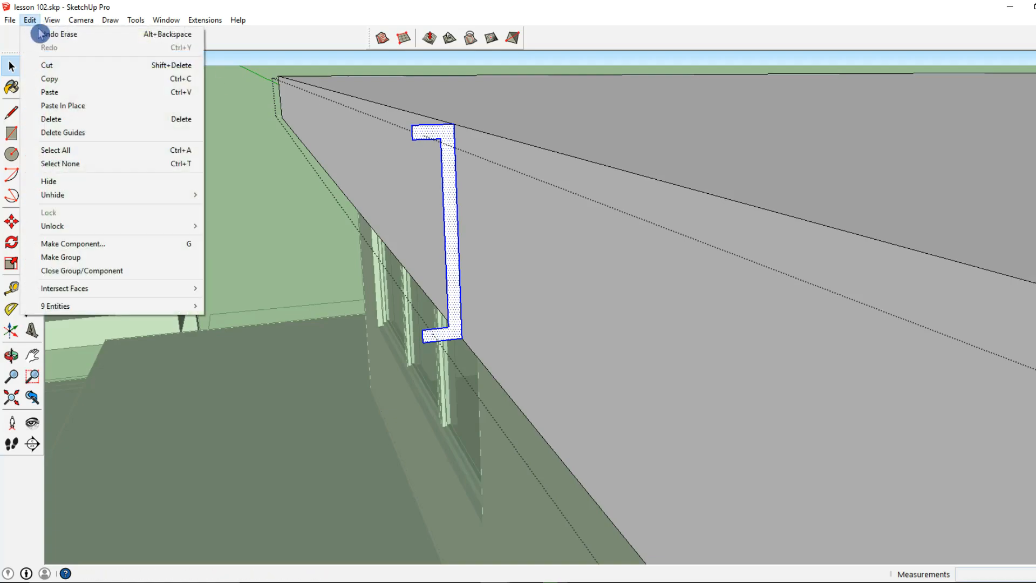
click(69, 76)
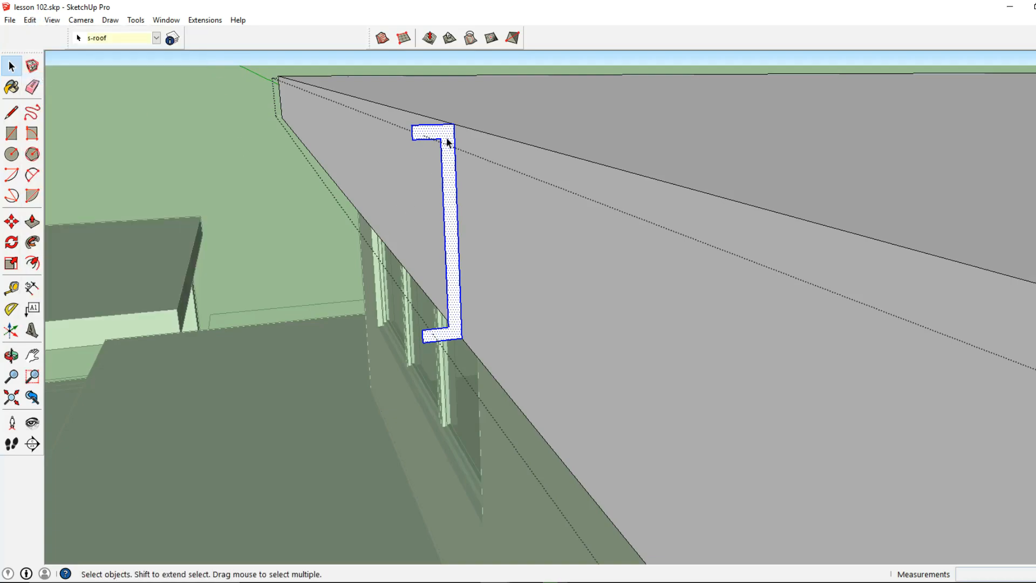
Sweep the C-shaped profile with Follow Me along the upper roof's top edges, around the entire perimeter back to its start
click(143, 23)
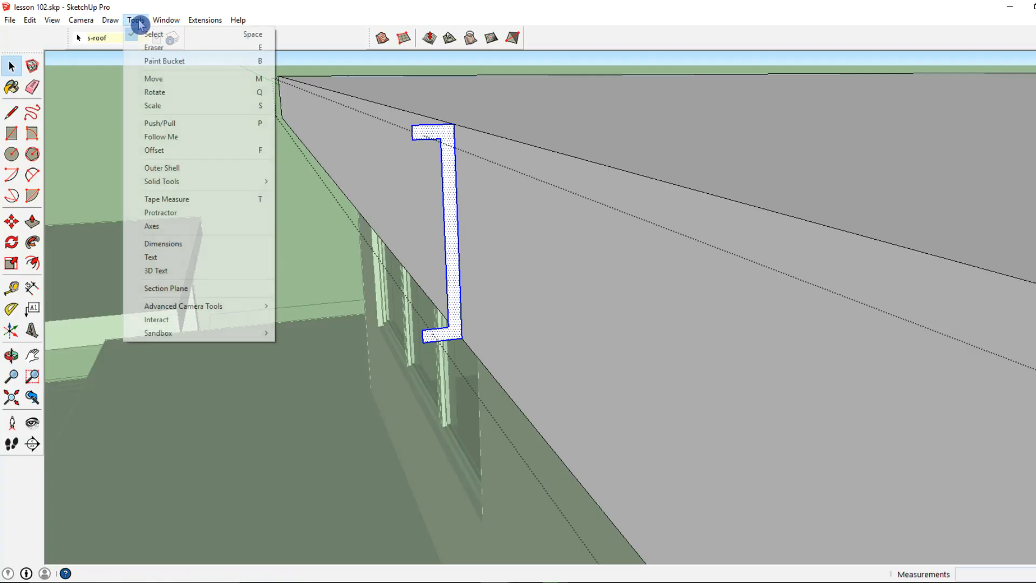
click(170, 137)
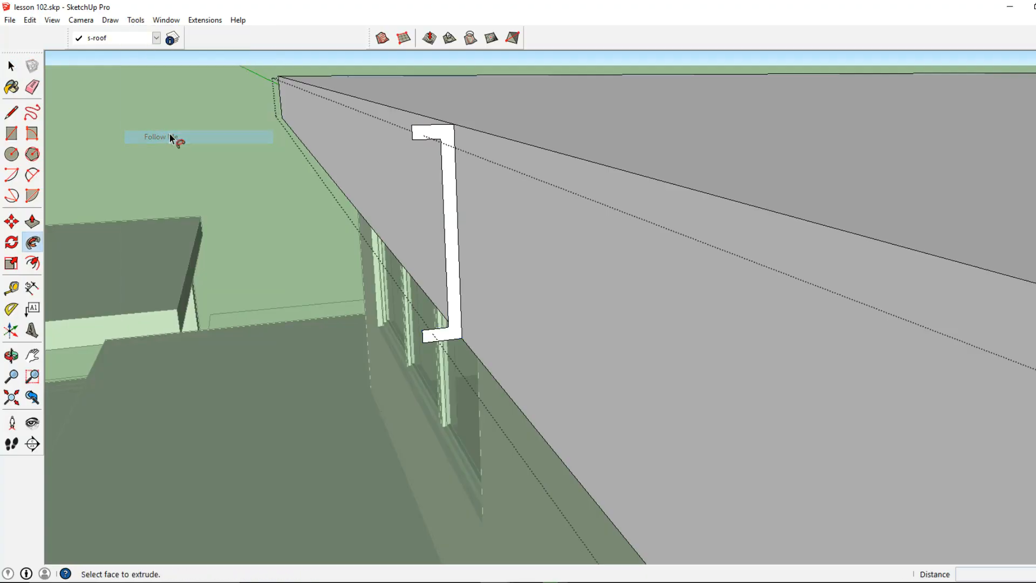
click(449, 133)
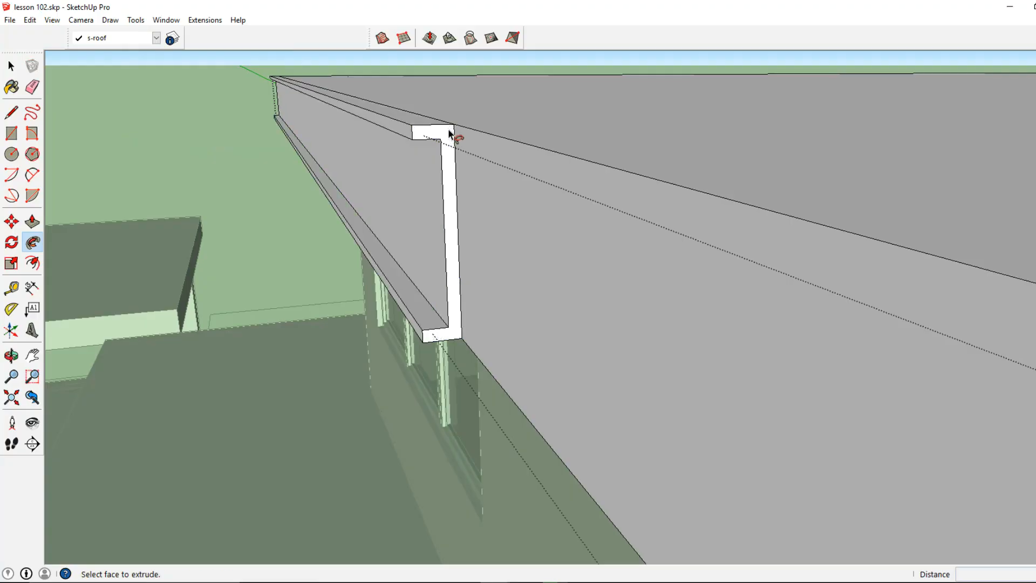
key(ctrl+z)
click(448, 132)
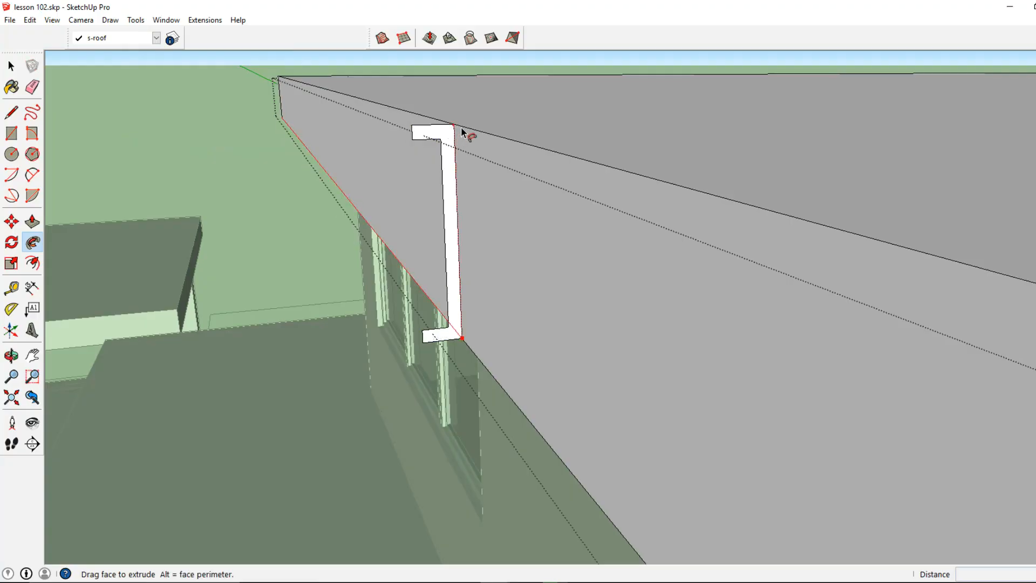
middle_drag(513, 144, 631, 168)
scroll(430, 130, down, 1)
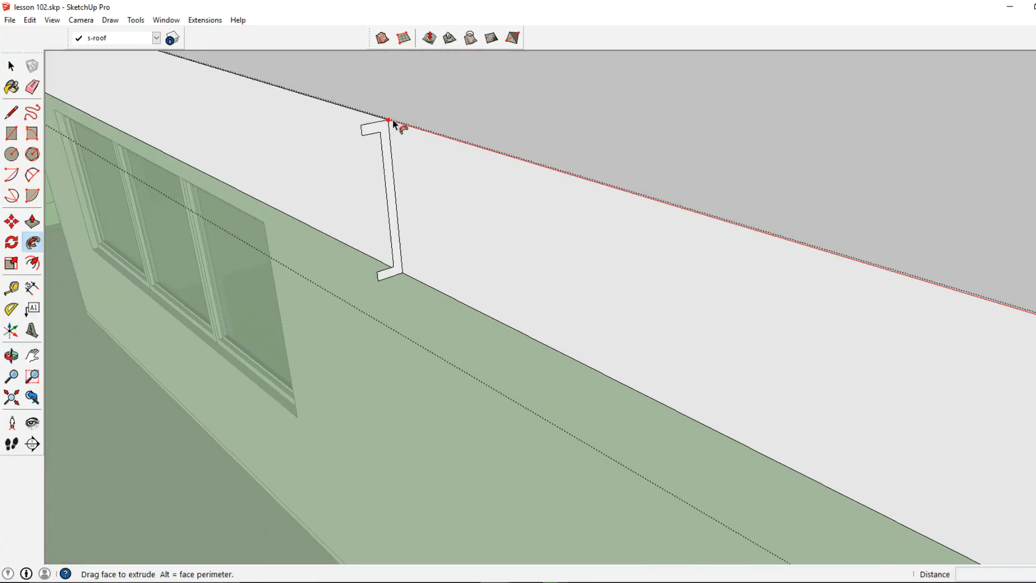
scroll(403, 138, down, 2)
scroll(421, 148, down, 4)
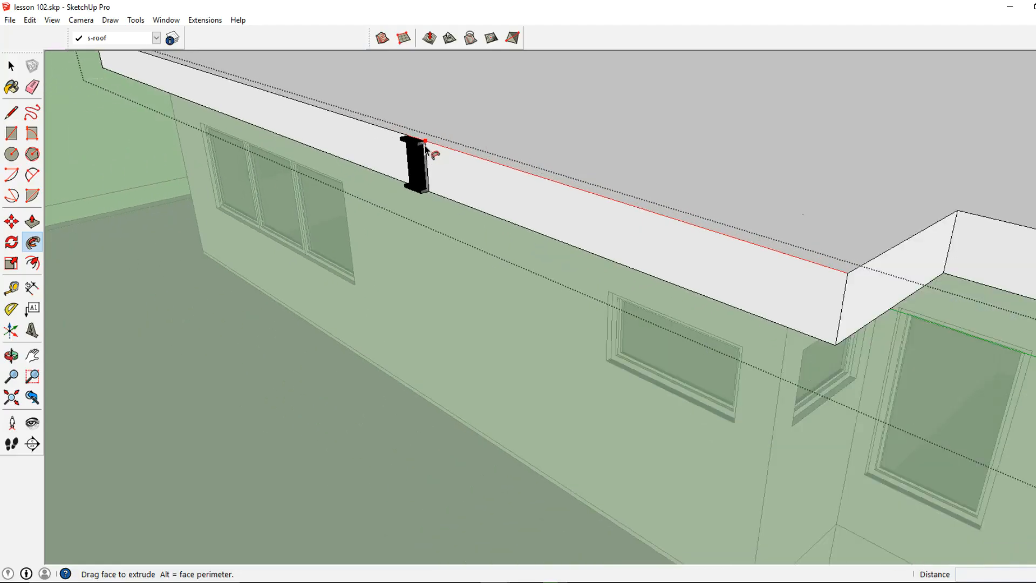
middle_drag(423, 150, 345, 181)
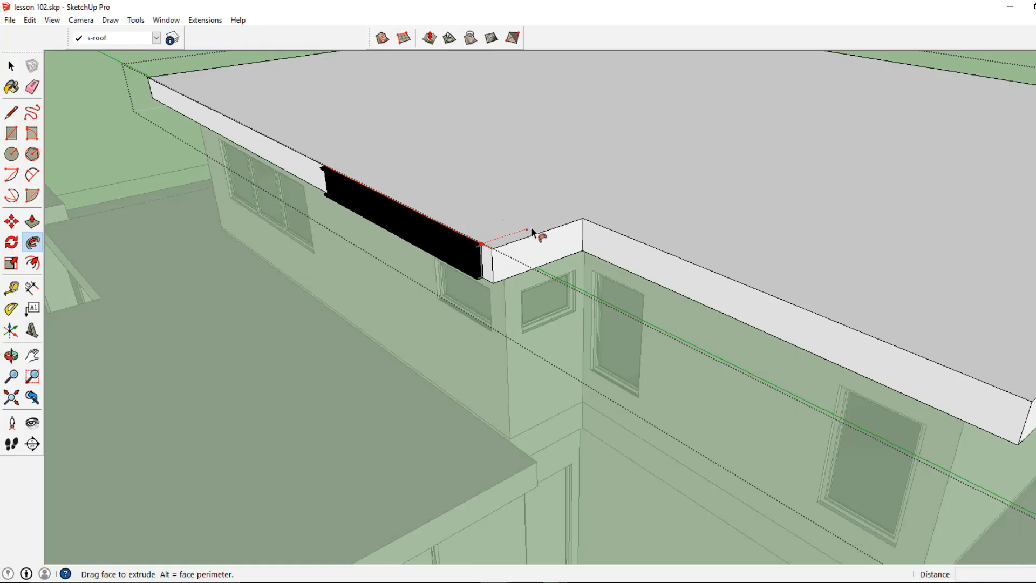
middle_drag(620, 249, 342, 231)
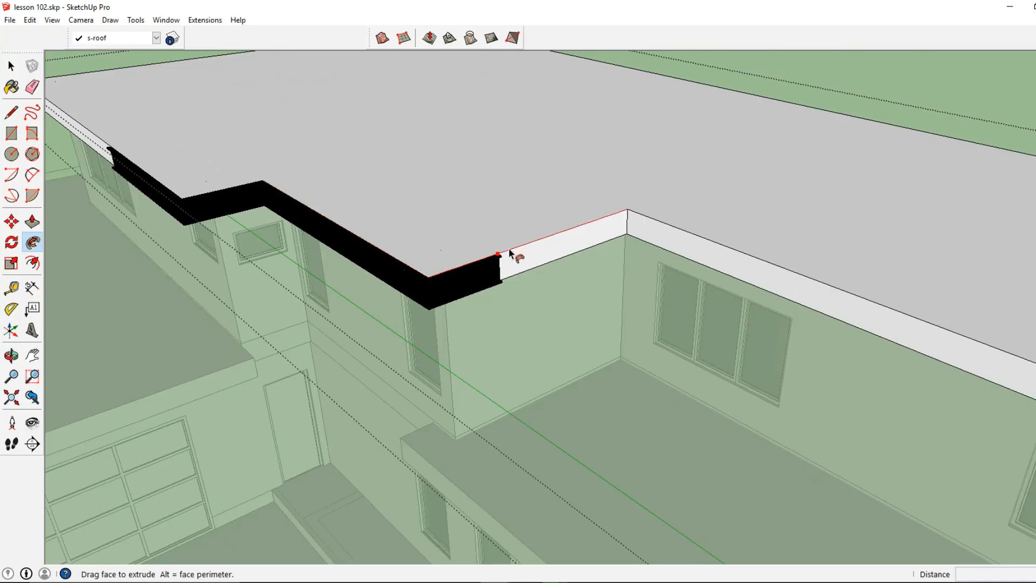
middle_drag(649, 229, 425, 245)
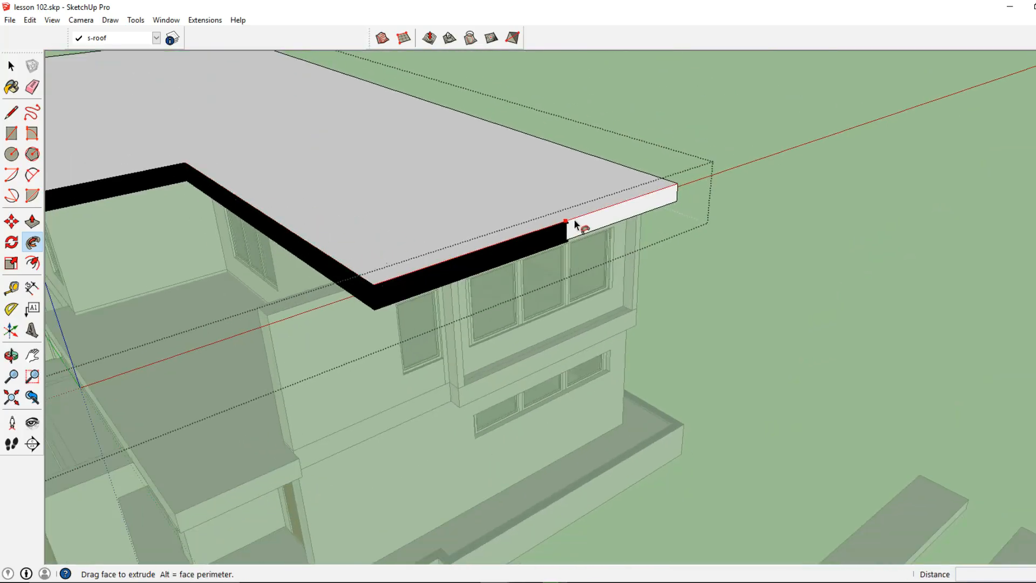
middle_drag(446, 116, 814, 245)
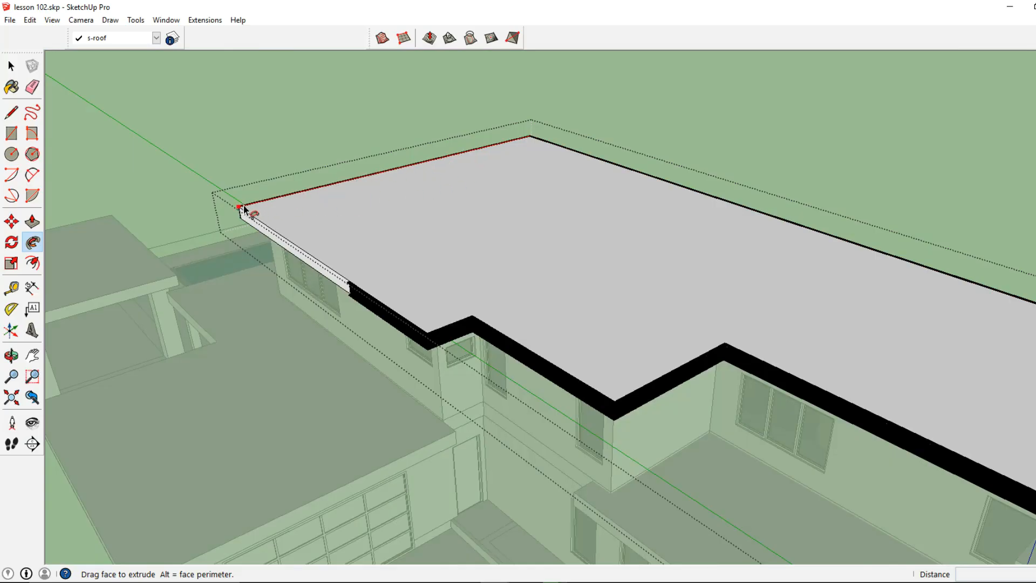
click(351, 283)
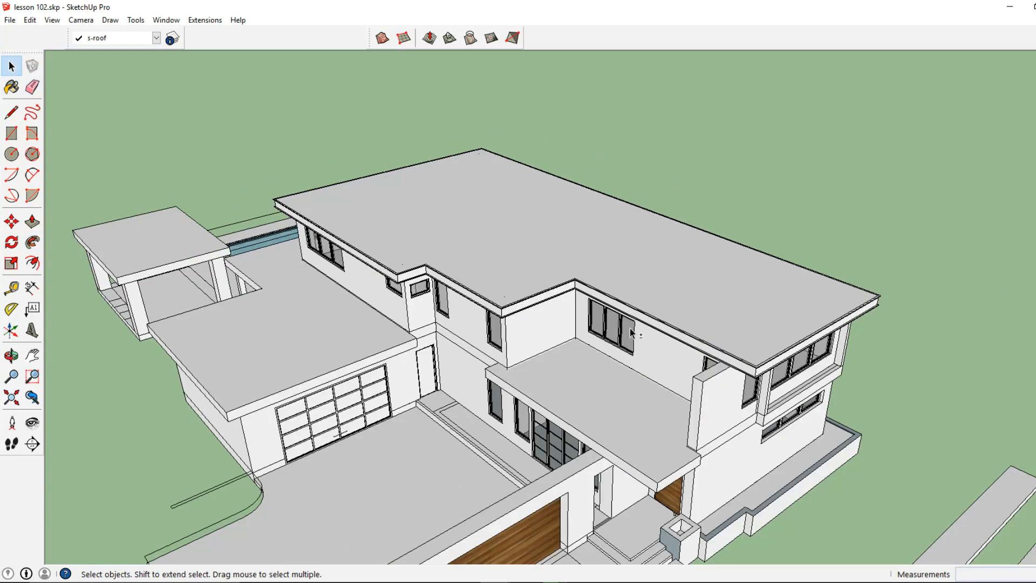
Paste the copied C-shaped profile onto the lower entrance roof, near the garage-side end of its front edge
middle_drag(630, 328, 640, 238)
scroll(369, 290, up, 2)
click(52, 21)
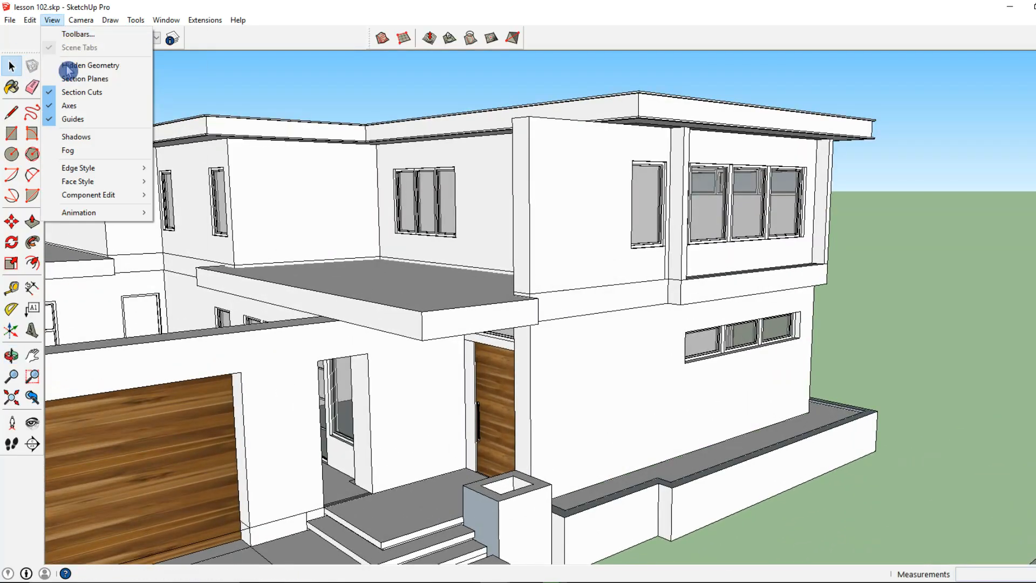
mouse_move(32, 25)
click(49, 92)
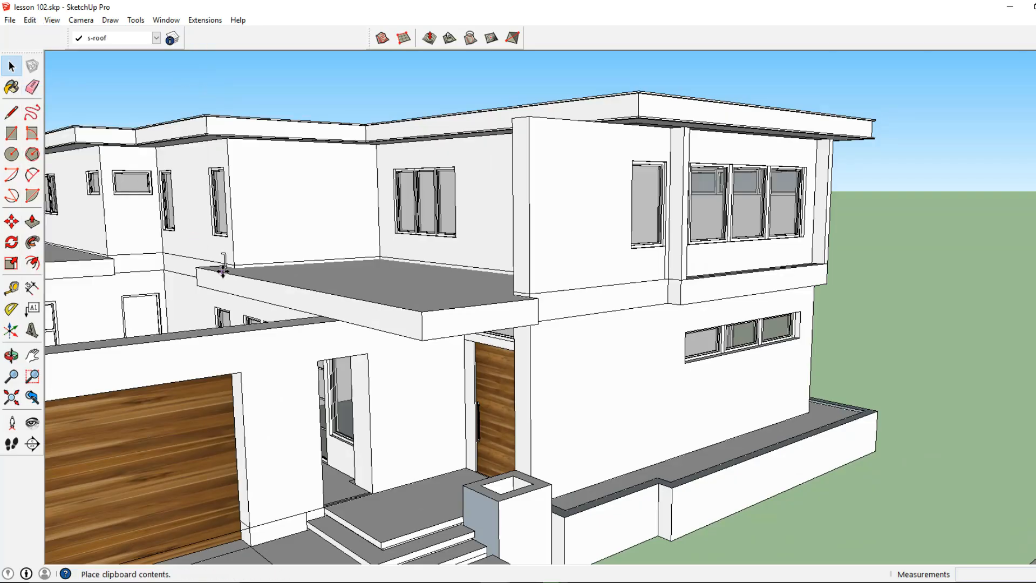
scroll(215, 275, up, 5)
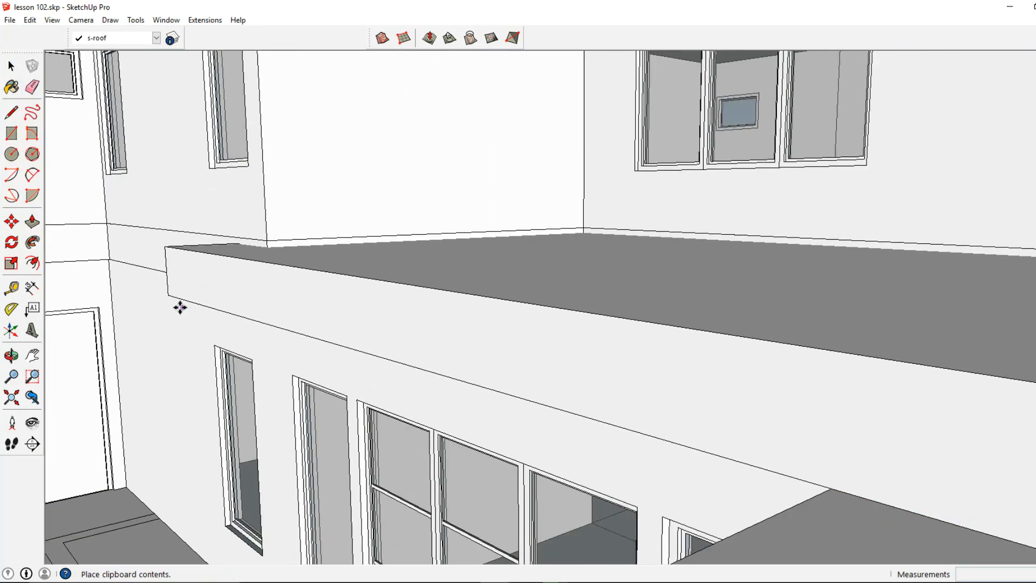
click(189, 250)
Move the pasted profile so the lower back corner of its upright sits on the entrance roof's top front edge
scroll(189, 251, up, 2)
middle_drag(186, 268, 273, 300)
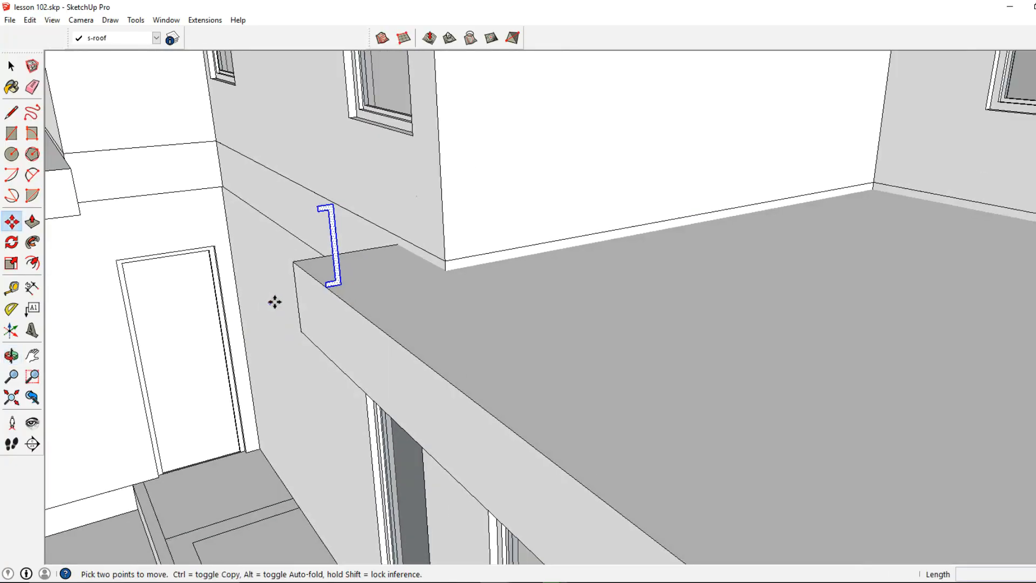
scroll(335, 278, up, 3)
scroll(343, 286, up, 2)
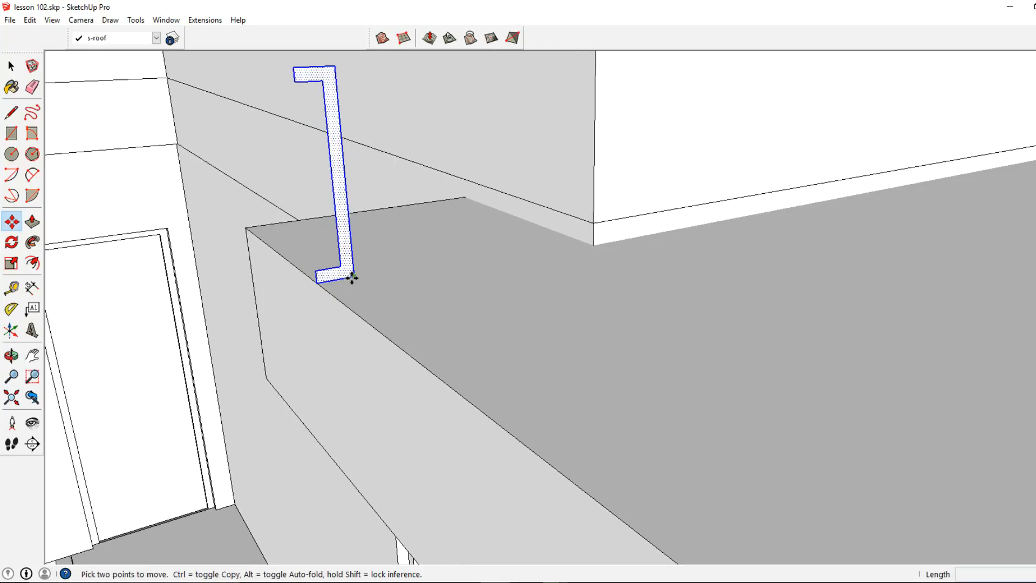
click(352, 278)
click(316, 283)
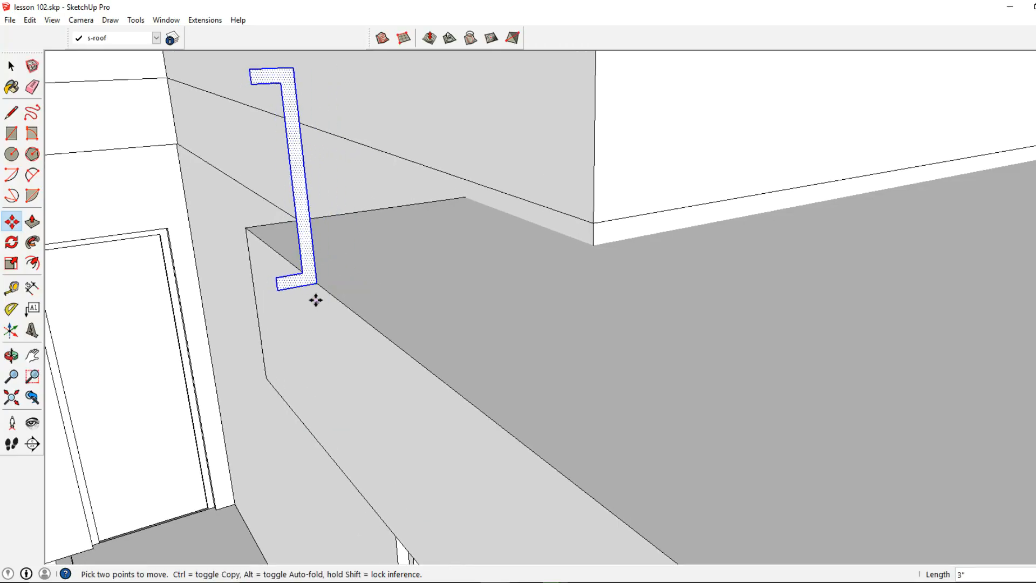
Move the profile straight down until its lower back corner meets the bottom edge of the entrance roof's front fascia
scroll(317, 301, down, 3)
middle_drag(319, 301, 335, 257)
scroll(316, 280, up, 2)
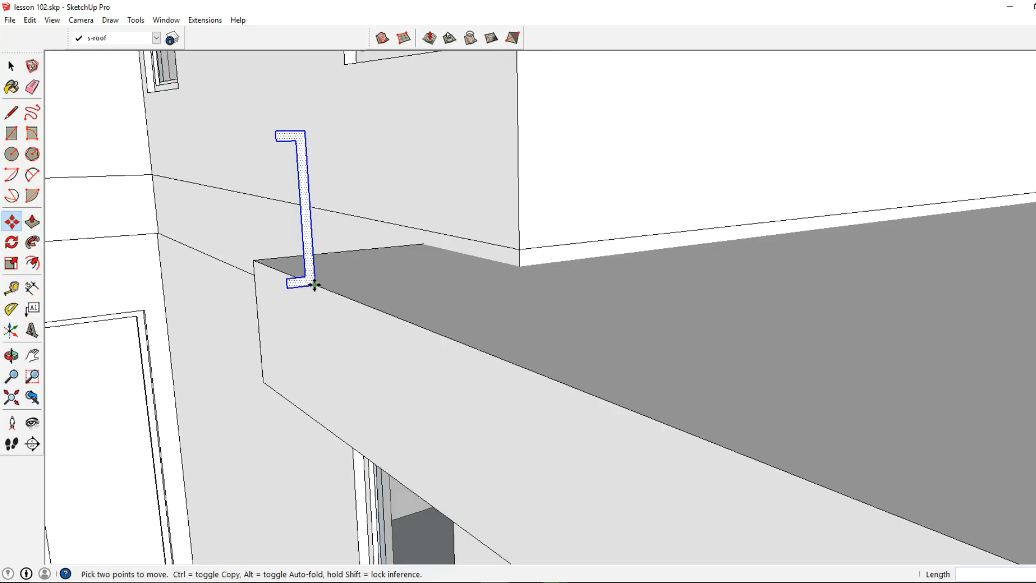
click(315, 285)
click(322, 426)
scroll(352, 332, down, 1)
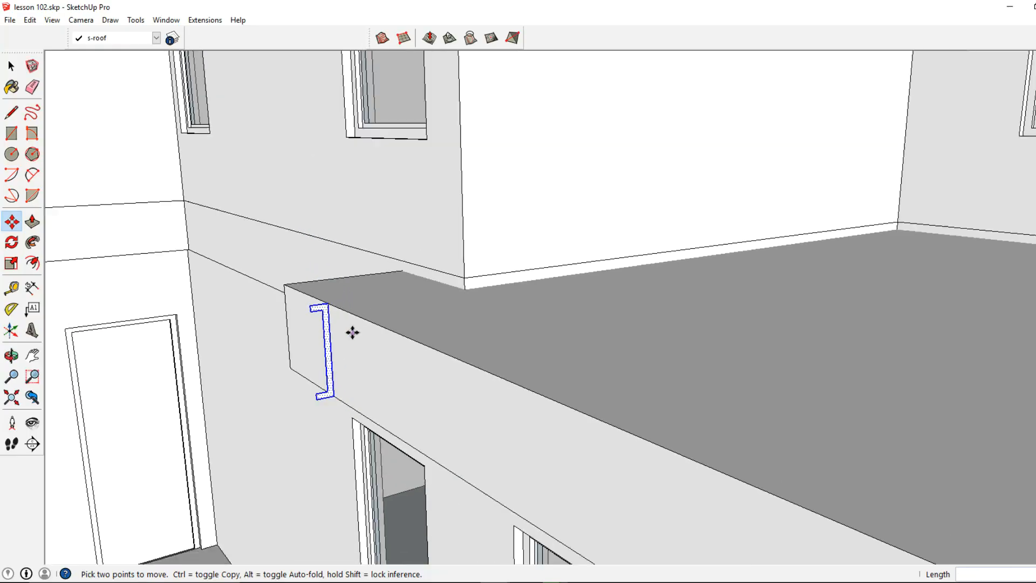
Cut the loose C-shaped profile and paste it in place inside the entrance roof's group
click(12, 66)
click(365, 383)
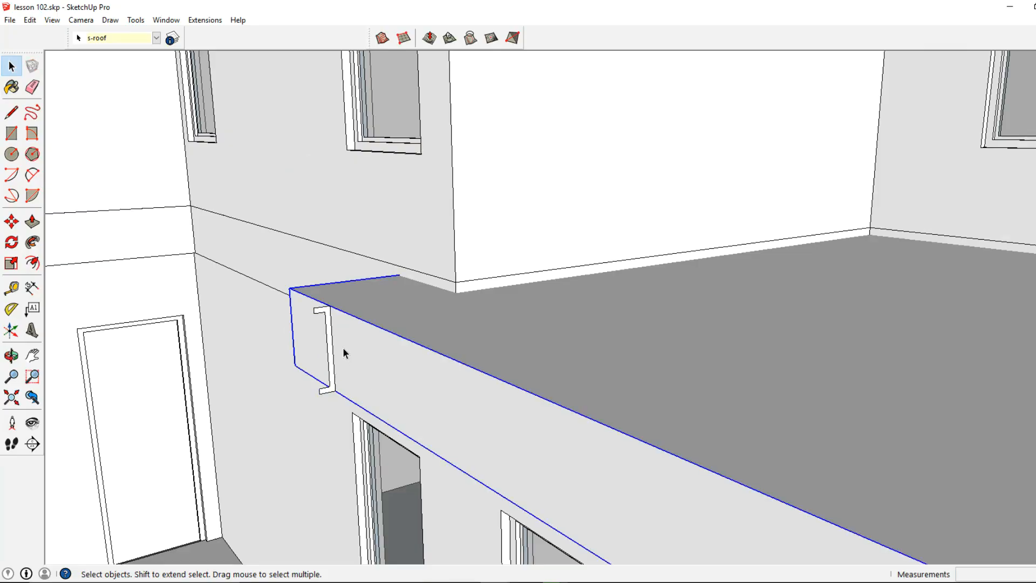
scroll(343, 353, up, 1)
click(320, 307)
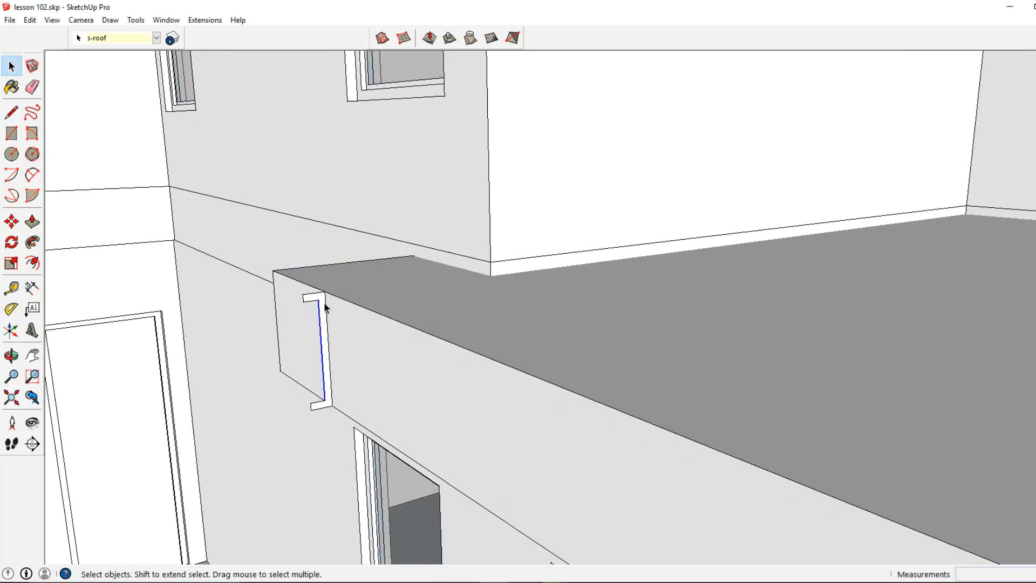
click(30, 20)
click(60, 32)
double_click(309, 301)
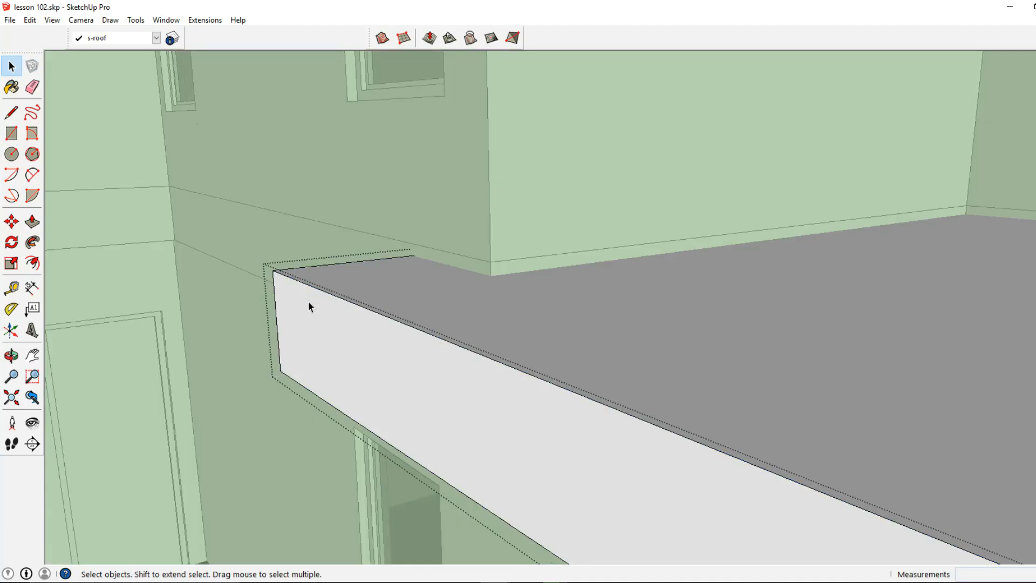
click(309, 301)
click(30, 20)
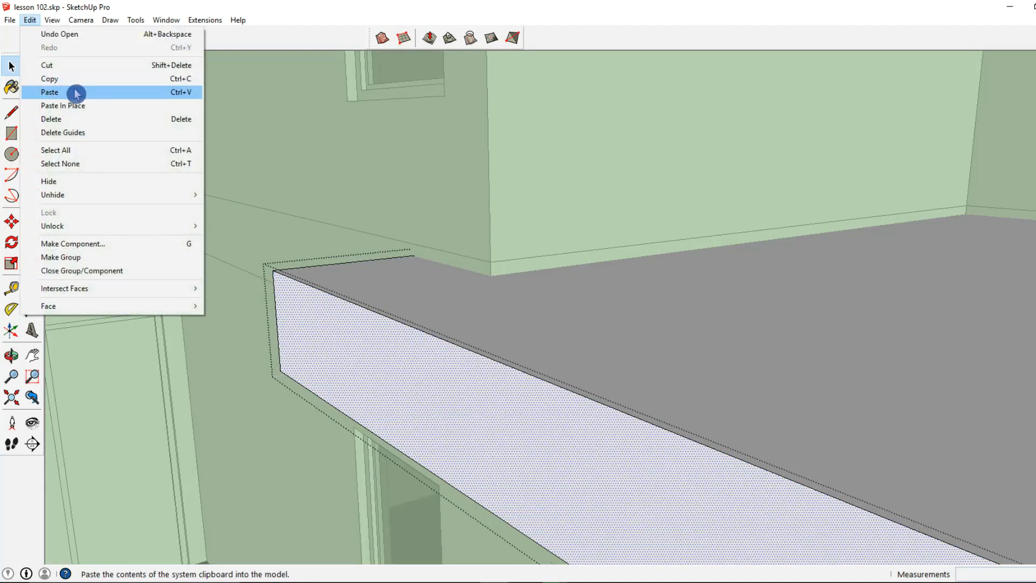
click(76, 106)
Sweep the profile with Follow Me around the entrance roof's garage-side corner and along the short return to the house wall
scroll(298, 255, down, 2)
scroll(297, 255, down, 1)
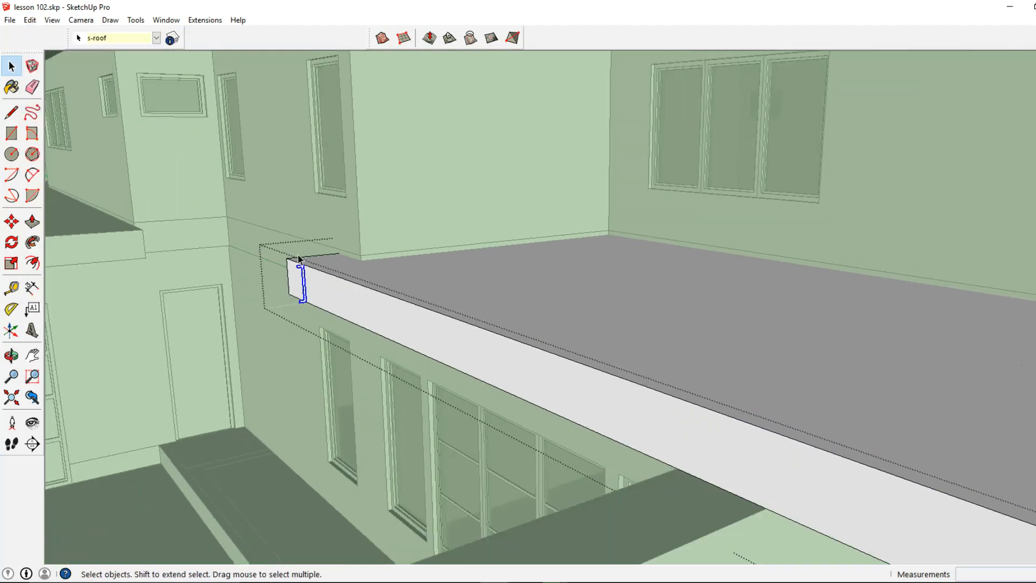
middle_drag(92, 157, 304, 293)
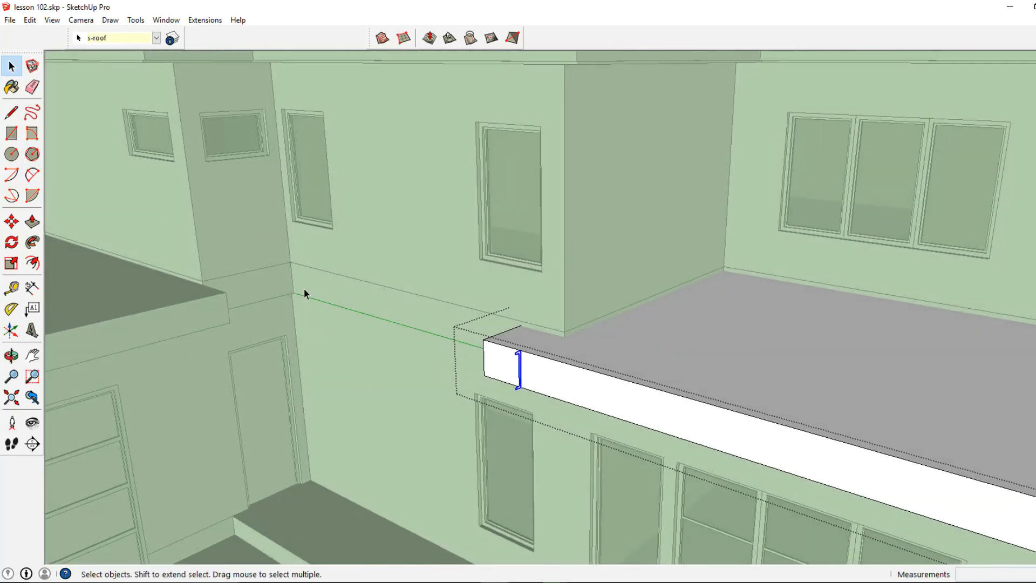
middle_drag(510, 311, 44, 170)
click(135, 20)
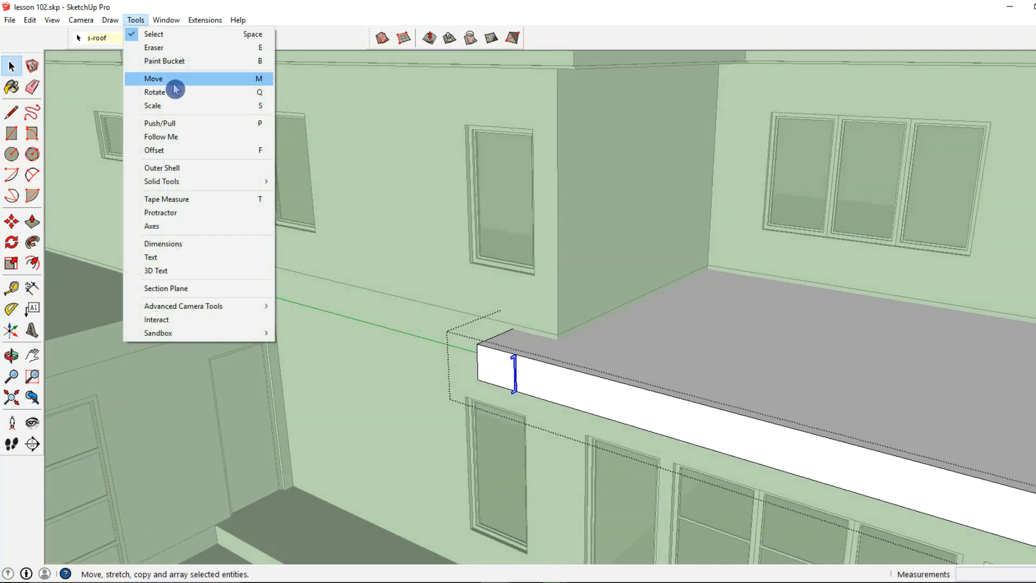
click(162, 136)
scroll(457, 366, up, 2)
drag(511, 381, 500, 380)
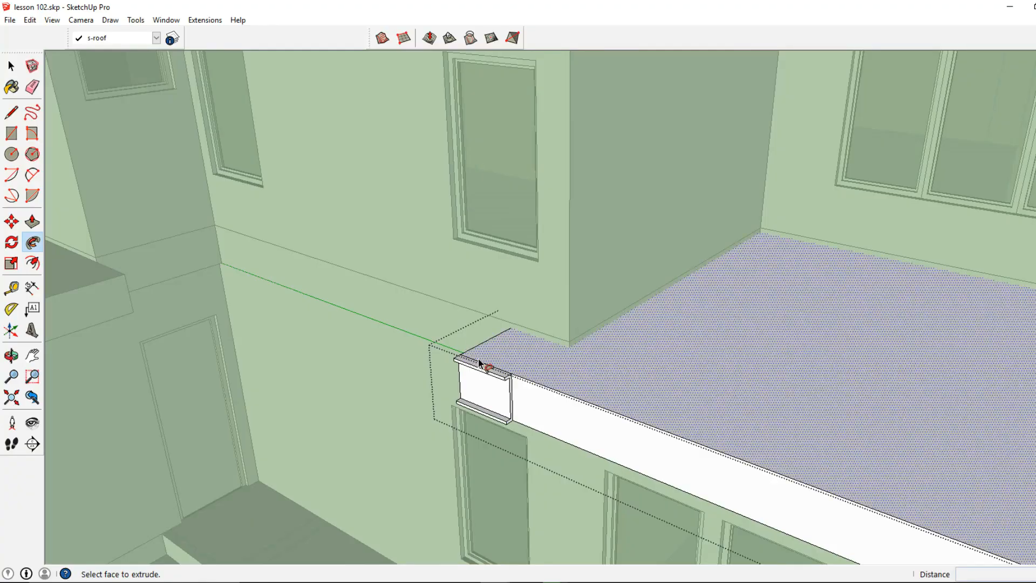
click(512, 380)
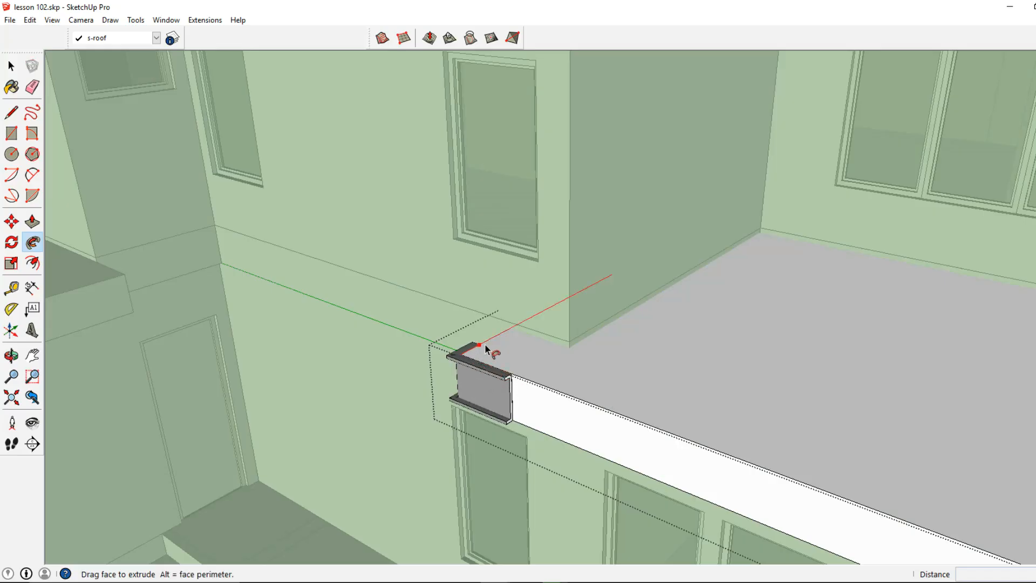
click(510, 330)
Sweep the profile's other face with Follow Me along the entrance roof's front and far return to the wall, and close the group
middle_drag(513, 340, 411, 334)
click(410, 331)
scroll(532, 372, down, 3)
shift+middle_drag(545, 375, 215, 261)
scroll(215, 260, down, 3)
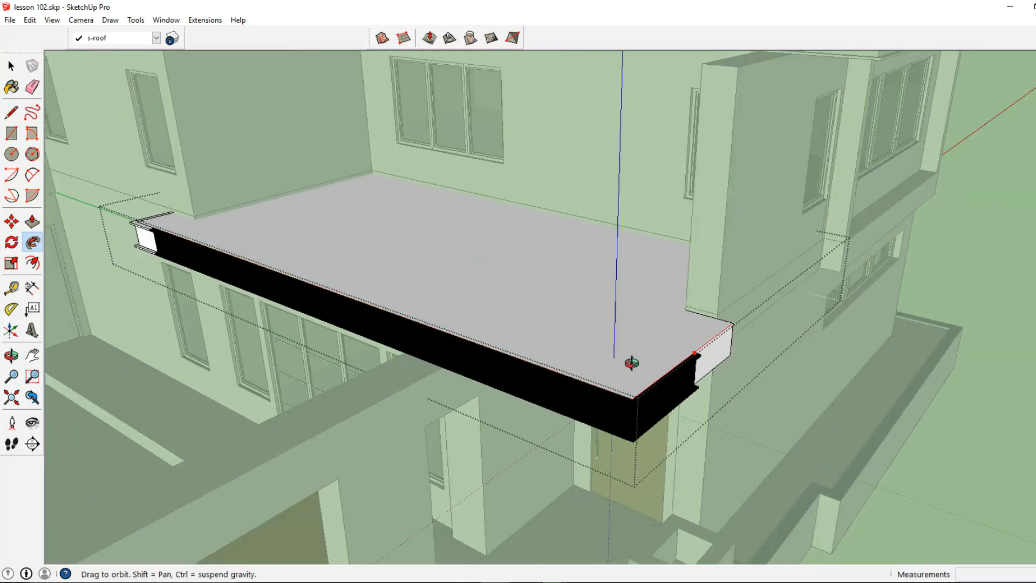
middle_drag(676, 354, 555, 408)
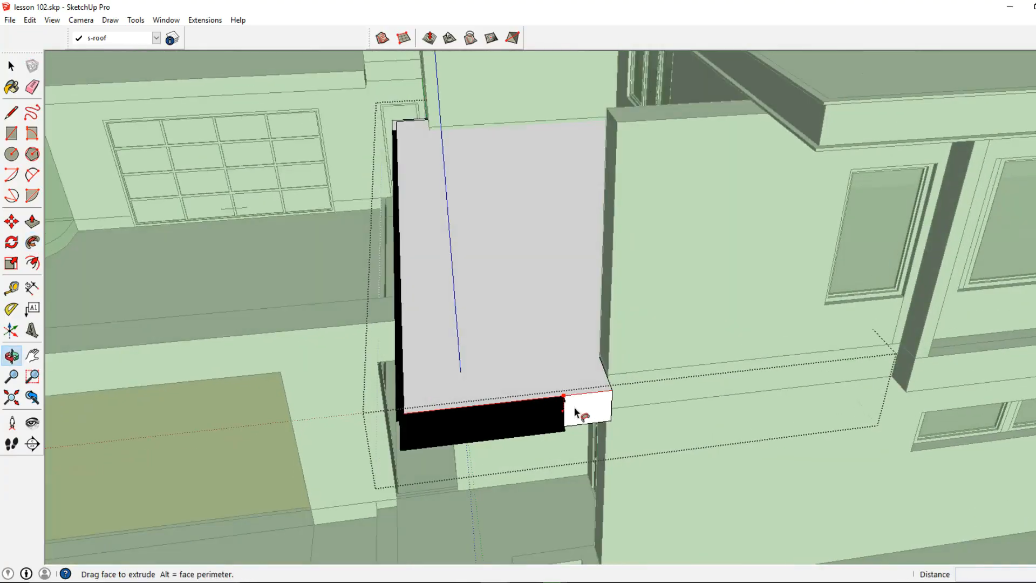
click(611, 381)
middle_drag(213, 221, 348, 139)
key(space)
middle_drag(362, 178, 694, 270)
scroll(749, 270, up, 3)
scroll(750, 271, up, 2)
scroll(770, 232, down, 4)
middle_drag(765, 238, 190, 158)
click(487, 239)
Open the garage roof group and paste the C-shaped profile against the fascia along the garage's outer side
middle_drag(488, 238, 498, 203)
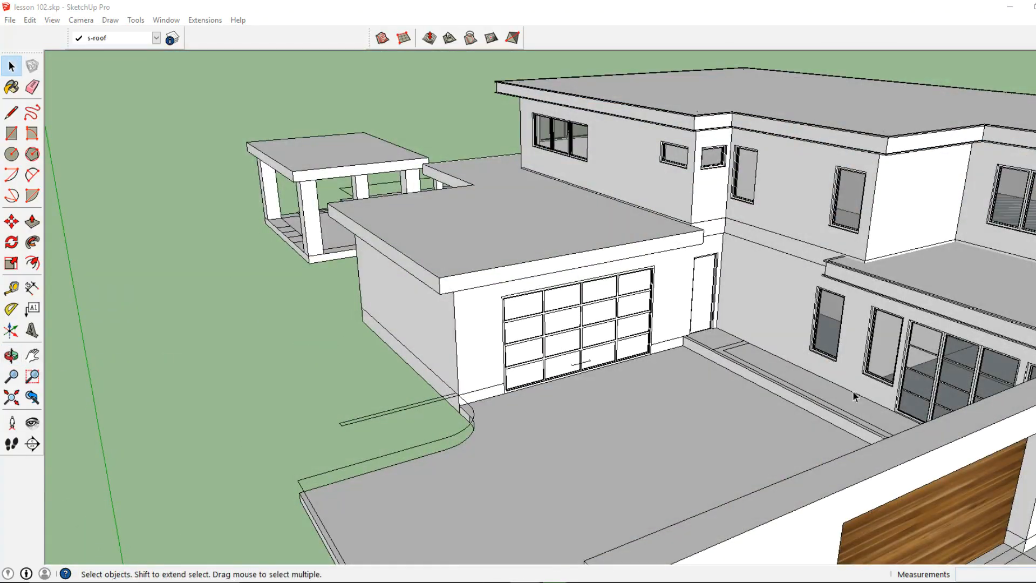
scroll(339, 206, up, 4)
scroll(521, 298, down, 3)
middle_drag(539, 273, 395, 237)
click(396, 237)
double_click(396, 238)
click(30, 20)
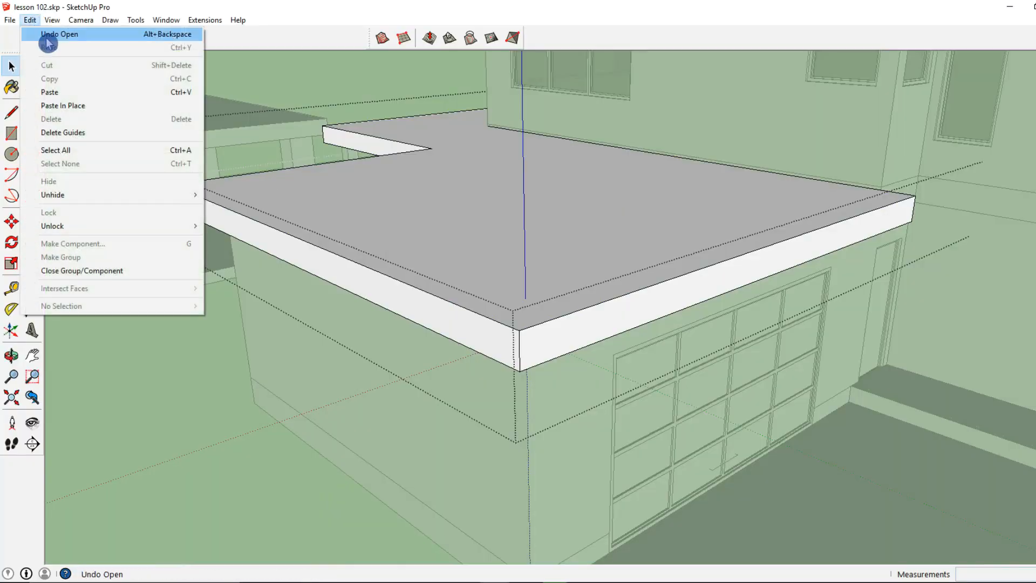
click(69, 93)
click(311, 270)
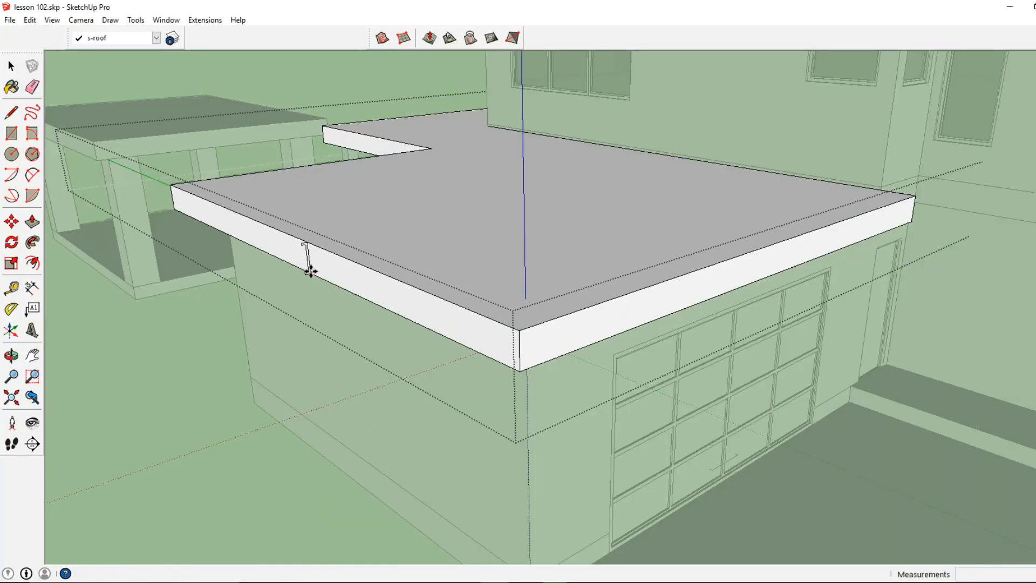
Sweep the profile with Follow Me along the garage roof's side and front edges, ending at the house wall above the garage entry
scroll(307, 268, up, 2)
click(11, 66)
click(318, 244)
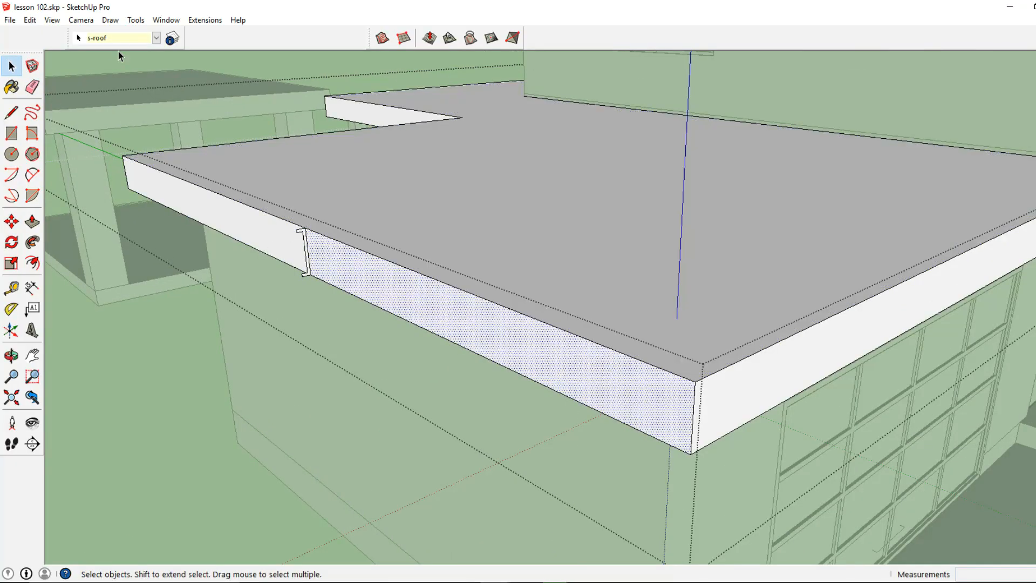
scroll(300, 231, up, 2)
click(306, 235)
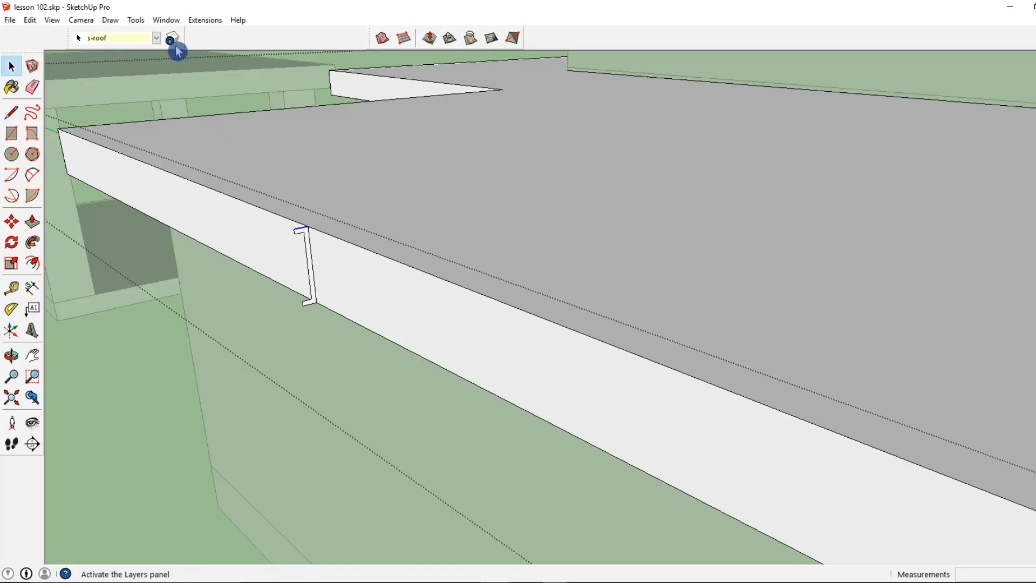
click(135, 20)
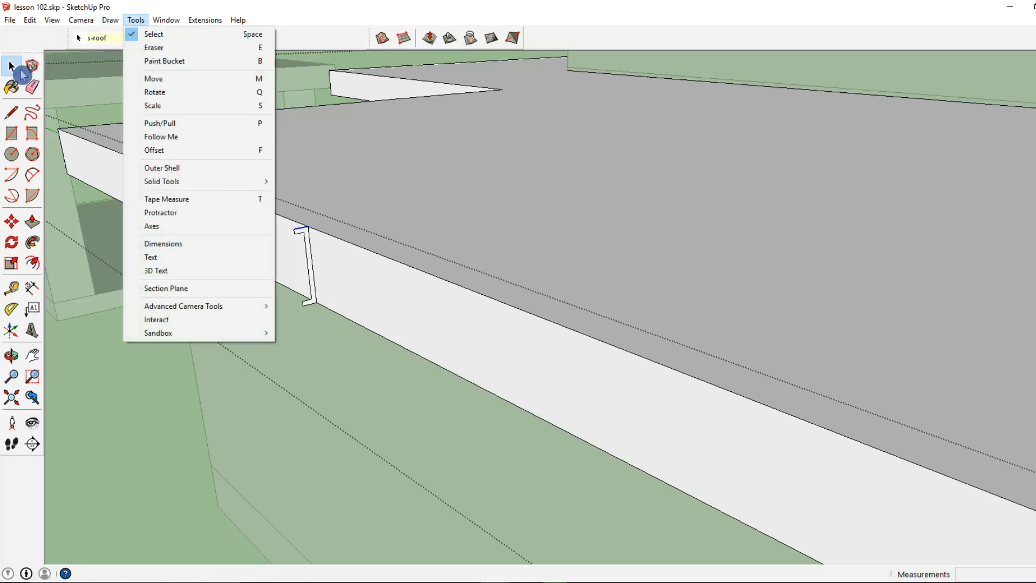
click(26, 81)
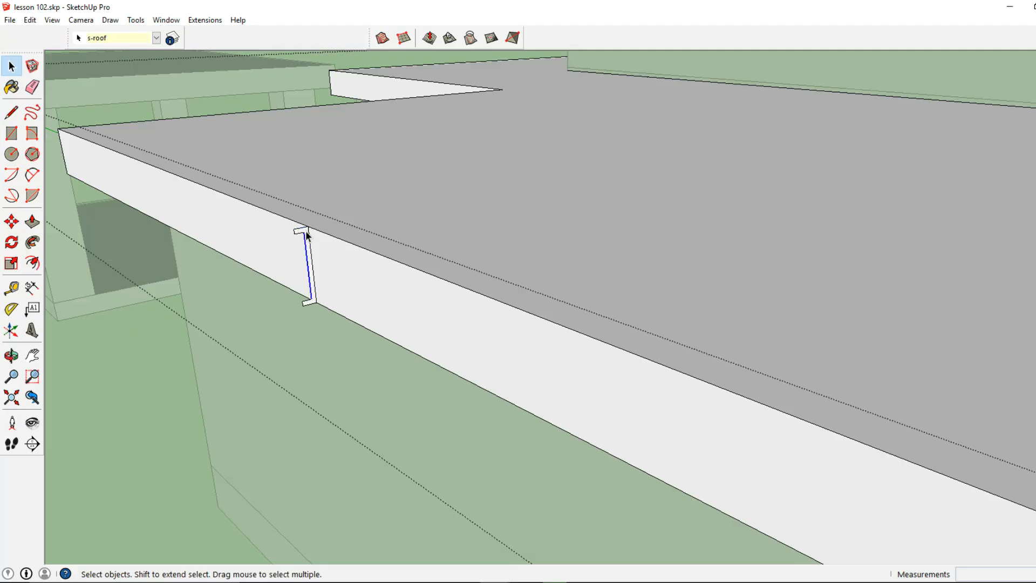
scroll(308, 231, up, 2)
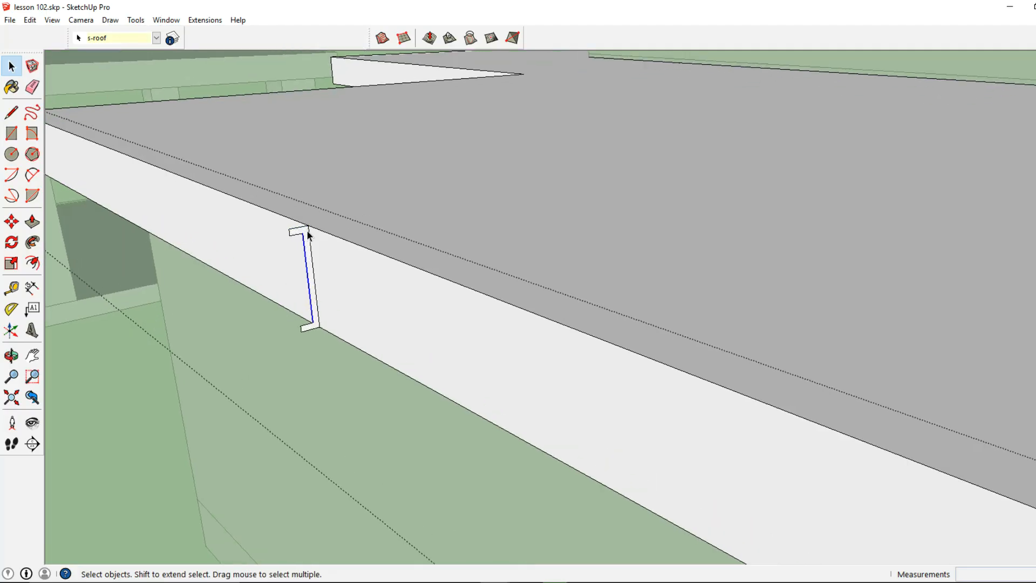
click(136, 20)
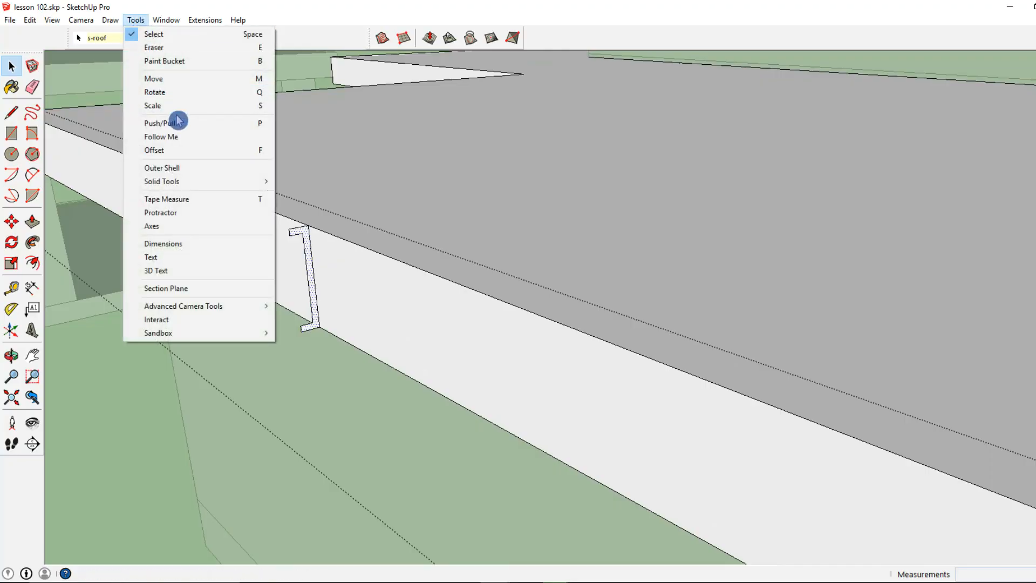
click(173, 137)
click(305, 230)
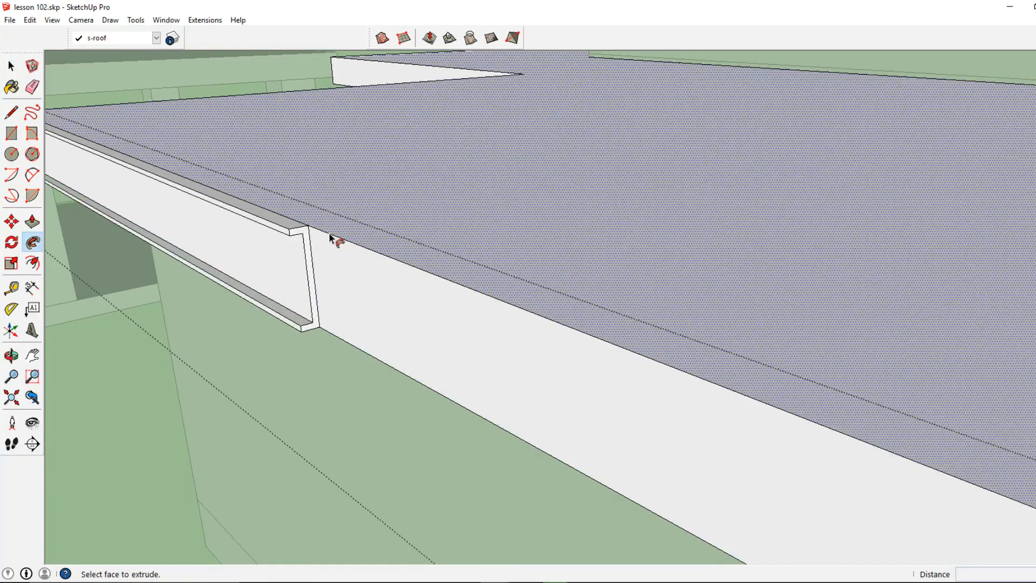
scroll(306, 228, down, 8)
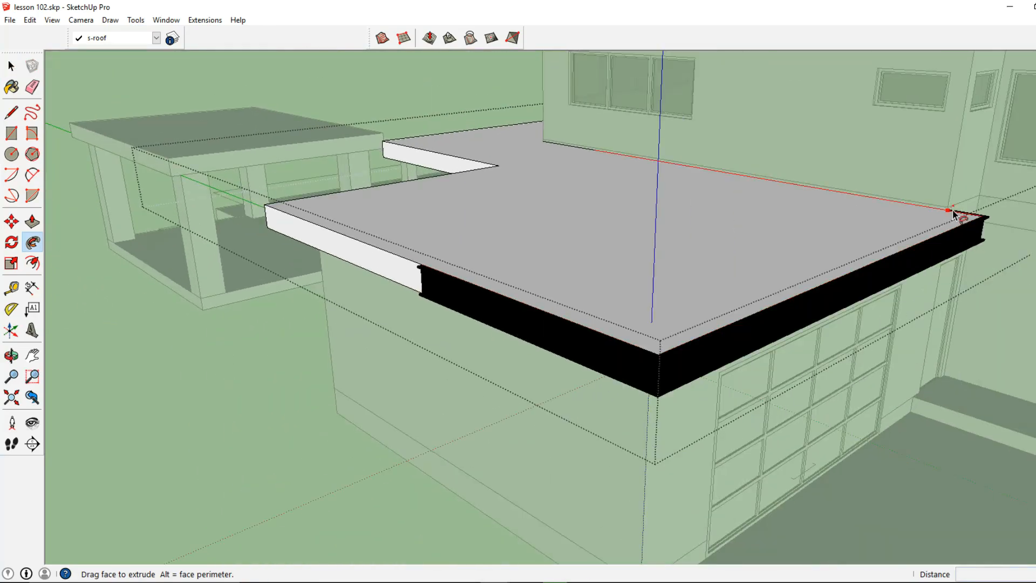
click(977, 220)
Sweep the profile's other end face with Follow Me around the rear corners and along the patio roof to the house wall
middle_drag(328, 293, 945, 324)
scroll(965, 197, up, 5)
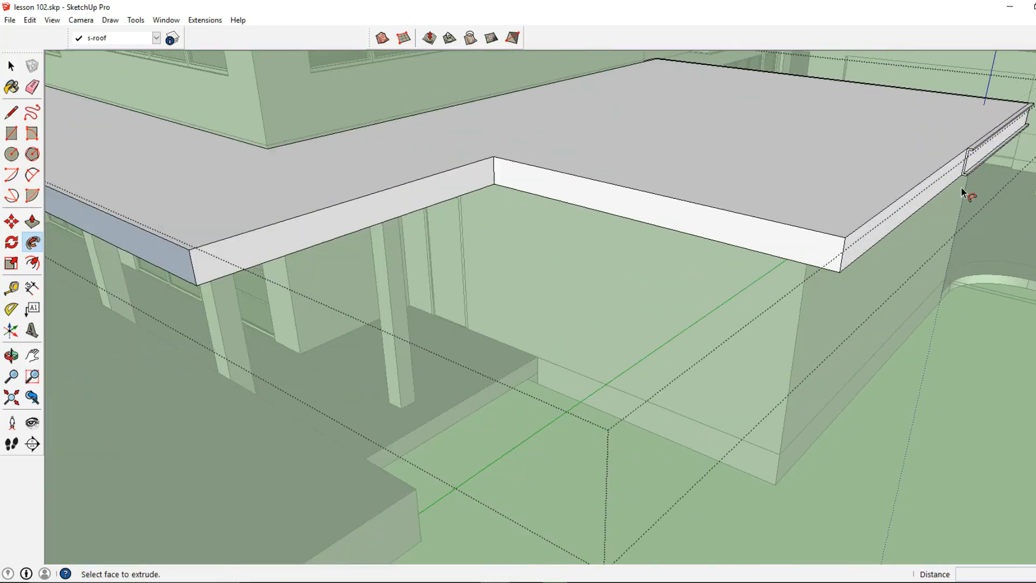
click(929, 185)
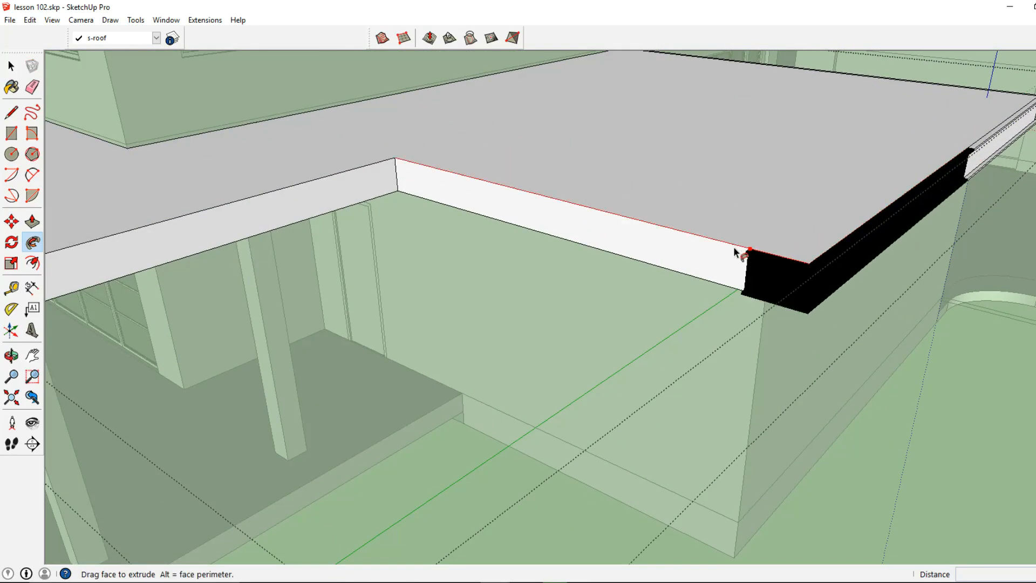
scroll(372, 186, down, 3)
middle_drag(268, 203, 960, 268)
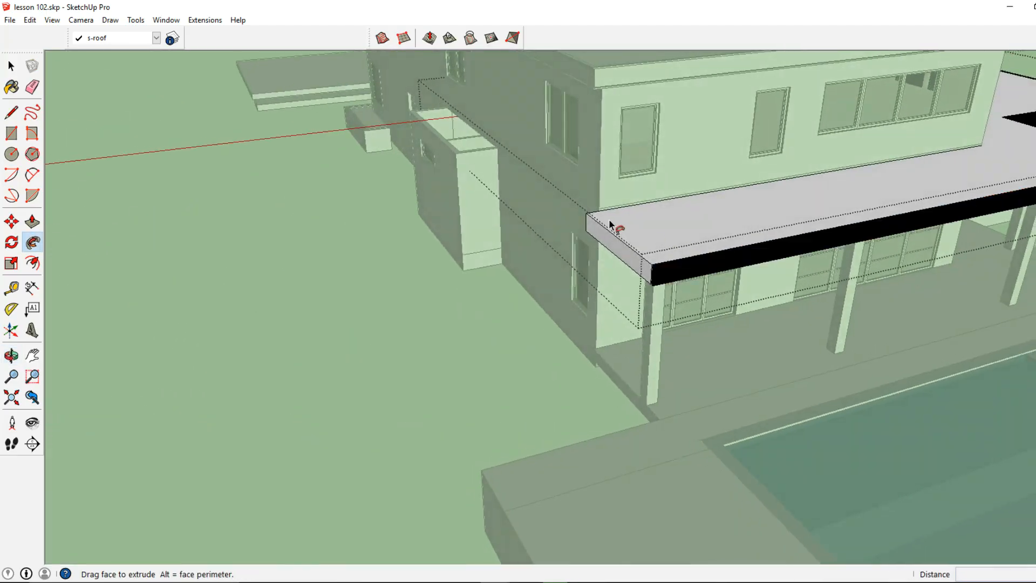
click(605, 213)
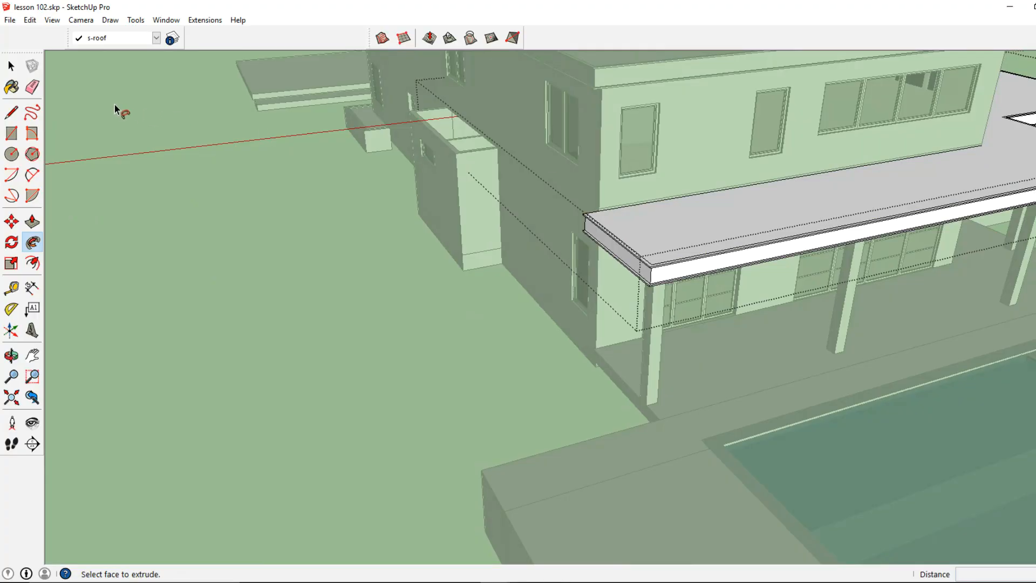
click(10, 67)
key(Escape)
Open the patio roof group and push the fascia profile's end face back 1' 3 7/16" from the slab corner
middle_drag(598, 234, 900, 307)
scroll(629, 201, up, 2)
middle_drag(628, 201, 635, 228)
scroll(677, 219, up, 3)
double_click(634, 228)
click(28, 222)
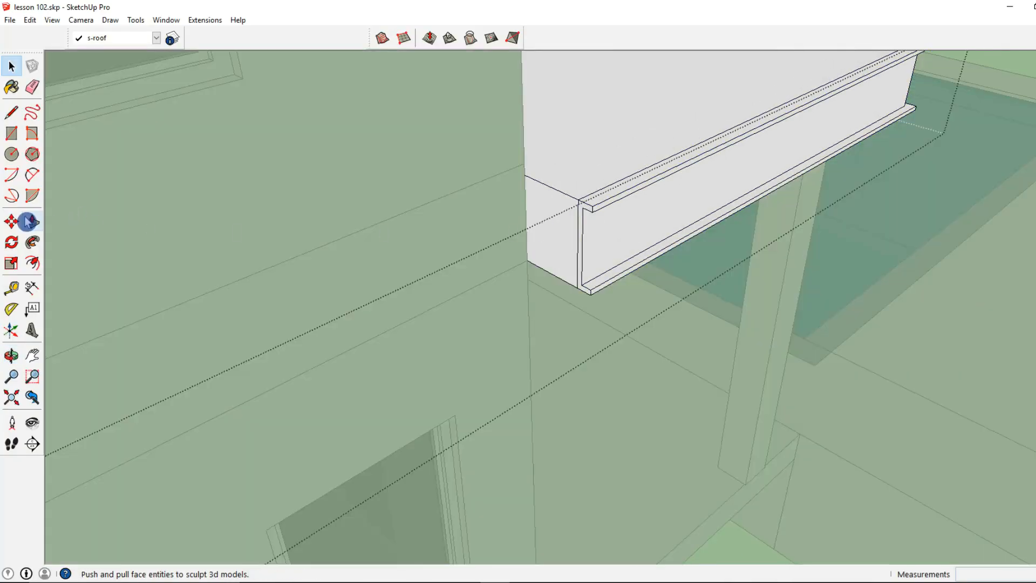
scroll(562, 259, up, 2)
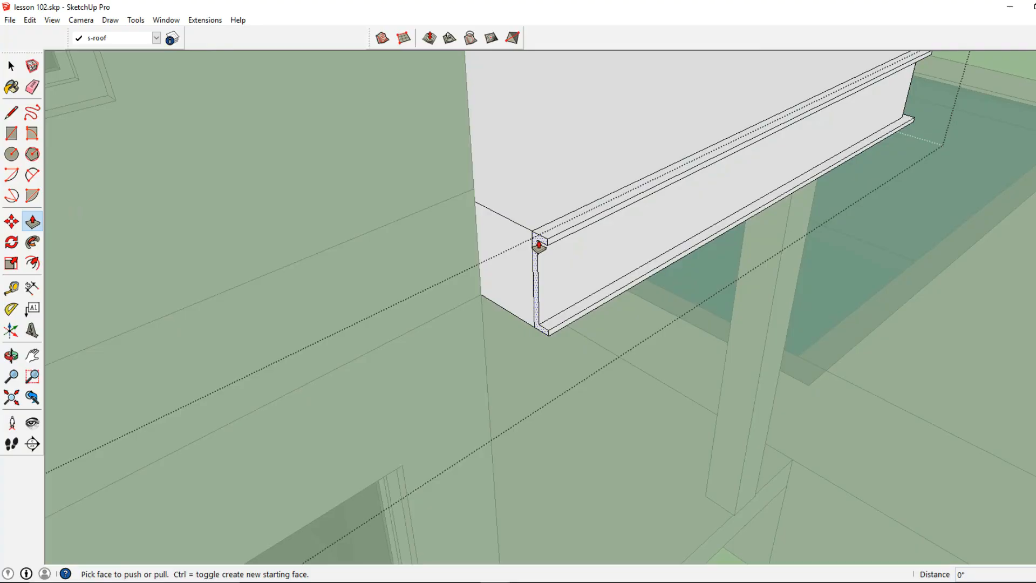
drag(538, 246, 615, 204)
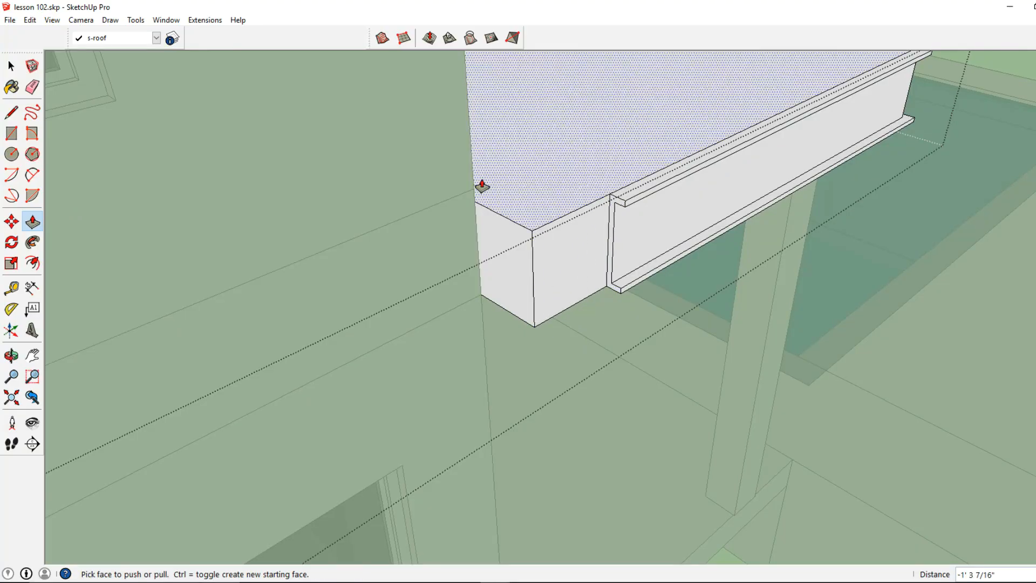
Sweep the shortened profile's end face with Follow Me around the slab corner to the house wall, and close the group
click(135, 20)
click(180, 138)
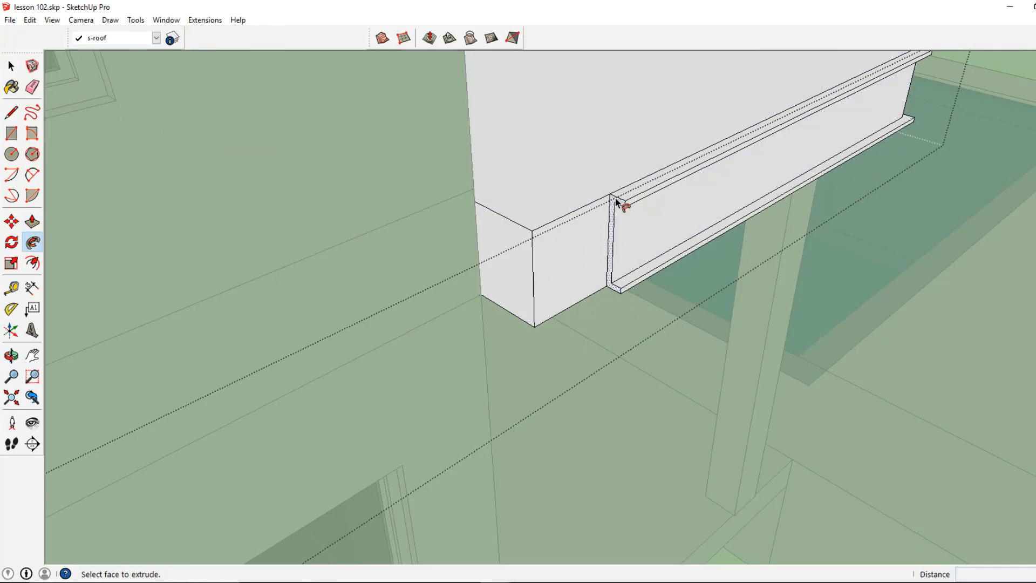
click(616, 199)
key(Escape)
drag(613, 201, 467, 199)
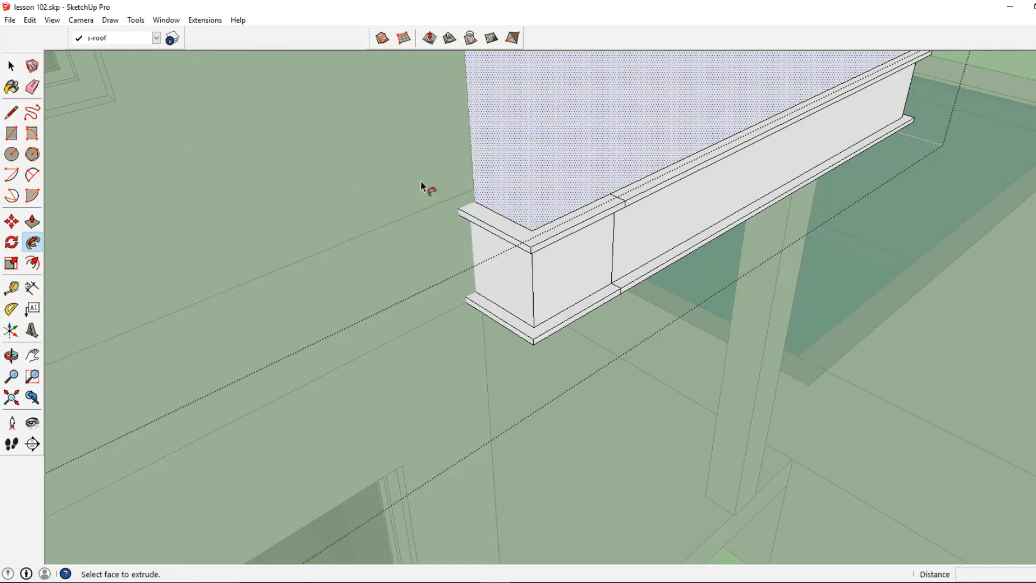
click(13, 67)
click(221, 138)
Reopen the patio roof group and delete the seam lines across the fascia near the house wall
scroll(510, 231, down, 5)
mouse_move(612, 246)
shift+middle_down()
mouse_move(696, 273)
mouse_move(456, 280)
mouse_move(236, 219)
mouse_move(511, 210)
mouse_move(609, 238)
shift+middle_up()
scroll(457, 280, down, 4)
scroll(456, 319, up, 3)
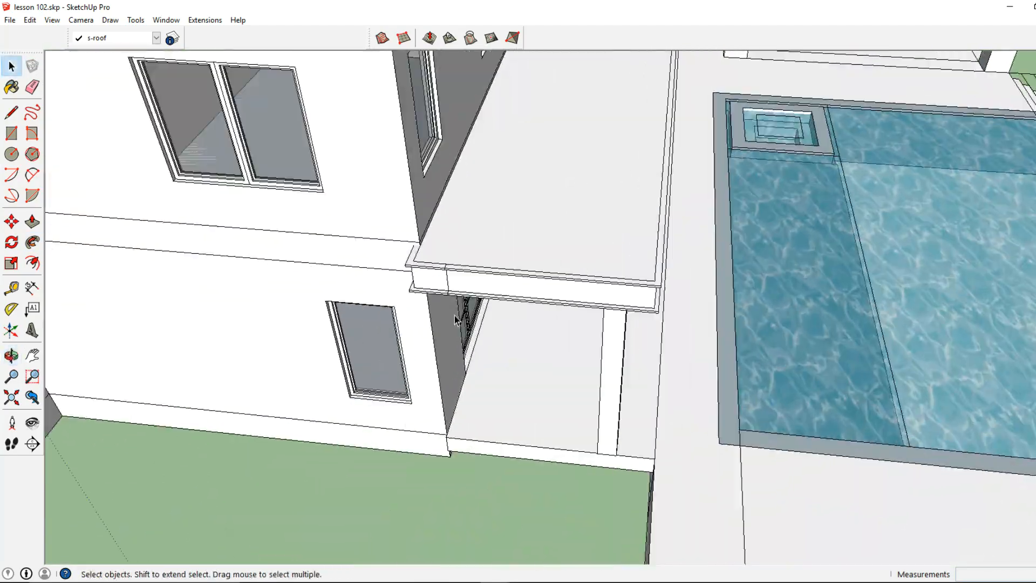
double_click(473, 290)
middle_drag(474, 290, 575, 294)
drag(474, 317, 545, 261)
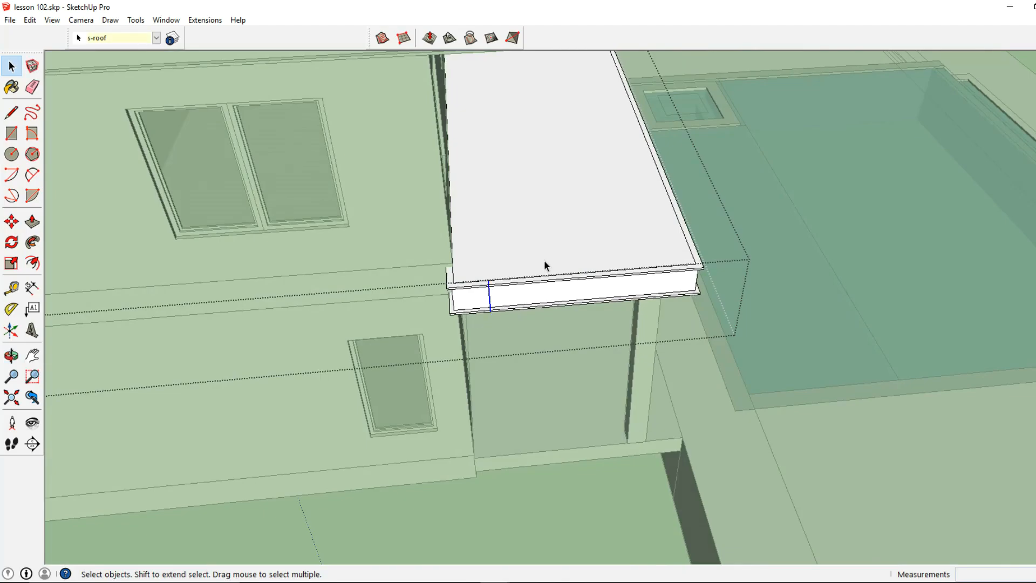
key(Delete)
scroll(546, 258, down, 2)
key(Escape)
Open the pavilion roof group and paste the C-shaped profile against the long side of its slab
middle_drag(637, 222, 513, 274)
scroll(722, 222, down, 4)
scroll(513, 273, up, 3)
key(space)
double_click(408, 255)
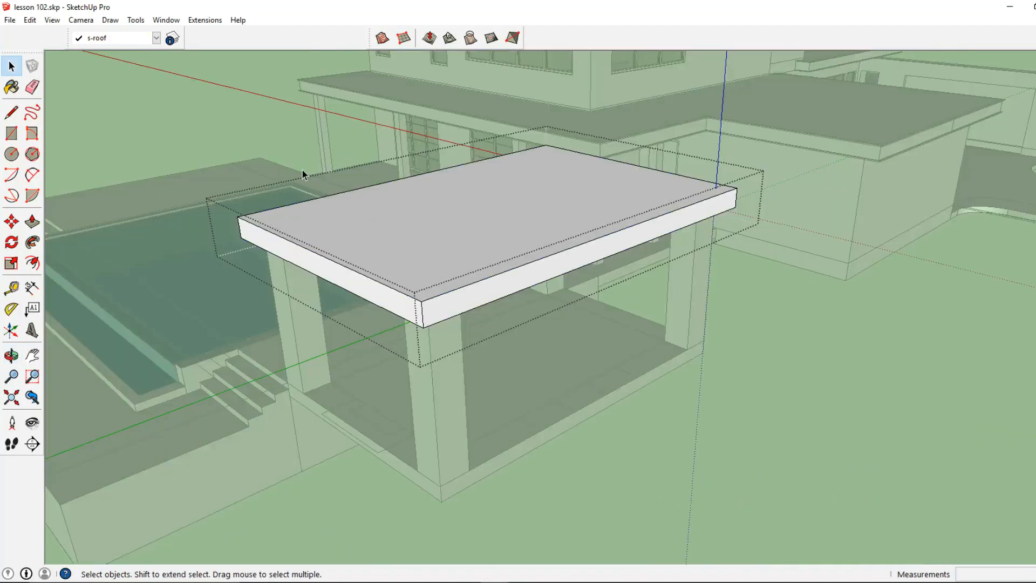
click(30, 21)
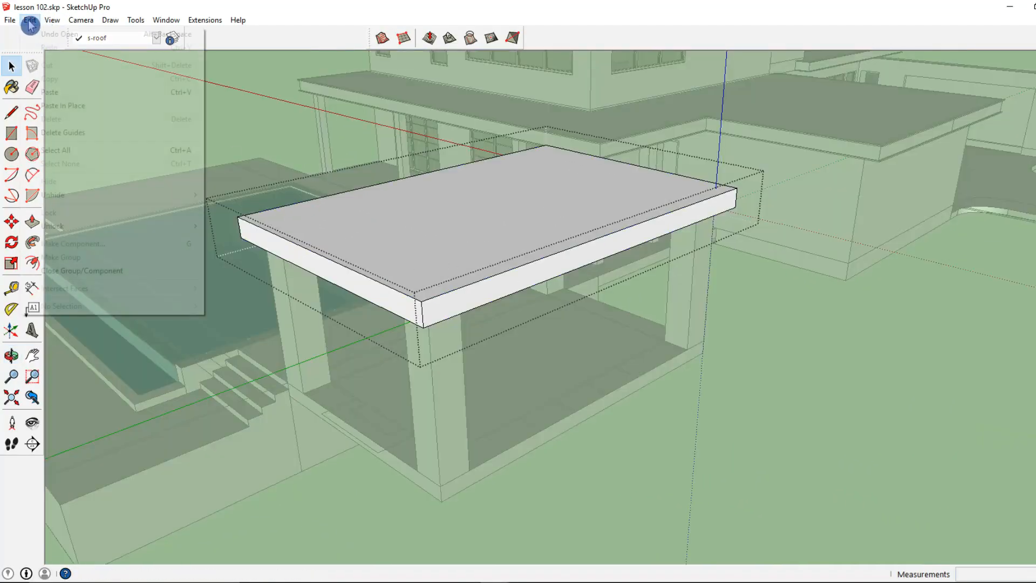
click(65, 92)
scroll(329, 270, up, 2)
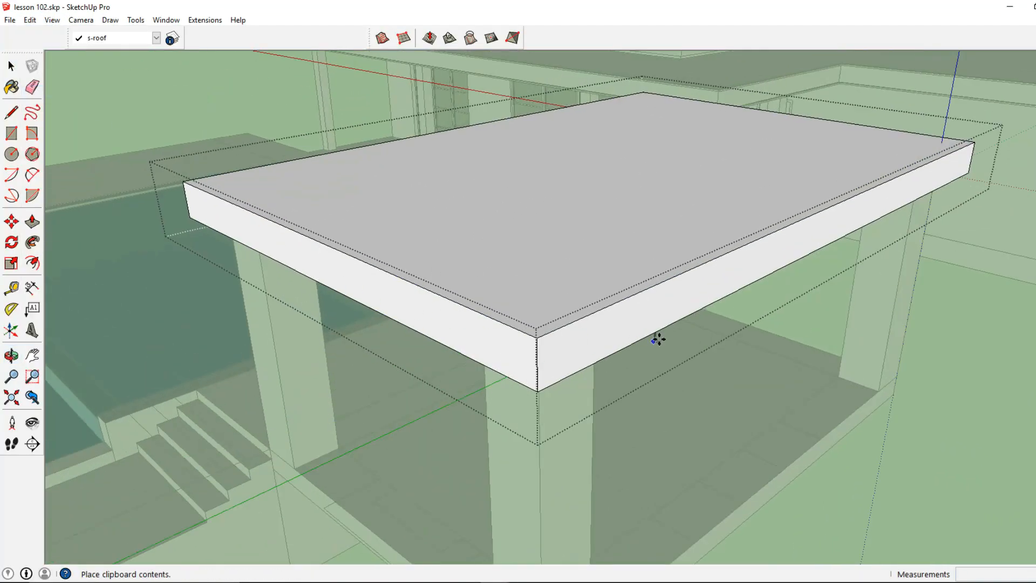
click(696, 312)
Sweep the profile with Follow Me around all top perimeter edges of the pavilion roof, and close the group
scroll(726, 335, down, 3)
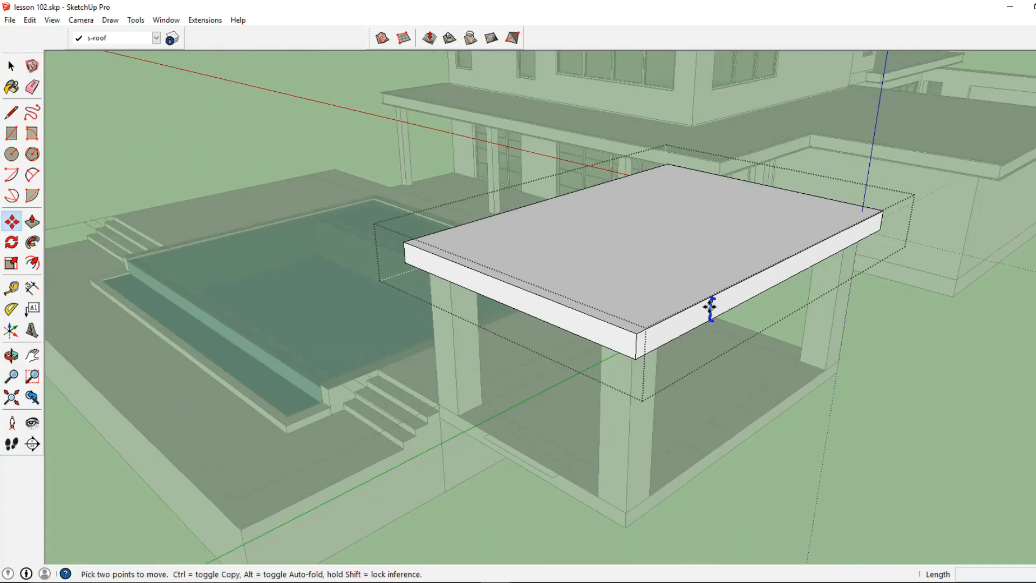
click(13, 69)
scroll(682, 252, up, 5)
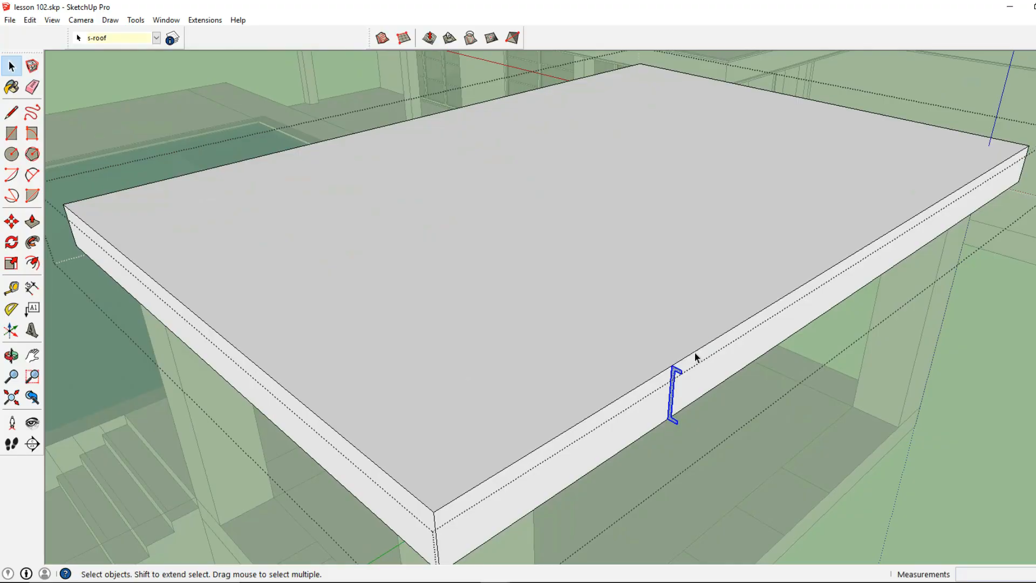
click(695, 357)
scroll(741, 308, down, 3)
shift+click(799, 158)
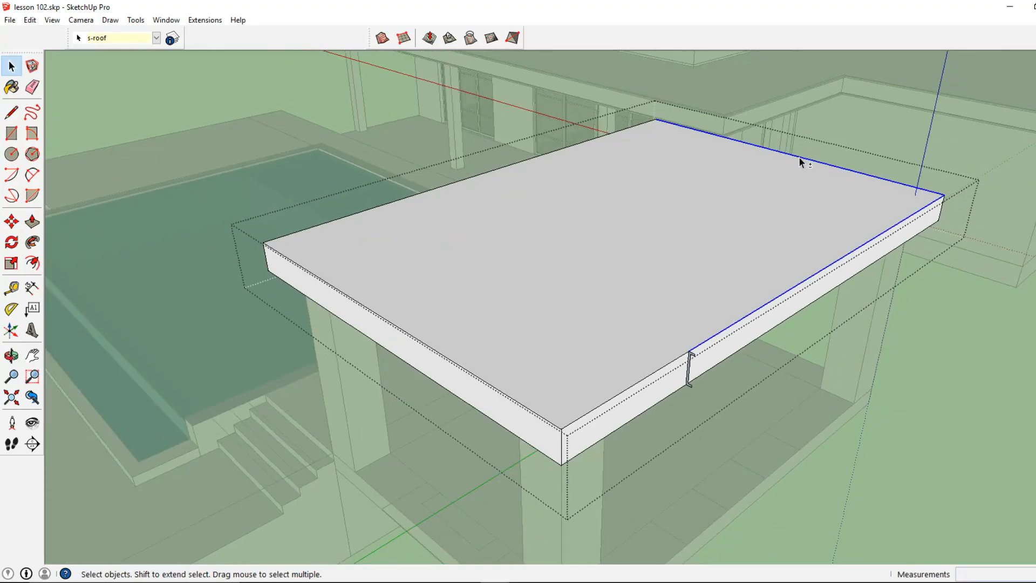
shift+click(467, 183)
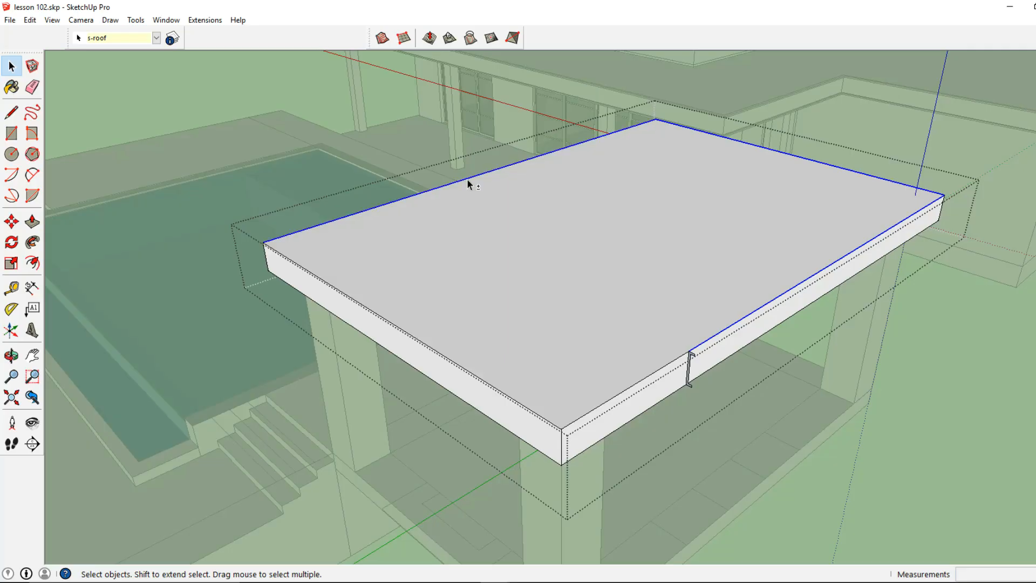
shift+click(496, 390)
shift+click(597, 406)
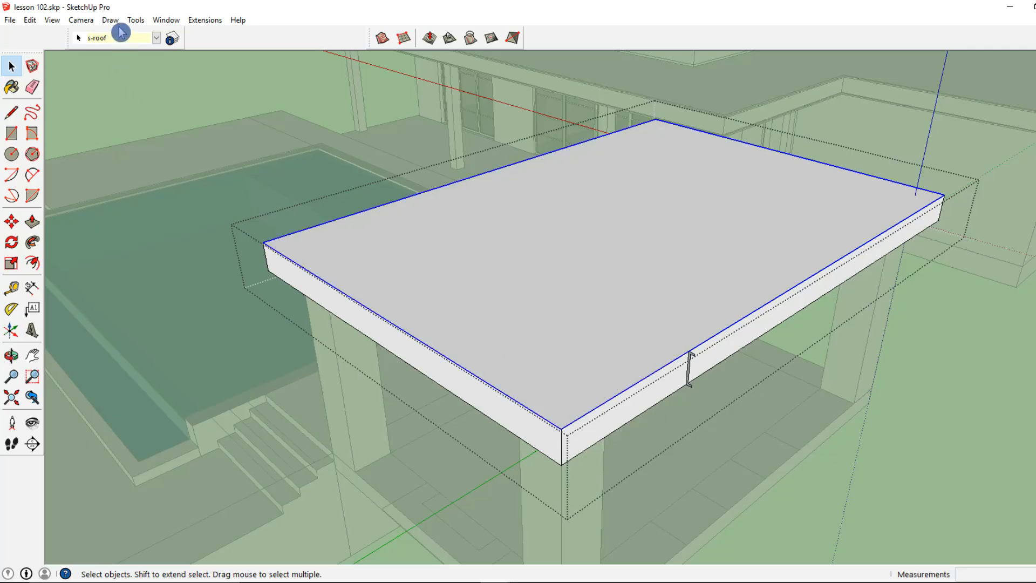
click(136, 20)
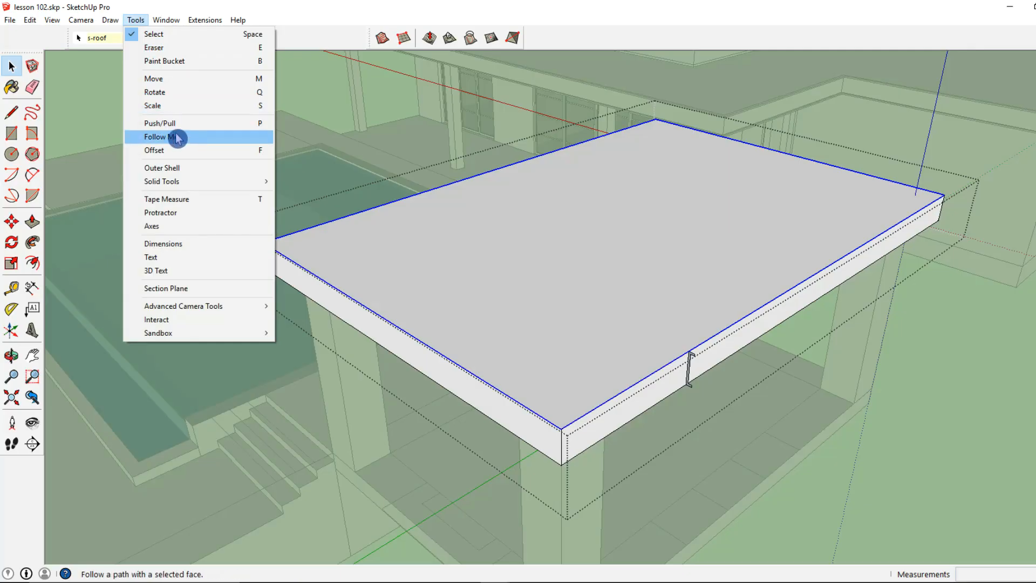
click(177, 137)
scroll(701, 361, up, 5)
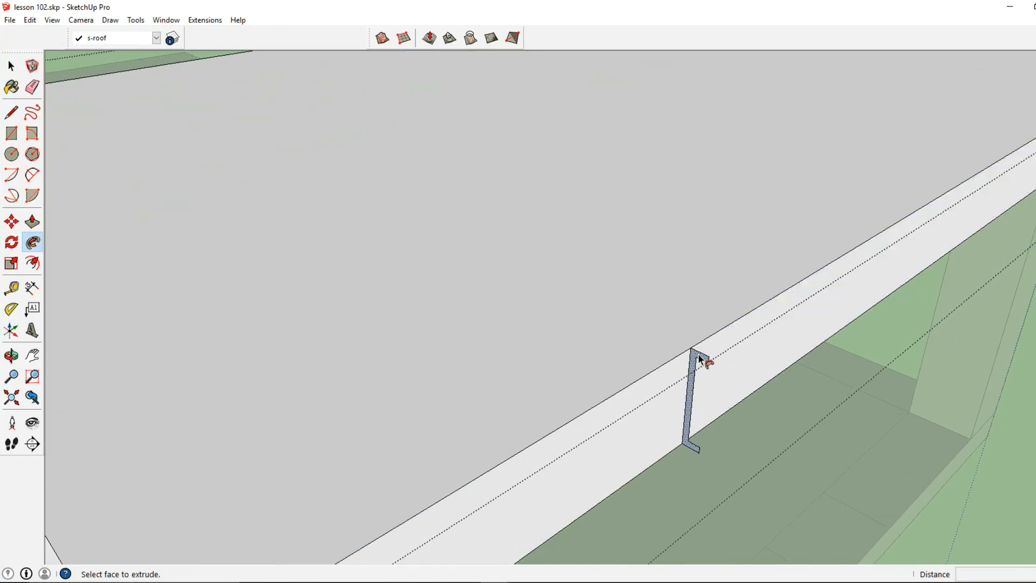
click(698, 359)
scroll(700, 358, down, 10)
middle_drag(733, 300, 455, 234)
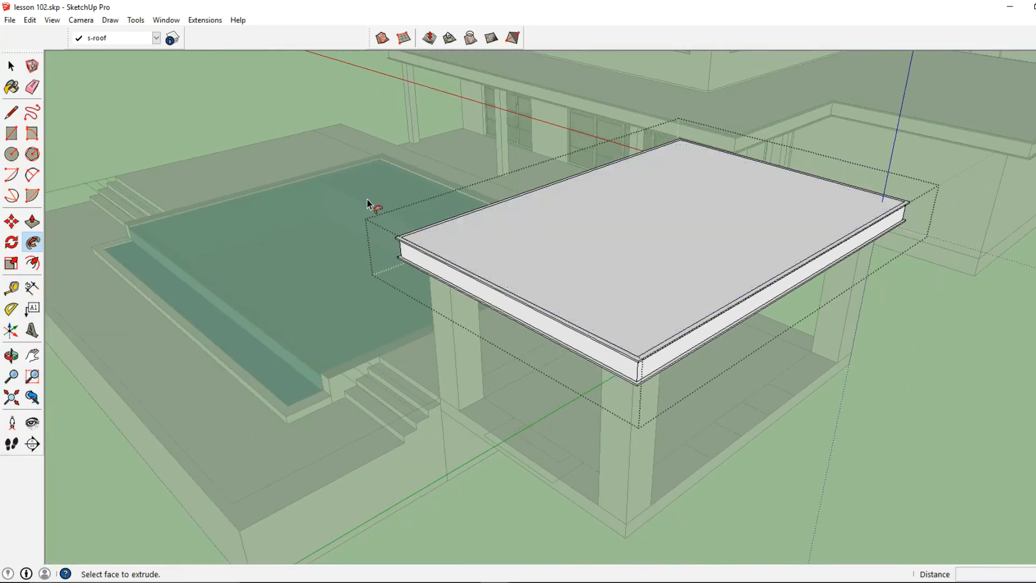
click(11, 66)
scroll(431, 189, down, 3)
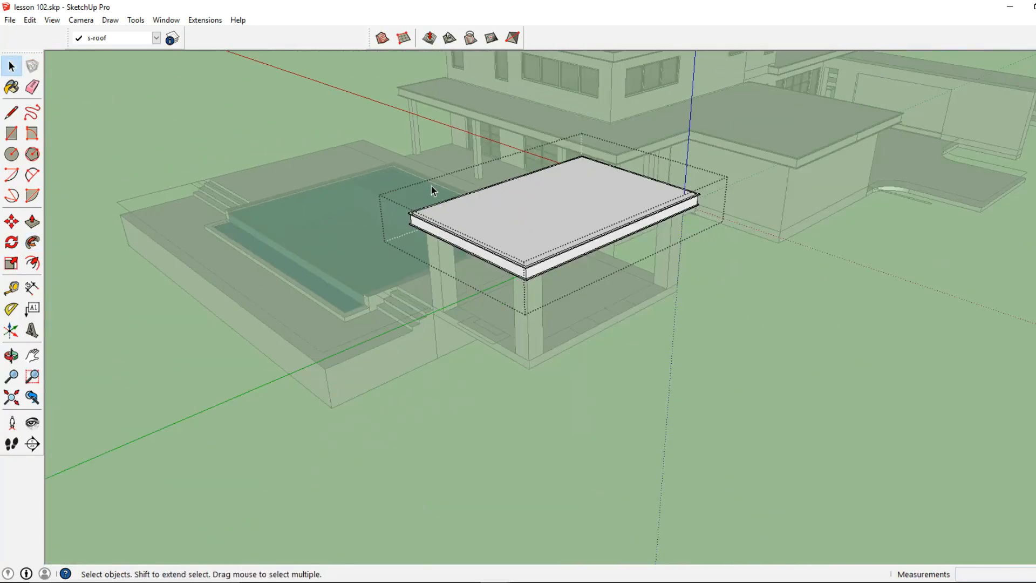
click(432, 189)
Remove the seam line across the garage roof's outer side fascia and close the group
middle_drag(431, 189, 273, 261)
scroll(378, 265, down, 3)
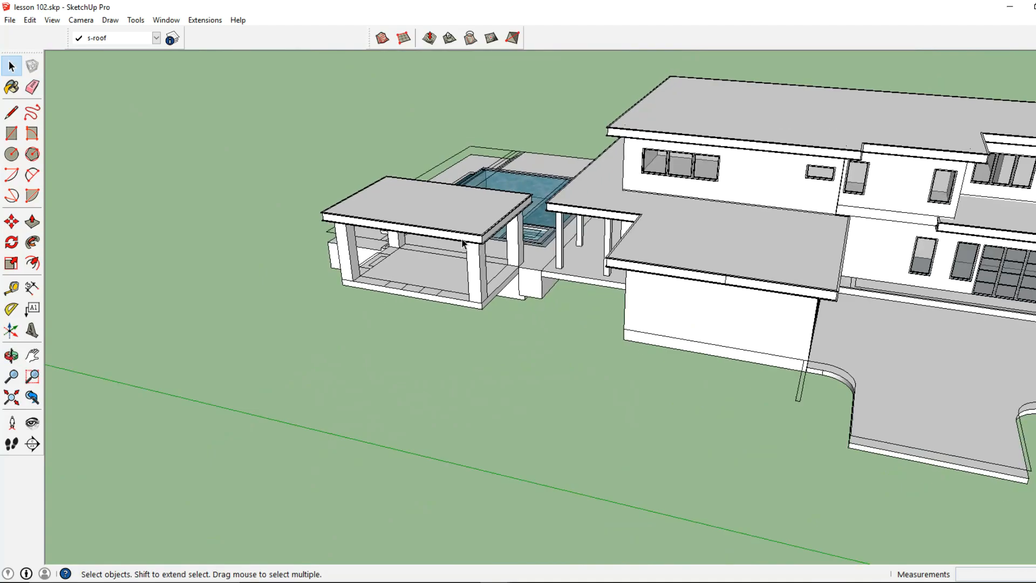
scroll(506, 269, up, 3)
scroll(641, 275, up, 4)
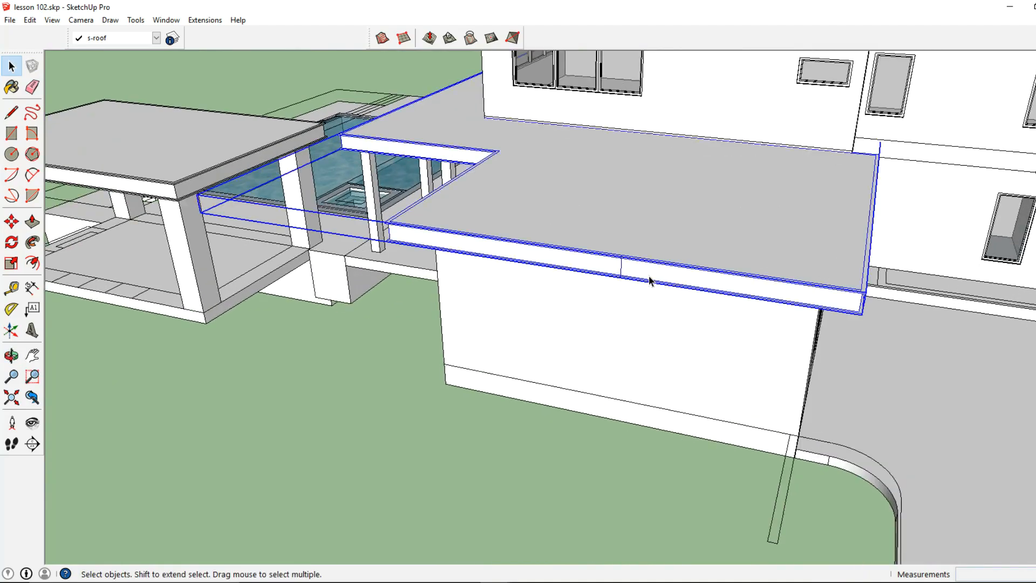
triple_click(649, 279)
key(Escape)
scroll(663, 244, down, 5)
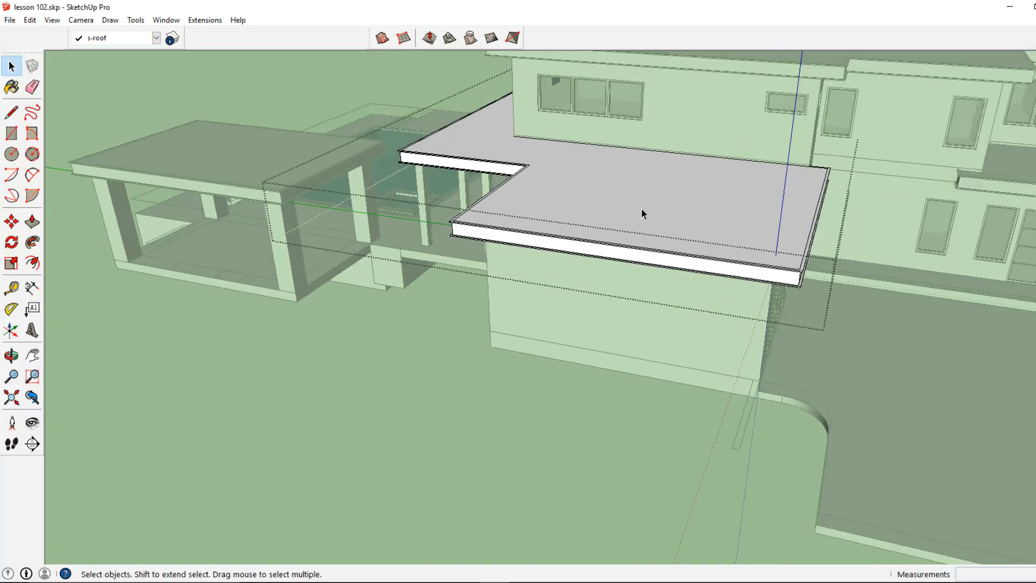
middle_drag(645, 198, 581, 233)
scroll(516, 254, up, 6)
scroll(515, 254, down, 3)
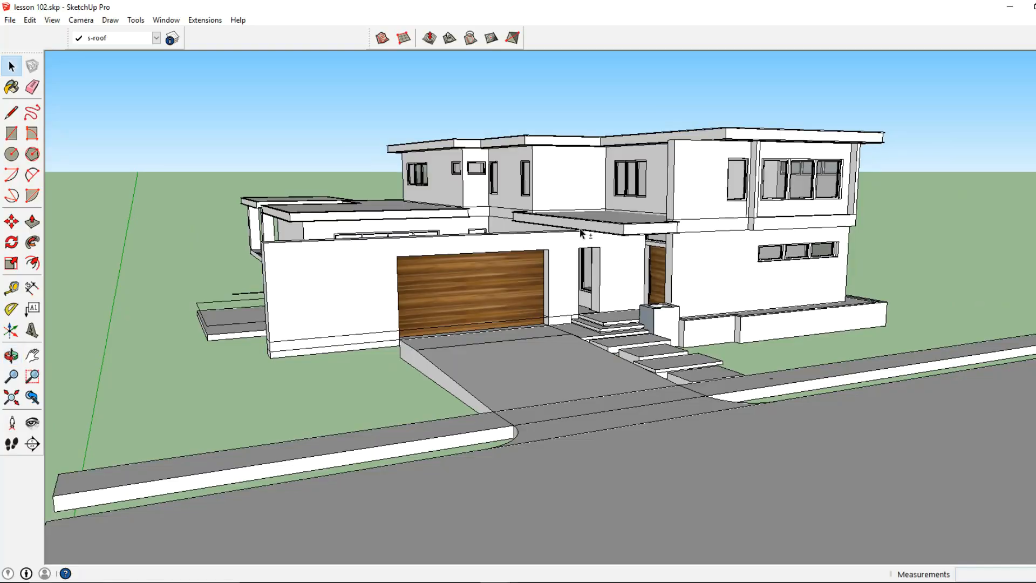
Add a layer named s-roof 2 as the current layer and hide the s-roof layer
click(173, 38)
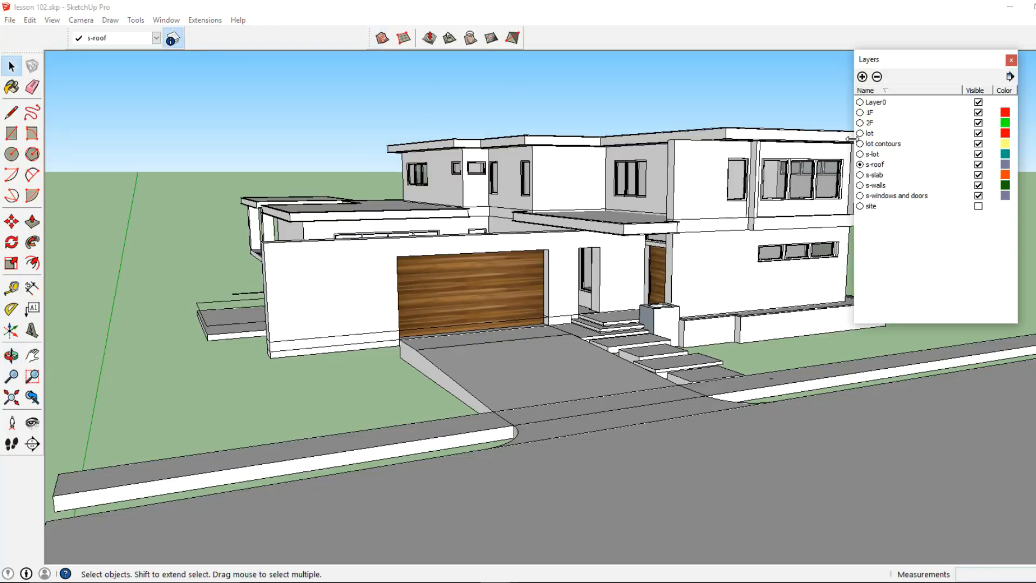
click(862, 76)
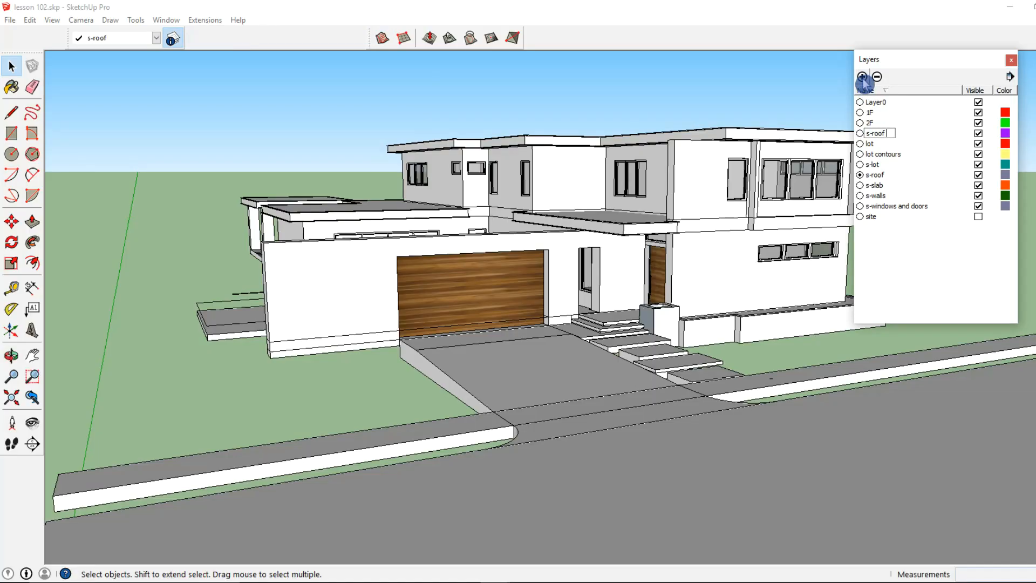
key(Return)
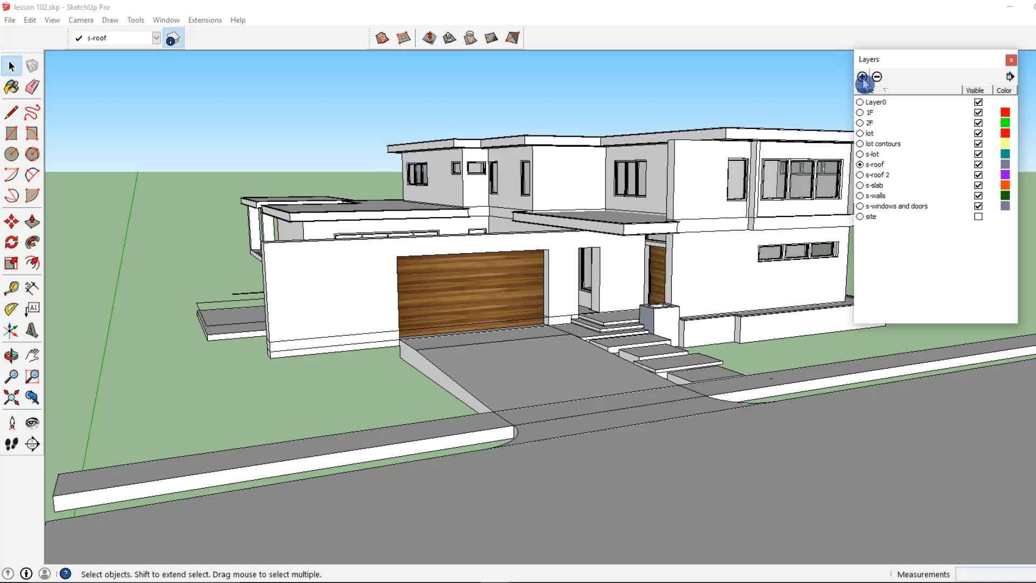
click(860, 175)
click(939, 178)
click(978, 165)
Draw the eave outline from the upper wall's top edge: a short drop, narrow return, horizontal overhang, upright edge and level run back
middle_drag(576, 218, 585, 248)
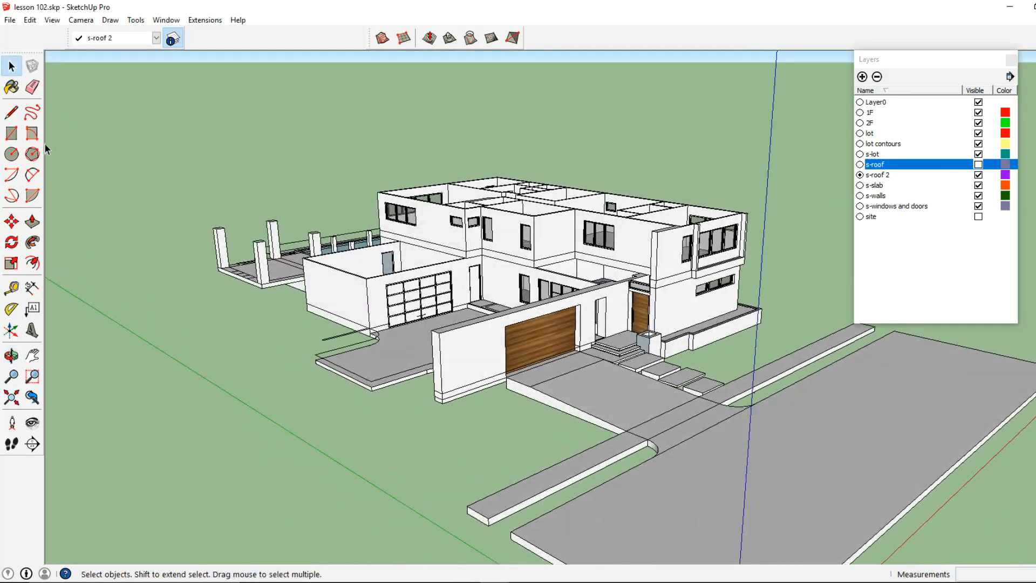
click(12, 113)
scroll(410, 186, up, 8)
middle_drag(399, 190, 364, 196)
scroll(347, 170, up, 3)
click(343, 180)
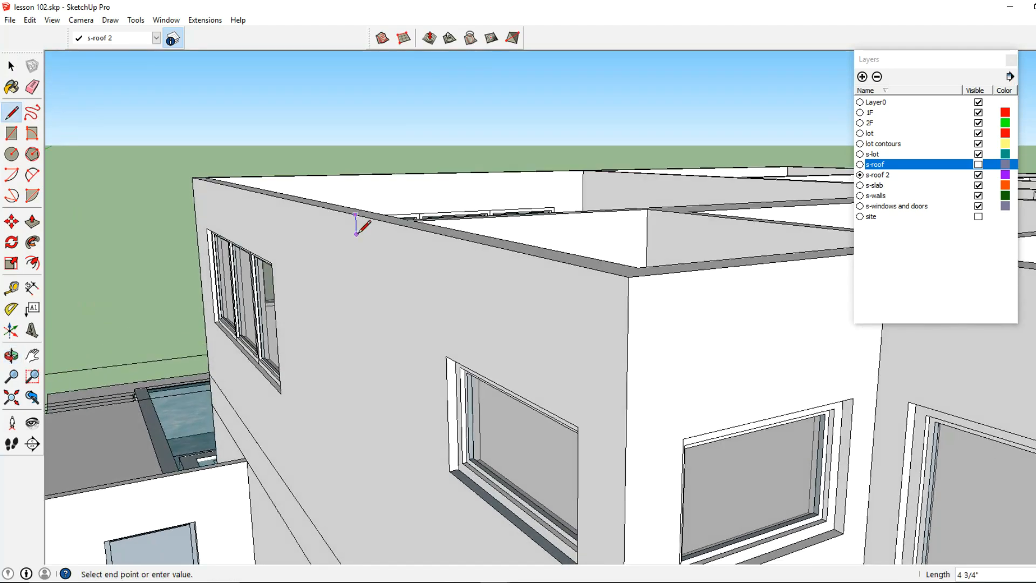
key(Return)
scroll(358, 233, up, 5)
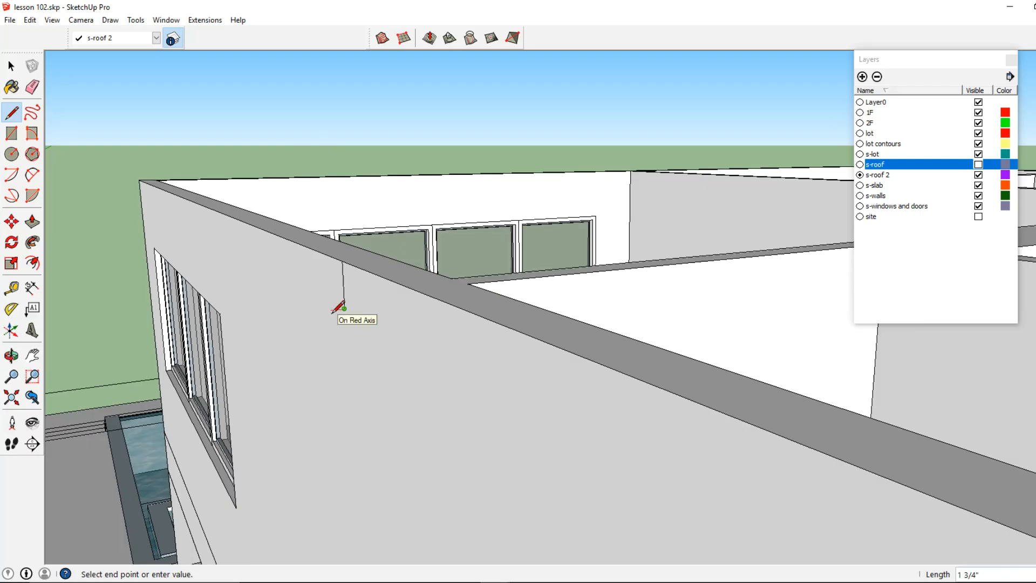
middle_drag(337, 309, 338, 330)
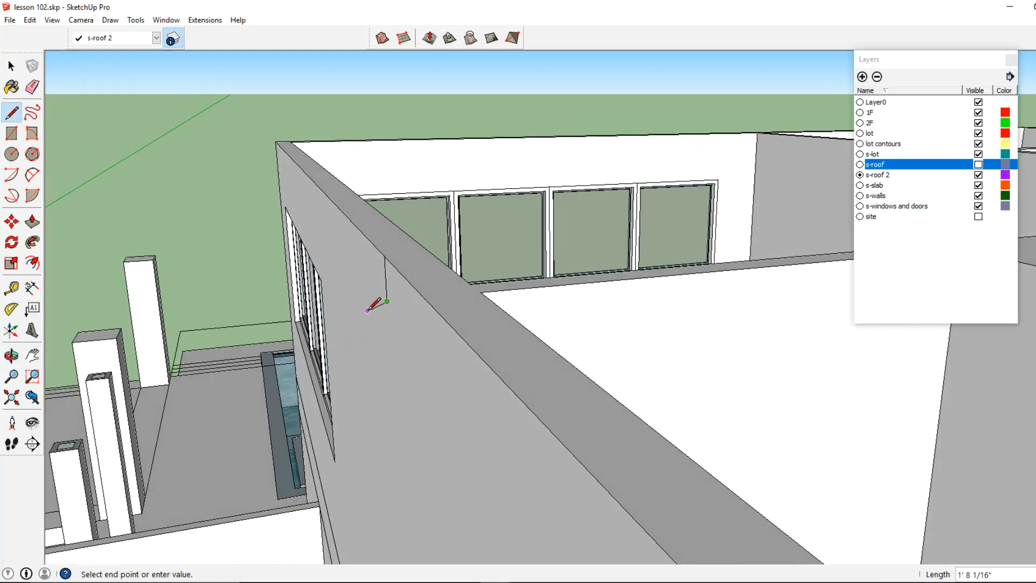
key(Return)
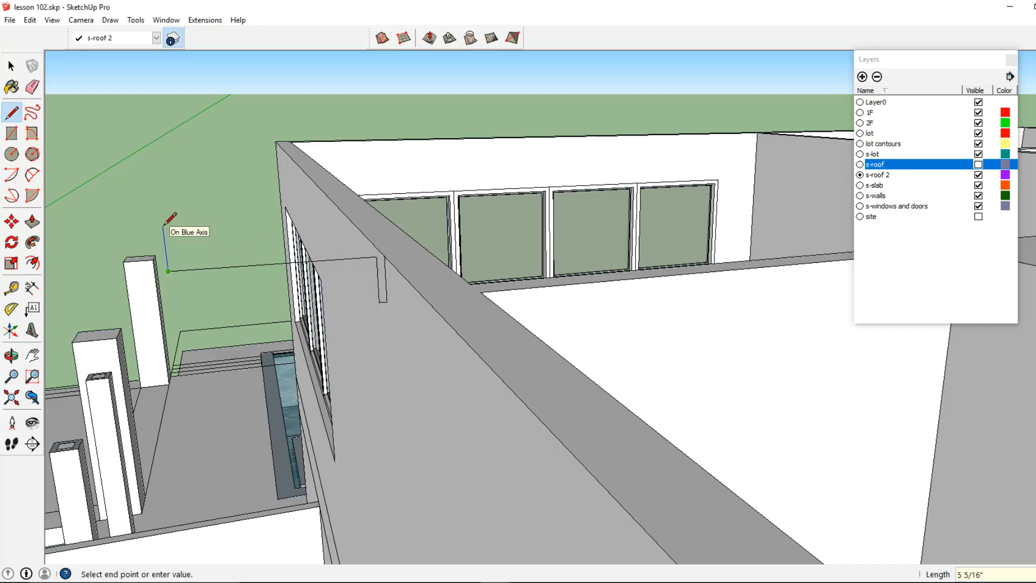
key(Return)
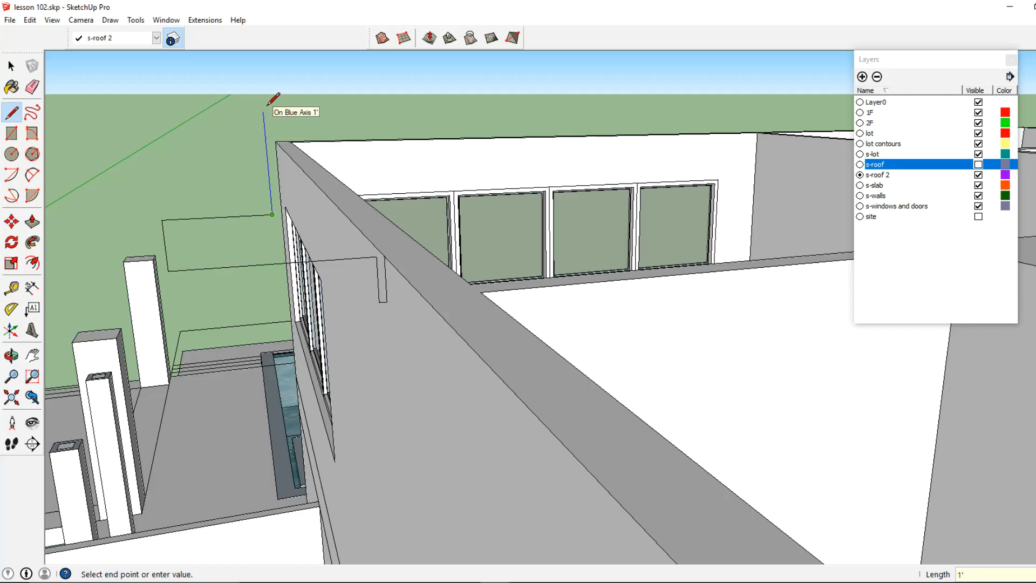
Draw the roof slope from the eave's upper outer corner to the top of the 1' rise and extend it over the house
click(162, 220)
scroll(257, 180, down, 3)
click(266, 180)
scroll(390, 136, down, 3)
scroll(390, 136, down, 2)
shift+middle_drag(390, 136, 467, 143)
scroll(216, 178, down, 2)
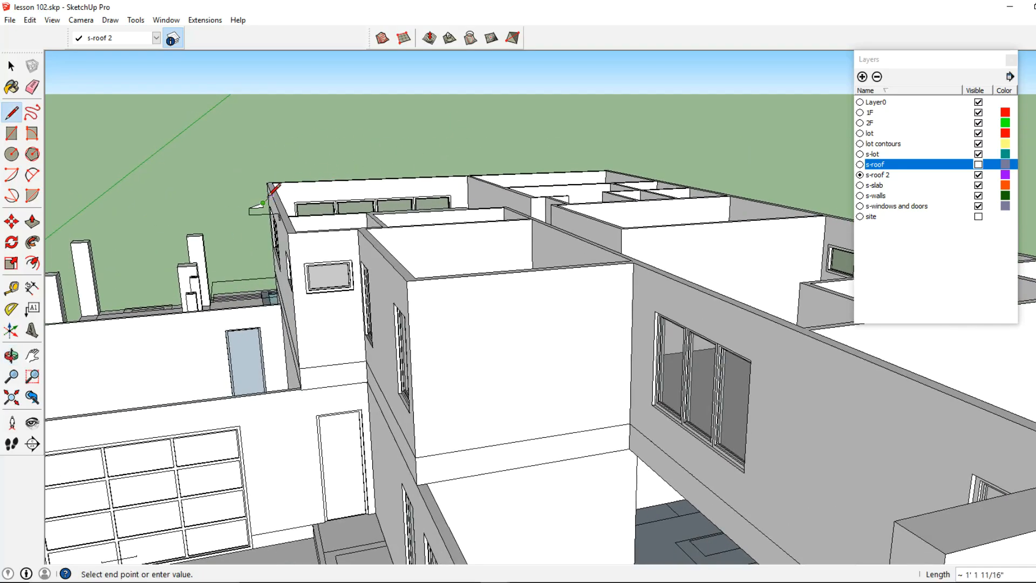
scroll(270, 197, up, 2)
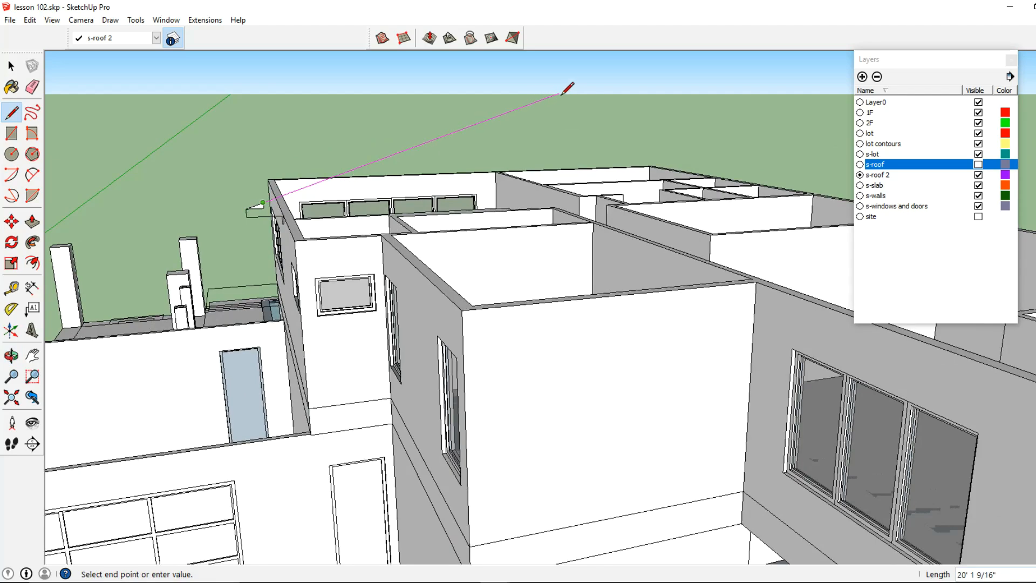
middle_drag(485, 123, 516, 152)
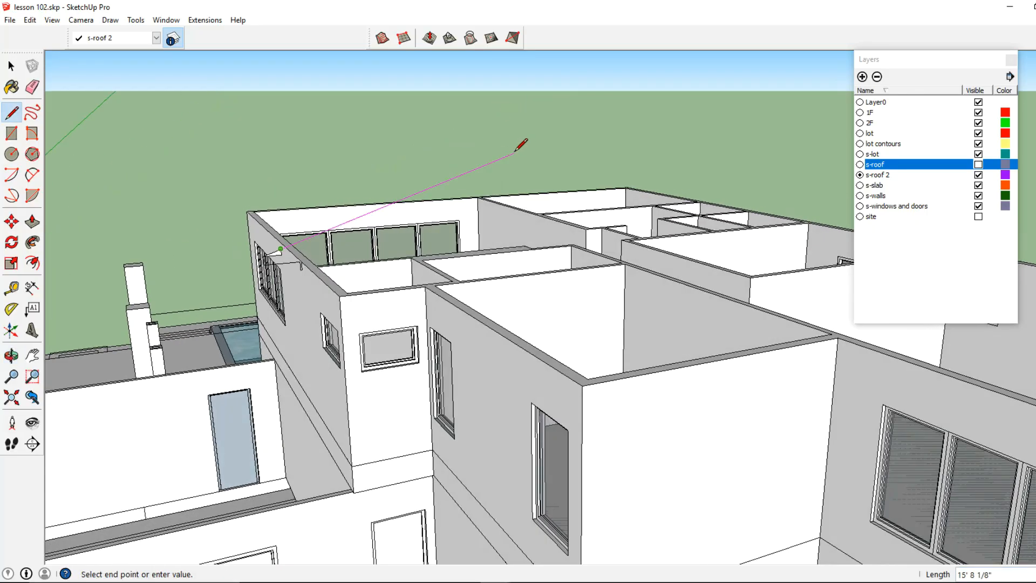
scroll(517, 152, down, 1)
scroll(325, 235, up, 2)
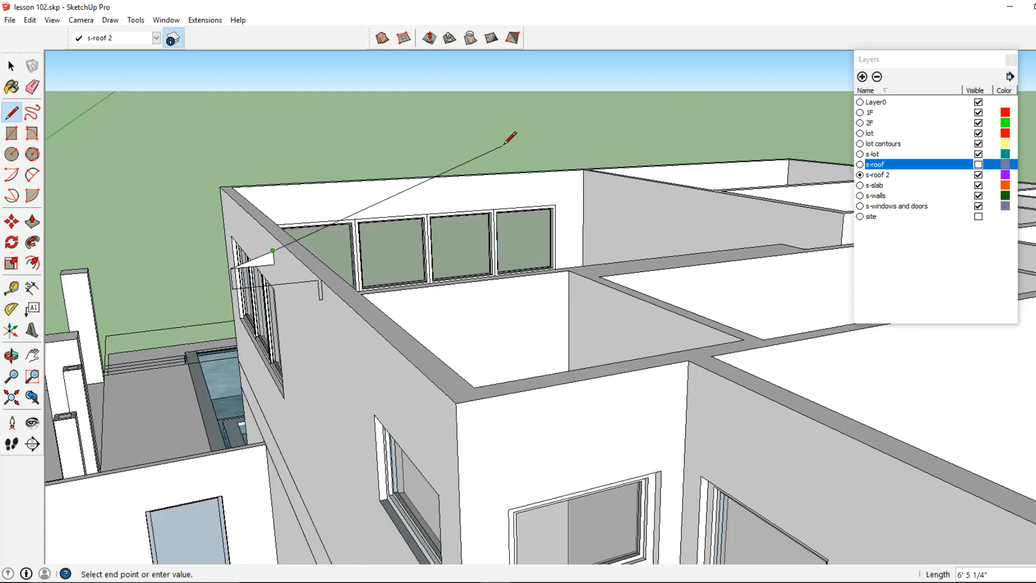
middle_drag(612, 111, 582, 102)
click(666, 65)
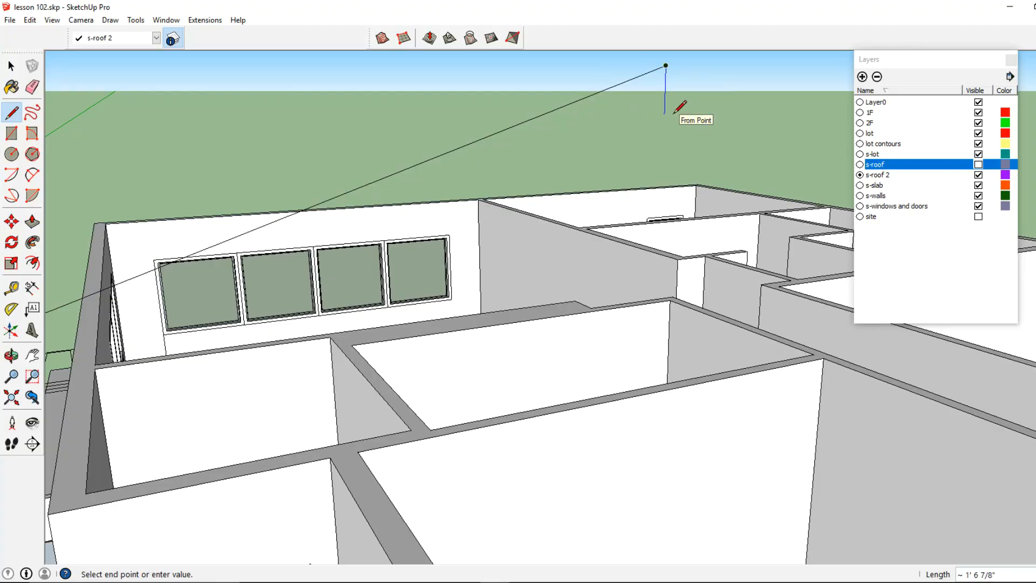
Close the sloped roof profile with an upright end and a parallel underside returning to the eave, and erase the helper lines inside it
middle_drag(310, 211, 451, 163)
scroll(469, 160, up, 1)
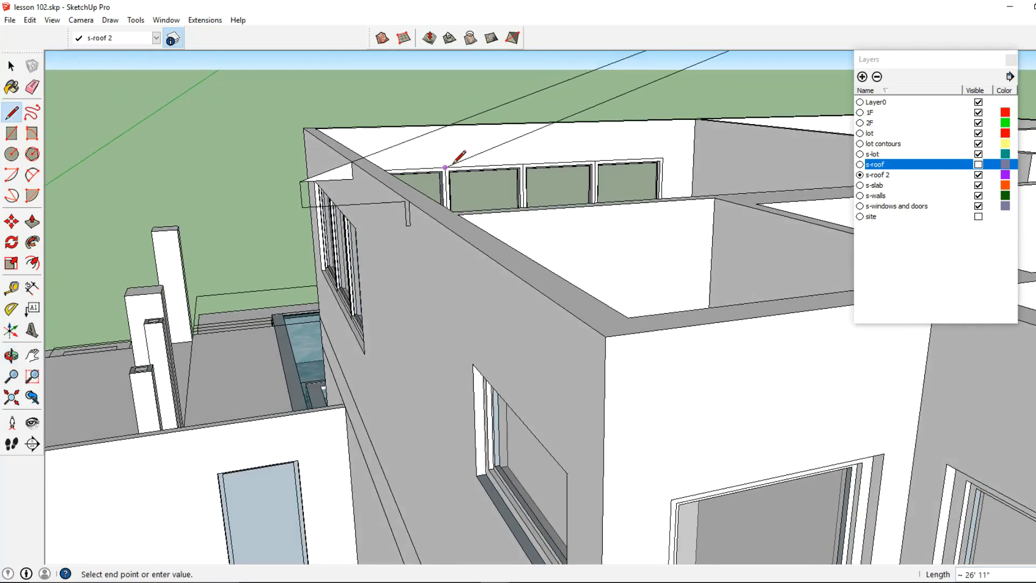
click(409, 201)
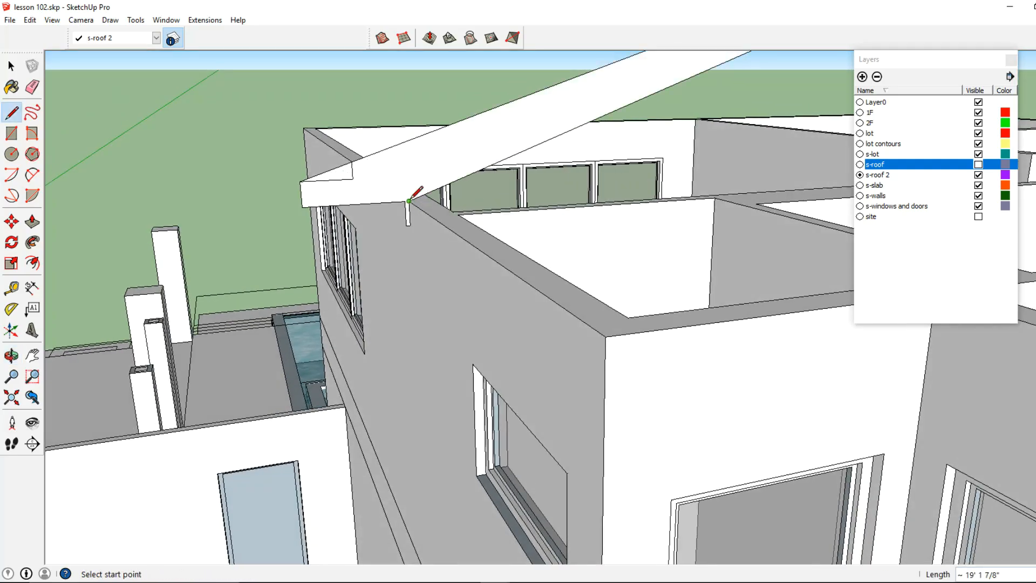
click(11, 65)
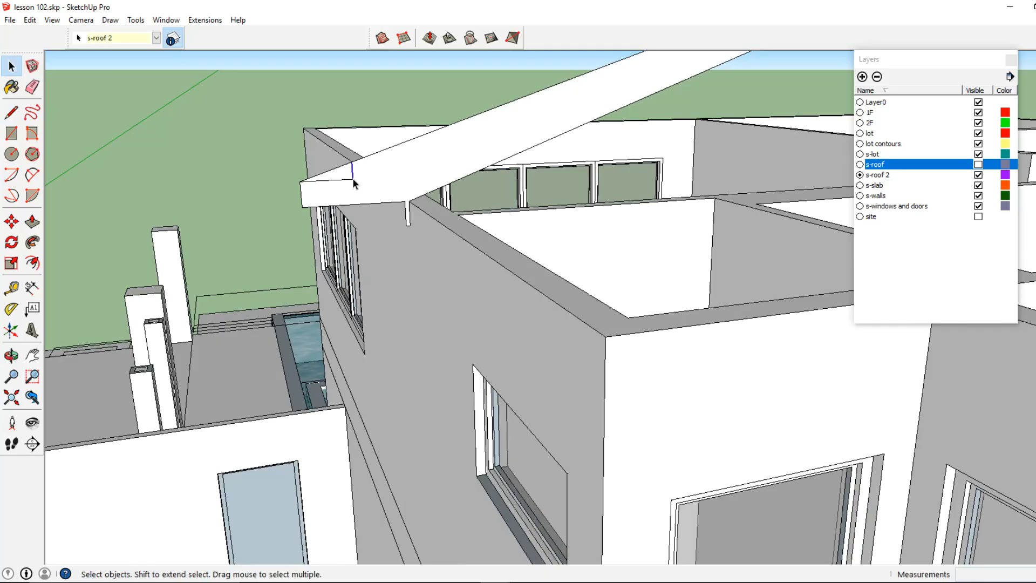
click(370, 188)
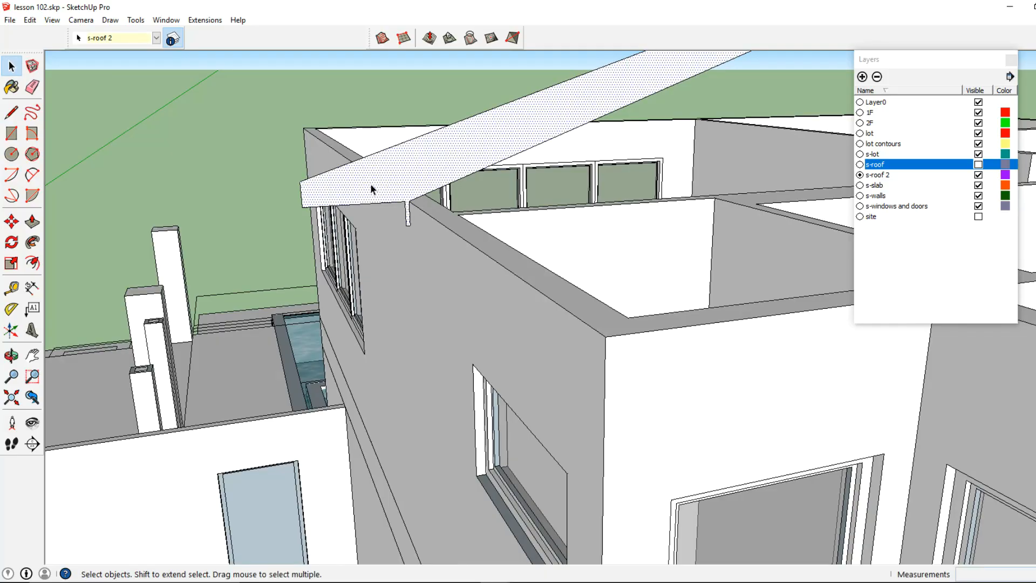
Extend the upper end of the roof profile along the same slope with two parallel lines and an upright end
scroll(406, 166, down, 5)
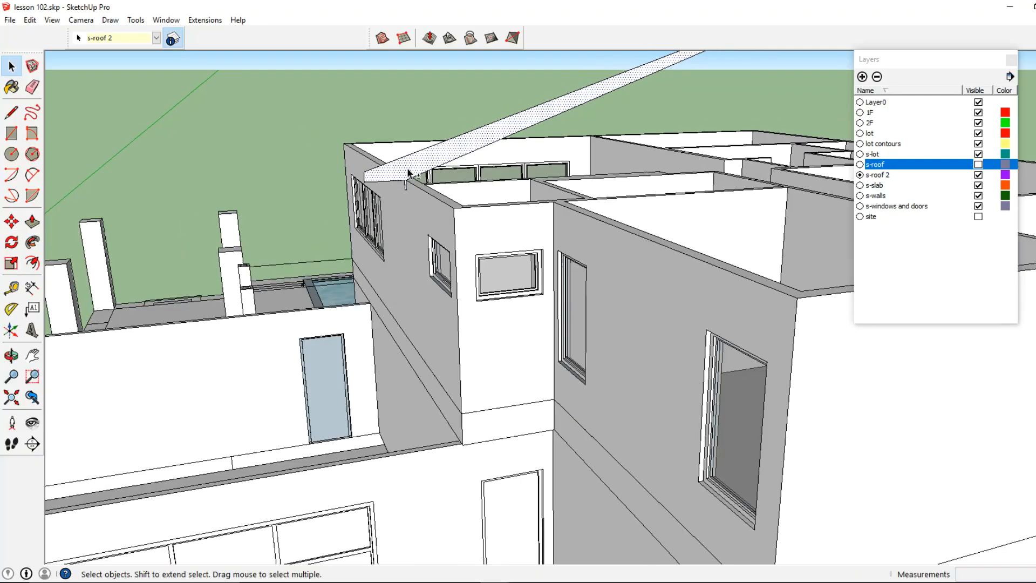
mouse_move(406, 167)
middle_down()
mouse_move(496, 209)
mouse_move(334, 199)
mouse_move(438, 164)
mouse_move(405, 159)
middle_up()
double_click(438, 164)
scroll(455, 151, up, 2)
click(12, 114)
shift+middle_drag(397, 119, 388, 128)
click(547, 117)
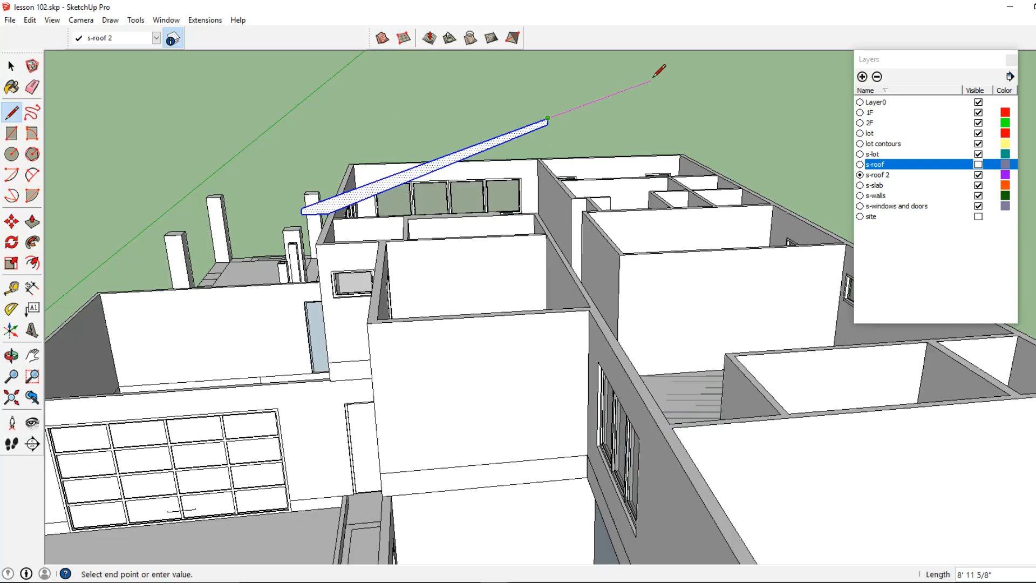
key(Escape)
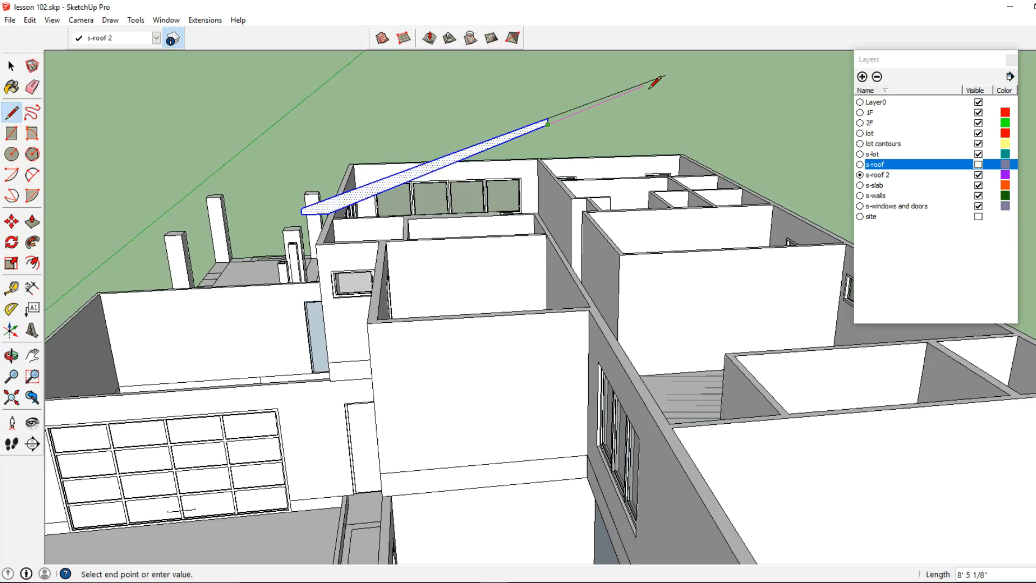
middle_drag(627, 93, 669, 78)
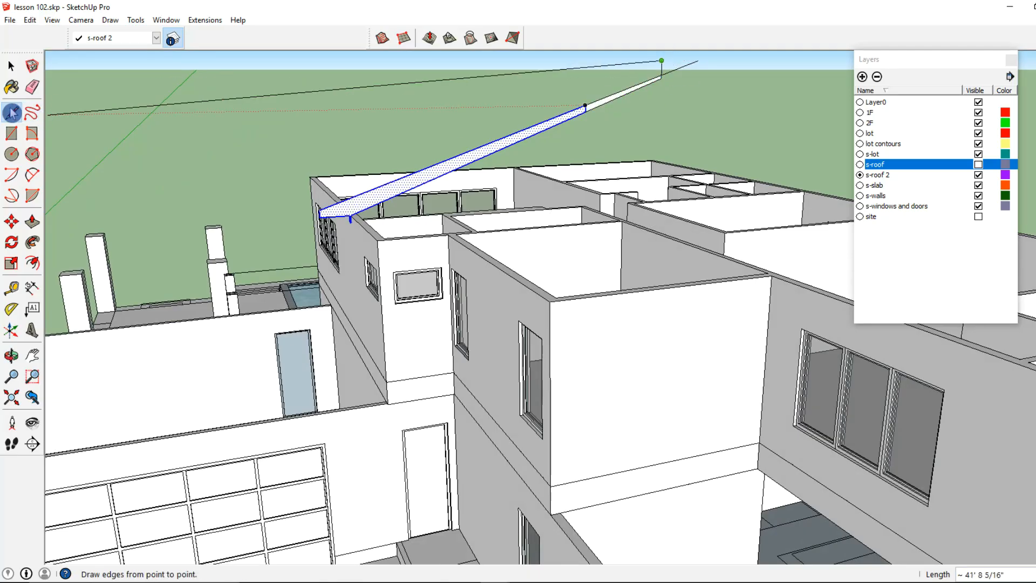
Delete the excess lines beyond the extended profile's end and the seam where the extension begins
click(11, 65)
shift+middle_drag(519, 140, 456, 193)
drag(640, 94, 596, 111)
key(Delete)
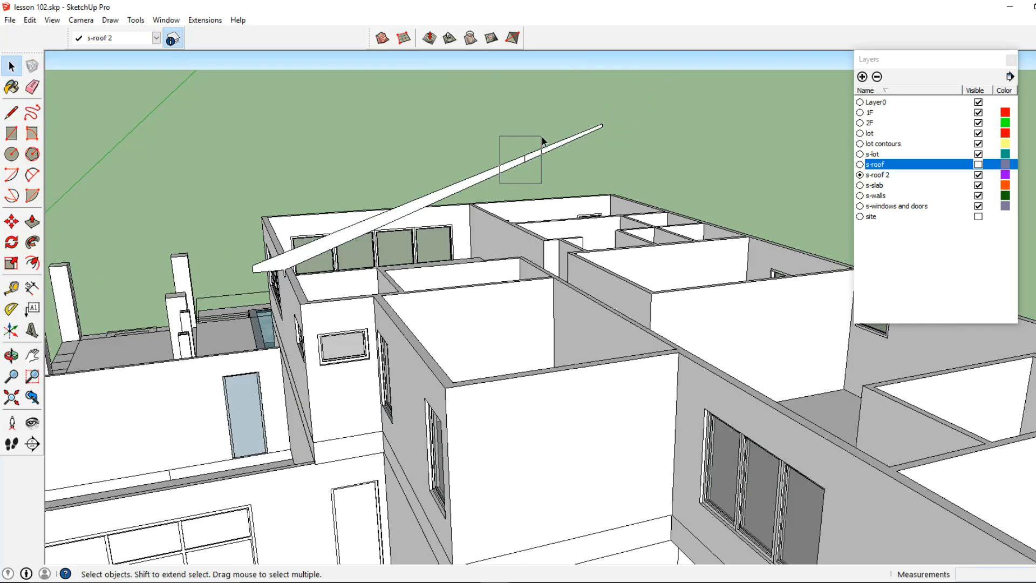
scroll(311, 265, up, 4)
Make the whole sloped roof profile a group and open it for editing
click(304, 264)
click(12, 113)
scroll(237, 247, down, 2)
middle_drag(241, 247, 386, 311)
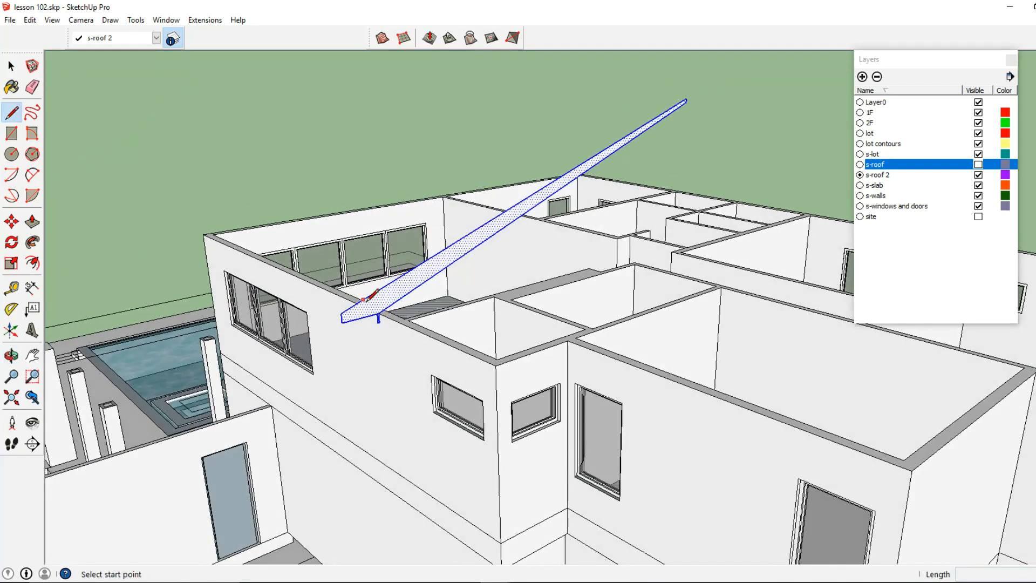
click(12, 66)
right_click(365, 308)
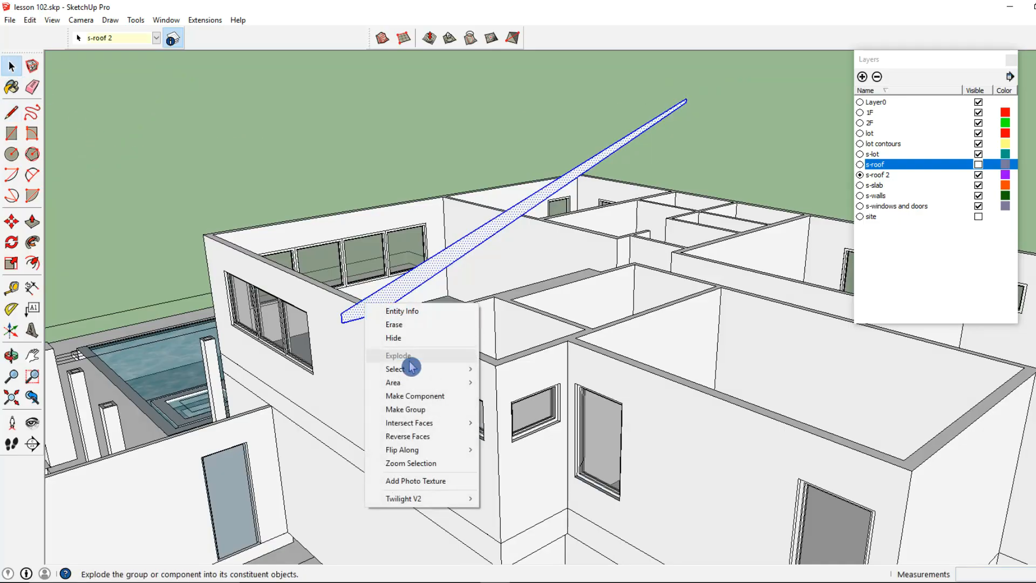
click(415, 410)
double_click(366, 310)
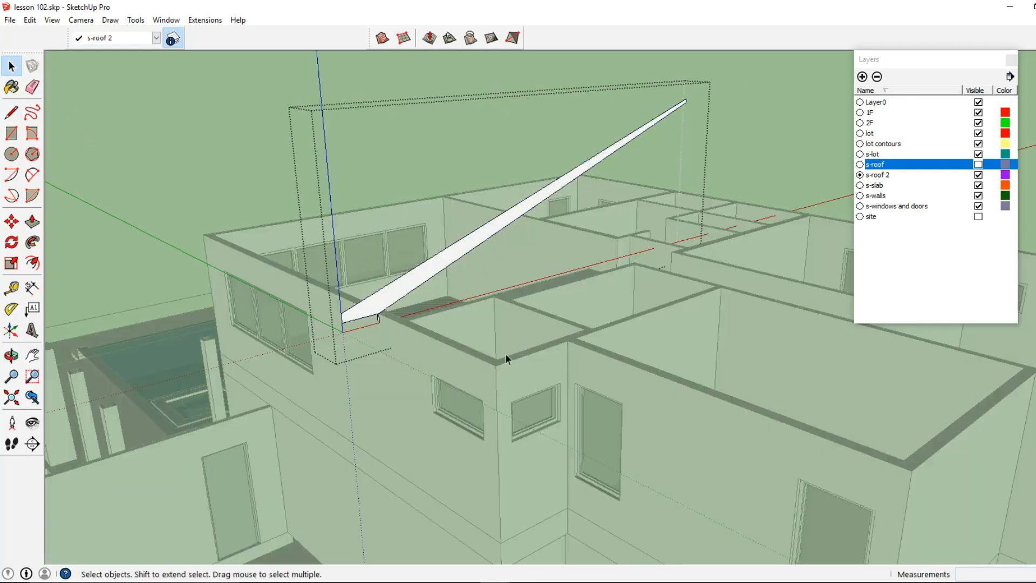
Trace the outer top edge of the upper-floor walls corner by corner inside the group, closing the outline into a face
click(12, 112)
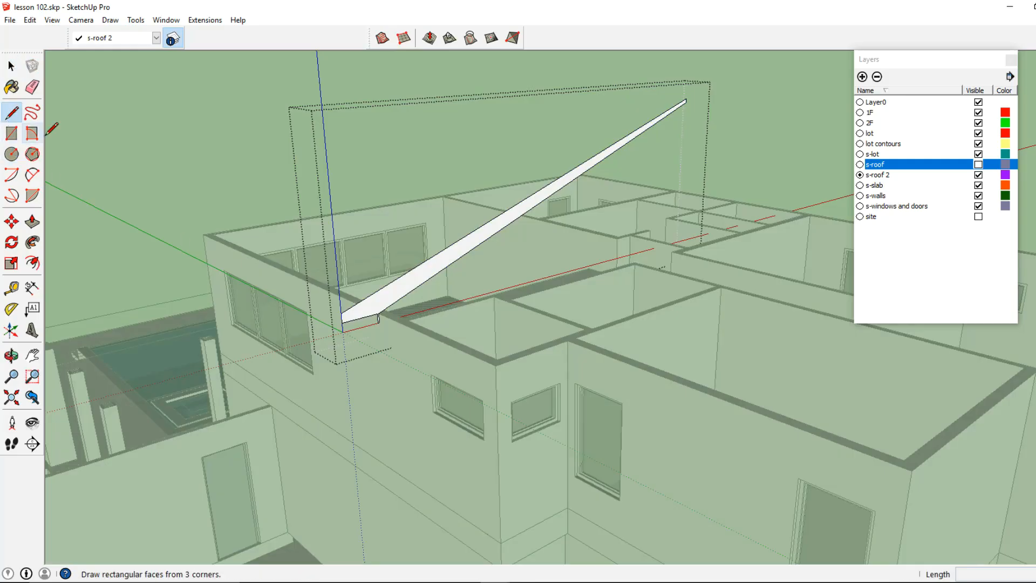
click(203, 235)
click(495, 365)
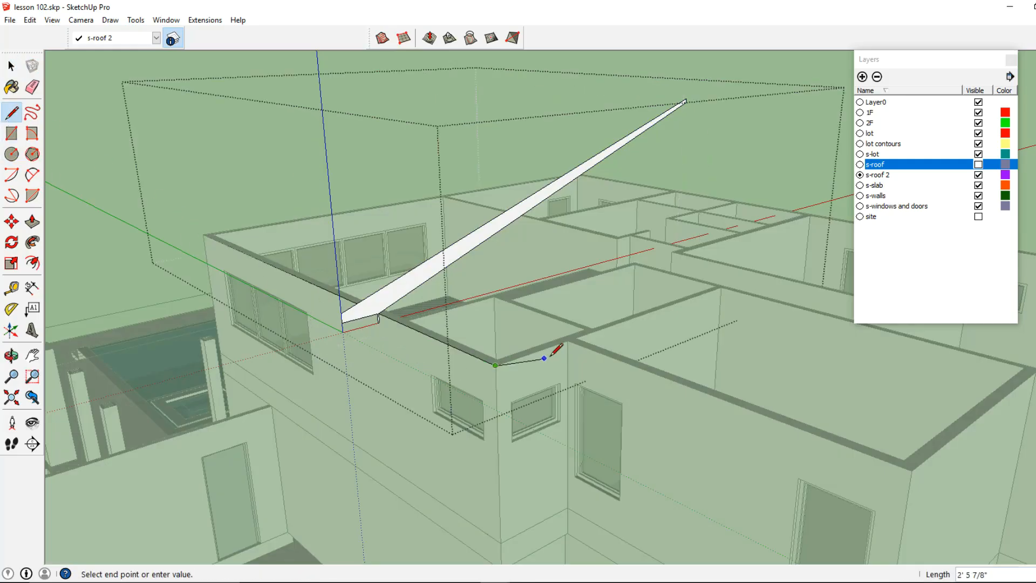
scroll(619, 365, up, 3)
click(643, 426)
scroll(651, 424, down, 2)
shift+middle_drag(656, 420, 310, 325)
click(496, 263)
middle_drag(496, 264, 499, 371)
click(546, 382)
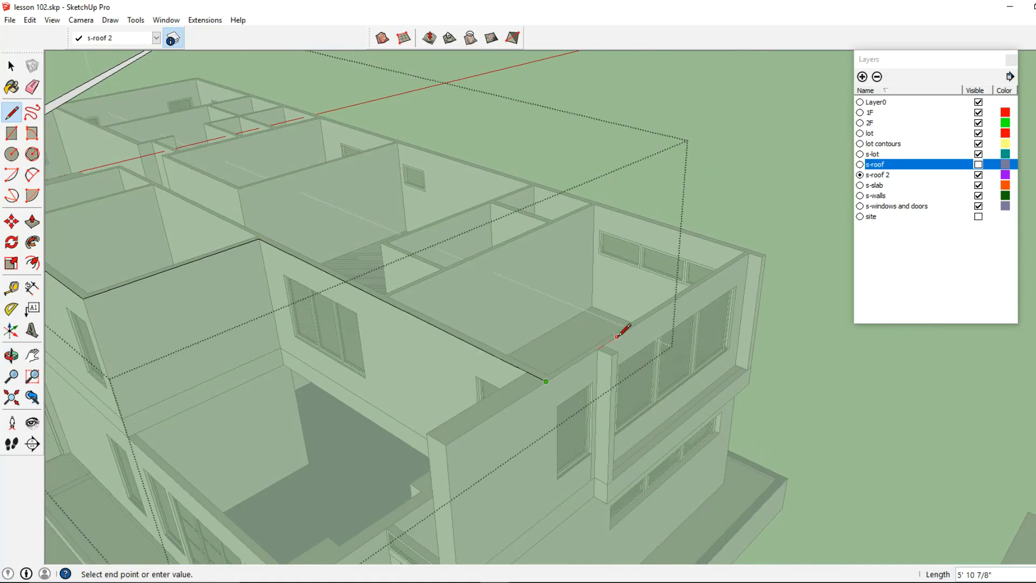
mouse_move(615, 347)
middle_down()
mouse_move(546, 351)
mouse_move(382, 166)
mouse_move(543, 236)
mouse_move(475, 226)
mouse_move(435, 263)
mouse_move(563, 327)
mouse_move(420, 285)
middle_up()
click(460, 281)
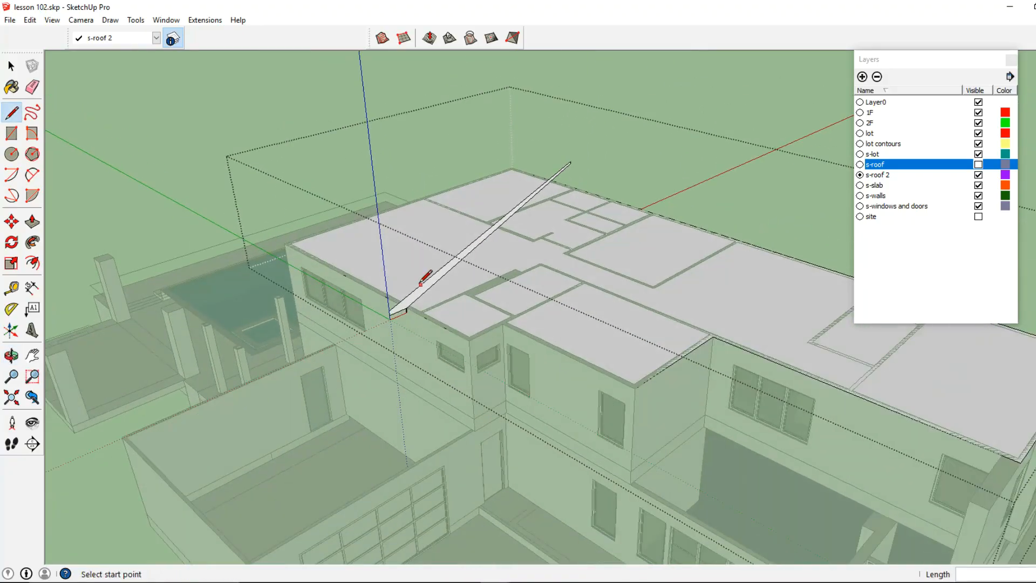
Select only the perimeter edges of the wall-top face as the path and sweep the sloped profile around them with Follow Me
click(11, 66)
middle_drag(302, 243, 322, 234)
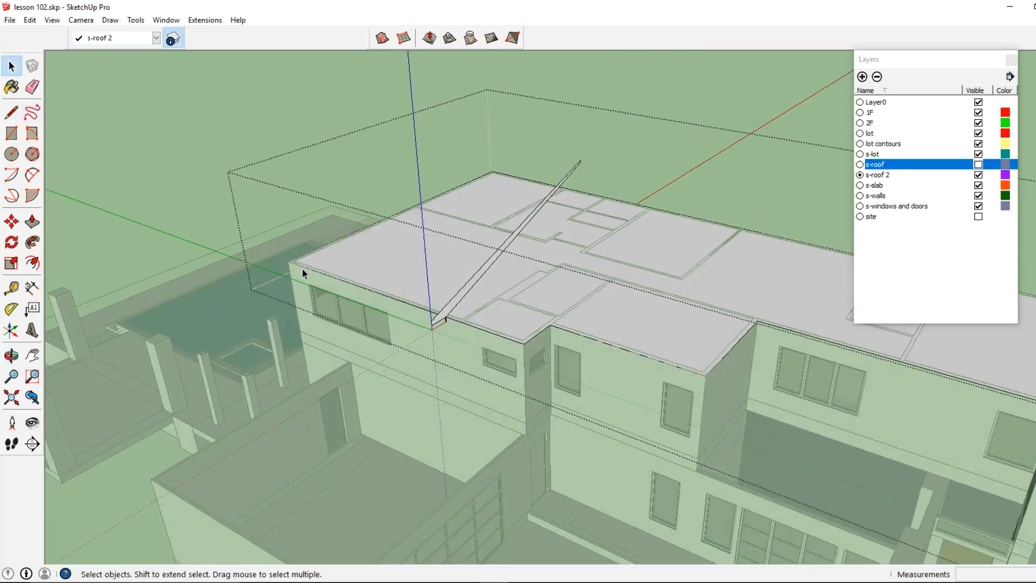
double_click(323, 267)
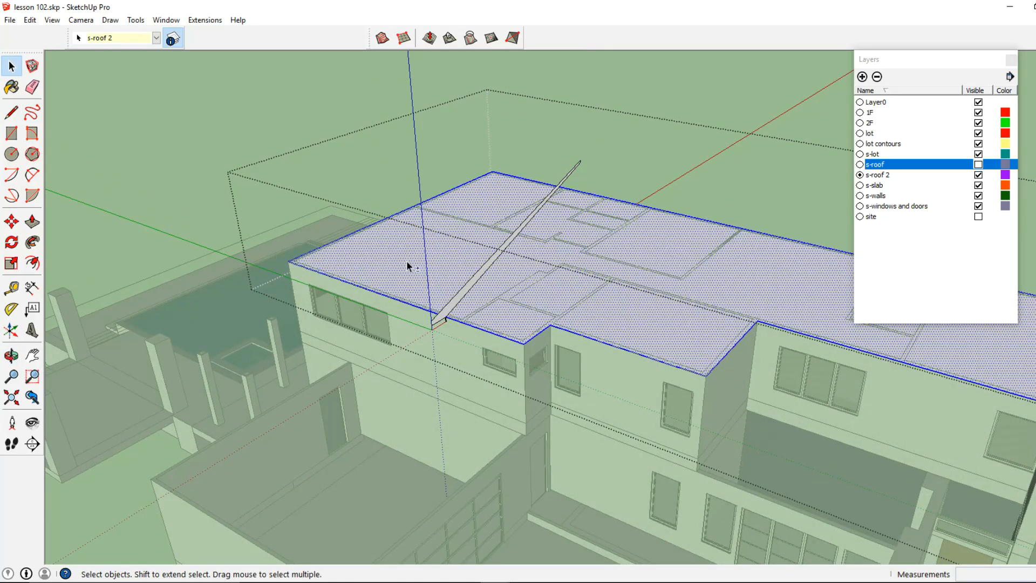
middle_drag(408, 266, 392, 277)
shift+click(402, 298)
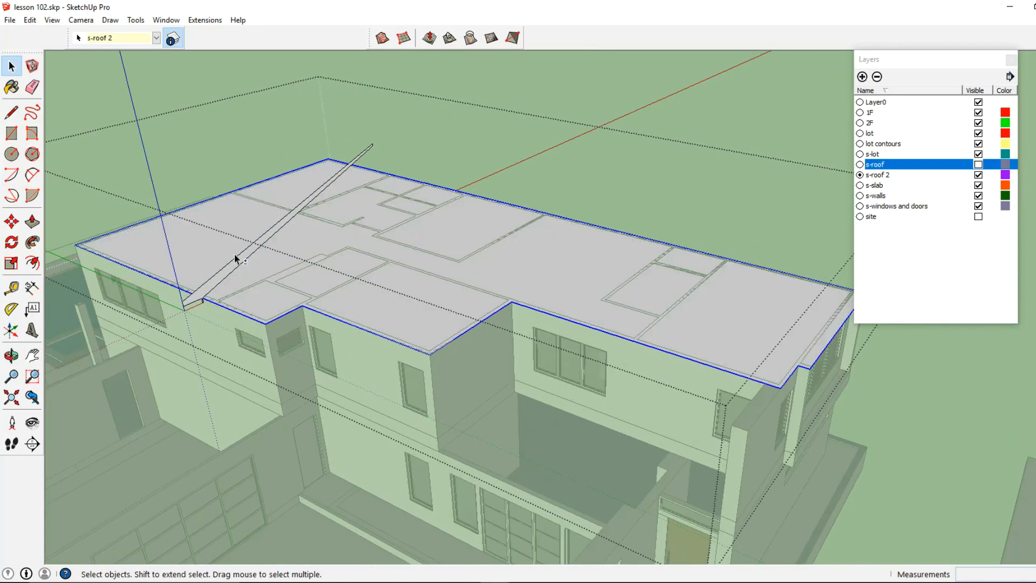
scroll(189, 274, up, 3)
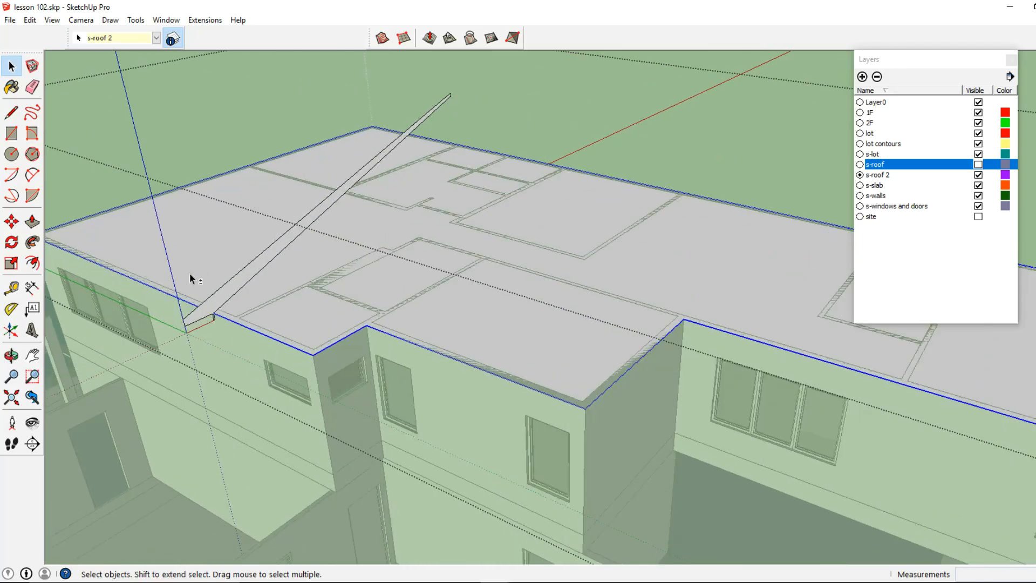
click(143, 24)
click(174, 137)
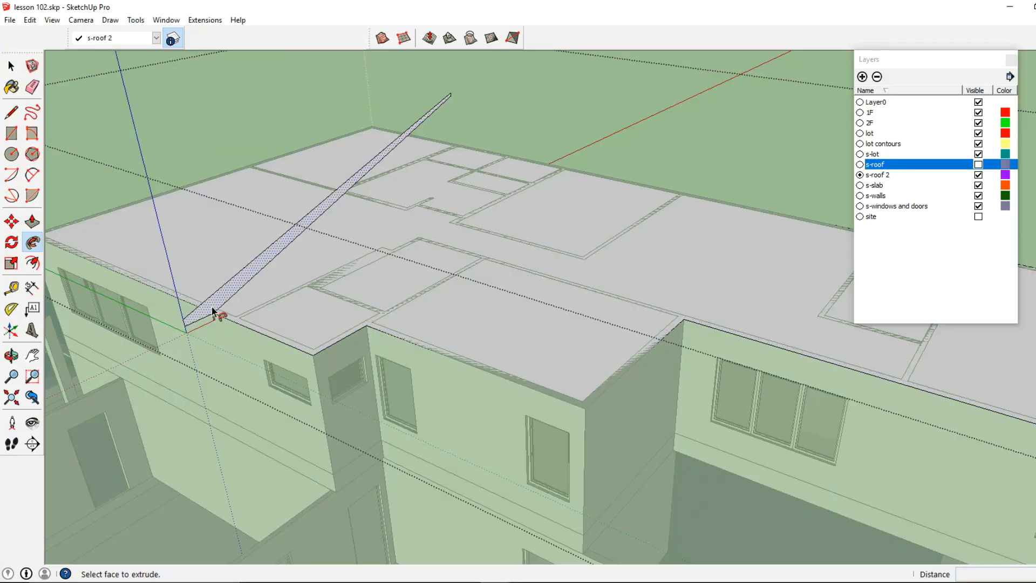
click(212, 306)
middle_drag(216, 308, 186, 232)
Delete the narrow edge faces of the swept roof slab projecting above the ridge on the courtyard side
click(11, 67)
click(572, 335)
middle_drag(561, 316, 504, 327)
scroll(587, 290, up, 2)
double_click(588, 289)
scroll(430, 200, up, 3)
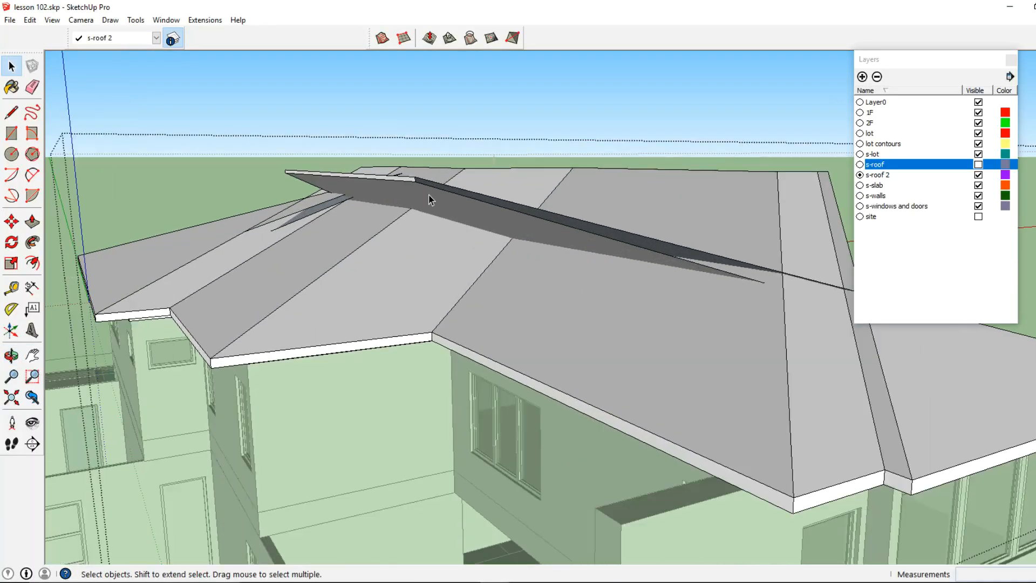
scroll(414, 186, up, 1)
key(Delete)
click(415, 182)
key(Delete)
Delete the thin edge strips along the upper ends of the roof slopes that cross past each other
middle_drag(555, 213, 606, 250)
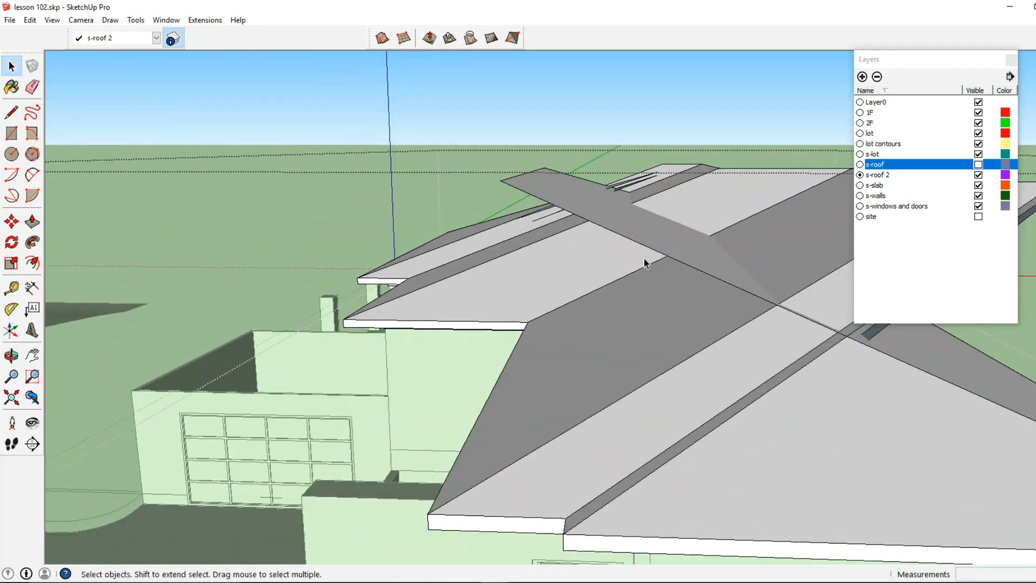
scroll(404, 289, up, 2)
key(Delete)
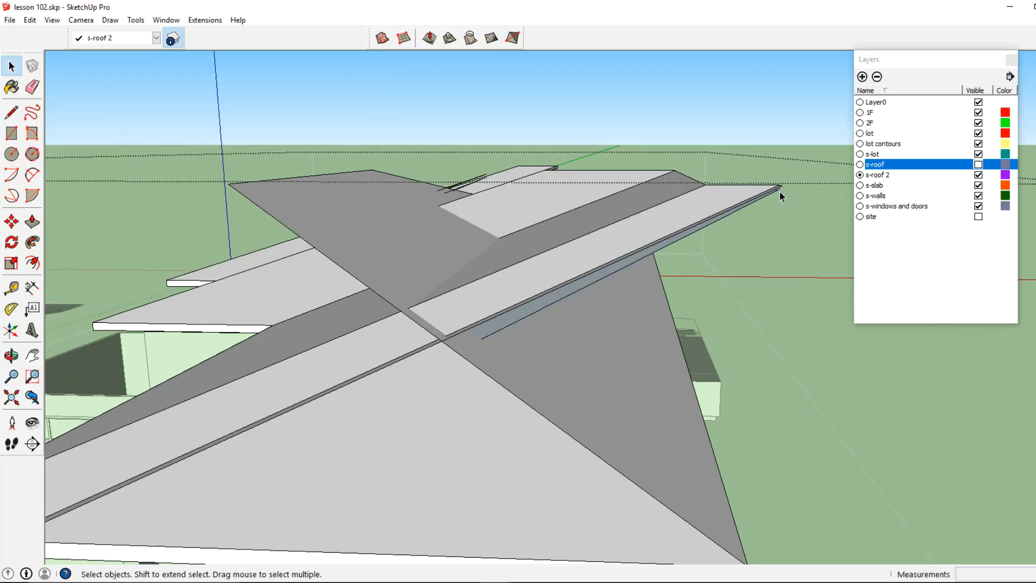
click(779, 192)
key(Delete)
mouse_move(779, 192)
middle_down()
mouse_move(562, 231)
mouse_move(732, 241)
mouse_move(537, 300)
middle_up()
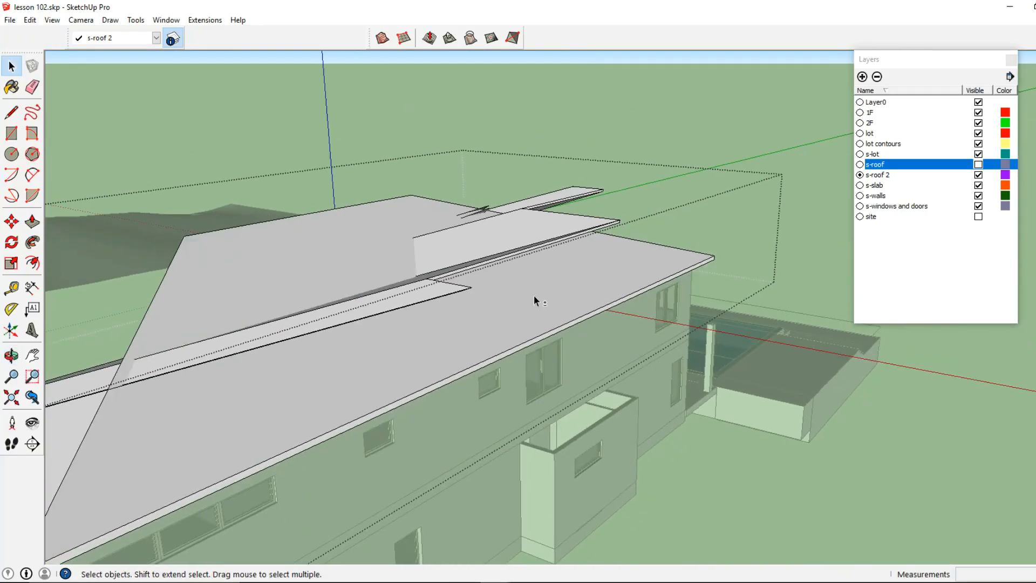
Erase the thin end edges of the roof slabs overhanging the long rear slope with the Eraser
scroll(520, 266, up, 5)
click(29, 114)
click(32, 89)
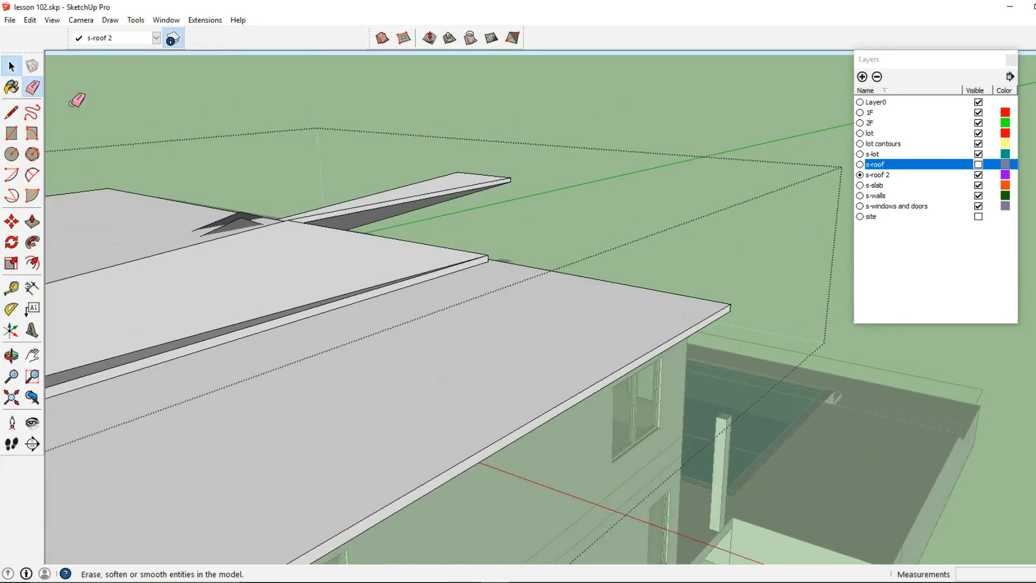
scroll(442, 333, up, 5)
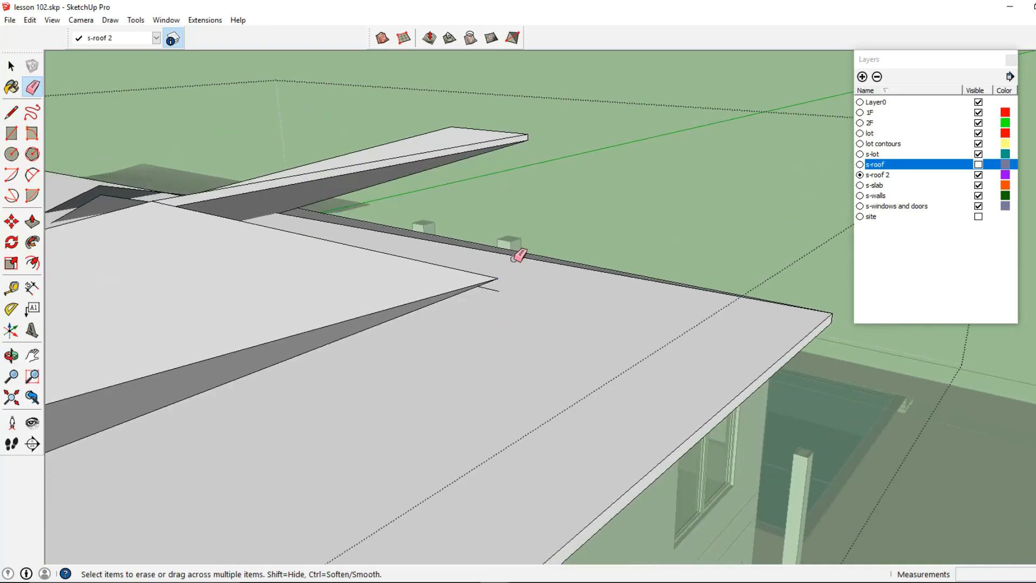
middle_drag(517, 256, 525, 222)
click(521, 205)
Erase the leftover thin edges beside the overlapping slopes above the pool-side hip
scroll(523, 205, down, 5)
mouse_move(477, 263)
middle_down()
mouse_move(257, 379)
mouse_move(286, 380)
middle_up()
shift+middle_drag(286, 380, 480, 372)
scroll(449, 198, up, 3)
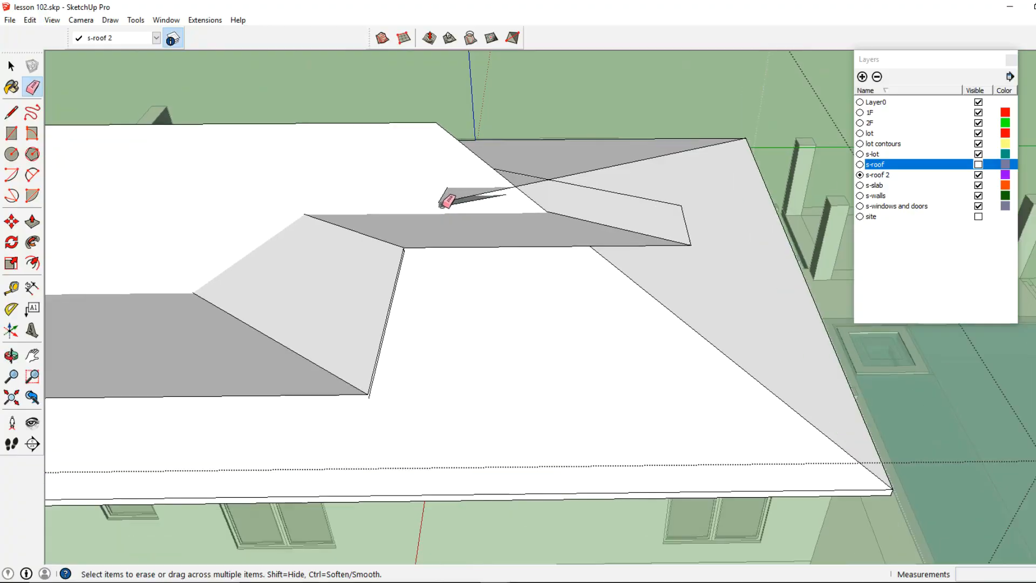
middle_drag(440, 227, 437, 209)
scroll(423, 180, down, 3)
middle_drag(478, 182, 351, 328)
scroll(356, 327, down, 2)
middle_drag(431, 308, 440, 353)
scroll(438, 357, up, 2)
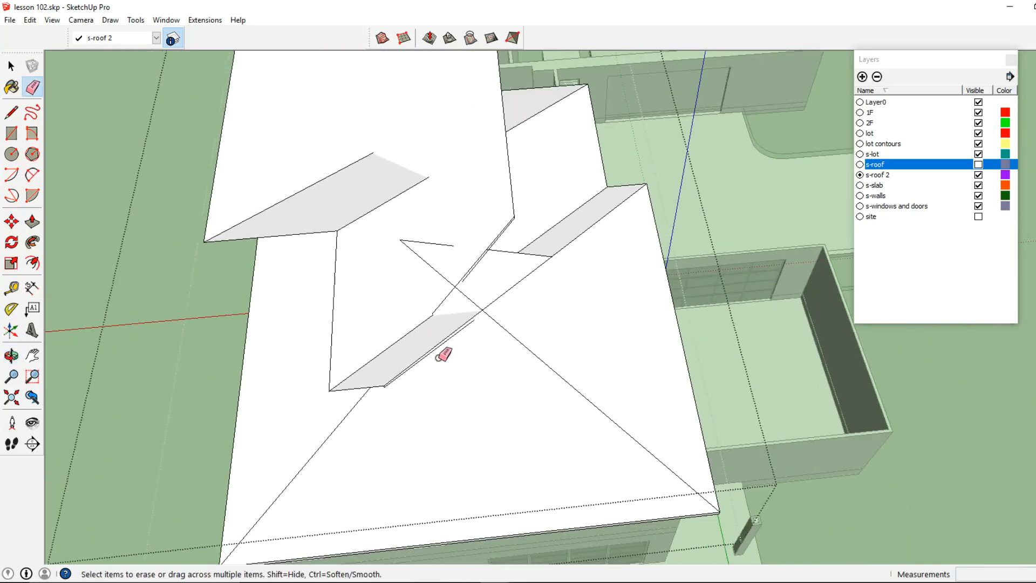
scroll(363, 291, up, 3)
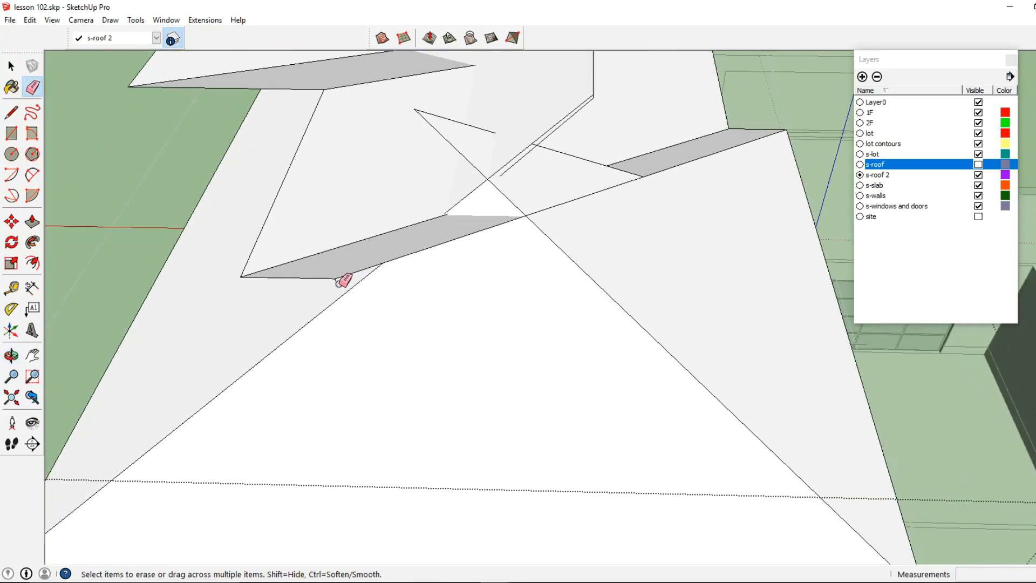
Erase the remaining double edge where the crossing roof slopes meet near the ridge
scroll(360, 283, down, 5)
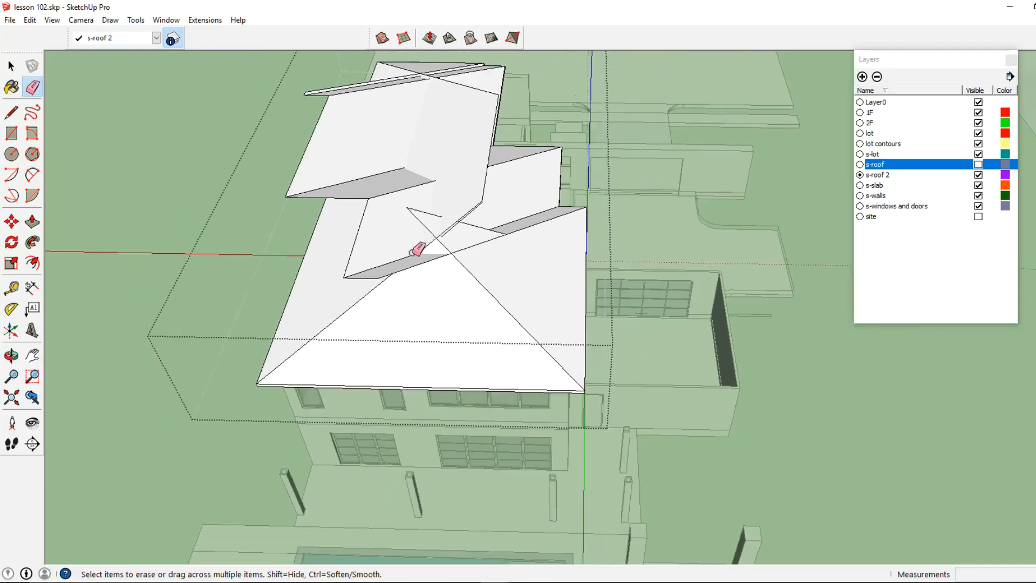
middle_drag(415, 257, 548, 268)
scroll(629, 235, up, 3)
scroll(604, 222, up, 2)
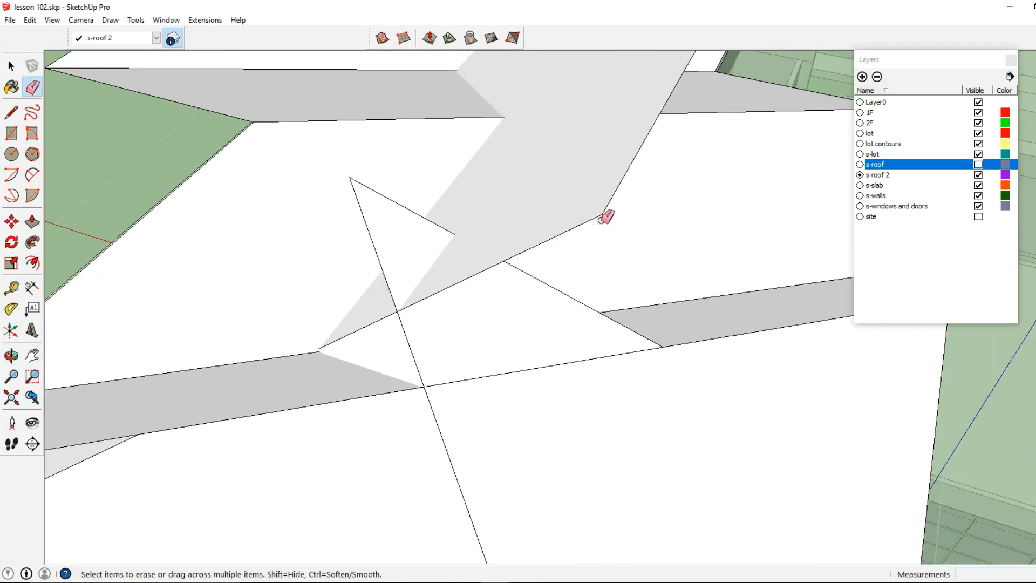
scroll(607, 216, down, 5)
mouse_move(649, 290)
middle_down()
mouse_move(568, 270)
mouse_move(668, 291)
mouse_move(592, 286)
mouse_move(522, 241)
middle_up()
click(11, 66)
scroll(369, 108, down, 2)
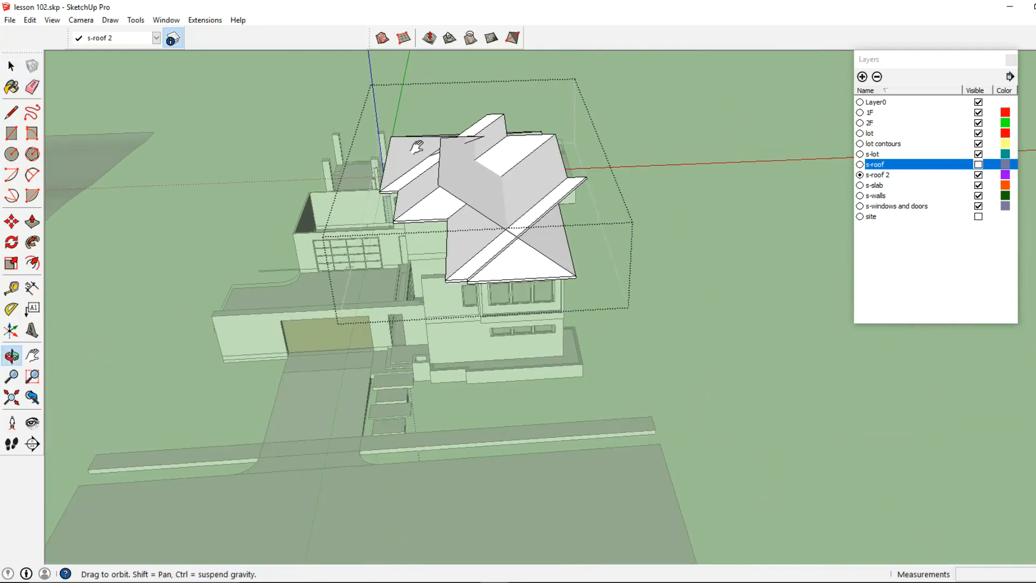
Intersect all faces of the upper roof with one another using only the selected geometry
shift+middle_drag(377, 277, 385, 359)
drag(332, 401, 688, 128)
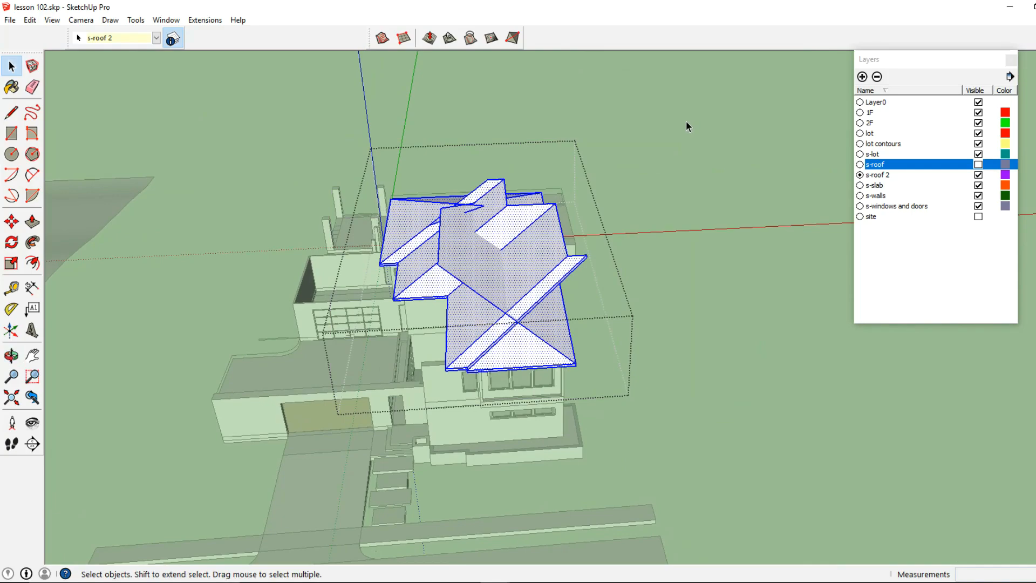
right_click(495, 228)
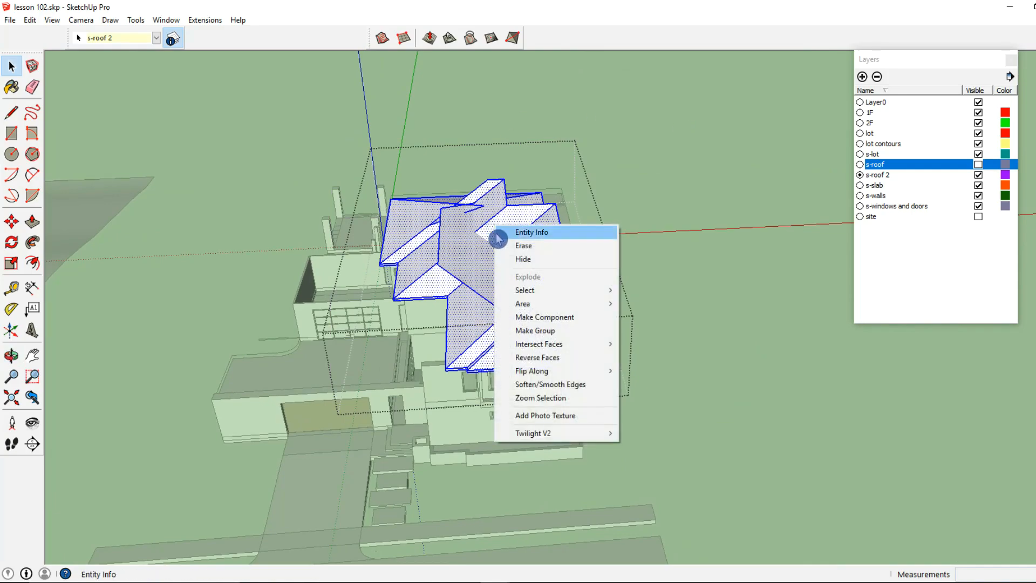
mouse_move(522, 343)
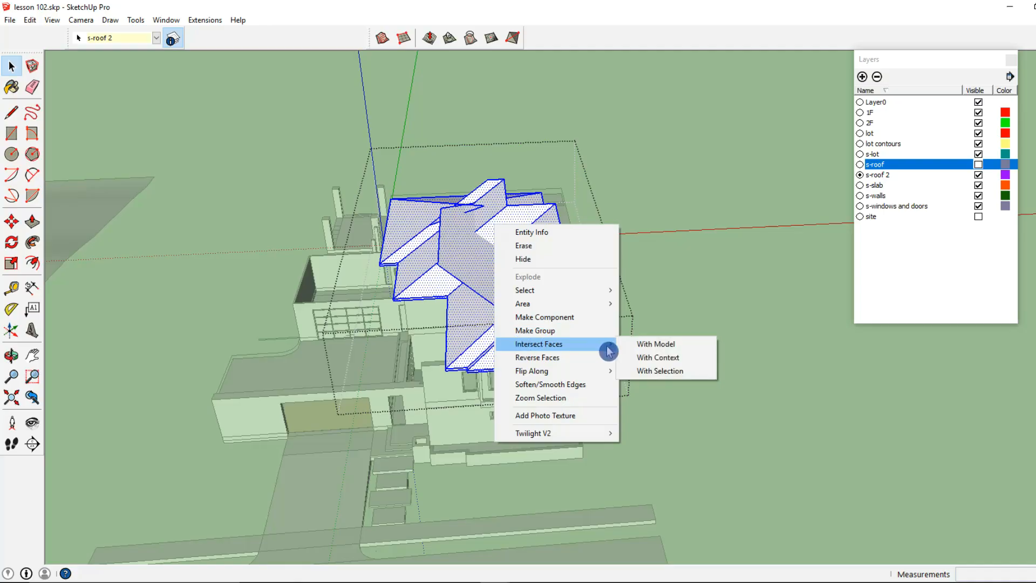
click(649, 371)
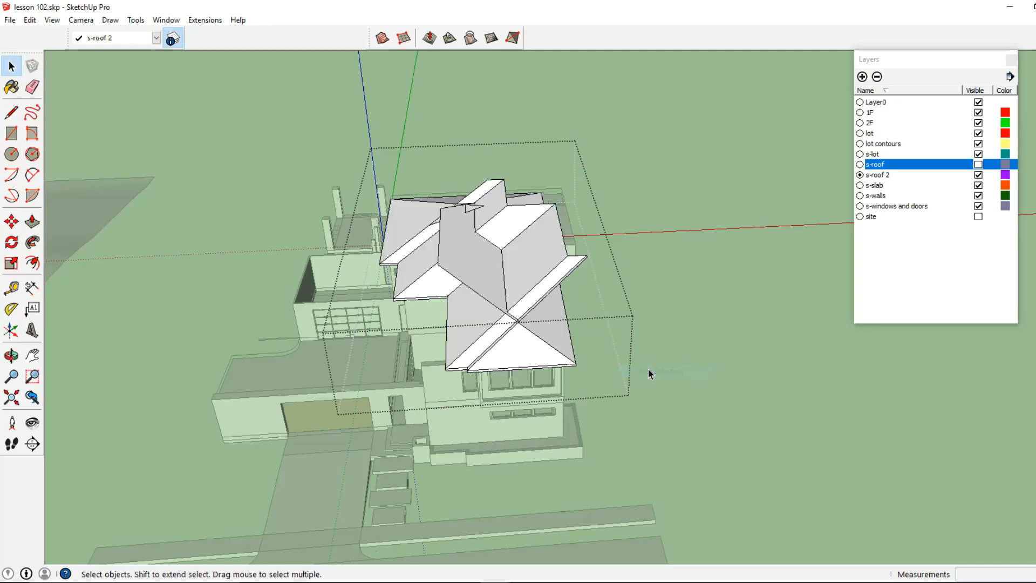
Delete the surplus roof pieces that project above the intersected hip roof planes
scroll(520, 313, up, 3)
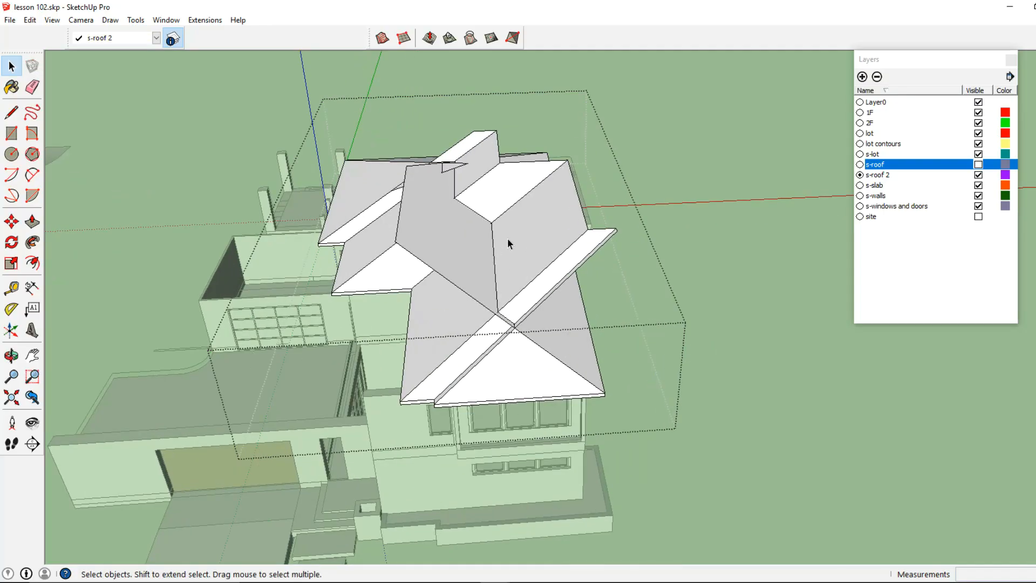
middle_drag(496, 234, 614, 276)
double_click(562, 250)
key(Delete)
drag(406, 233, 400, 237)
key(Delete)
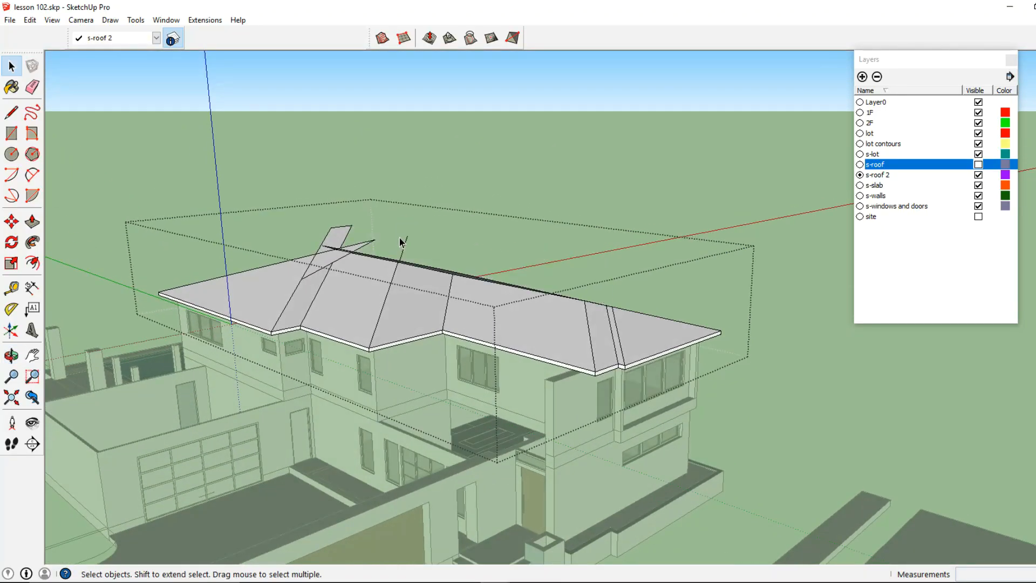
Delete the leftover face slivers and edges sticking up around the ridge peak at the far end of the roof
middle_drag(400, 237, 475, 224)
scroll(339, 223, up, 2)
middle_drag(311, 248, 681, 195)
drag(674, 216, 673, 217)
key(Delete)
scroll(421, 236, up, 2)
drag(474, 199, 407, 241)
key(Delete)
key(Delete)
scroll(415, 239, up, 2)
key(Delete)
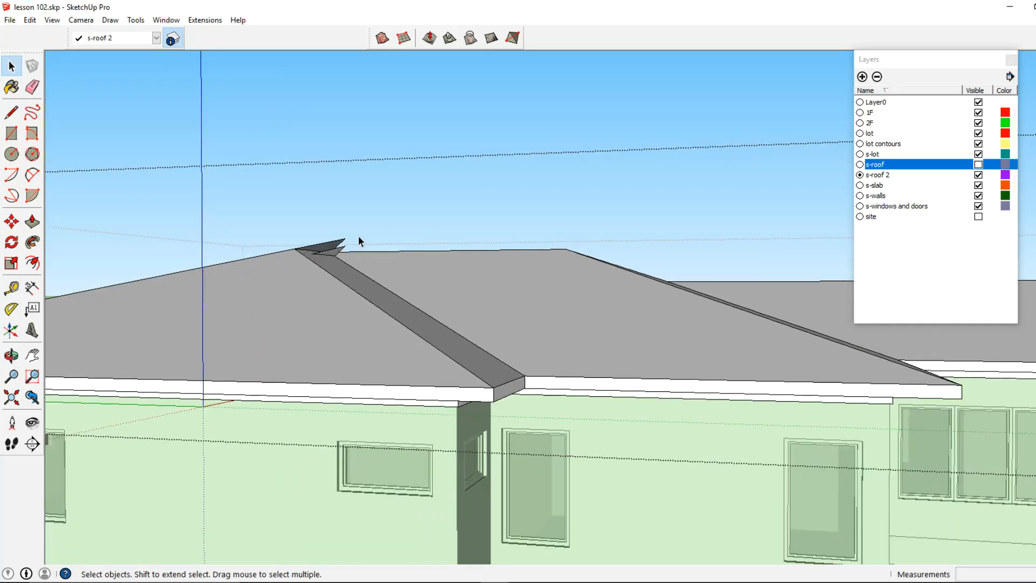
scroll(361, 234, up, 2)
key(Delete)
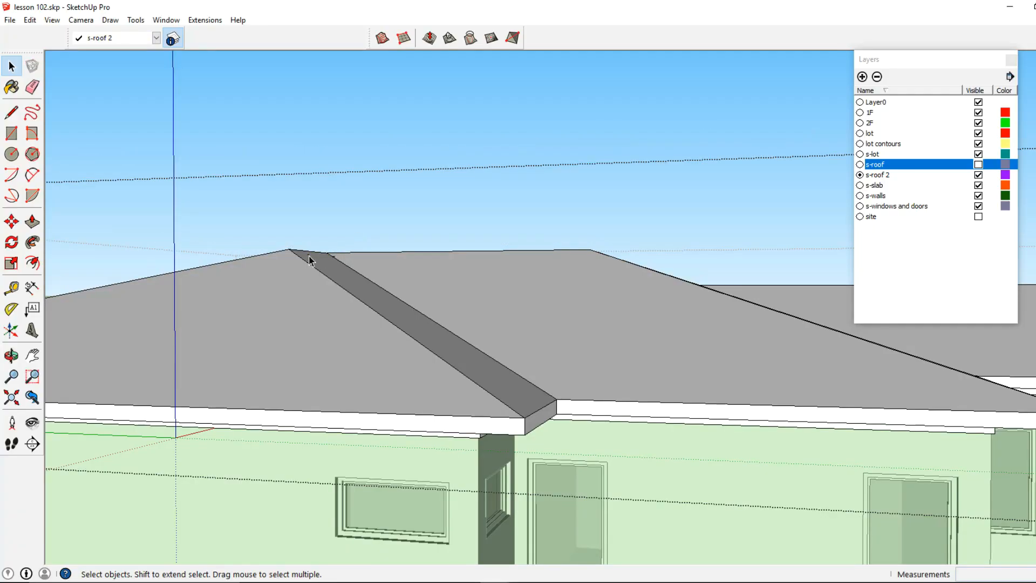
Examine the ridges and valleys of the trimmed hip roof up close and the whole house from several angles
middle_drag(348, 258, 290, 324)
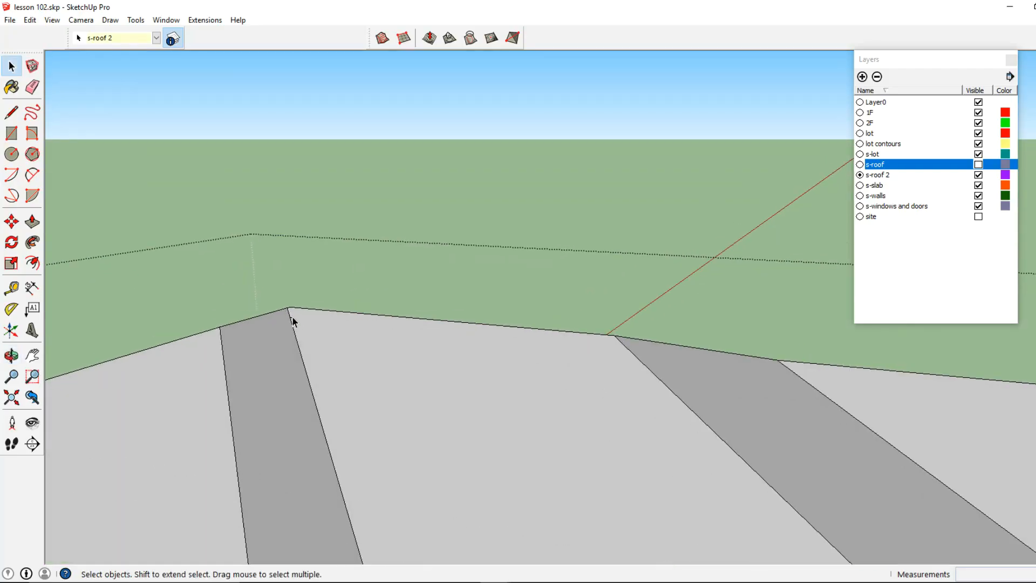
middle_drag(317, 319, 490, 326)
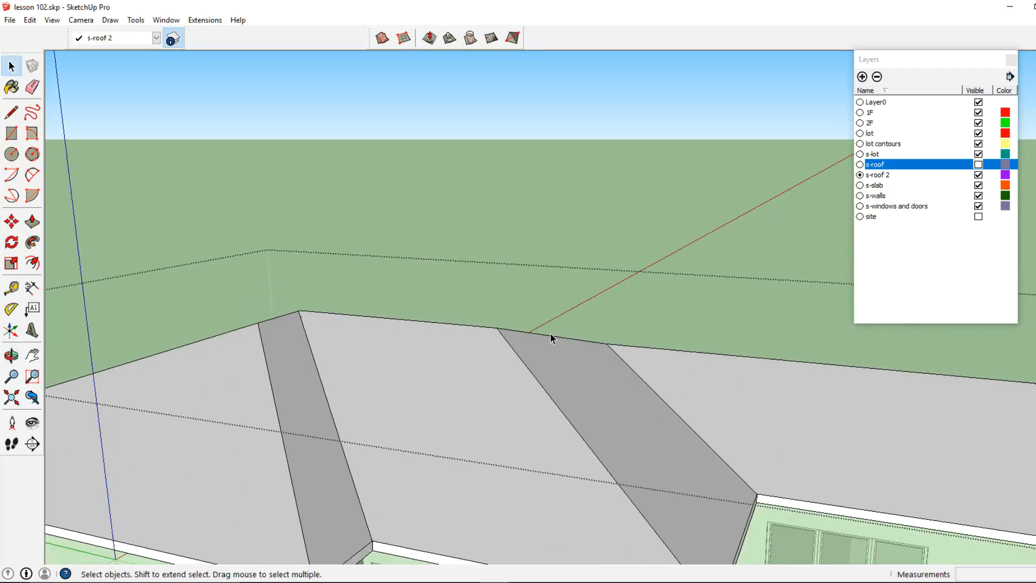
scroll(488, 328, down, 3)
middle_drag(543, 371, 437, 226)
scroll(290, 267, up, 3)
middle_drag(501, 231, 403, 232)
scroll(403, 232, down, 5)
middle_drag(509, 242, 574, 277)
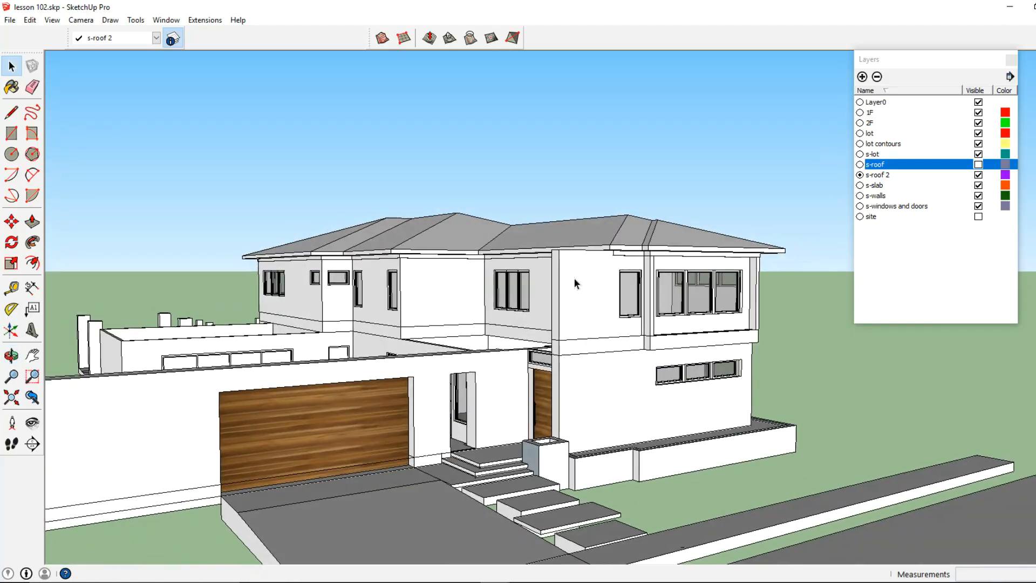
middle_drag(432, 290, 350, 336)
middle_drag(429, 327, 447, 308)
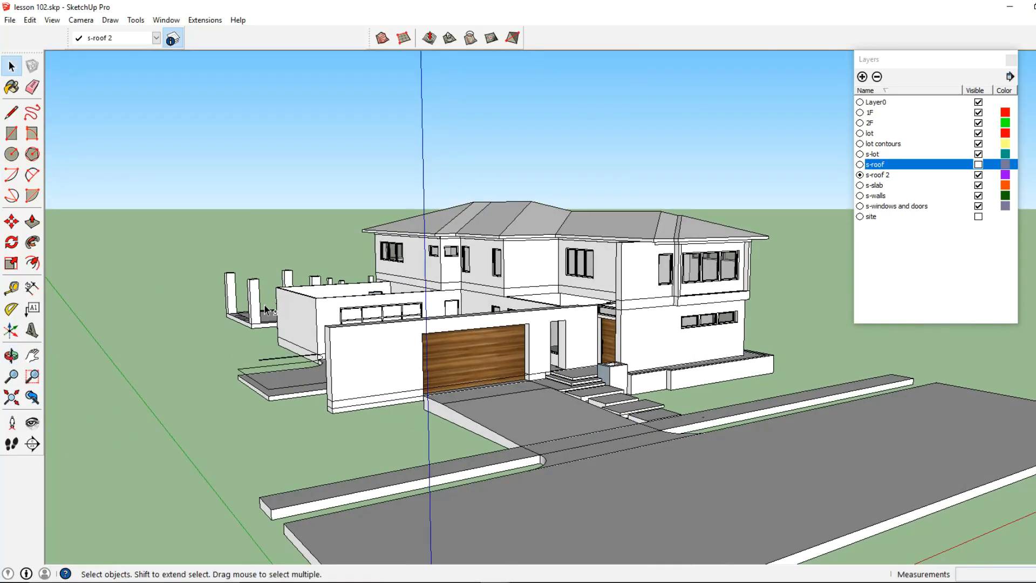
scroll(532, 309, down, 2)
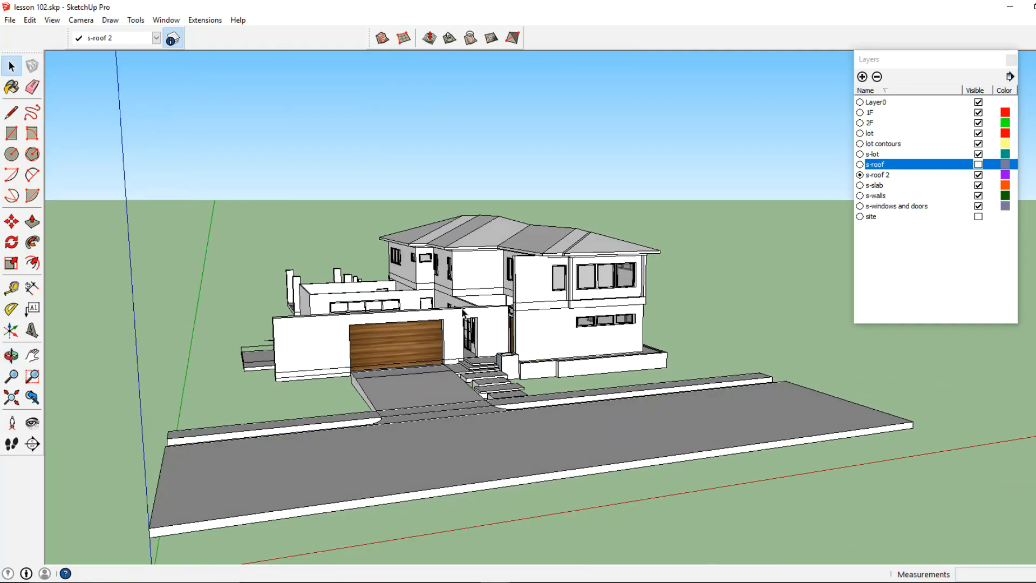
middle_drag(532, 309, 605, 324)
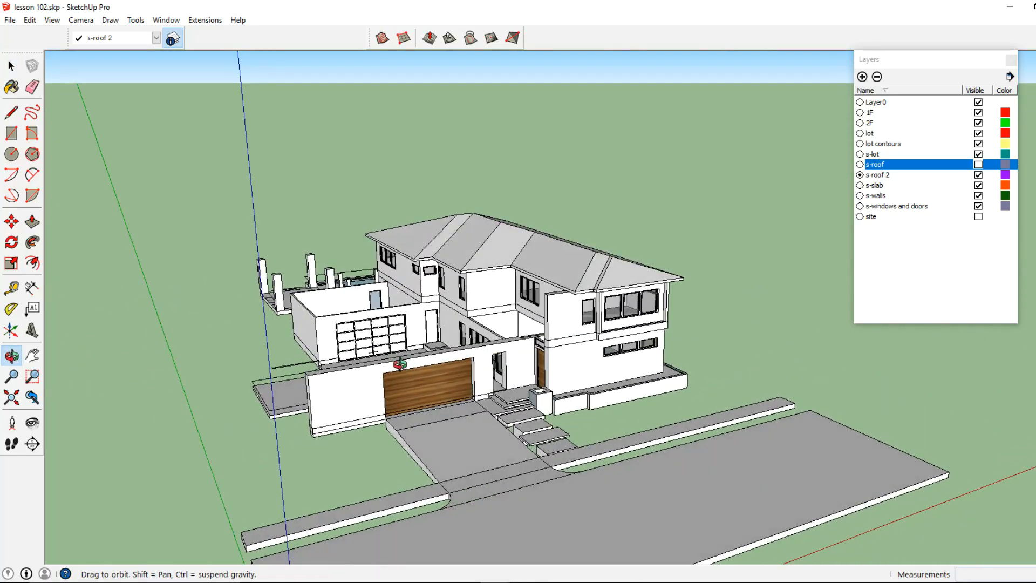
Make s-roof the visible, active layer and hide the s-roof 2 layer
click(861, 164)
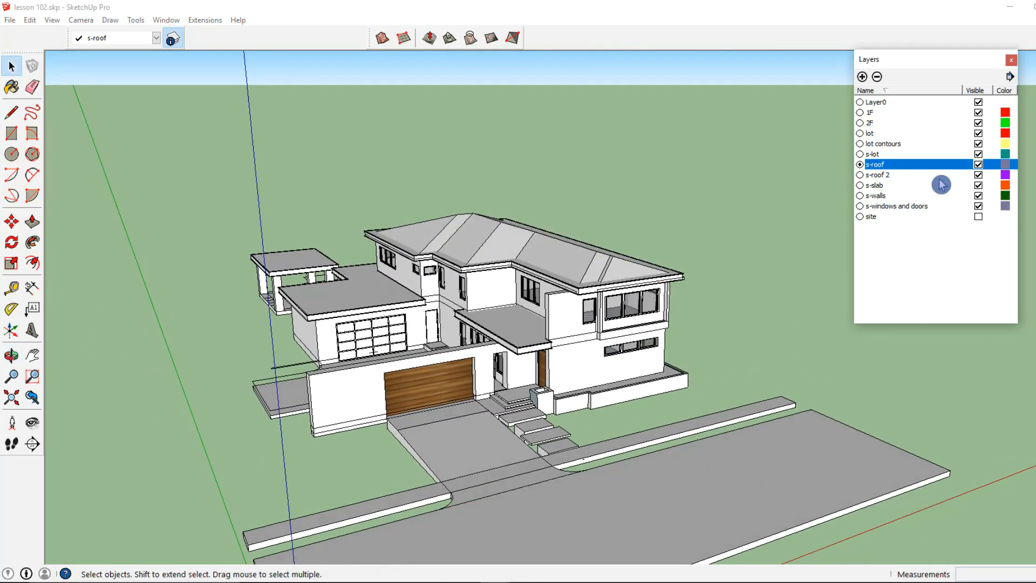
click(979, 175)
middle_drag(469, 408, 385, 315)
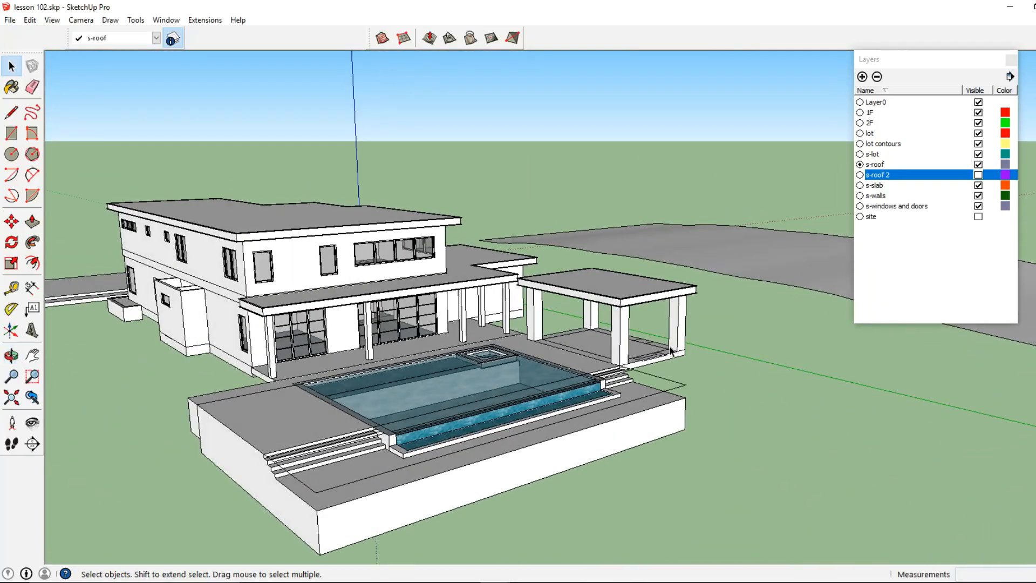
middle_drag(721, 360, 690, 353)
middle_drag(502, 335, 443, 345)
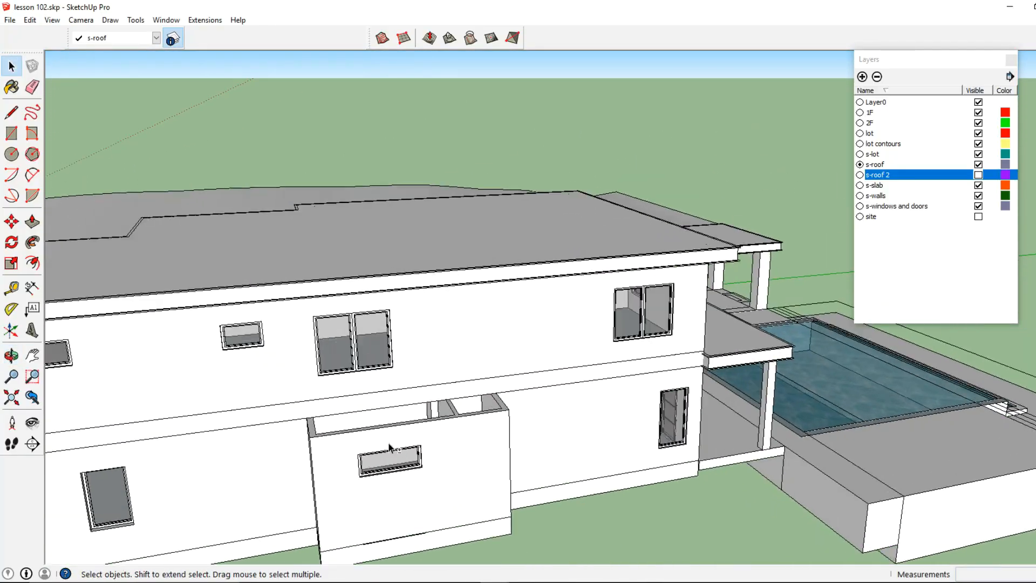
Draw a 4' by 16' rectangle over the open top of the small projecting block on the side wall
shift+middle_drag(391, 448, 424, 421)
click(11, 115)
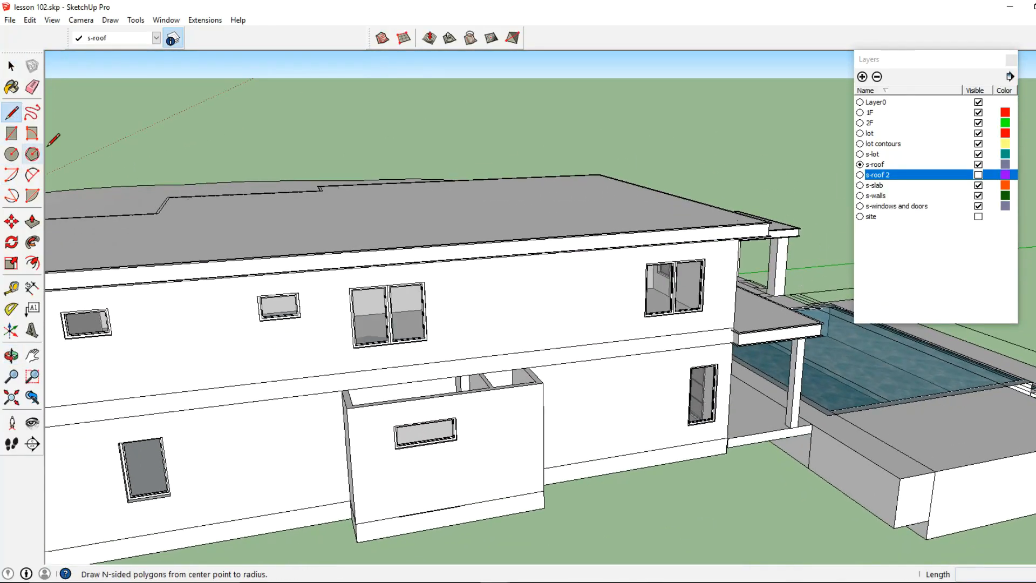
click(10, 136)
middle_drag(286, 376, 293, 415)
scroll(317, 414, up, 3)
click(354, 474)
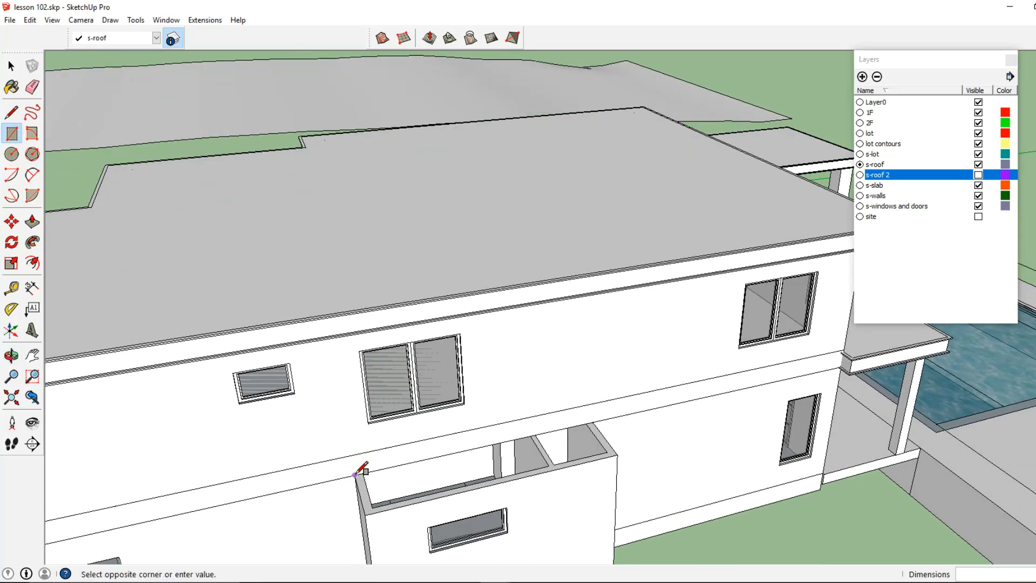
shift+middle_drag(642, 458, 544, 411)
click(513, 404)
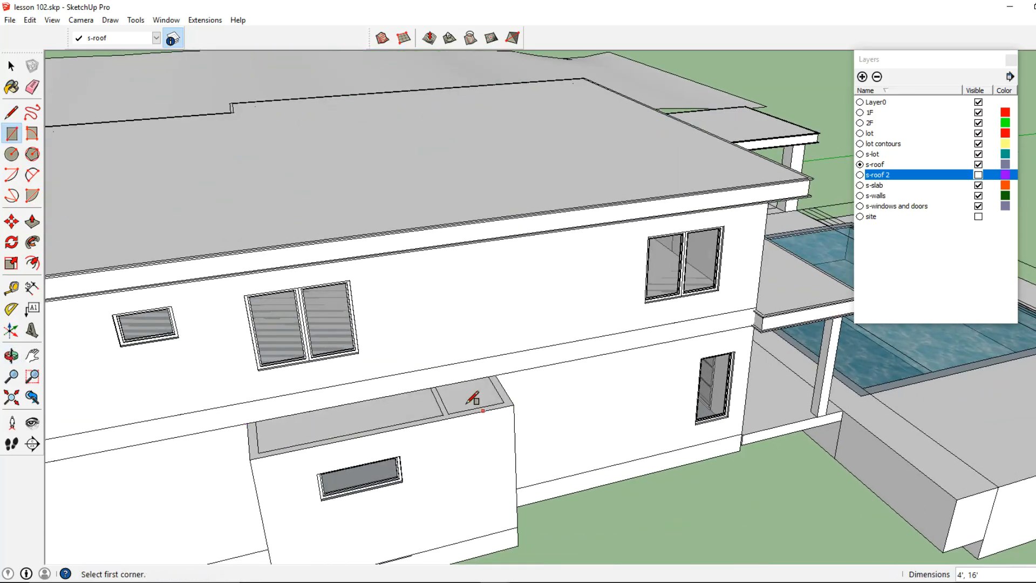
Select the new rectangle with its edges and make it a group
click(11, 66)
scroll(340, 410, up, 3)
right_click(337, 426)
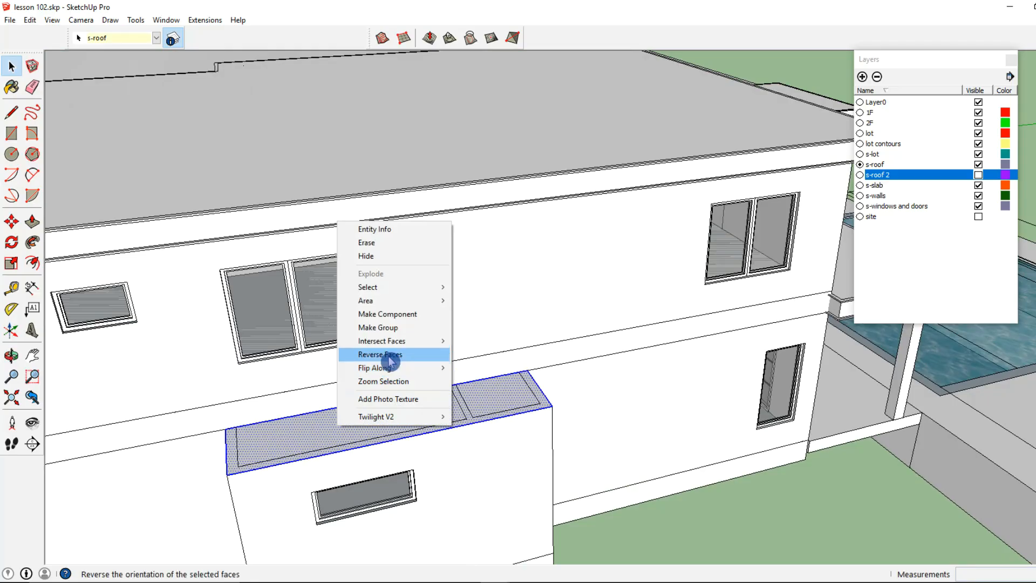
click(392, 327)
Open the rectangle's group and push/pull its face upward into a flat roof slab
shift+middle_drag(252, 470, 393, 386)
double_click(393, 386)
key(p)
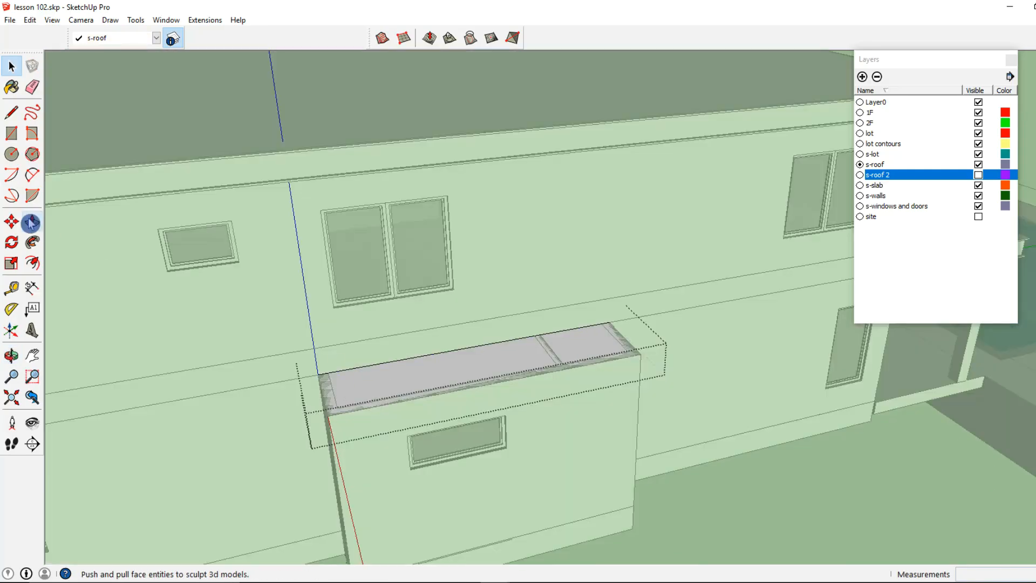
click(352, 401)
click(354, 386)
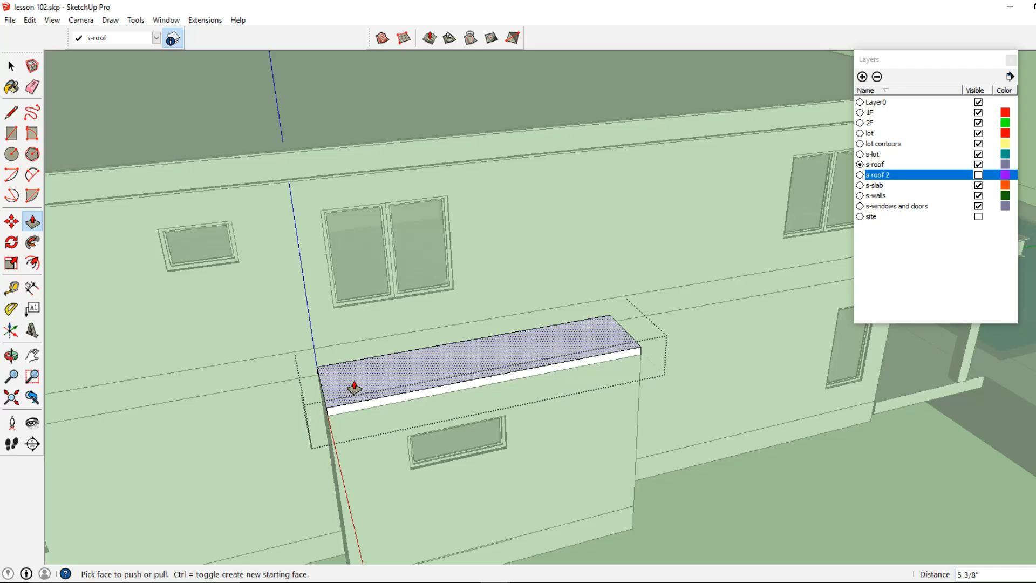
click(354, 387)
middle_drag(405, 356, 410, 357)
scroll(409, 358, down, 1)
Extend the slab's front and both end faces outward by 1' as overhangs and close the group
double_click(394, 371)
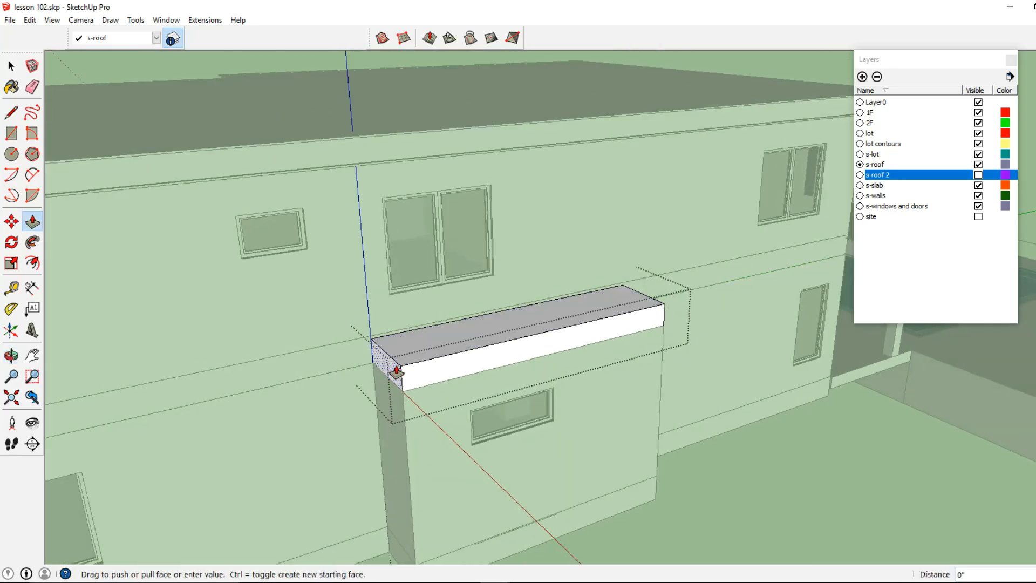
double_click(387, 372)
double_click(446, 381)
click(443, 380)
click(440, 378)
middle_drag(439, 379, 417, 384)
click(436, 319)
click(11, 66)
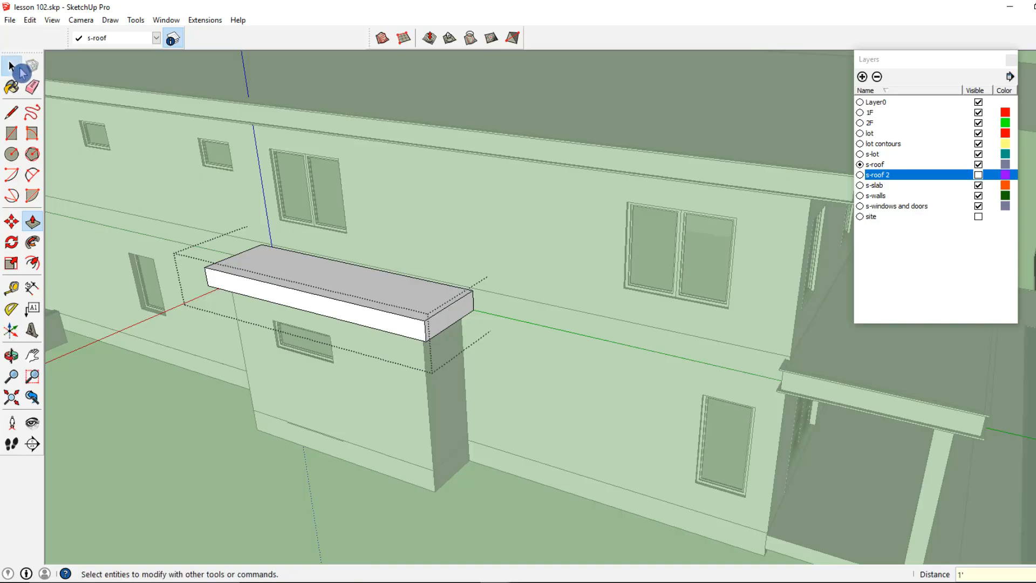
key(Escape)
Paste the copied roof-edge profile onto the top of the new slab
click(30, 20)
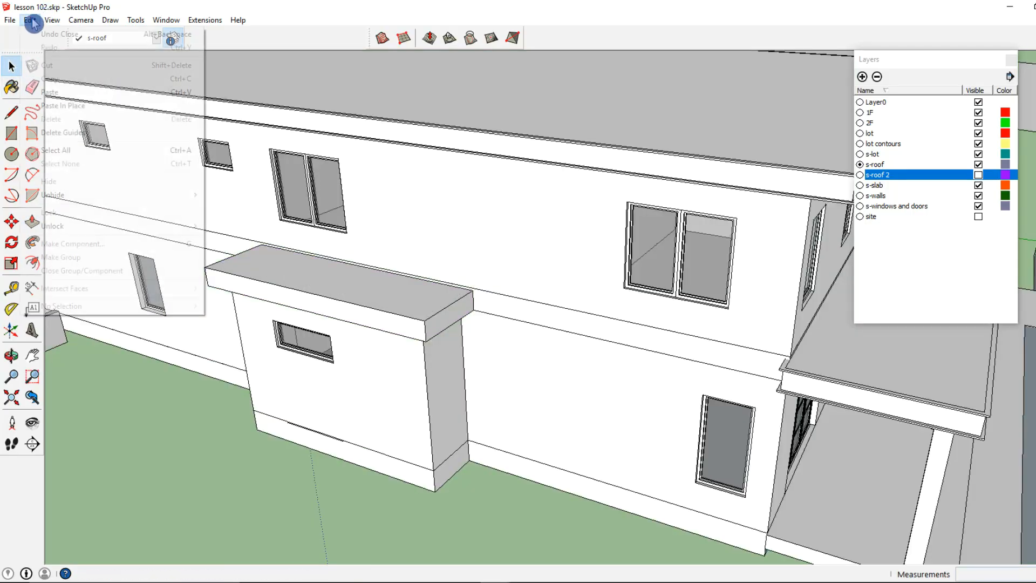
click(56, 93)
scroll(238, 286, up, 3)
scroll(238, 286, down, 2)
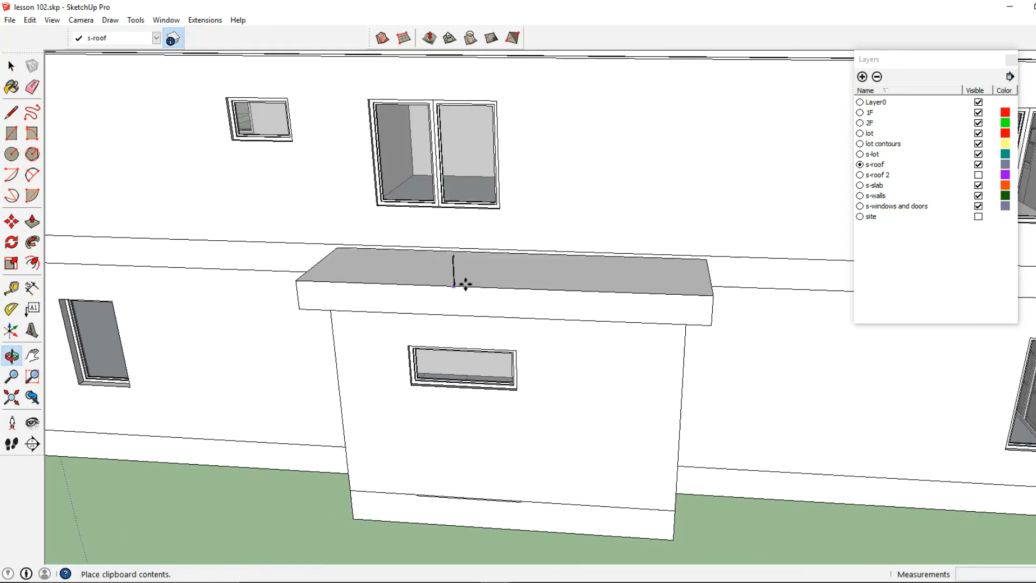
scroll(319, 268, up, 6)
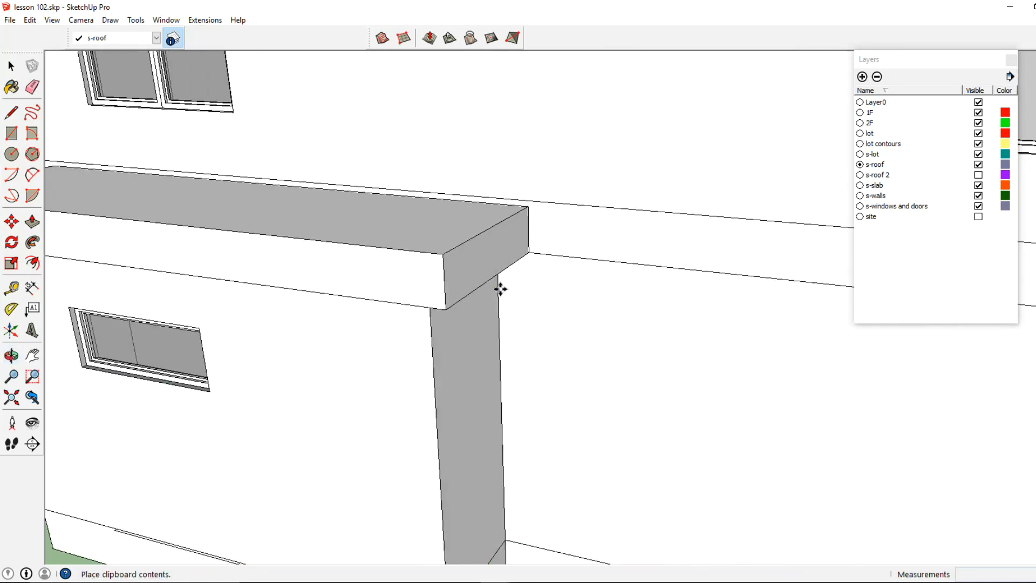
scroll(497, 286, down, 2)
middle_drag(418, 272, 547, 301)
middle_drag(388, 307, 510, 259)
click(474, 273)
Rotate the pasted profile by 90 degrees about the vertical axis
click(12, 242)
middle_drag(83, 243, 534, 282)
click(505, 281)
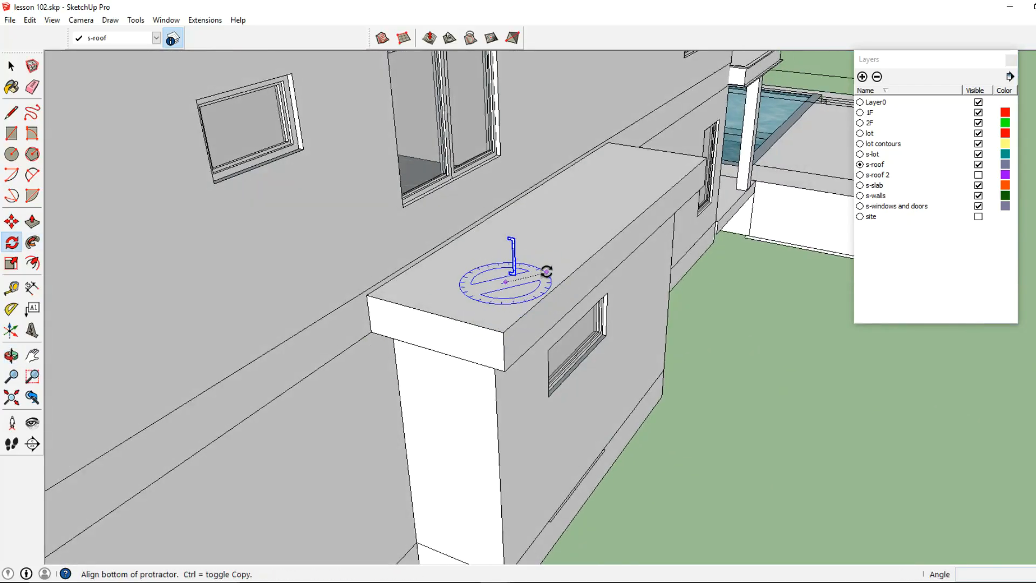
click(543, 253)
key(Return)
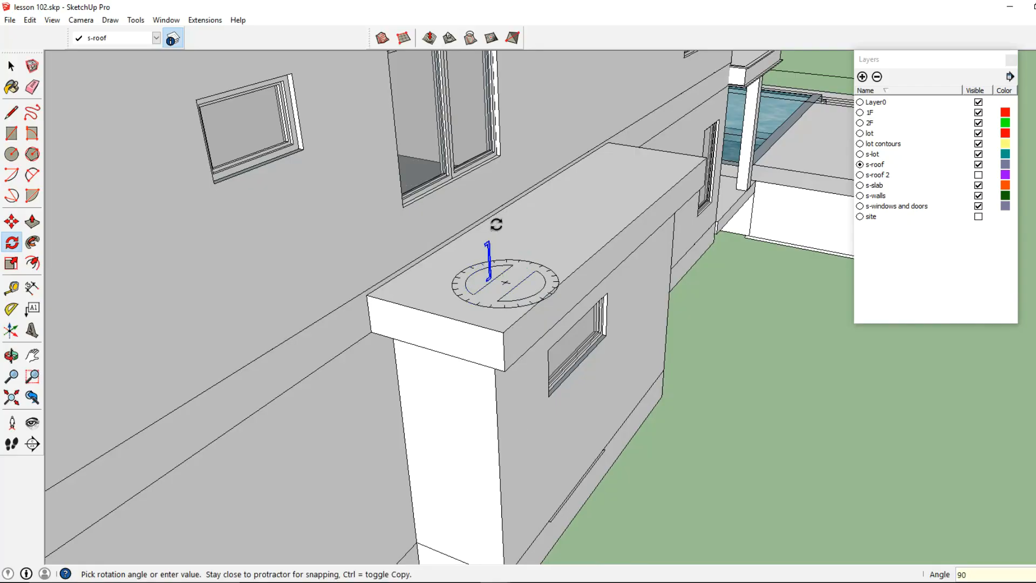
Move the profile by its upper corner to the slab's top corner against the house wall
click(12, 218)
middle_drag(302, 256, 244, 256)
scroll(494, 258, up, 3)
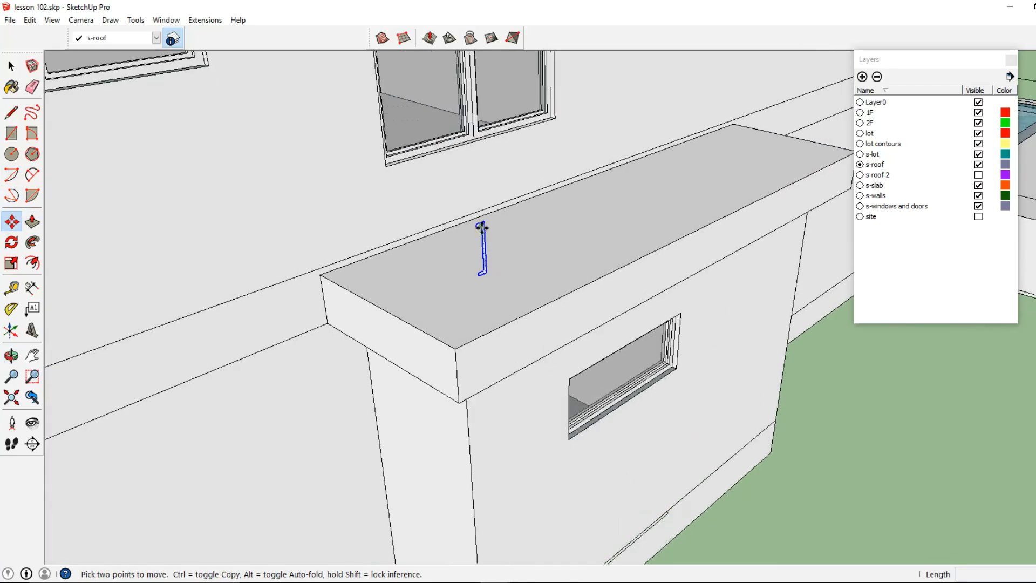
click(485, 222)
scroll(323, 278, up, 3)
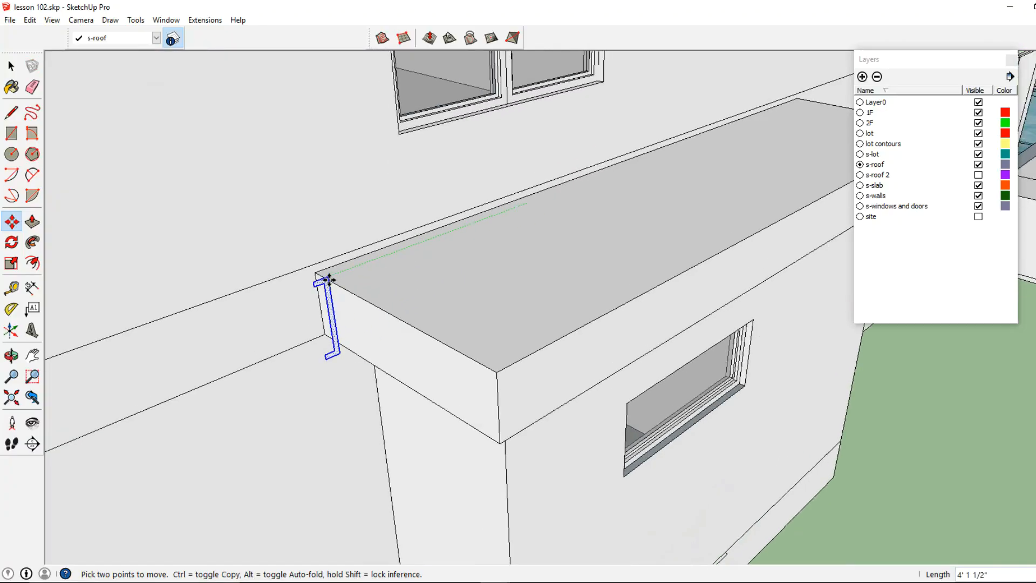
click(318, 274)
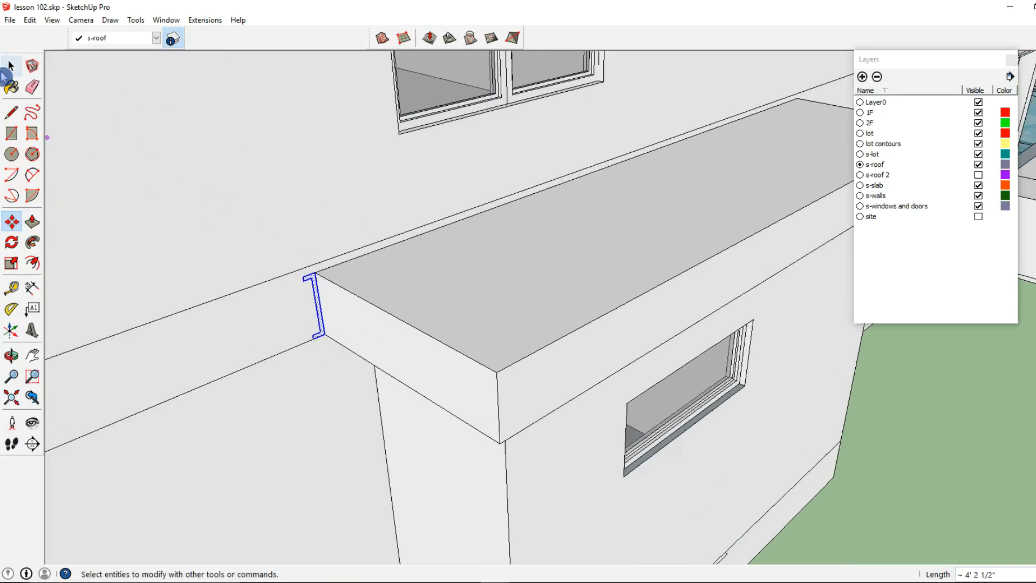
Cut the profile and paste it in place inside the slab's group
click(11, 66)
click(341, 303)
click(313, 280)
click(29, 20)
click(38, 65)
double_click(372, 326)
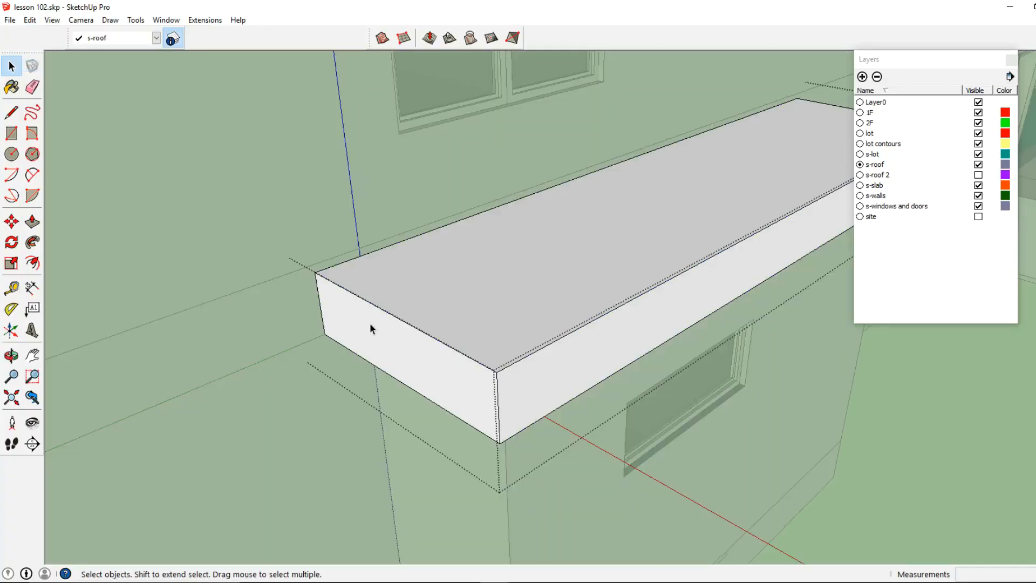
click(31, 20)
click(65, 104)
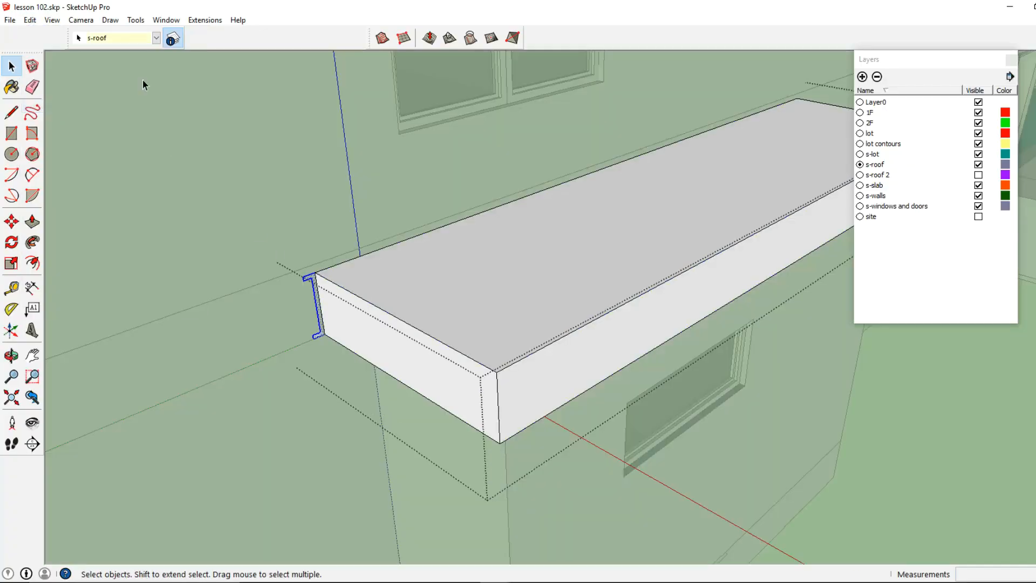
Run the edge profile around the slab's three exposed sides with the Follow Me tool and leave the group
click(132, 21)
click(169, 138)
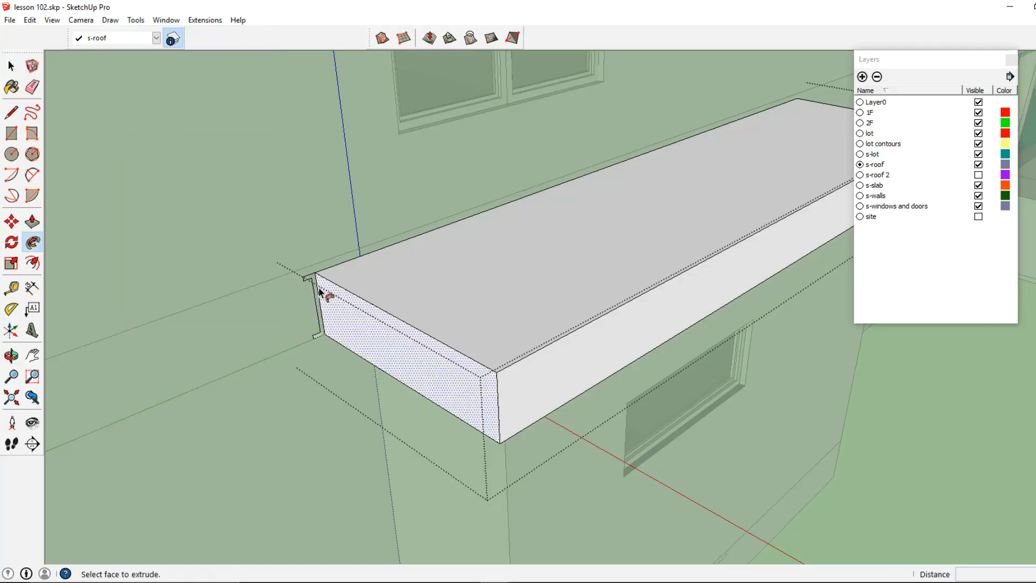
scroll(314, 278, up, 1)
click(314, 277)
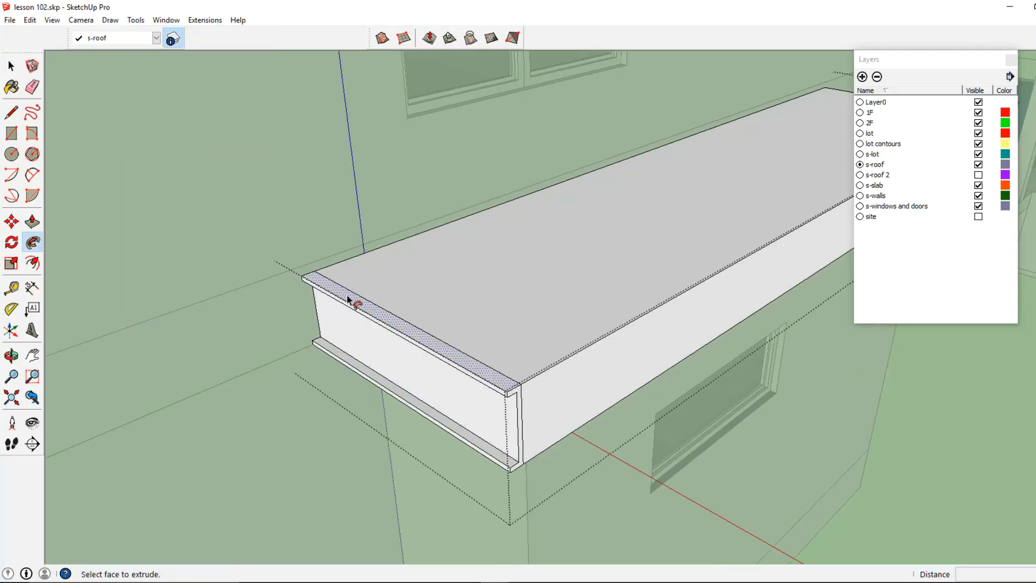
key(ctrl+z)
click(314, 277)
scroll(569, 388, down, 3)
shift+middle_drag(586, 318, 173, 394)
click(440, 221)
key(space)
scroll(242, 280, down, 10)
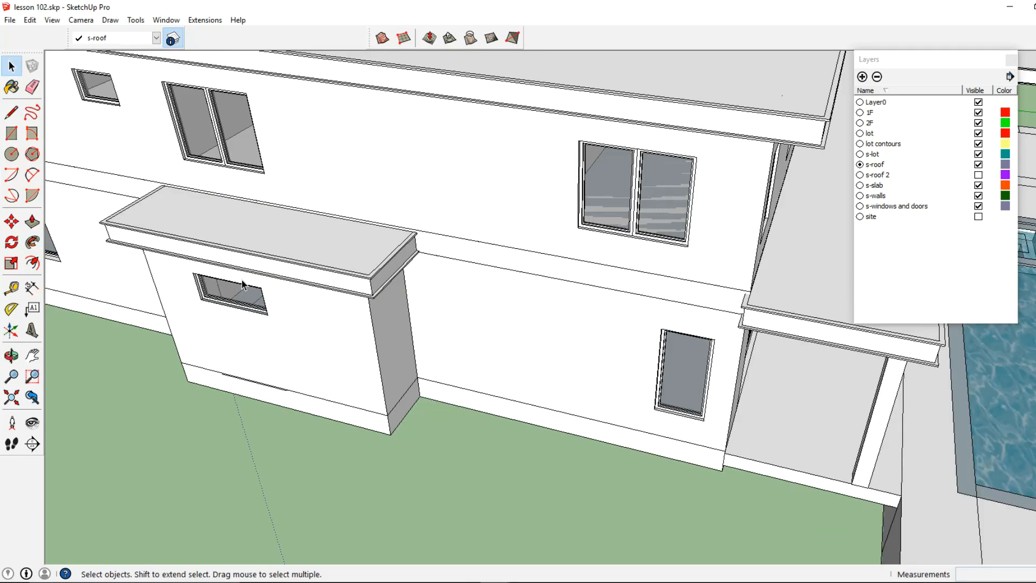
Examine the house's roofs and the detached pavilion beside the pool
scroll(248, 232, down, 3)
middle_drag(441, 167, 81, 205)
middle_drag(197, 147, 238, 286)
middle_drag(662, 326, 311, 334)
shift+middle_drag(557, 298, 476, 302)
scroll(390, 259, up, 5)
middle_drag(391, 259, 580, 398)
scroll(371, 402, up, 3)
middle_drag(370, 399, 445, 394)
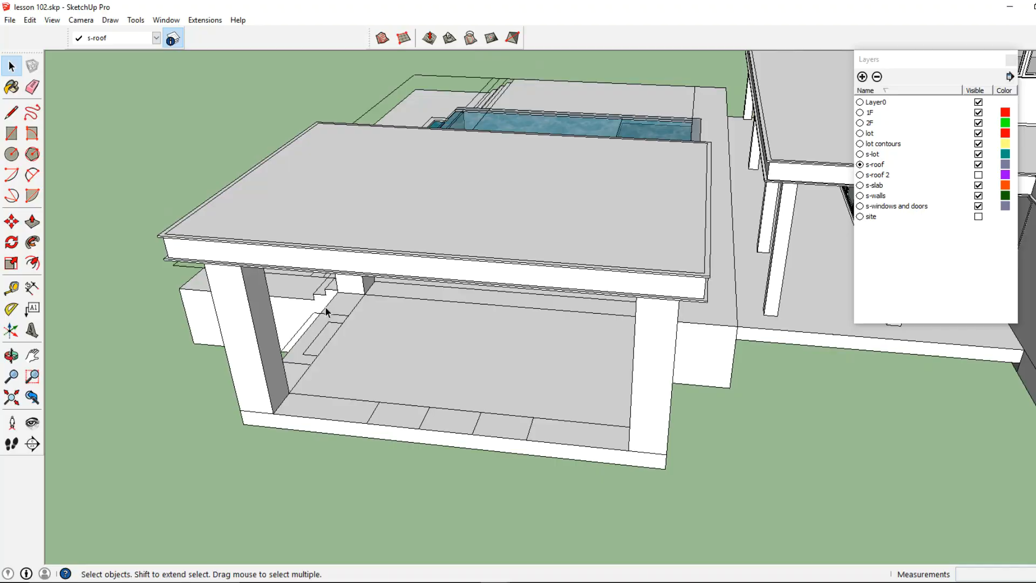
scroll(325, 308, down, 3)
middle_drag(341, 325, 205, 294)
scroll(203, 291, up, 5)
scroll(284, 321, down, 2)
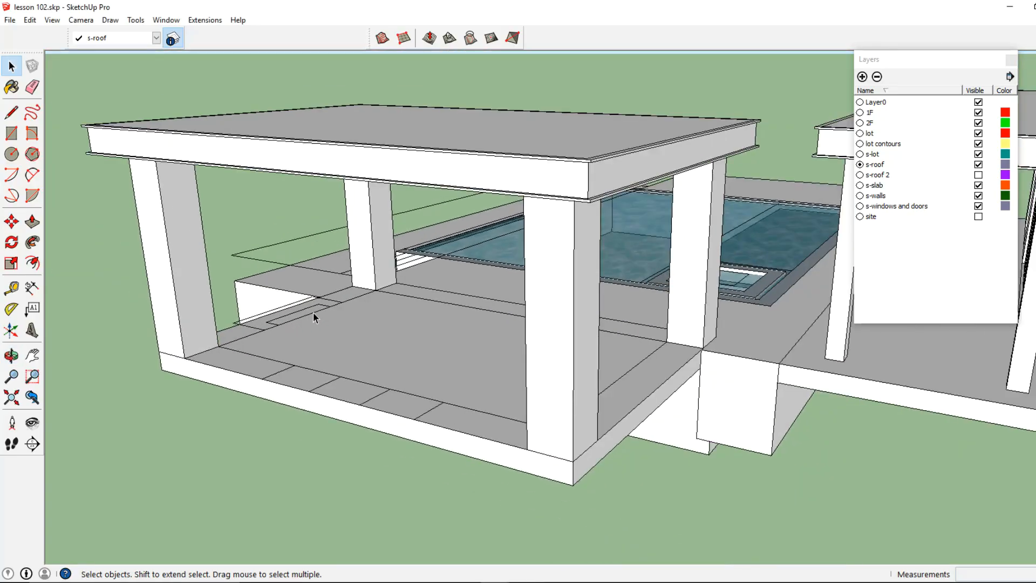
Open the group containing the pavilion's floor slab and hide the slab to work on the plan lines beneath
click(329, 358)
right_click(330, 359)
double_click(294, 349)
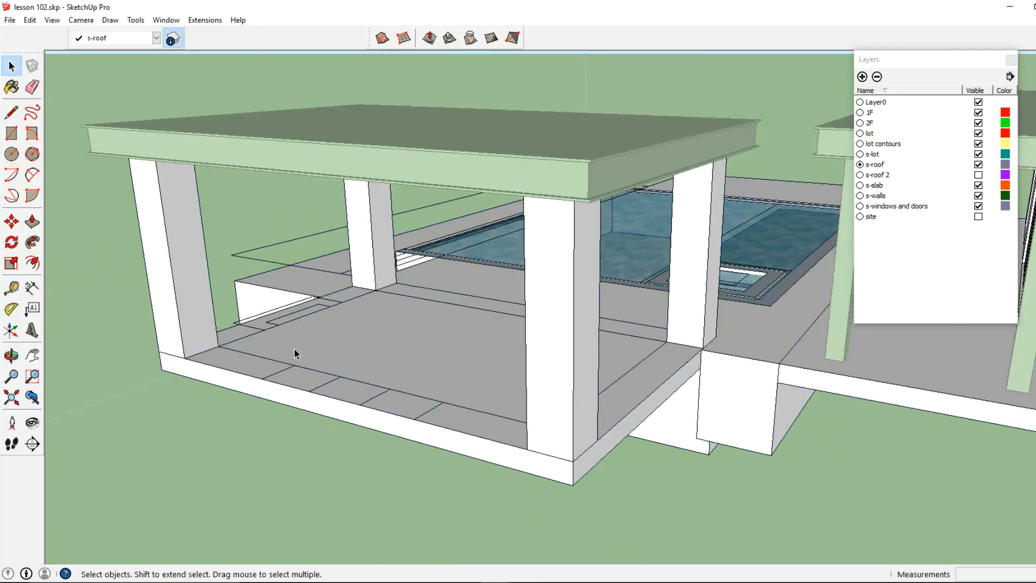
right_click(294, 349)
click(328, 387)
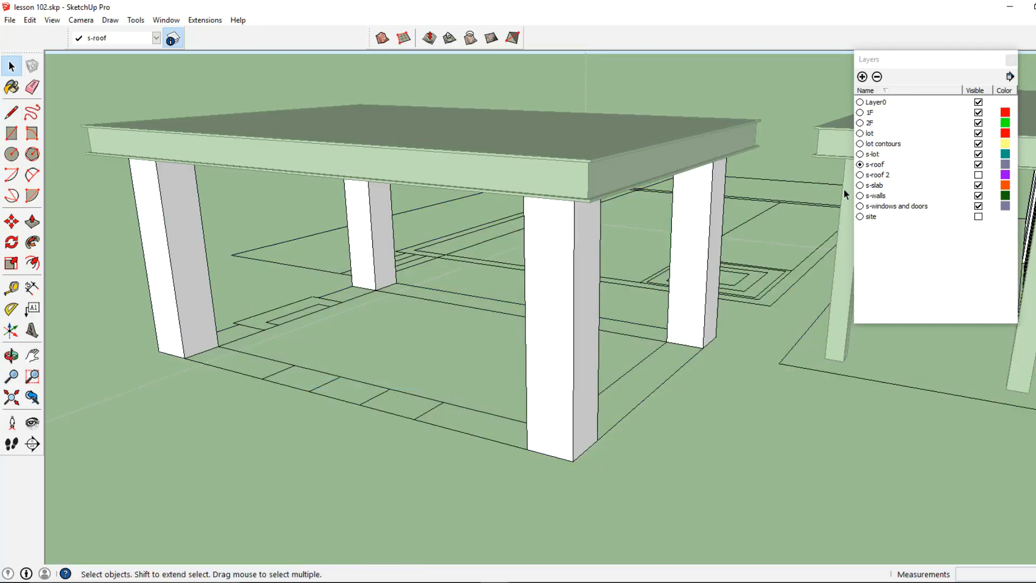
Make s-walls the current layer, draw a rectangle over the chimney outline at the pavilion's edge, and group it
click(860, 196)
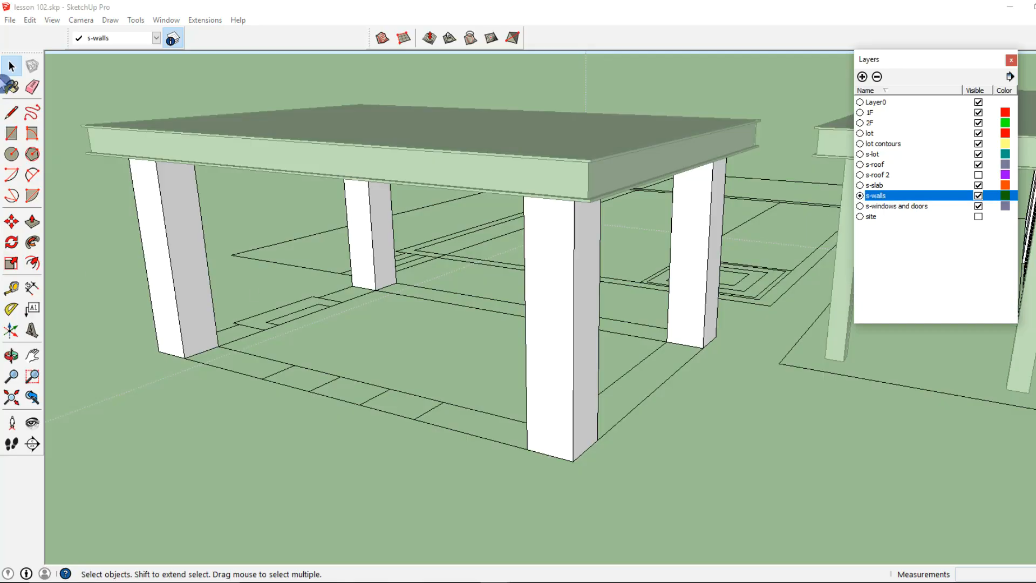
click(12, 133)
scroll(252, 284, up, 1)
click(240, 311)
click(326, 281)
scroll(191, 246, up, 1)
click(8, 61)
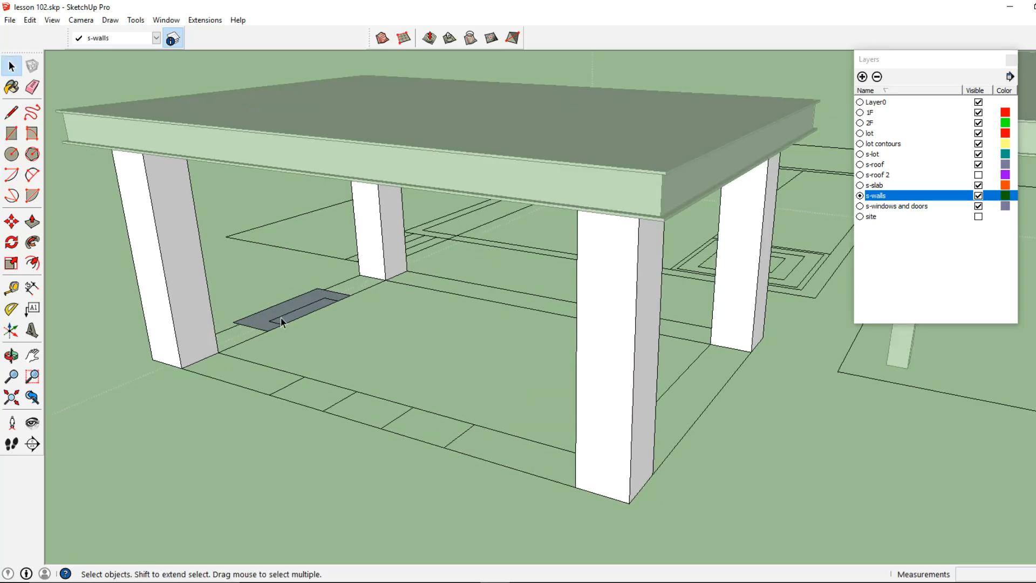
double_click(259, 325)
right_click(262, 328)
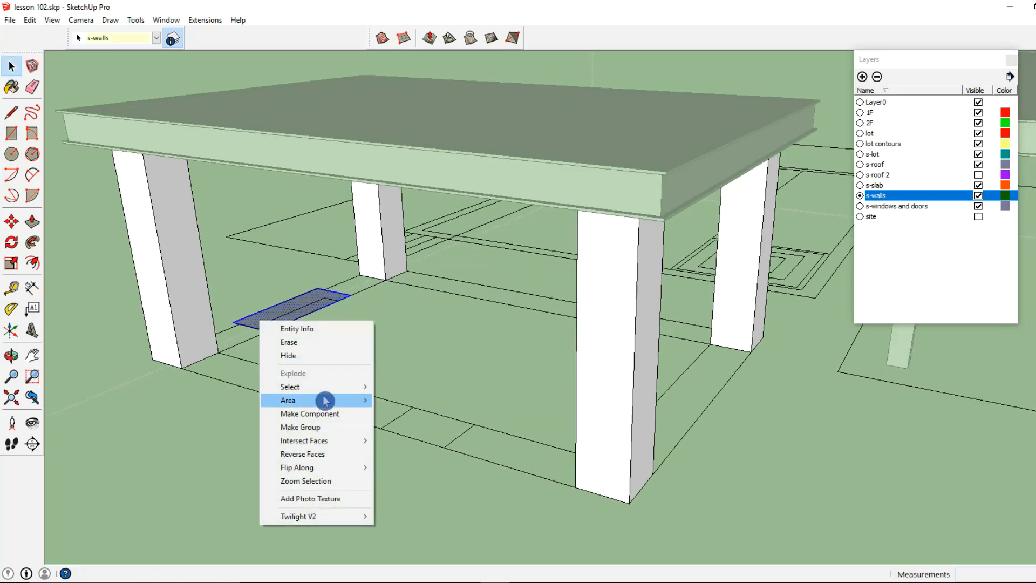
click(322, 425)
Open the rectangle's group and extrude the face up to the top of the pavilion roof
double_click(262, 316)
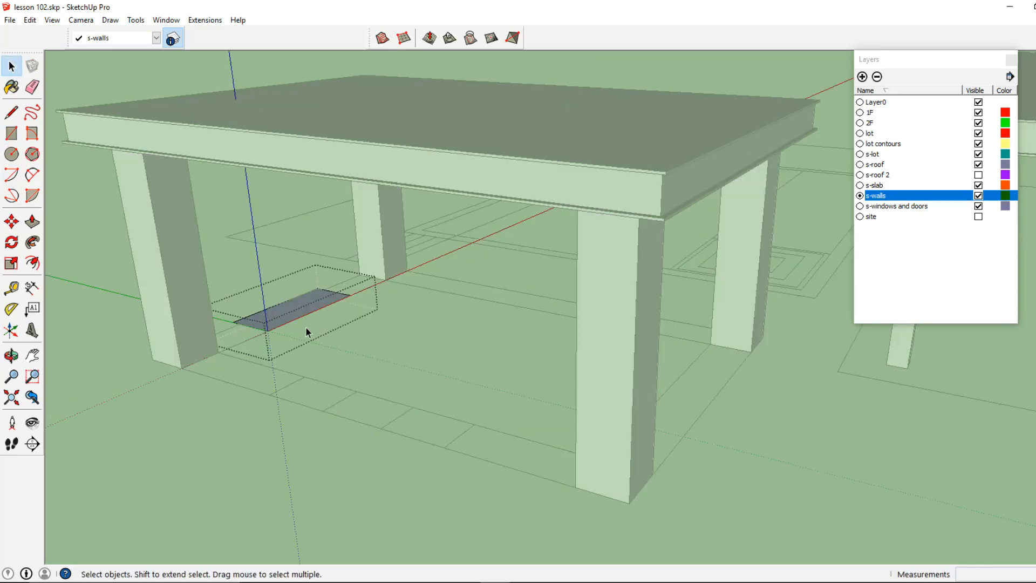
click(33, 223)
click(275, 320)
middle_drag(243, 265, 294, 372)
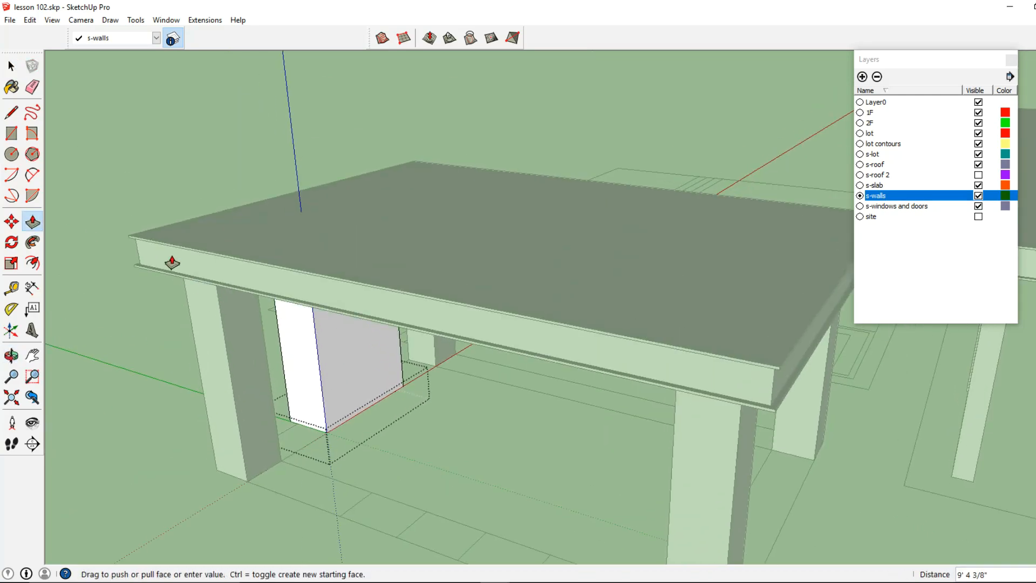
click(137, 242)
Extend the chimney 2' above the pavilion roof and add a separate 4" band on top
click(291, 203)
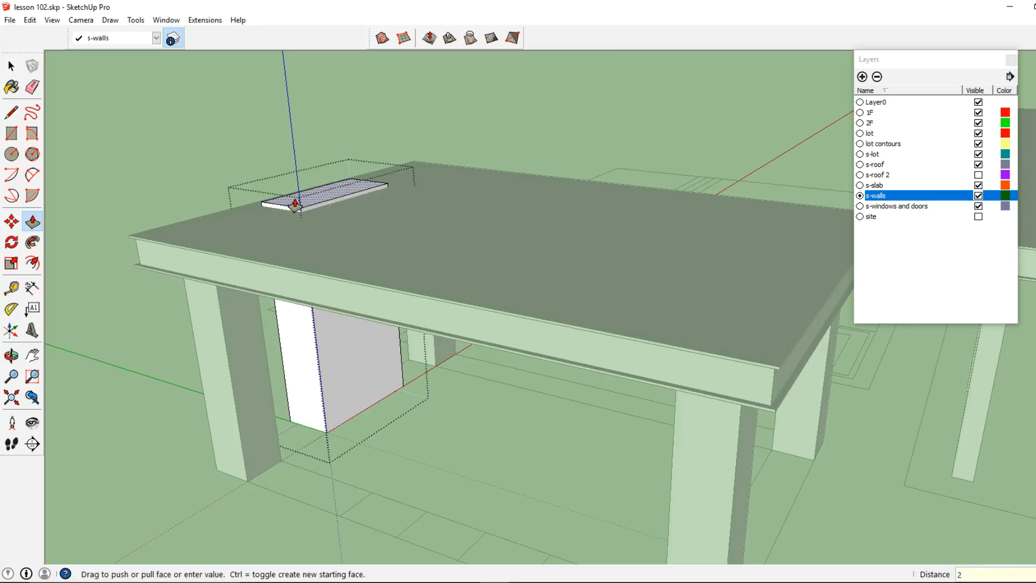
key(Return)
mouse_move(296, 199)
middle_down()
mouse_move(518, 171)
mouse_move(444, 223)
mouse_move(494, 210)
mouse_move(464, 210)
mouse_move(469, 219)
mouse_move(430, 232)
mouse_move(444, 223)
middle_up()
click(471, 210)
text(4 7/16")
key(Return)
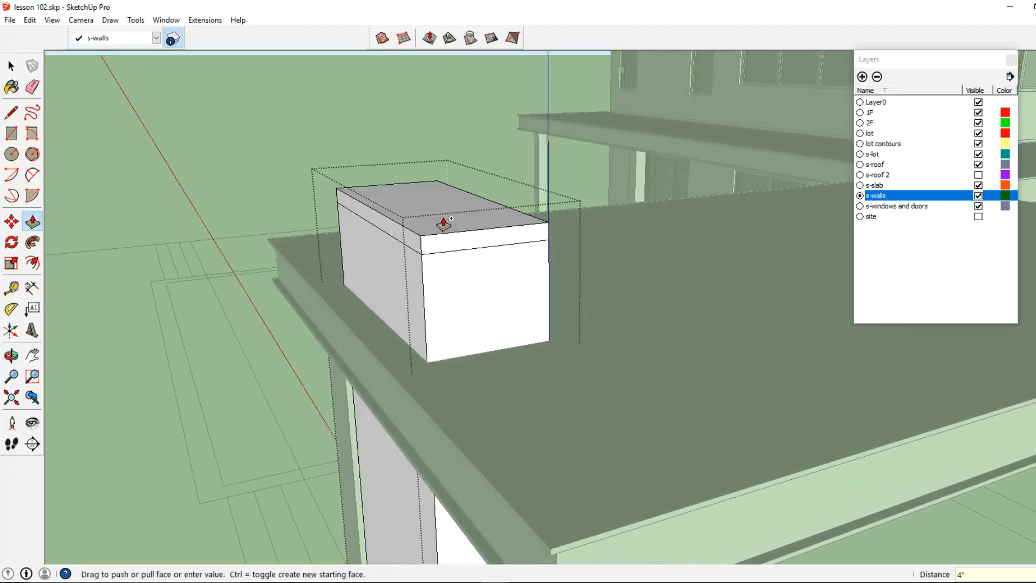
Add a separate 16" section above the band, topped by a 4" cap
middle_drag(443, 223, 423, 236)
click(423, 236)
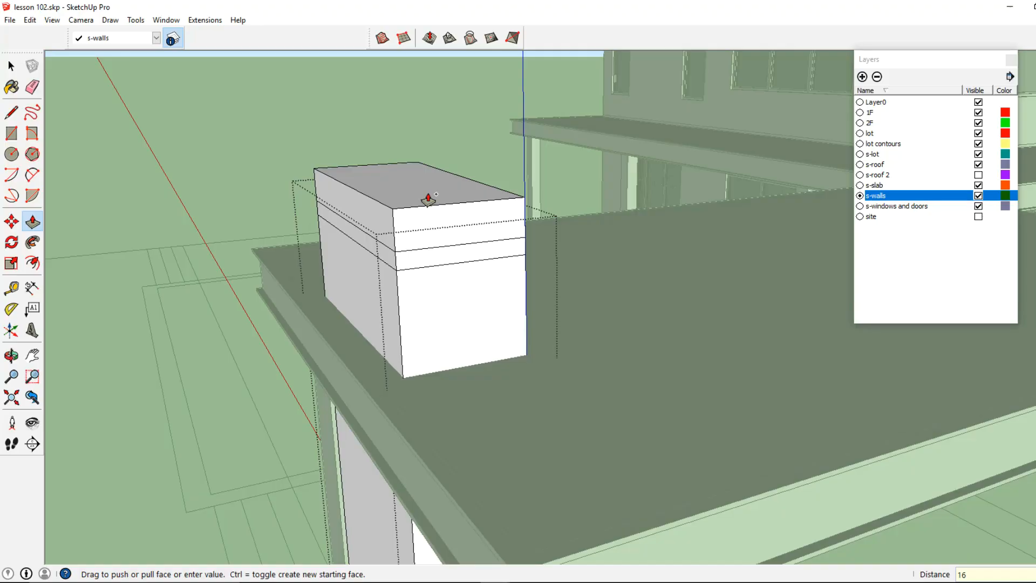
key(Return)
click(428, 167)
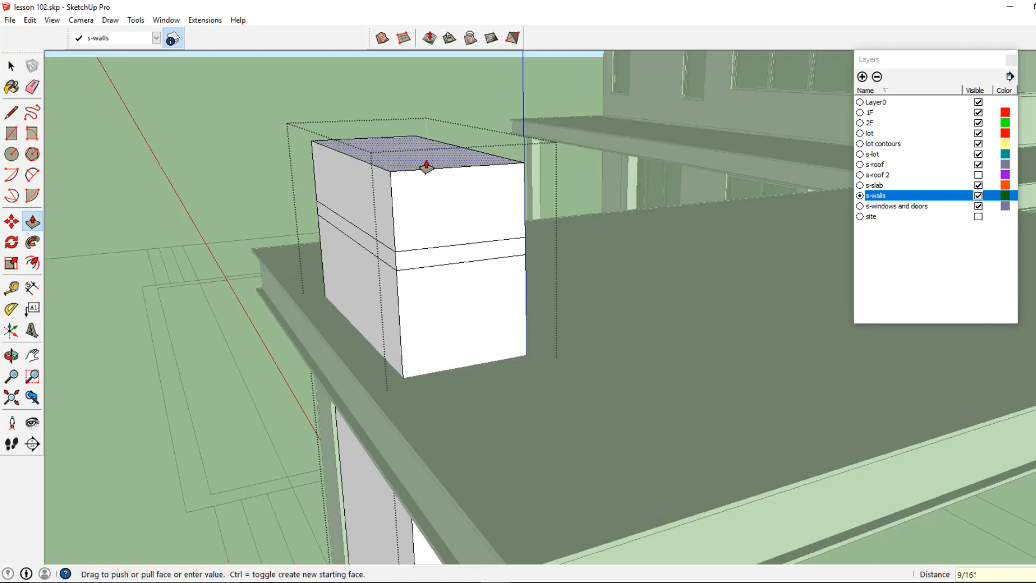
text(4)
key(Return)
Pull the cap's four side faces outward by 6" each to form an overhang
middle_drag(426, 157, 433, 273)
click(445, 266)
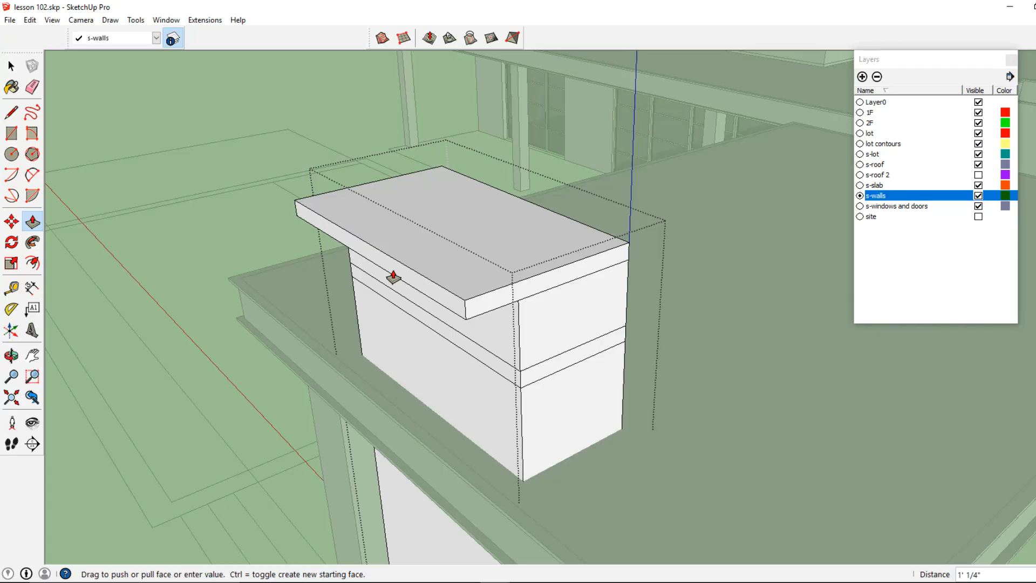
text(6)
key(Return)
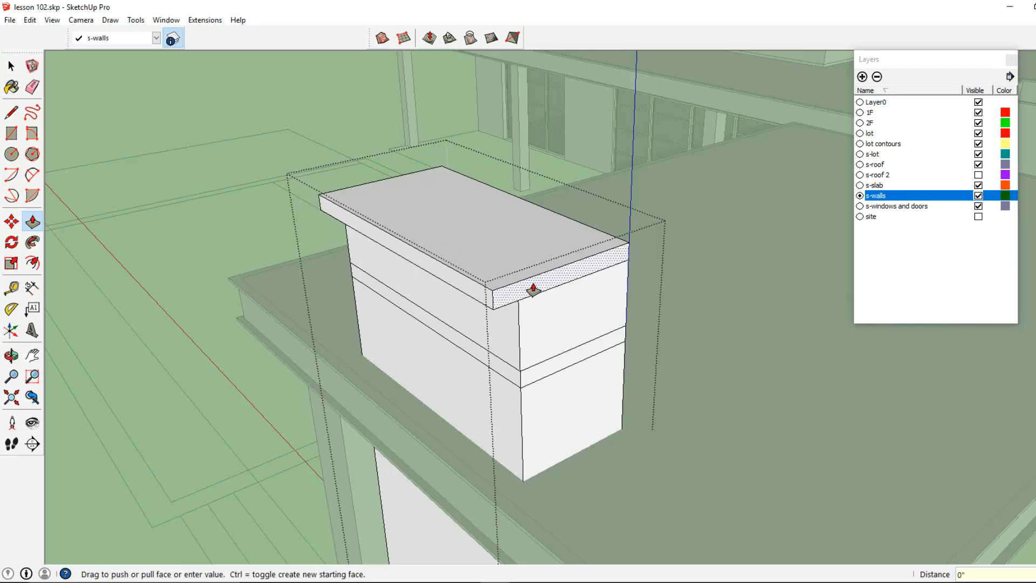
drag(531, 290, 537, 296)
text(6)
key(Return)
middle_drag(538, 296, 268, 250)
drag(338, 189, 347, 193)
text(6)
key(Return)
middle_drag(346, 193, 493, 178)
drag(492, 178, 502, 176)
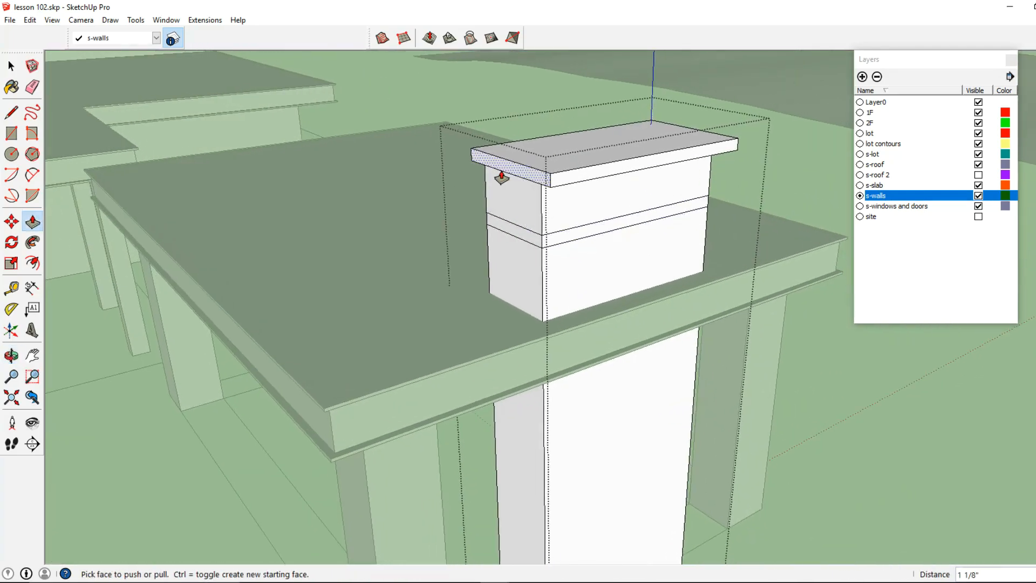
text(6)
key(Return)
Offset the edges of the side faces just below the cap inward by 4"
middle_drag(501, 177, 317, 201)
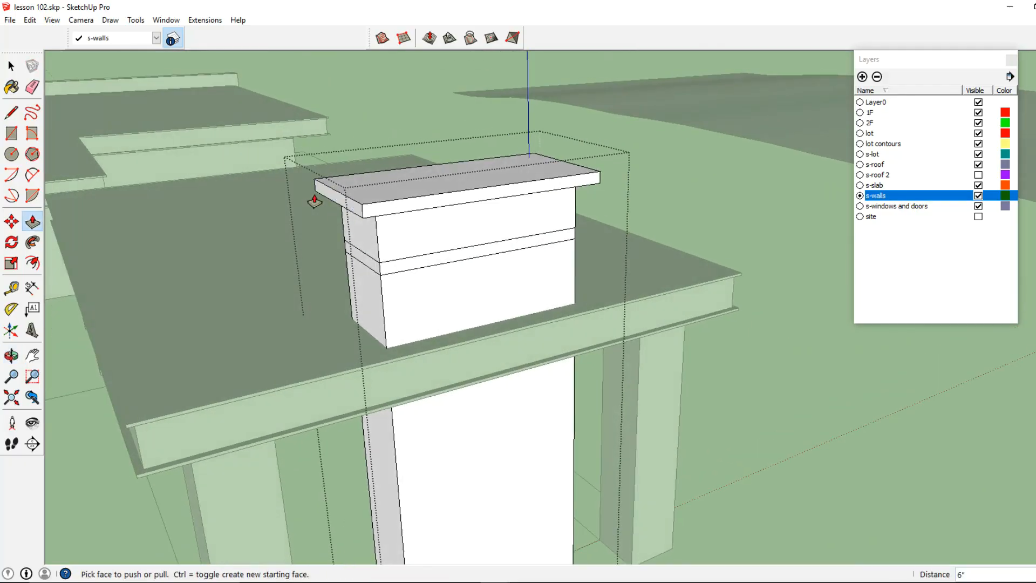
click(35, 265)
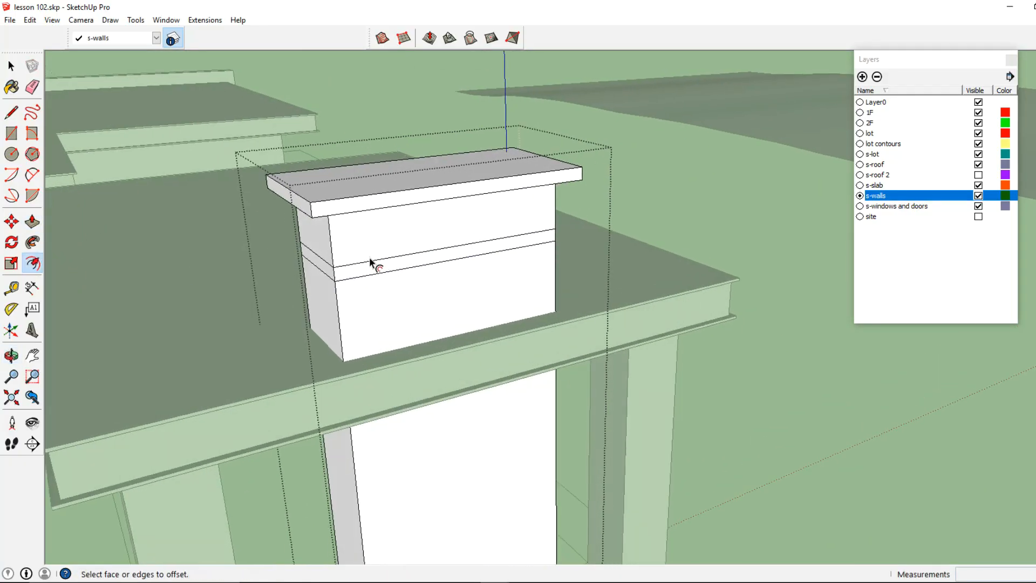
click(353, 237)
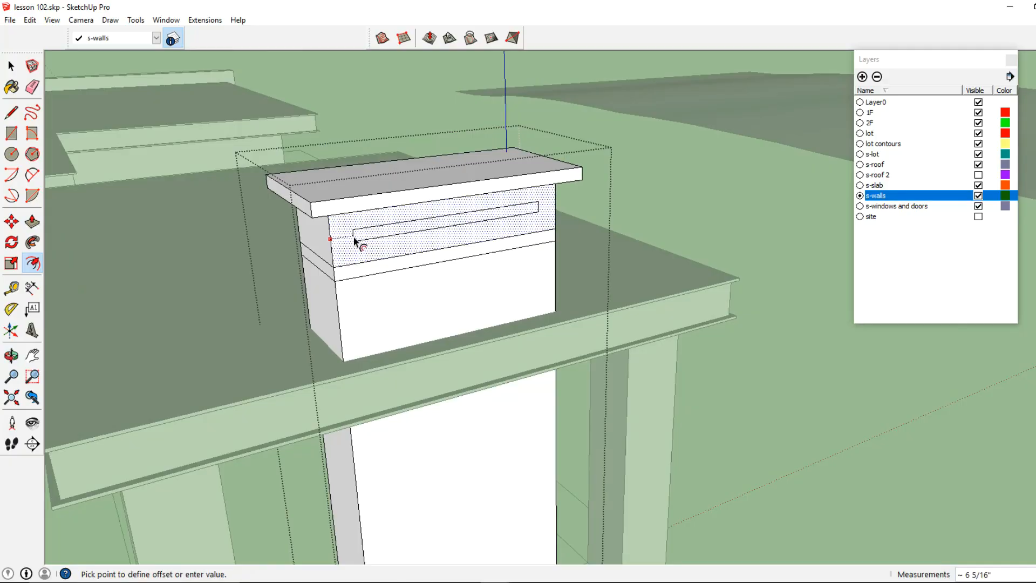
text(4)
key(Return)
middle_drag(353, 235, 411, 257)
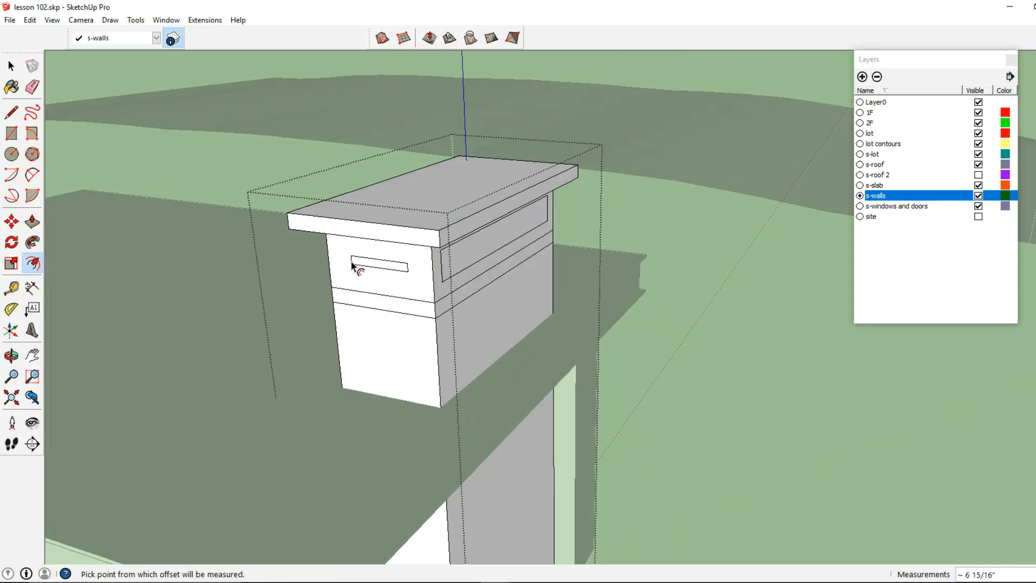
scroll(241, 254, down, 5)
Push the inset faces through the chimney's upper section, 2' 6" from the long side and 6' from the short side
middle_drag(240, 254, 363, 243)
key(p)
click(363, 242)
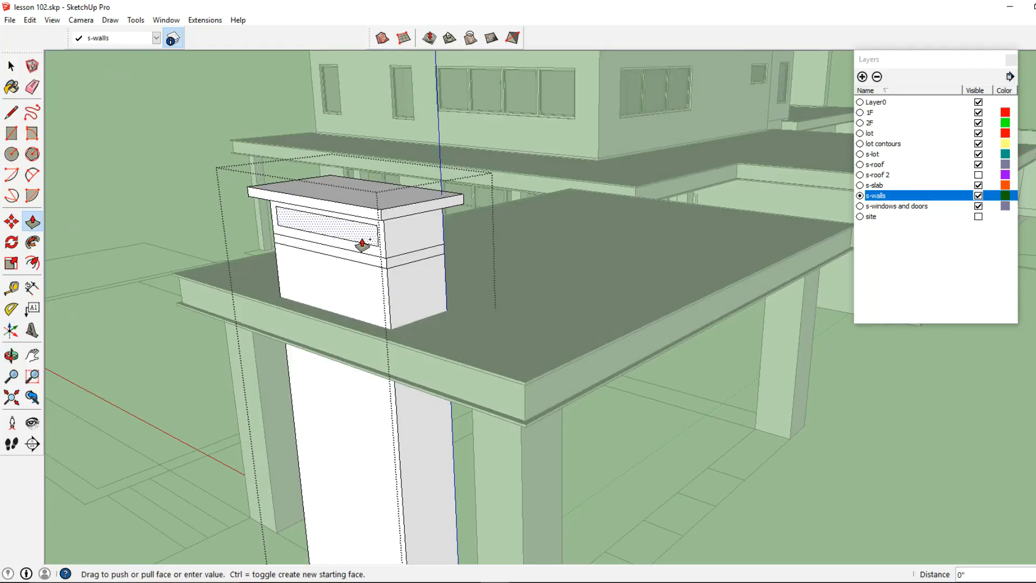
key(ctrl)
click(444, 251)
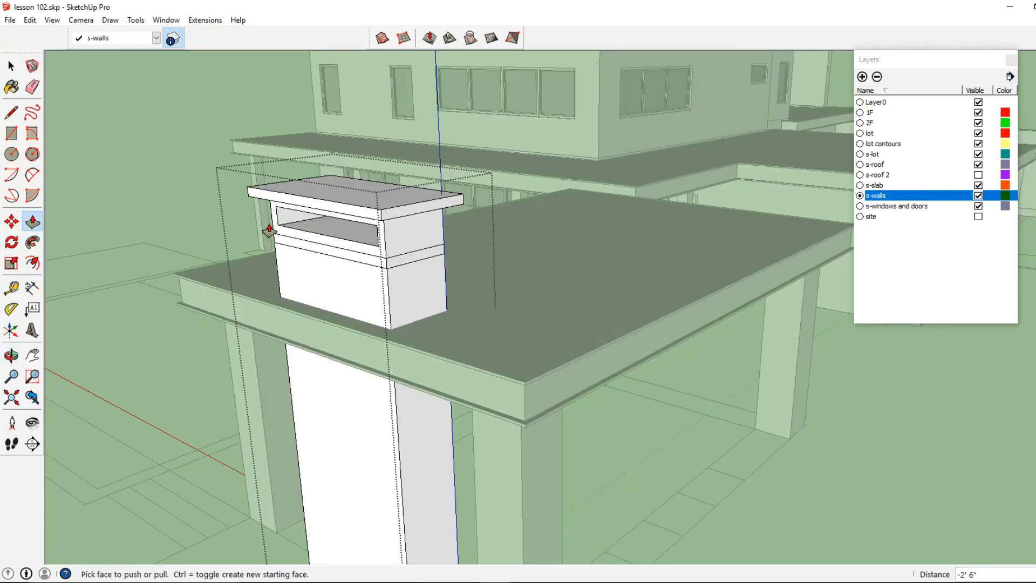
middle_drag(267, 231, 647, 260)
click(726, 254)
middle_drag(728, 254, 522, 268)
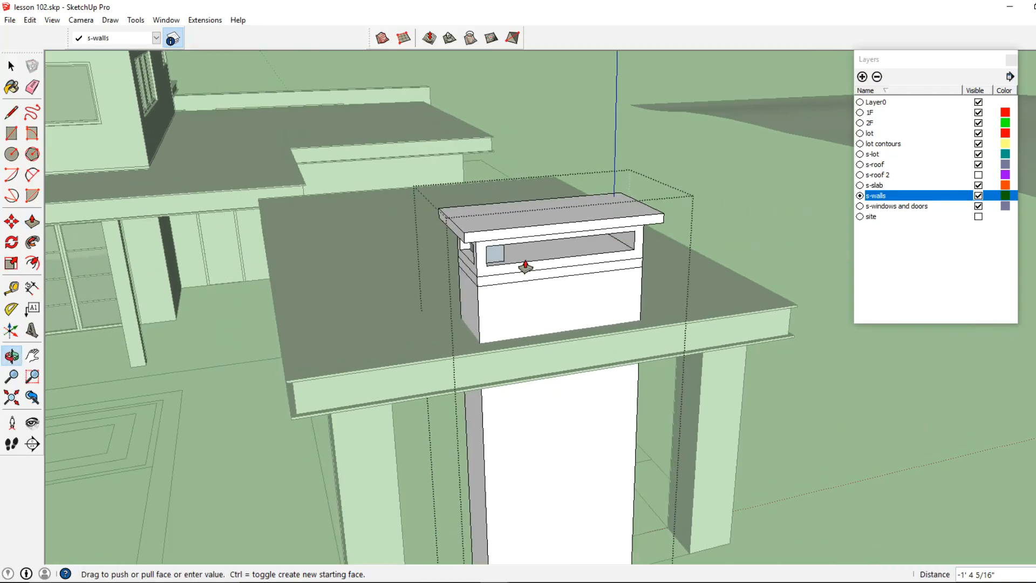
key(Escape)
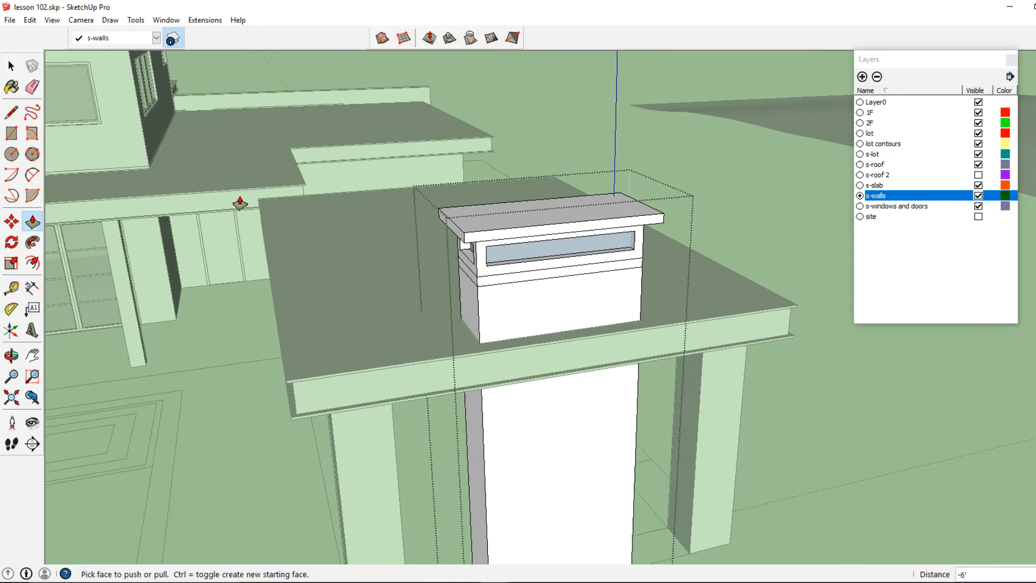
Select all of the chimney's geometry and intersect its faces with the selection
click(10, 68)
middle_drag(243, 119, 607, 126)
drag(363, 218, 335, 225)
right_click(503, 176)
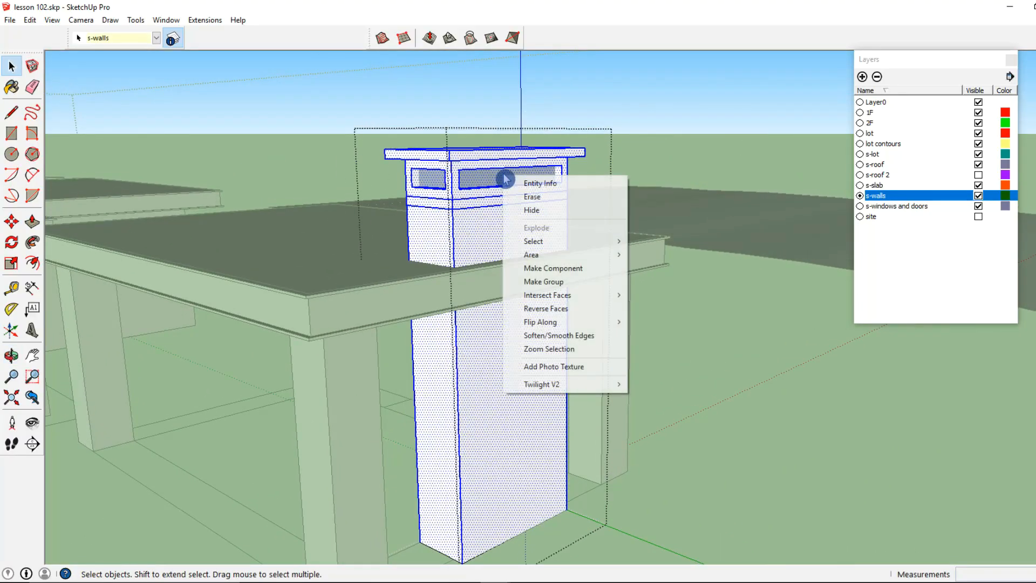
click(652, 321)
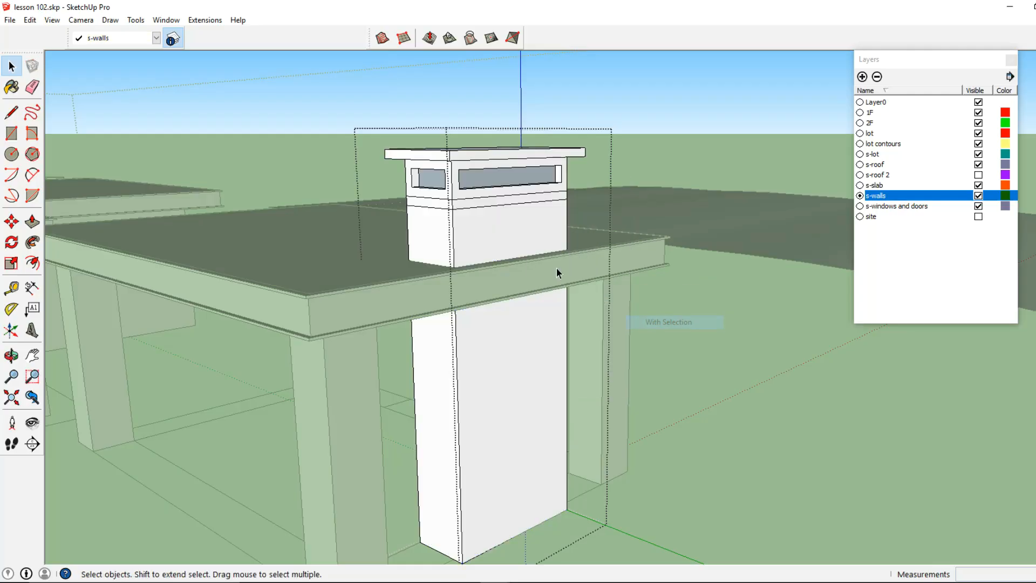
Delete the leftover faces blocking the openings below the cap
scroll(568, 277, up, 5)
key(Delete)
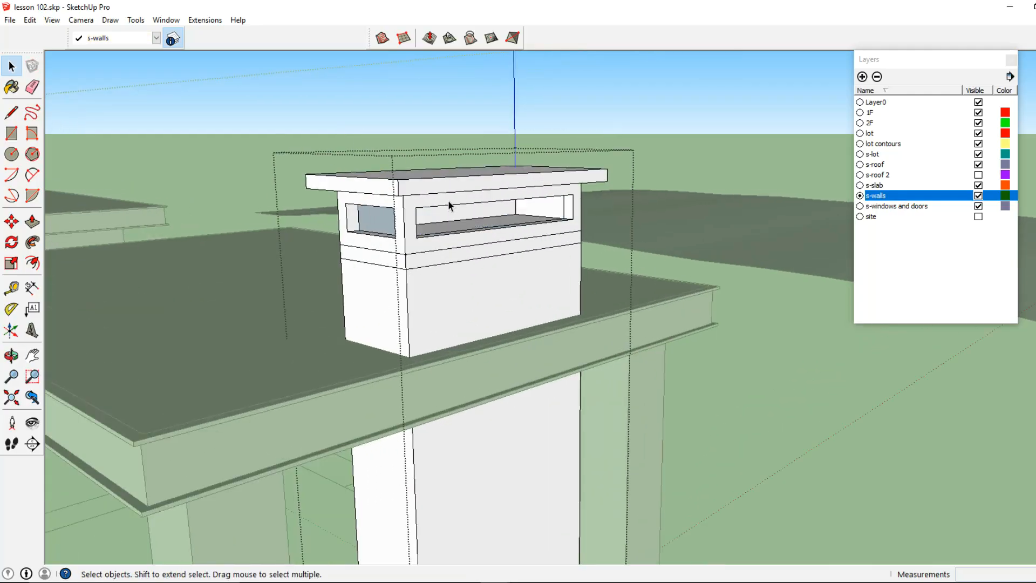
middle_drag(452, 223, 574, 199)
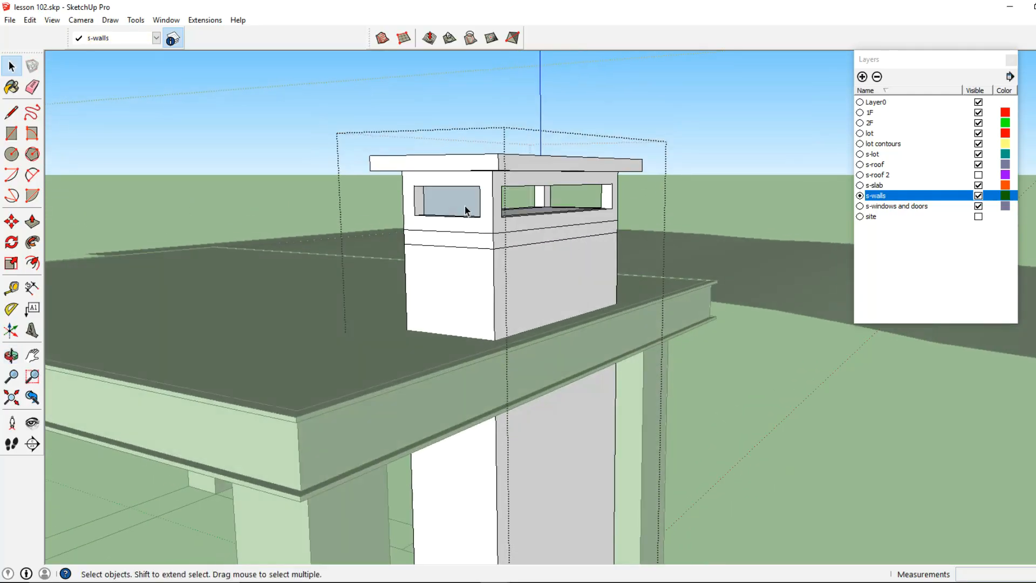
middle_drag(469, 206, 421, 248)
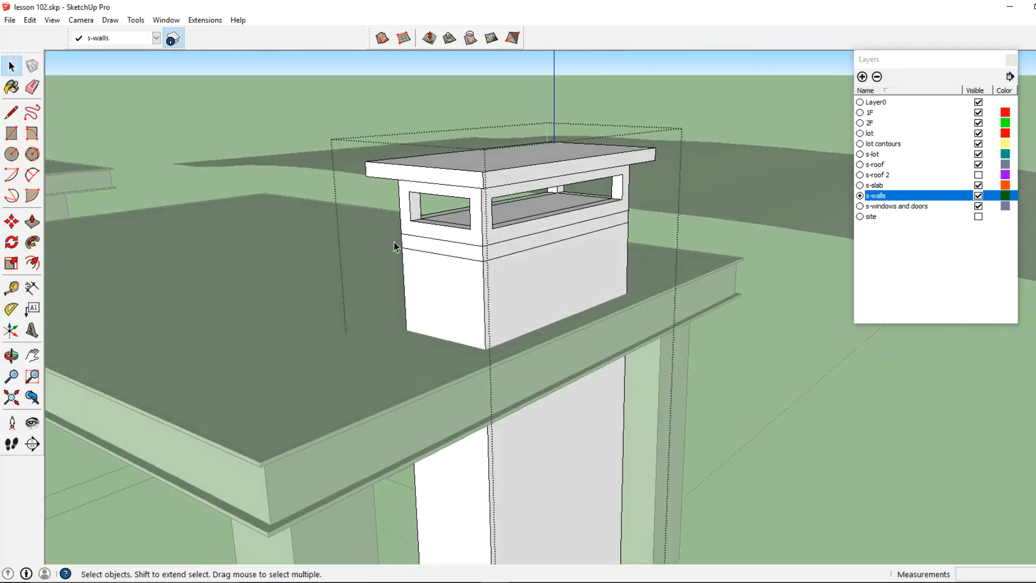
Pull the side faces of the narrow band below the openings outward by 1"
click(32, 221)
scroll(439, 290, up, 3)
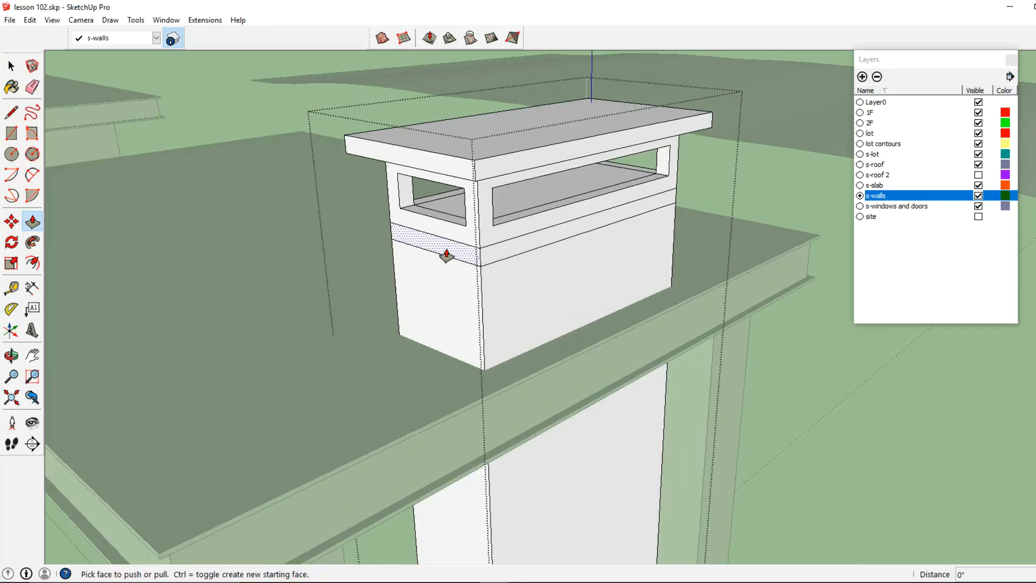
click(441, 255)
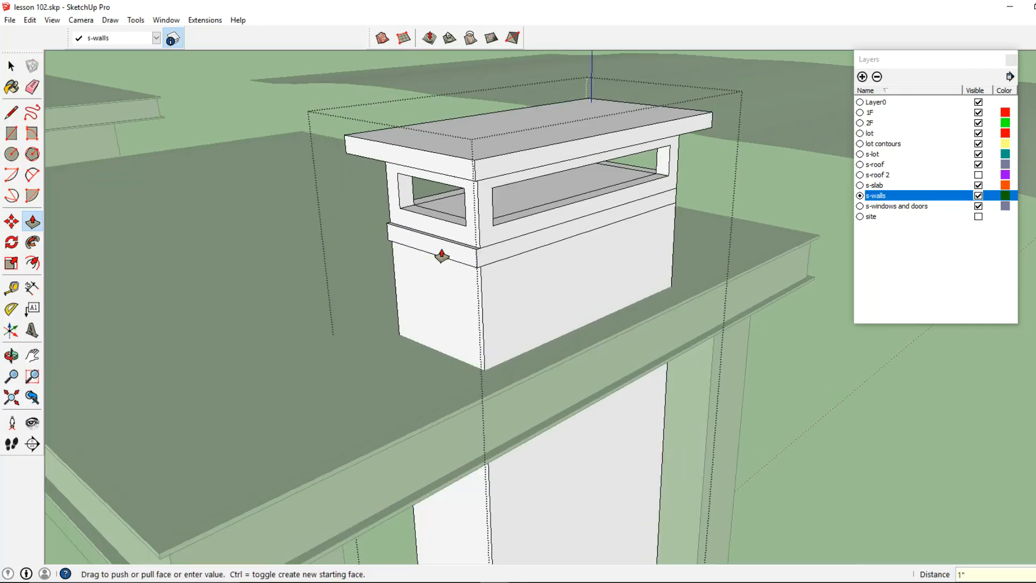
key(Escape)
middle_drag(601, 248, 639, 174)
double_click(551, 249)
double_click(522, 200)
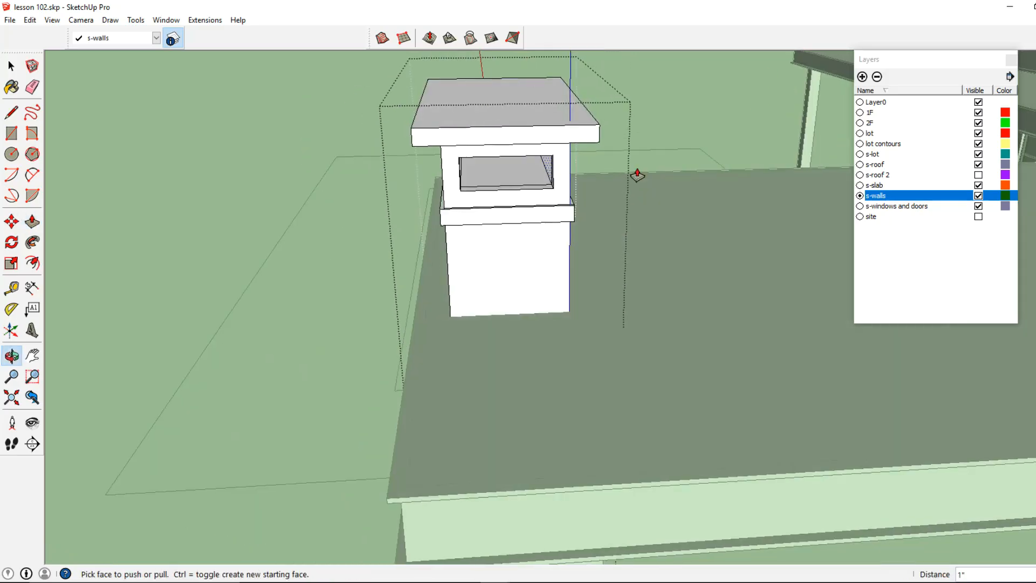
Push the inner floor face below the chimney's upper openings down by about 1' 11 3/4" and close the chimney group
click(508, 173)
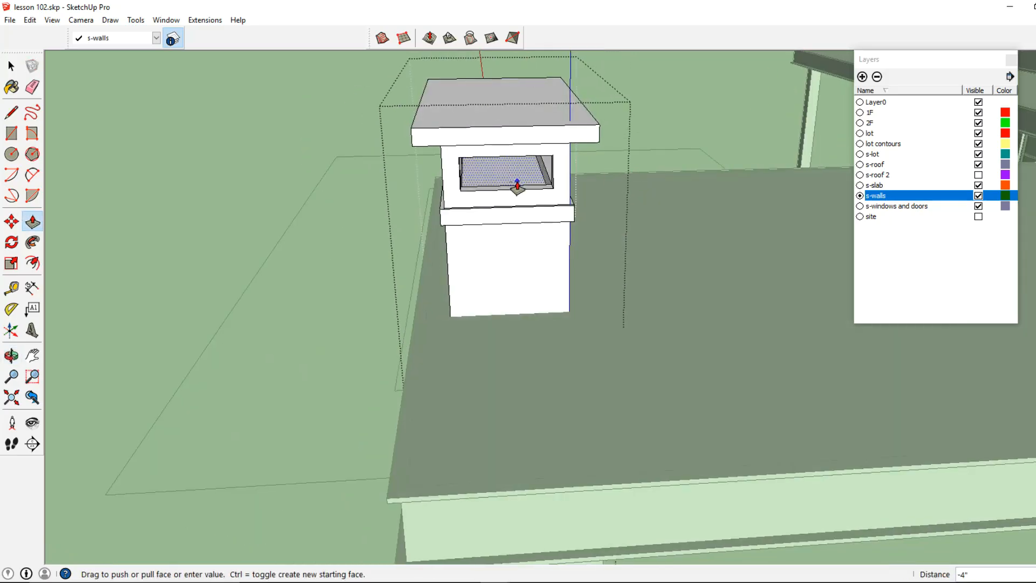
click(501, 260)
mouse_move(513, 234)
middle_down()
mouse_move(465, 180)
mouse_move(518, 199)
middle_up()
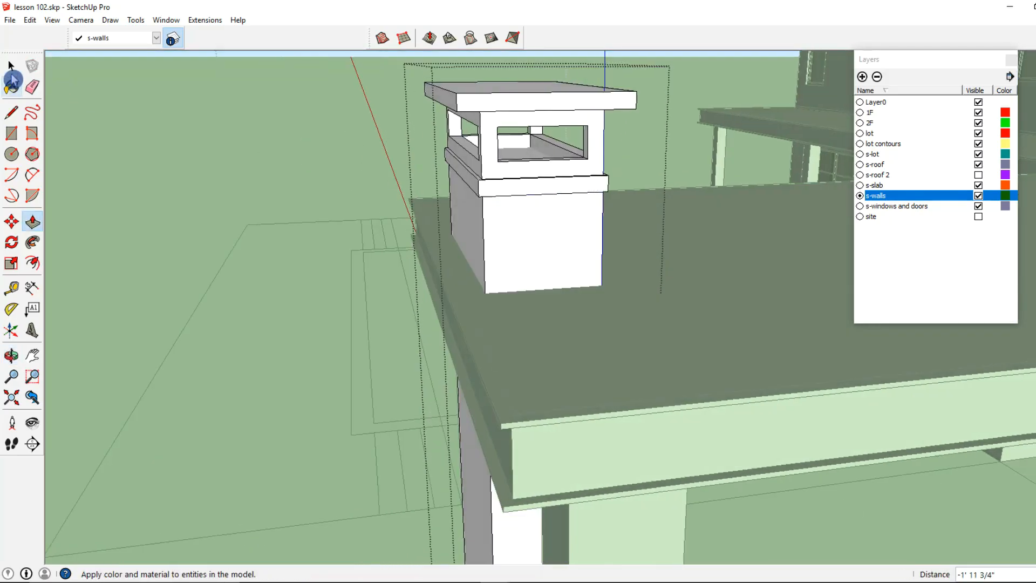
click(11, 67)
click(331, 144)
click(331, 144)
Sketch a centred fireplace opening above the base of the chimney wall, 1' 4" high and extending 2' to each side
middle_drag(544, 261, 411, 185)
shift+middle_drag(464, 270, 347, 117)
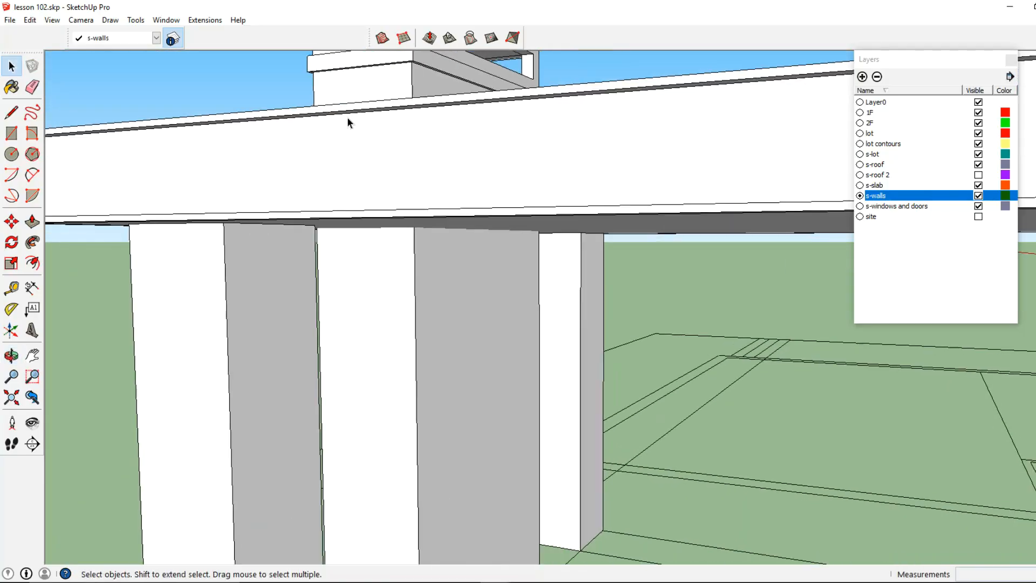
scroll(378, 126, down, 5)
middle_drag(412, 136, 436, 215)
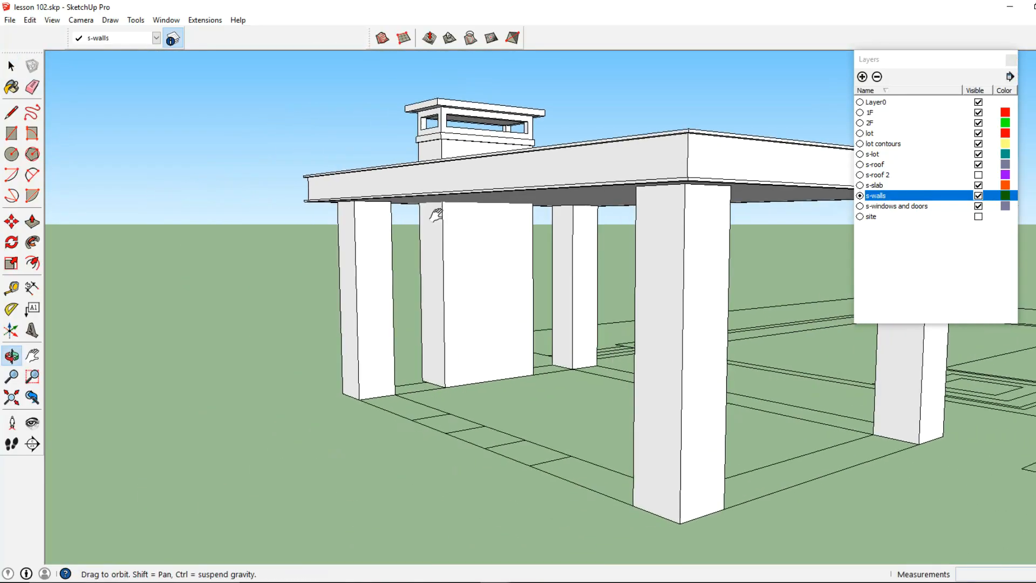
scroll(463, 285, up, 5)
click(11, 113)
middle_drag(455, 331, 491, 407)
click(483, 414)
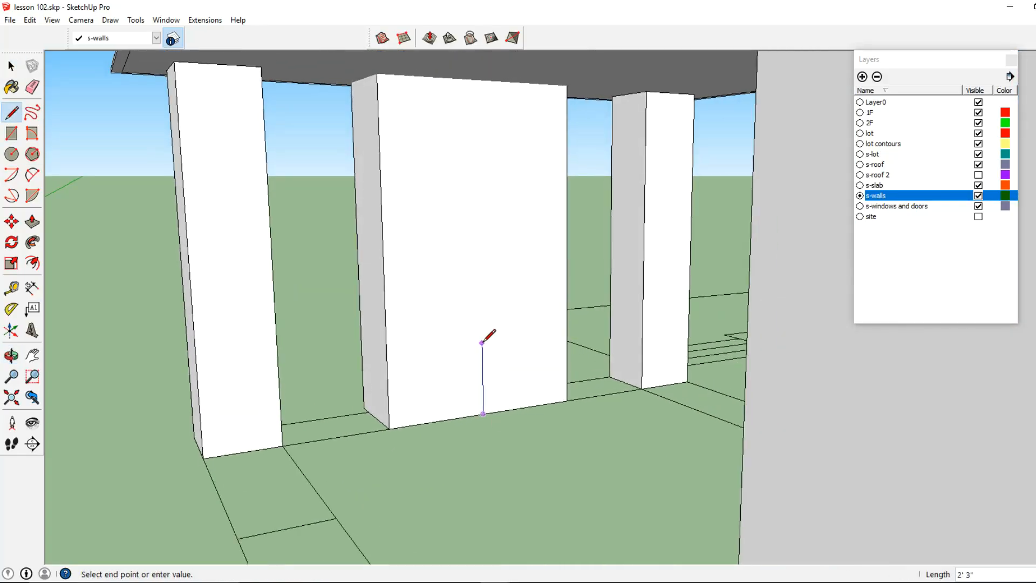
middle_drag(491, 271, 472, 328)
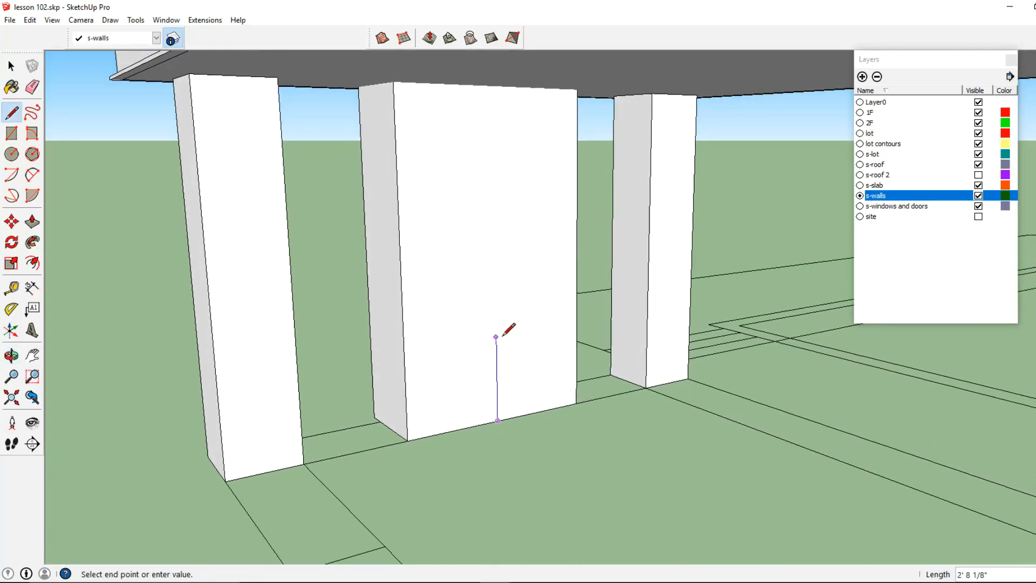
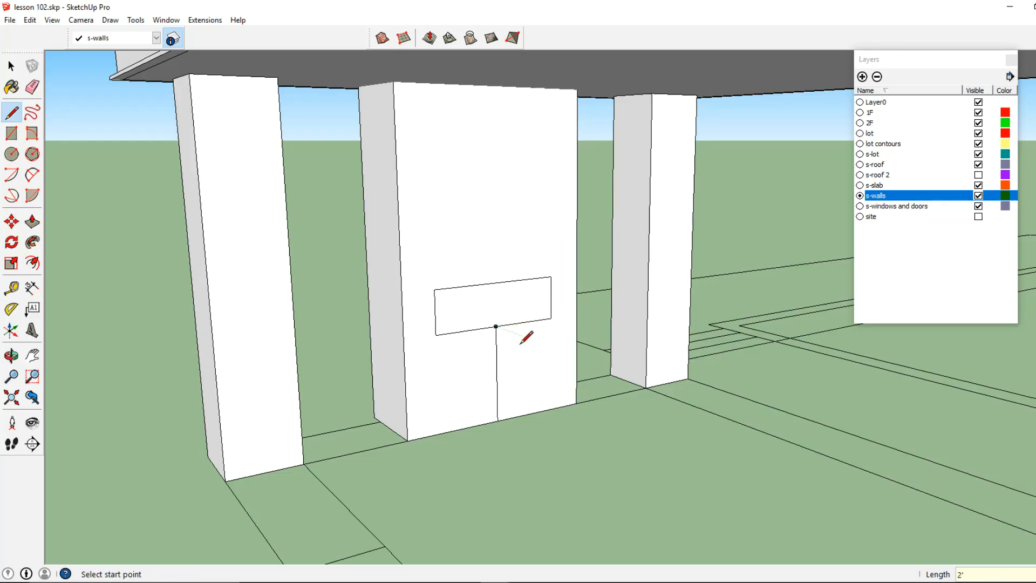
Delete the vertical construction line between the wall's base and the fireplace rectangle
click(11, 66)
click(495, 356)
key(Delete)
Try to push the fireplace rectangle into the chimney wall from outside its group
click(33, 222)
scroll(513, 330, up, 3)
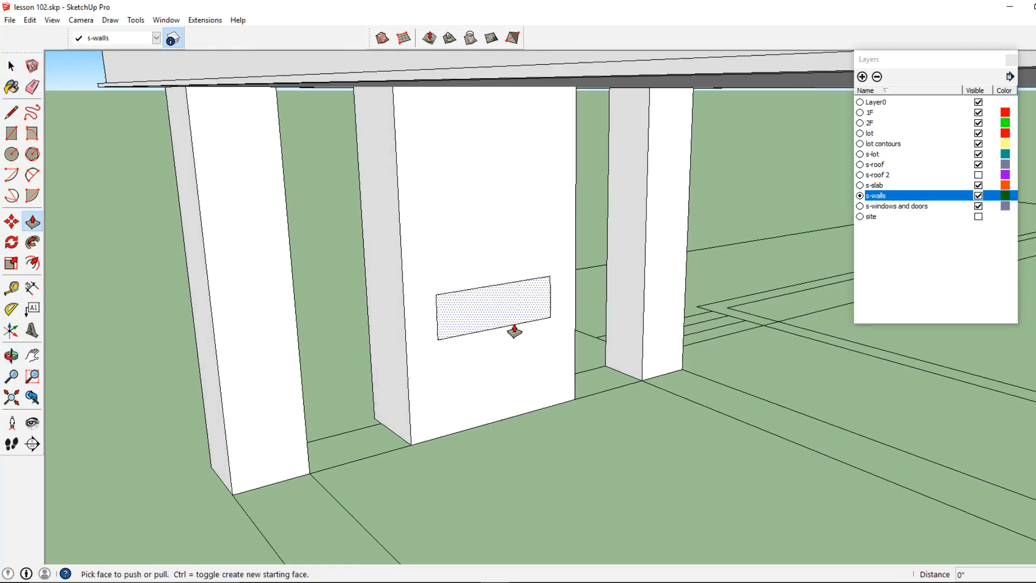
click(522, 323)
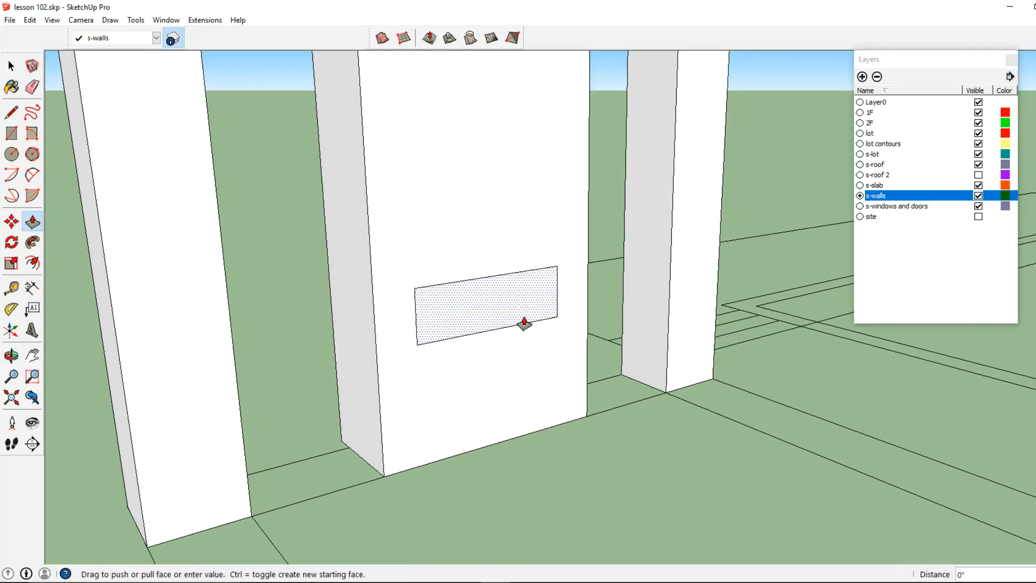
click(499, 312)
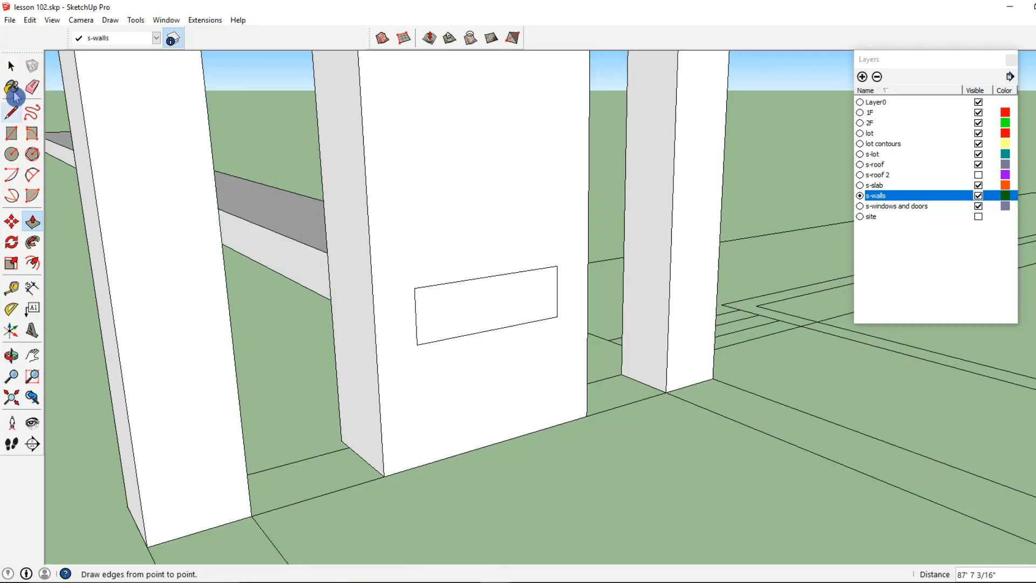
Cut the fireplace rectangle and paste it in place inside the chimney wall's group
click(11, 66)
key(ctrl+a)
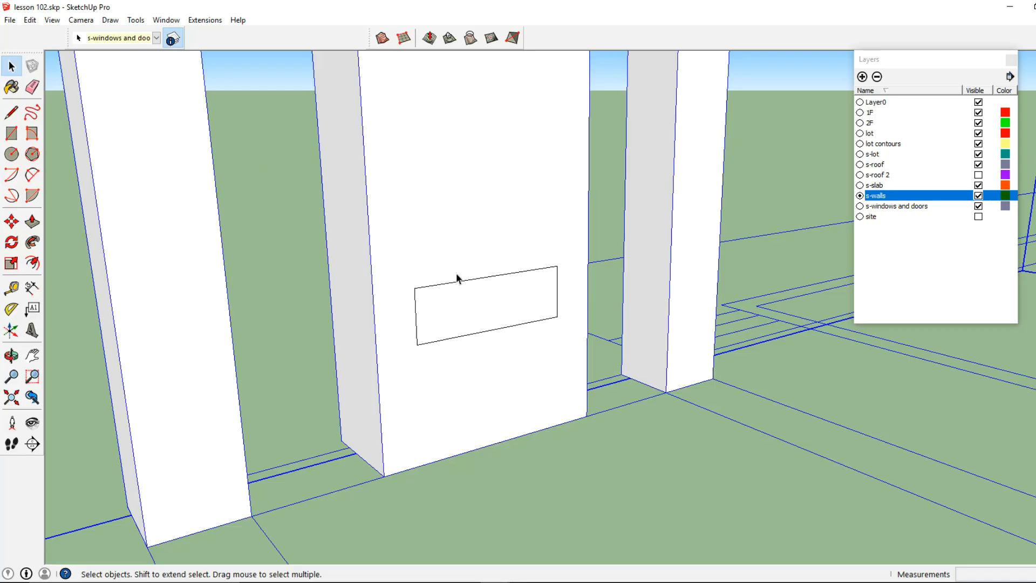
click(460, 305)
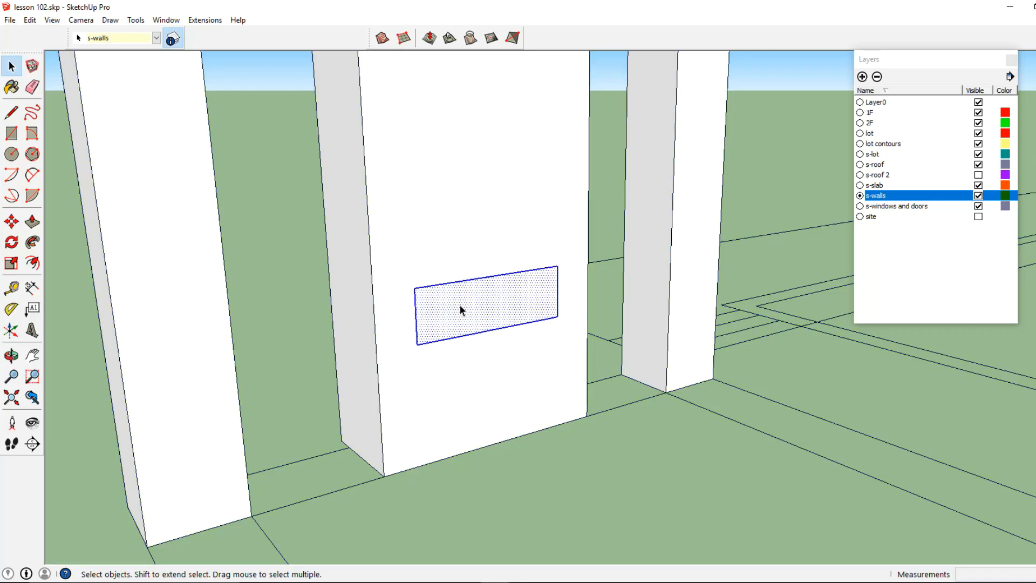
click(30, 20)
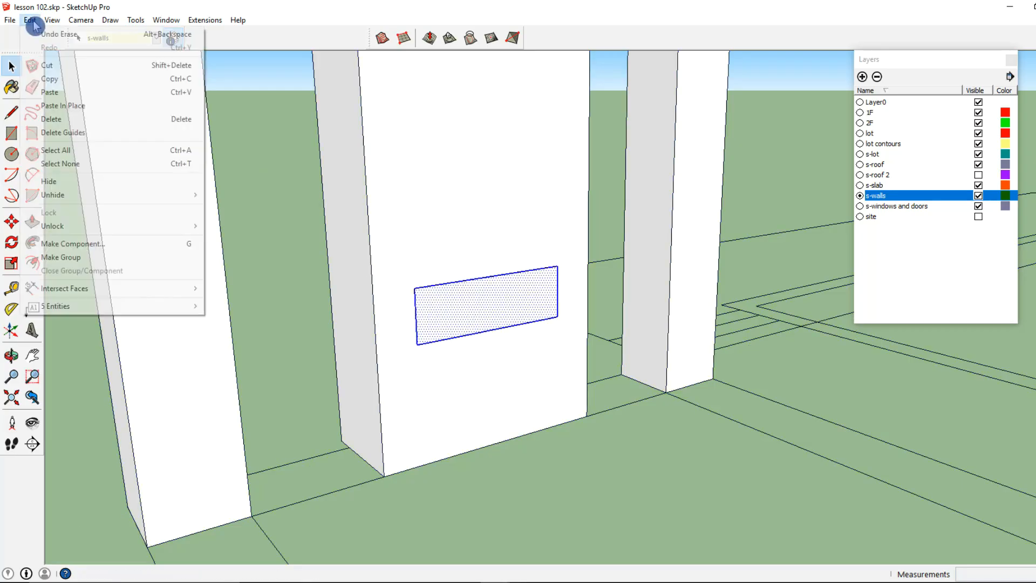
click(51, 65)
click(451, 238)
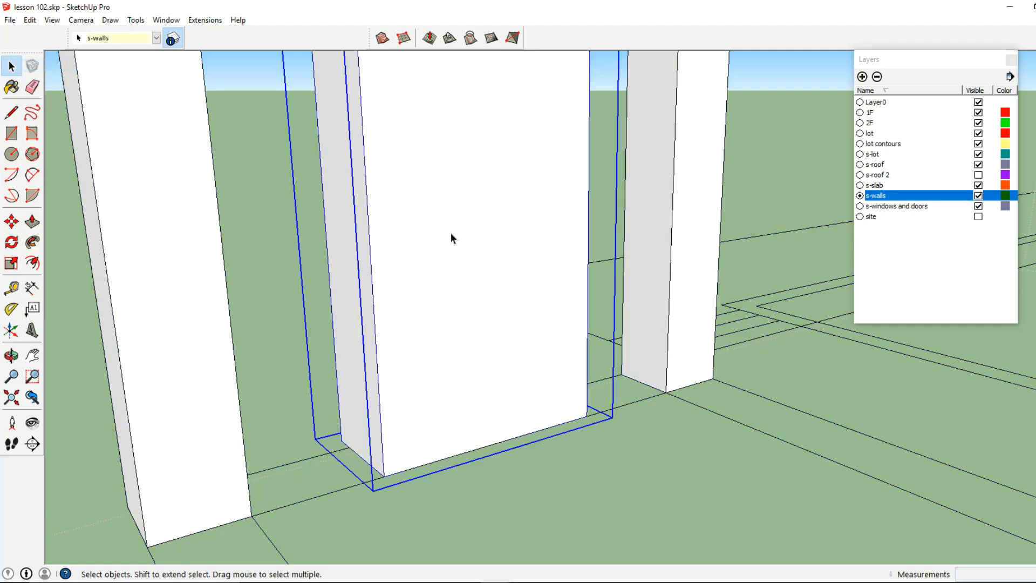
double_click(451, 238)
click(30, 20)
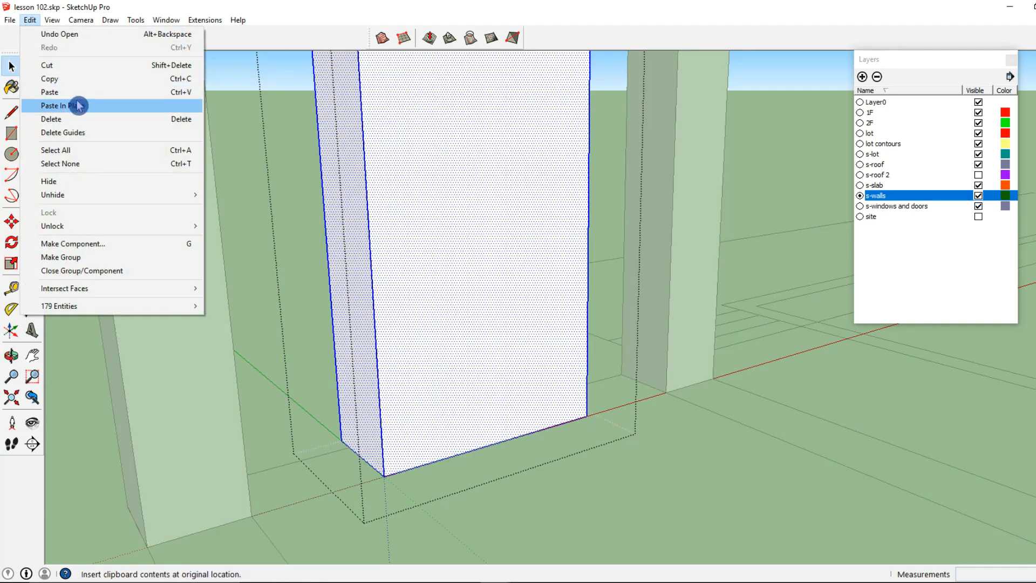
click(63, 105)
Push the fireplace rectangle about 1' 3" into the chimney wall to form a recess
click(463, 324)
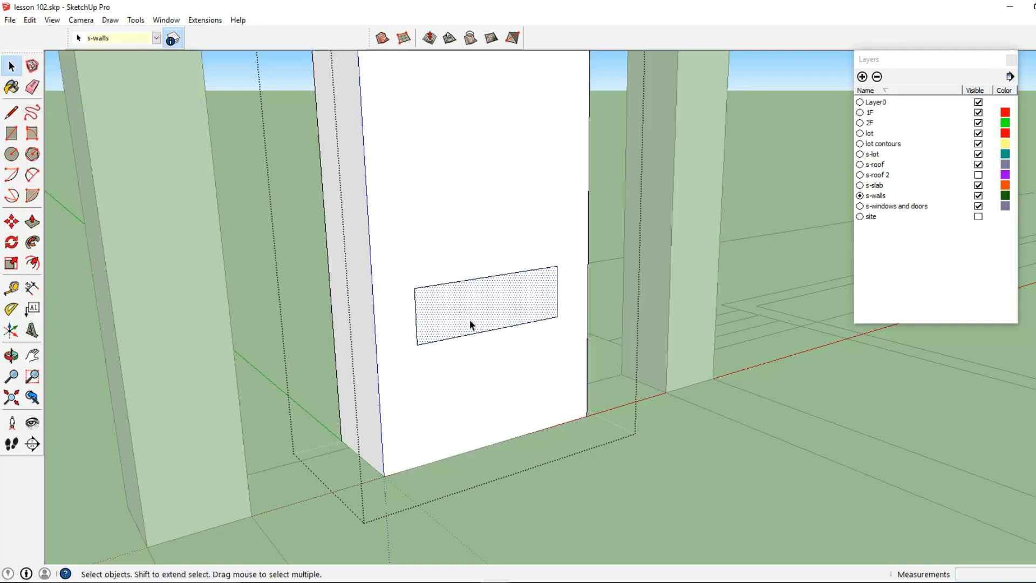
scroll(469, 324, up, 3)
click(32, 221)
middle_drag(434, 317, 506, 307)
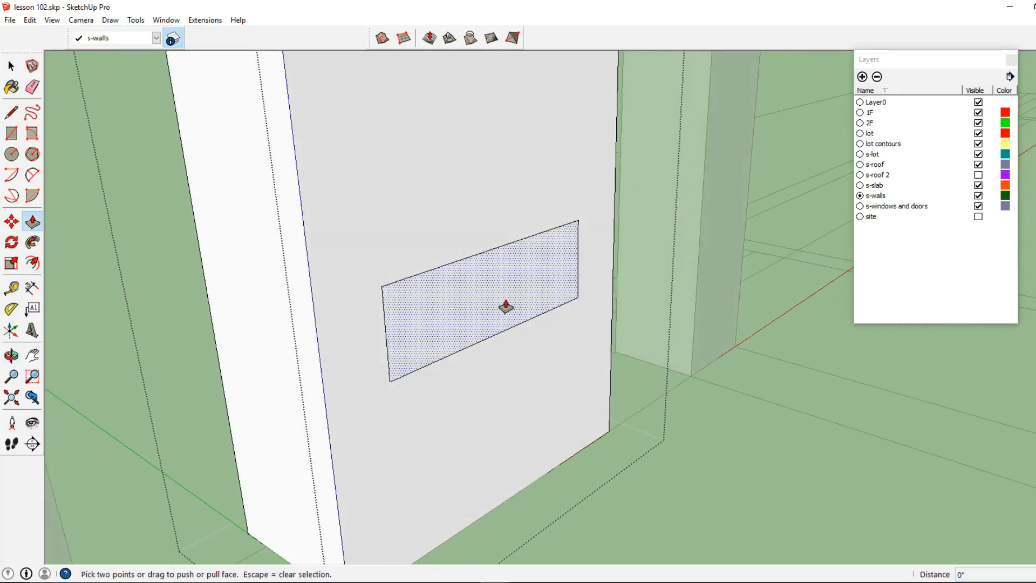
click(506, 307)
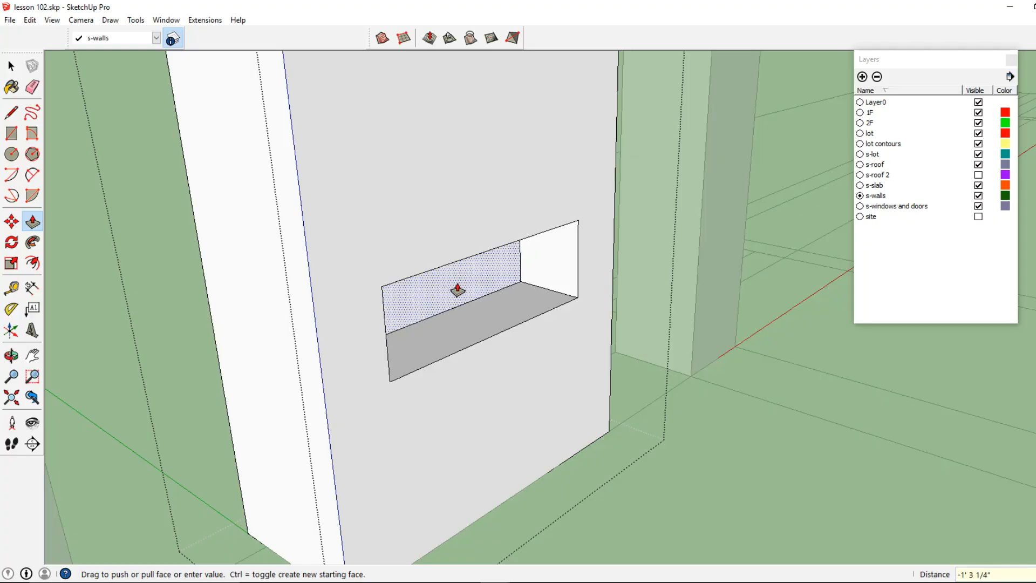
click(457, 289)
Offset the recess floor's outline inward by about 6 1/2" to form a narrow slot outline
middle_drag(457, 289, 346, 322)
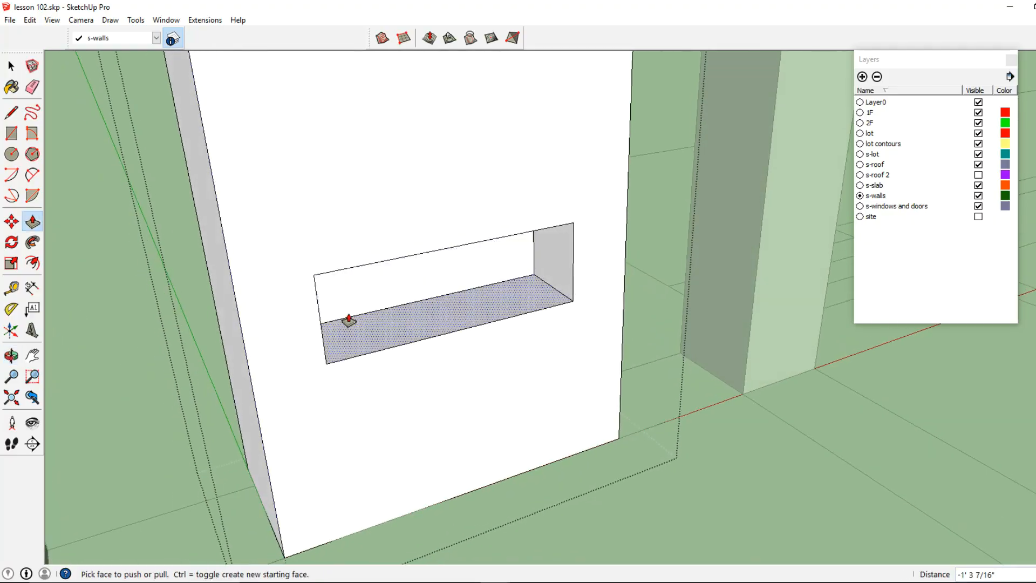
click(34, 265)
click(371, 312)
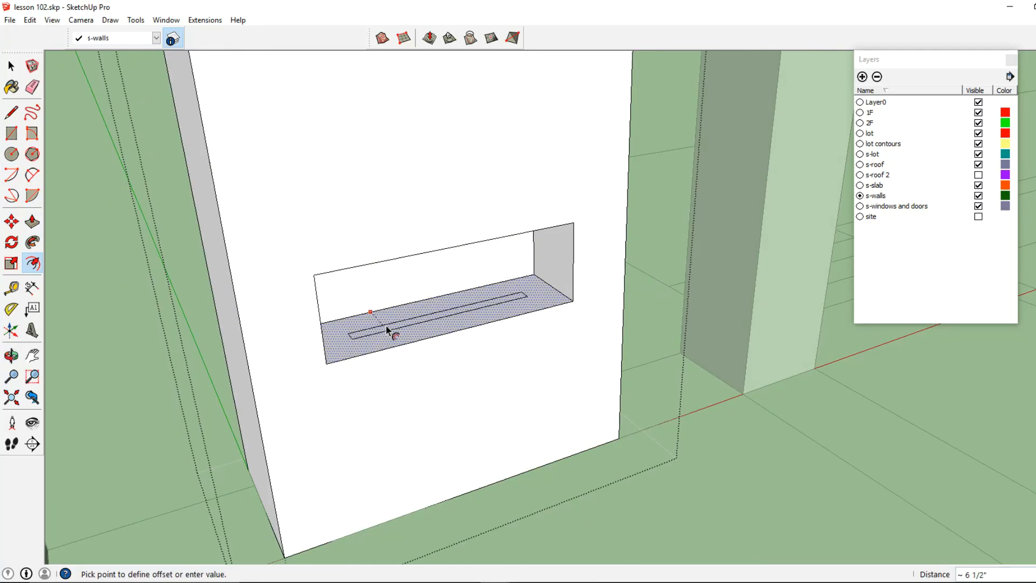
click(412, 322)
scroll(412, 323, up, 2)
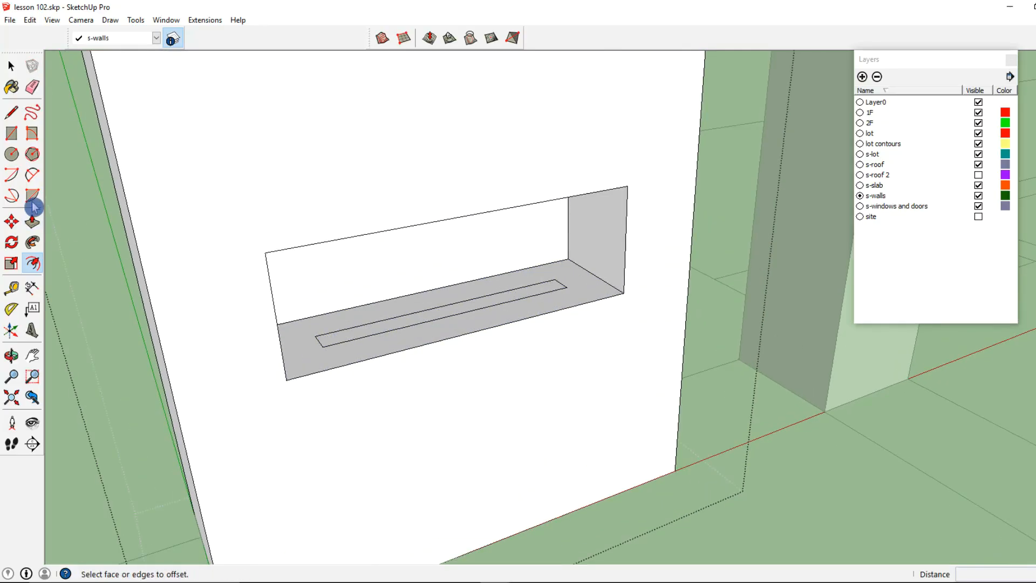
Push the narrow slot in the fireplace floor down 4" and close the chimney group
click(32, 221)
scroll(378, 336, up, 2)
click(377, 337)
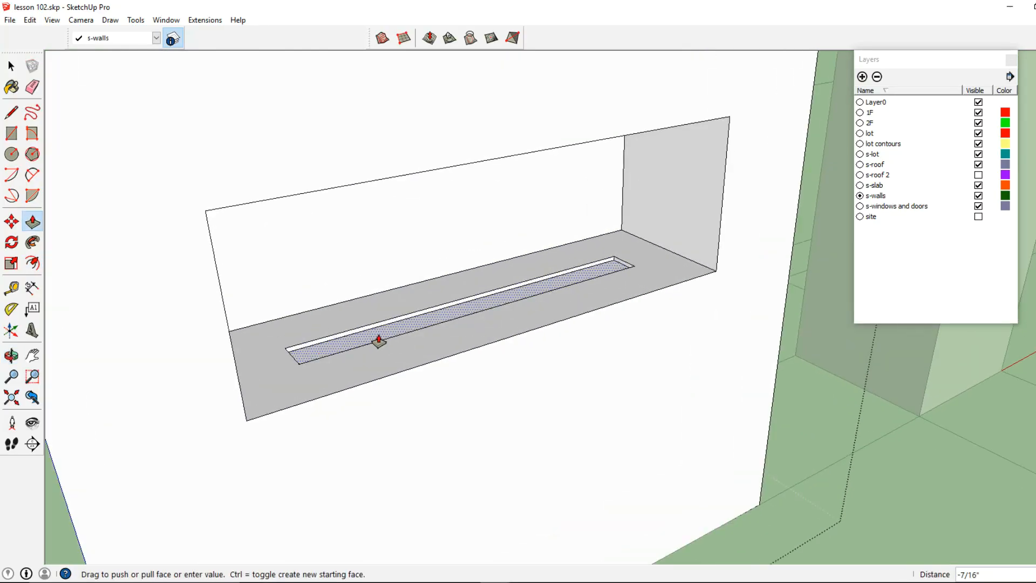
text(4)
key(Return)
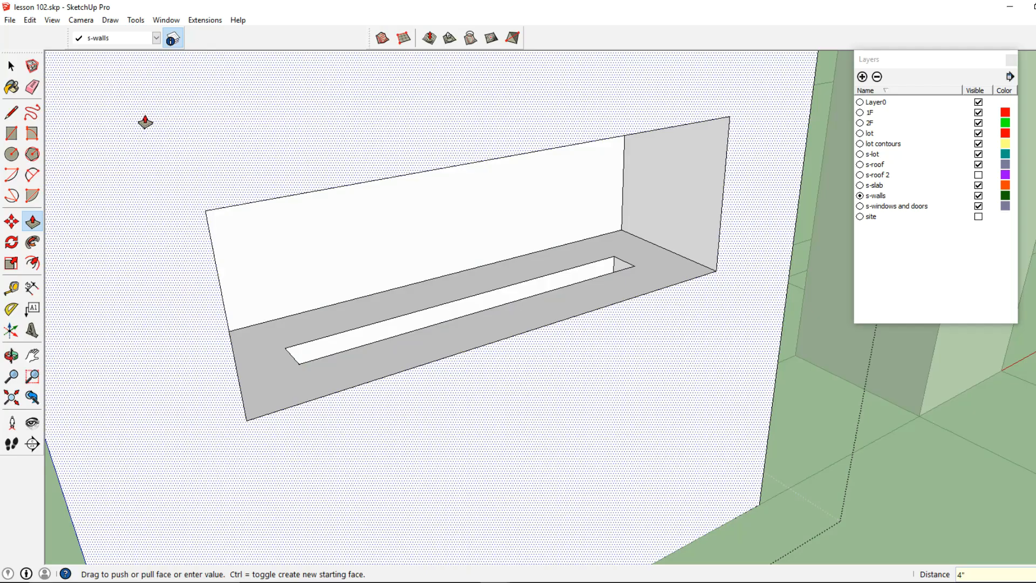
key(space)
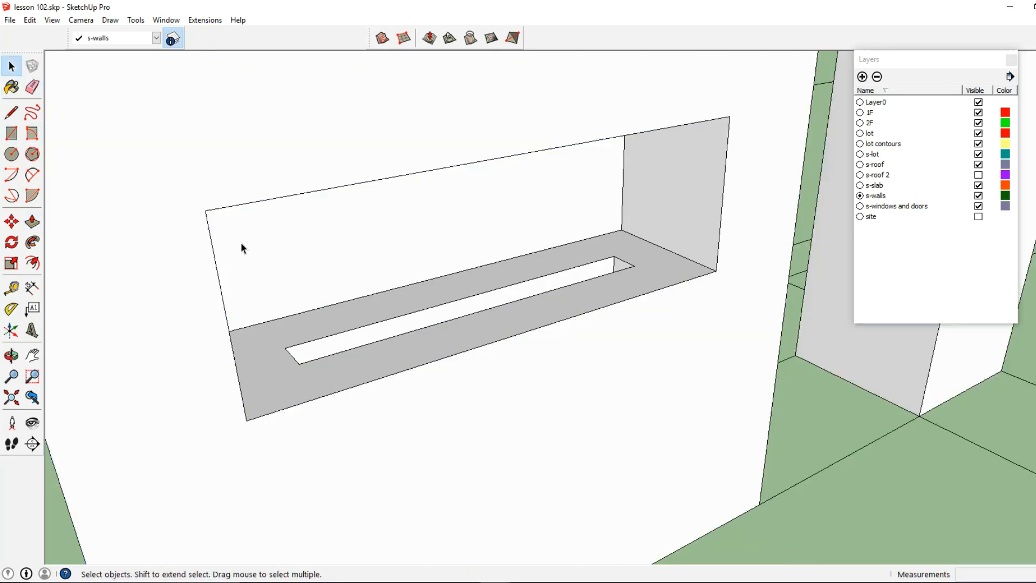
Draw a 2' by 1' 4" rectangle covering one half of the fireplace opening and make it a group
middle_drag(240, 245, 234, 245)
click(16, 139)
middle_drag(346, 215, 191, 216)
click(153, 212)
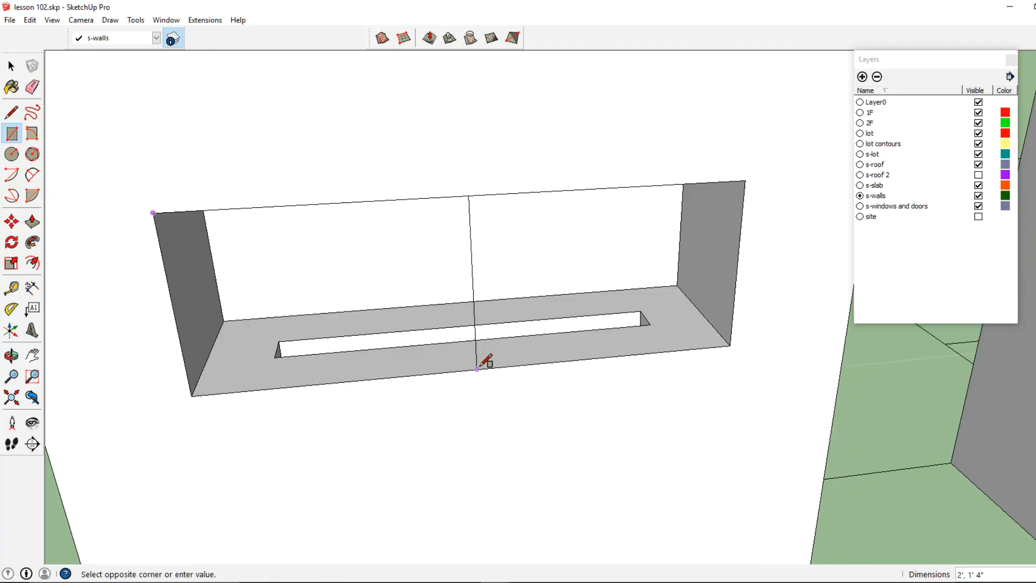
click(477, 369)
click(11, 66)
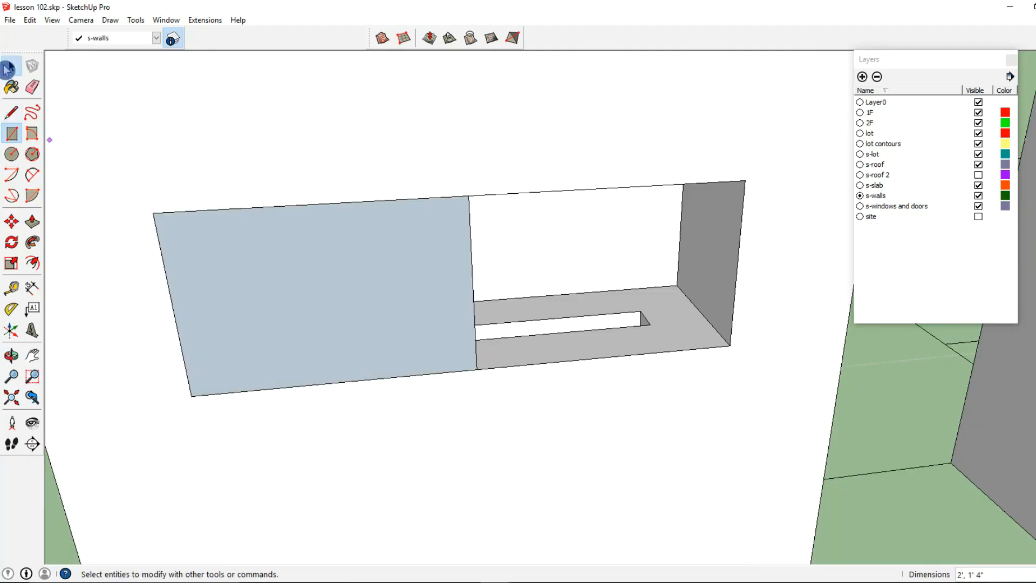
click(275, 254)
right_click(274, 253)
click(353, 359)
Give the rectangular panel over the fireplace opening a thickness of 1/2" with Push/Pull and close its group
double_click(325, 323)
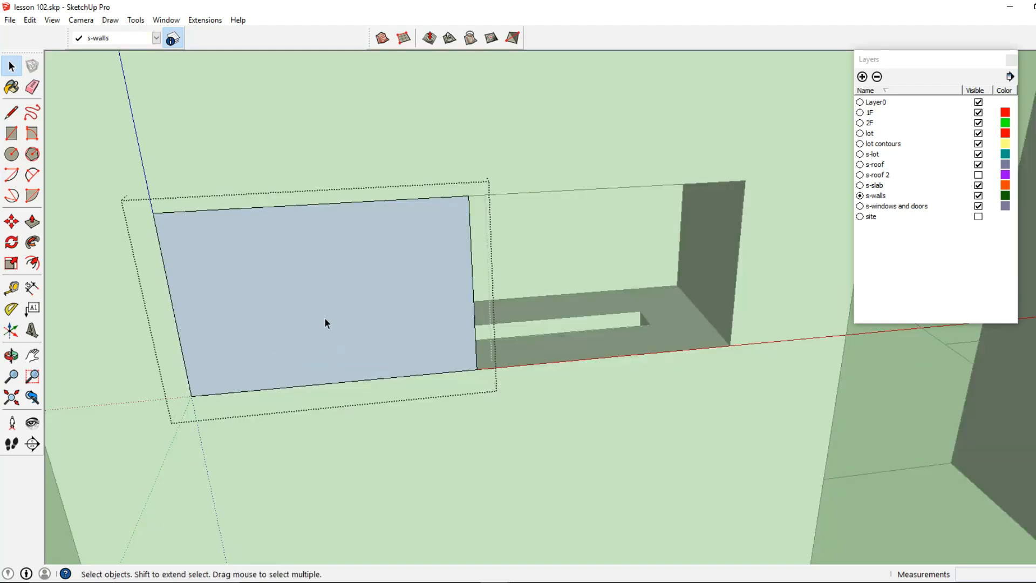
click(34, 223)
middle_drag(408, 344, 440, 354)
click(441, 353)
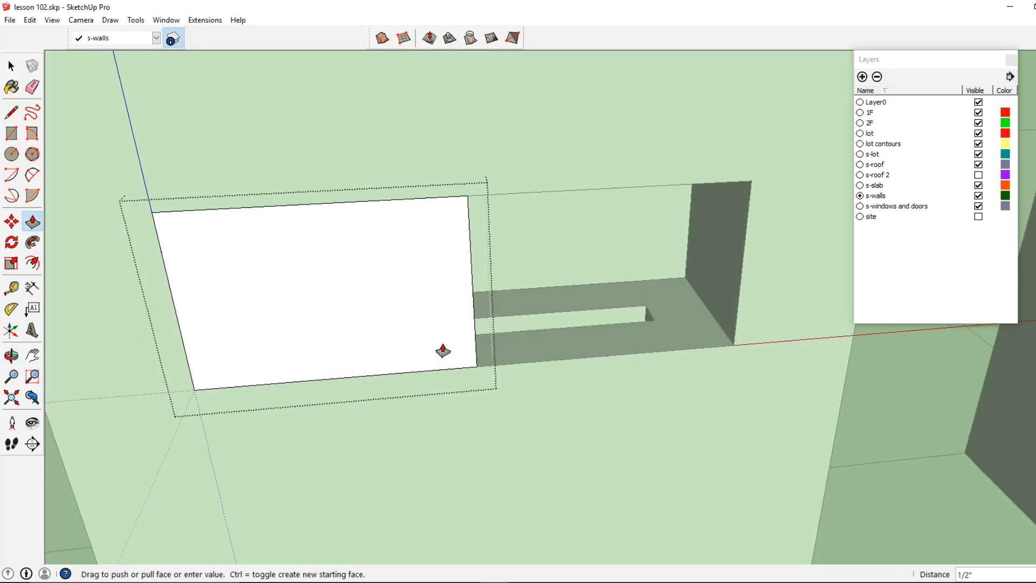
click(11, 65)
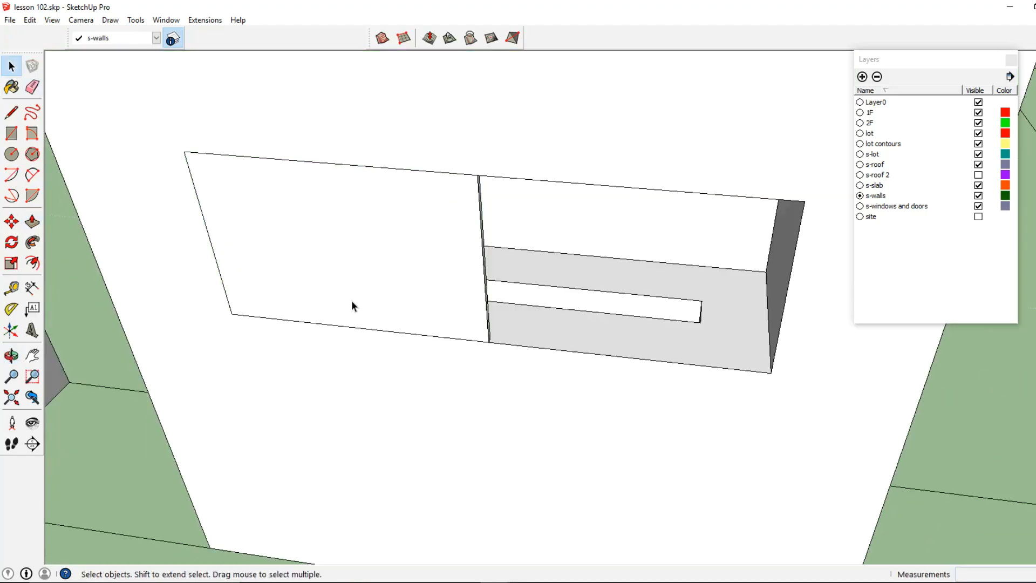
Copy the panel sideways so that the duplicate covers the other half of the fireplace opening
click(351, 300)
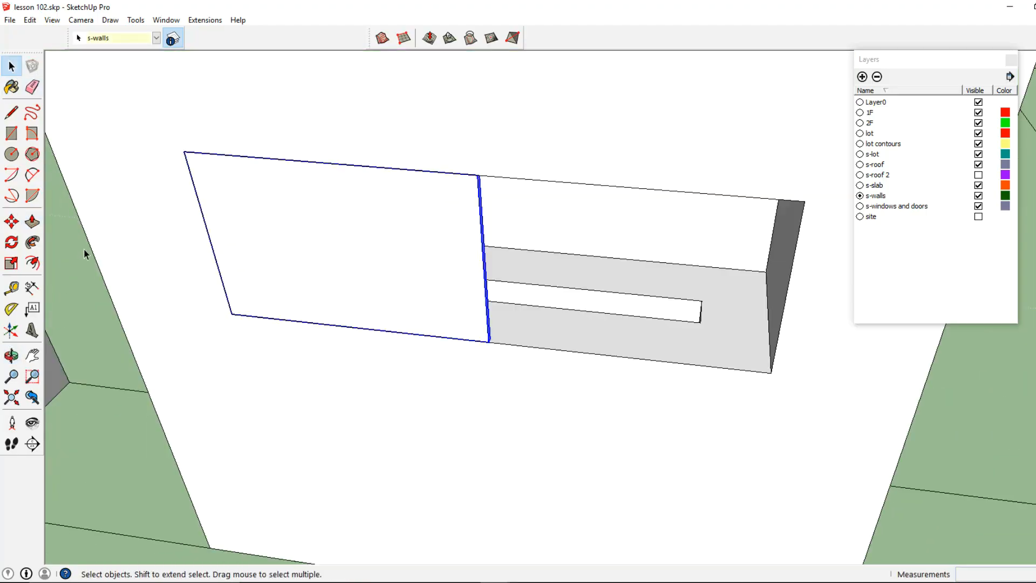
click(11, 221)
key(ctrl)
click(236, 314)
click(487, 342)
Apply the Translucent_Glass_Gray material to both fireplace panels
click(12, 88)
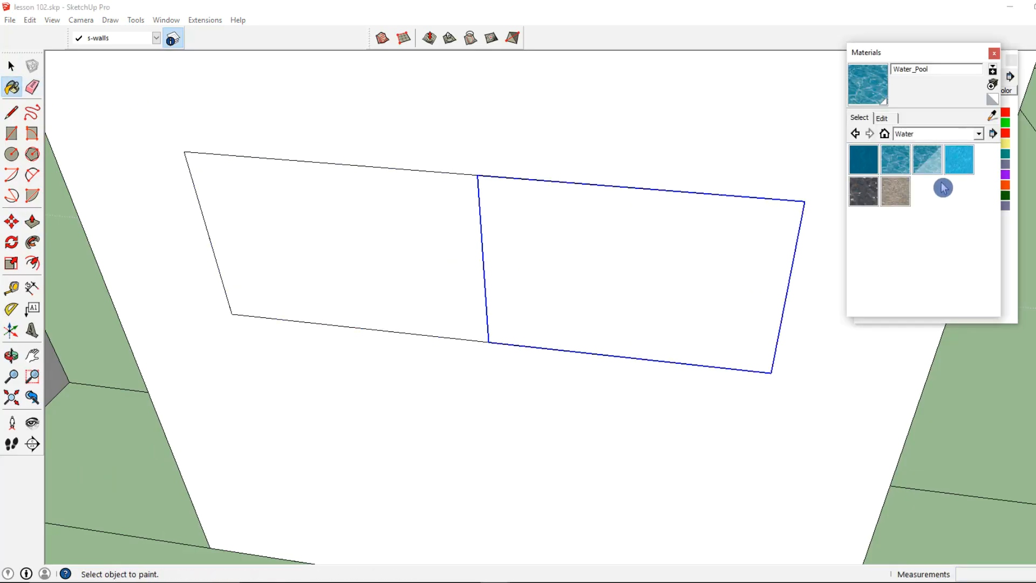
click(922, 134)
click(920, 264)
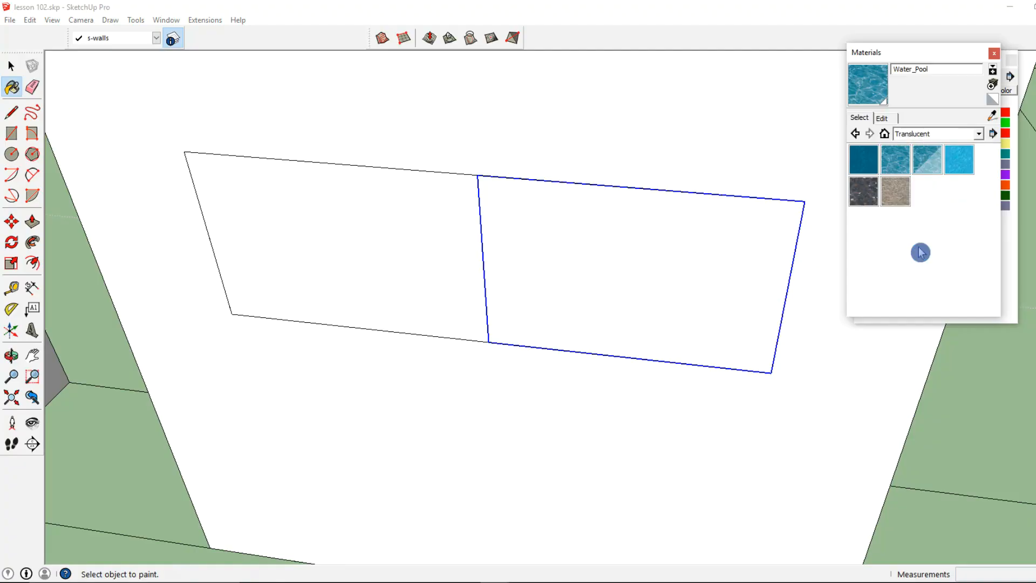
click(863, 190)
click(693, 288)
click(422, 273)
Move the copied glass panel slightly back into the fireplace opening, behind the plane of the first panel
click(12, 66)
middle_drag(420, 218, 413, 239)
click(580, 321)
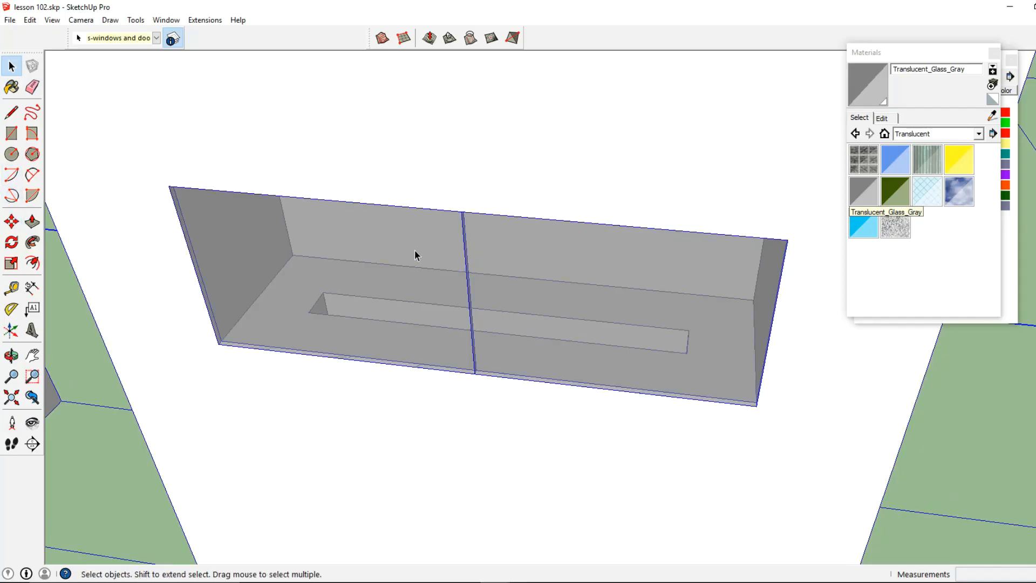
click(521, 287)
click(12, 221)
middle_drag(426, 372, 529, 361)
click(529, 361)
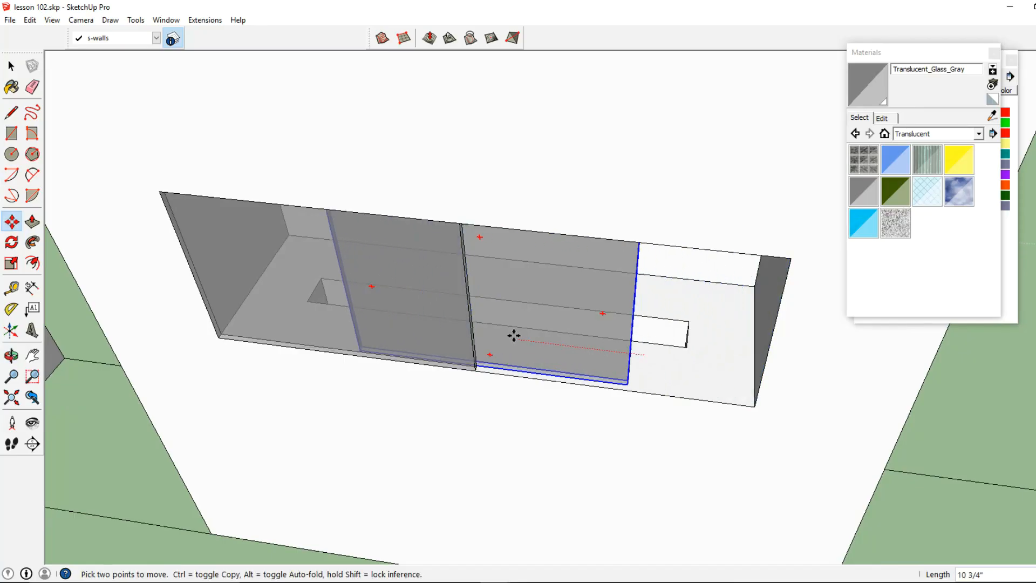
click(613, 352)
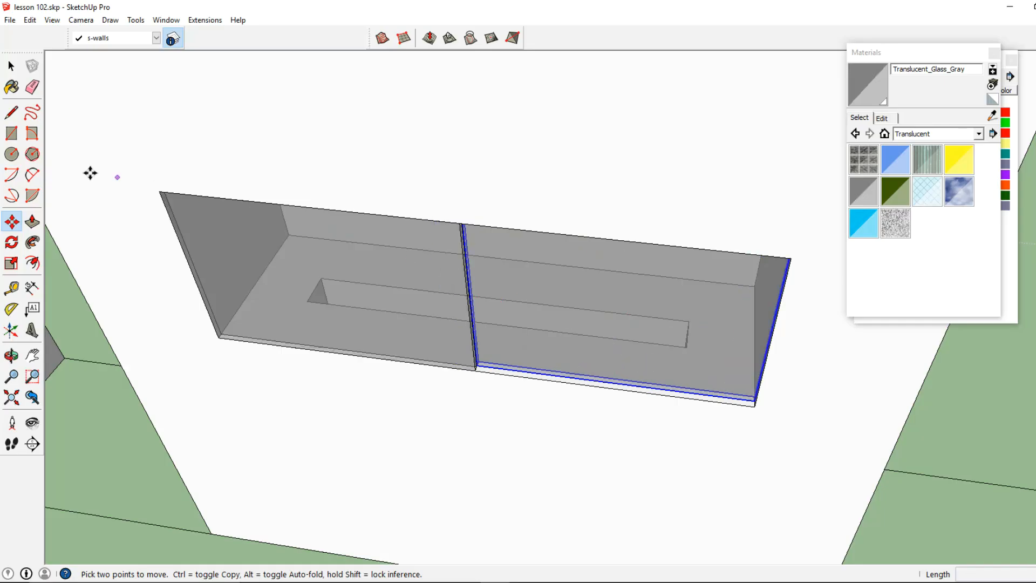
Open the wall group and draw a rectangle covering the whole fireplace opening in front of both glass panels
click(12, 67)
click(224, 232)
middle_drag(377, 270, 602, 316)
scroll(541, 342, up, 5)
middle_drag(542, 342, 547, 347)
scroll(540, 319, down, 5)
scroll(462, 294, up, 2)
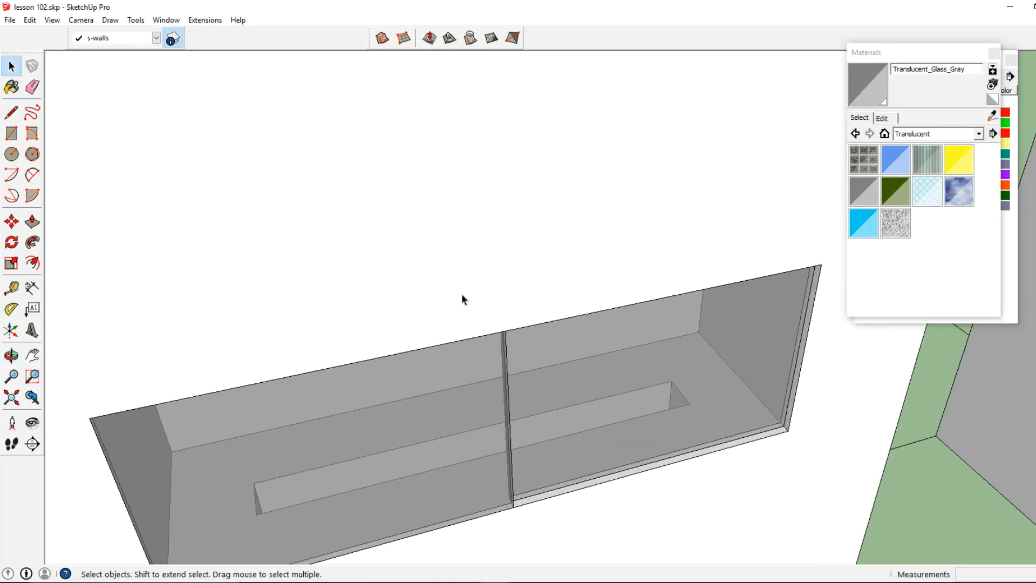
scroll(462, 293, up, 2)
click(405, 310)
middle_drag(396, 320, 402, 302)
click(9, 120)
click(13, 135)
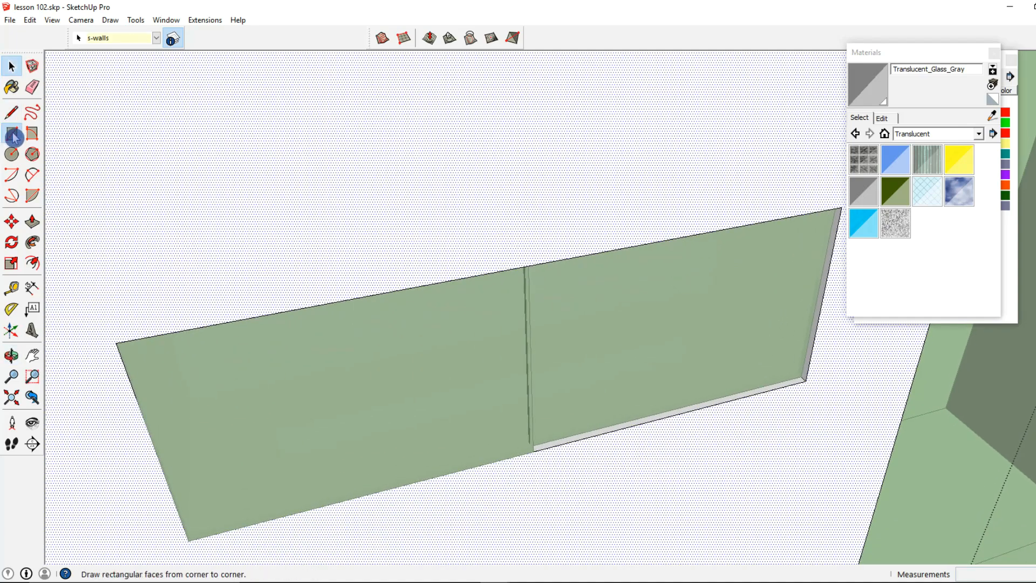
click(116, 342)
middle_drag(428, 375, 384, 243)
click(638, 354)
Offset the outline of the rectangle over the fireplace opening outward to form a narrow frame around it
click(12, 65)
click(565, 273)
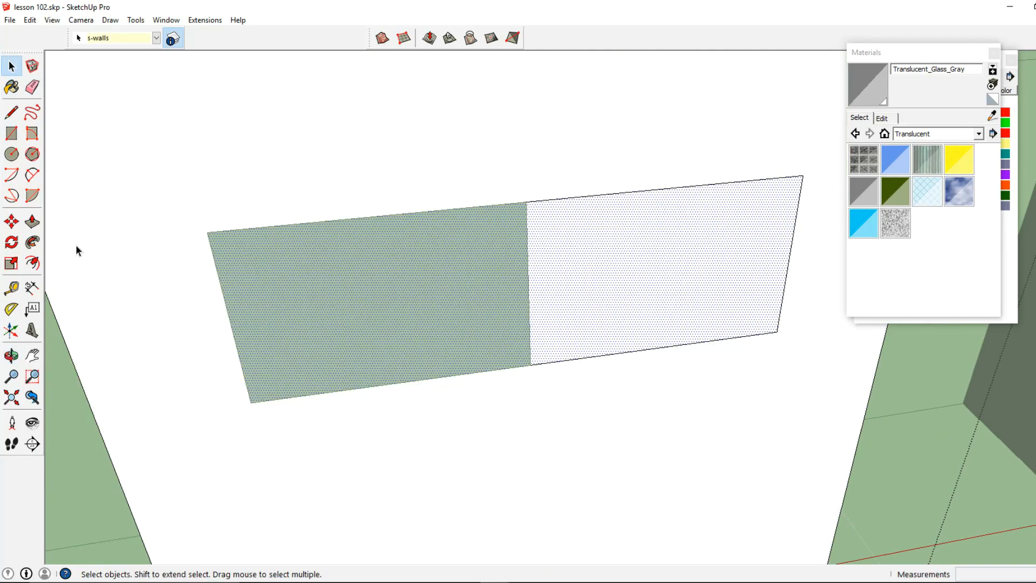
click(32, 262)
click(542, 201)
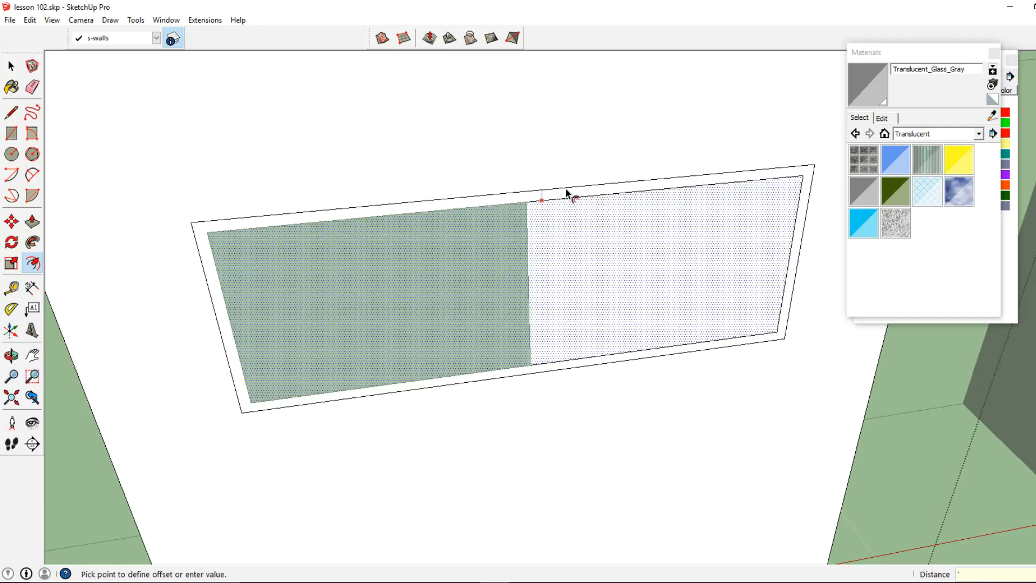
key(Return)
middle_drag(571, 192, 711, 186)
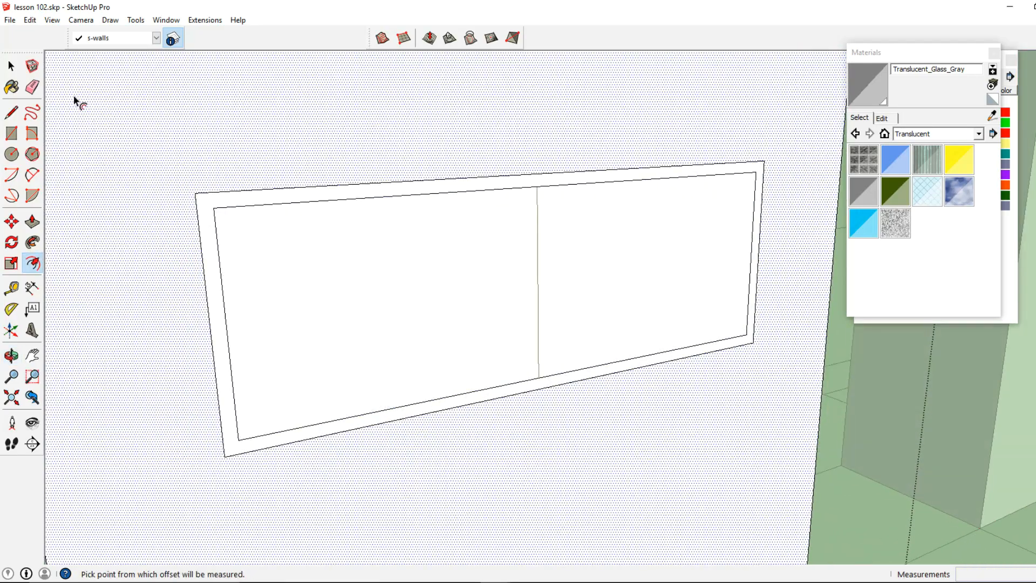
Delete the face inside the frame outline so the opening is clear, and close the wall group
click(11, 66)
key(Delete)
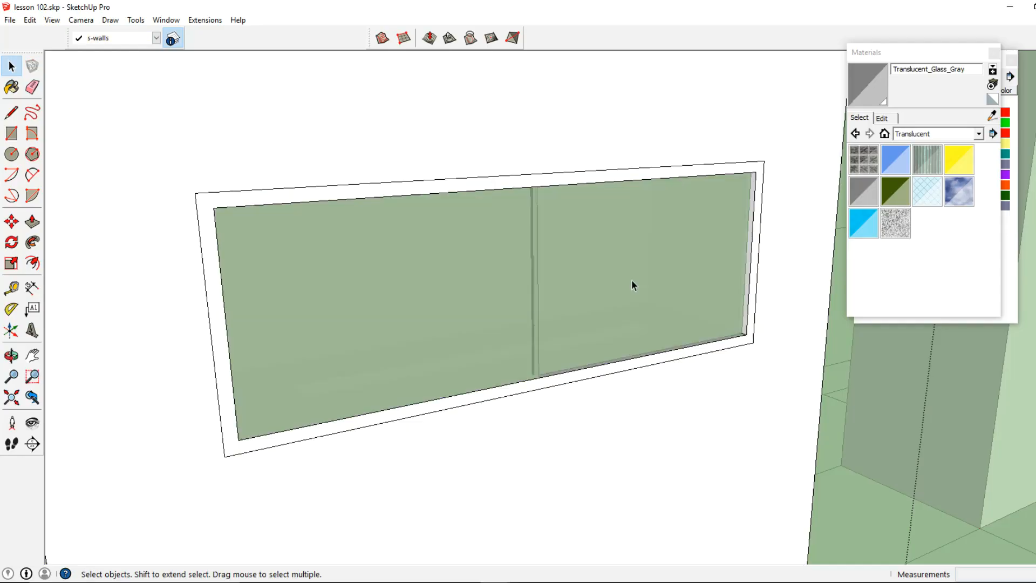
scroll(632, 282, down, 3)
click(625, 283)
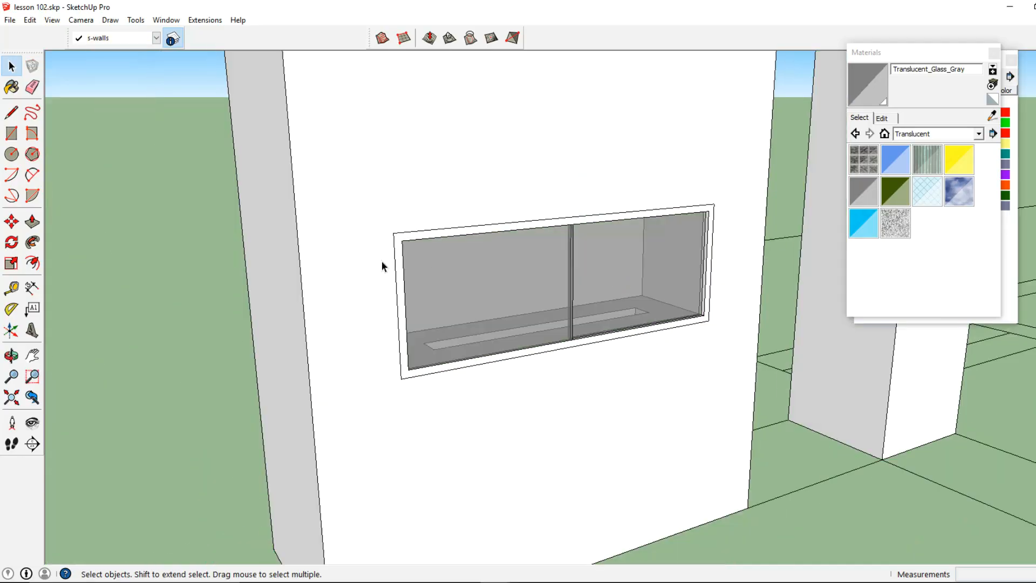
Reopen the wall group, pull the frame face around the fireplace opening out by 1/4" and close the group
click(429, 239)
double_click(432, 239)
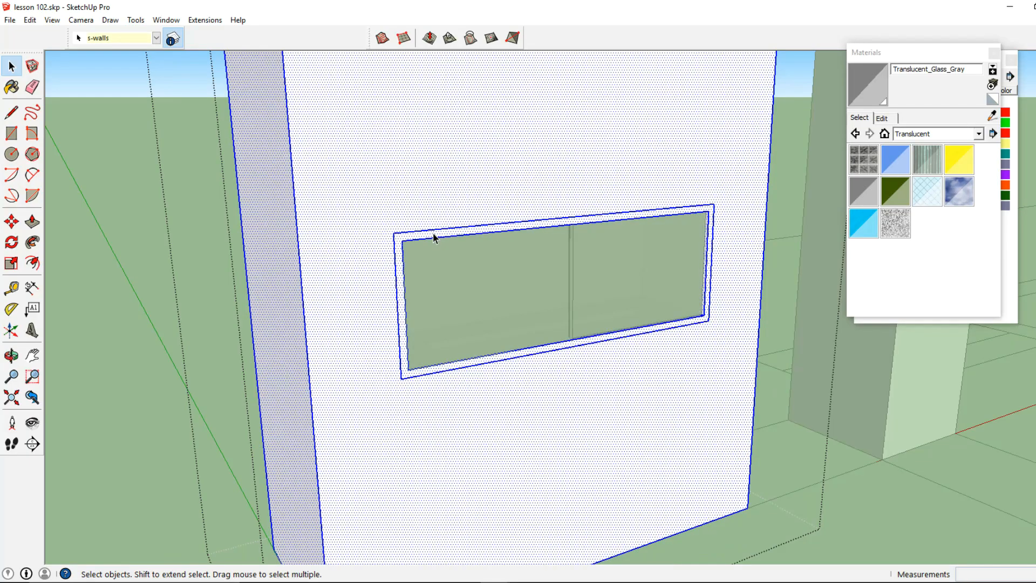
click(433, 235)
click(32, 221)
scroll(416, 250, up, 4)
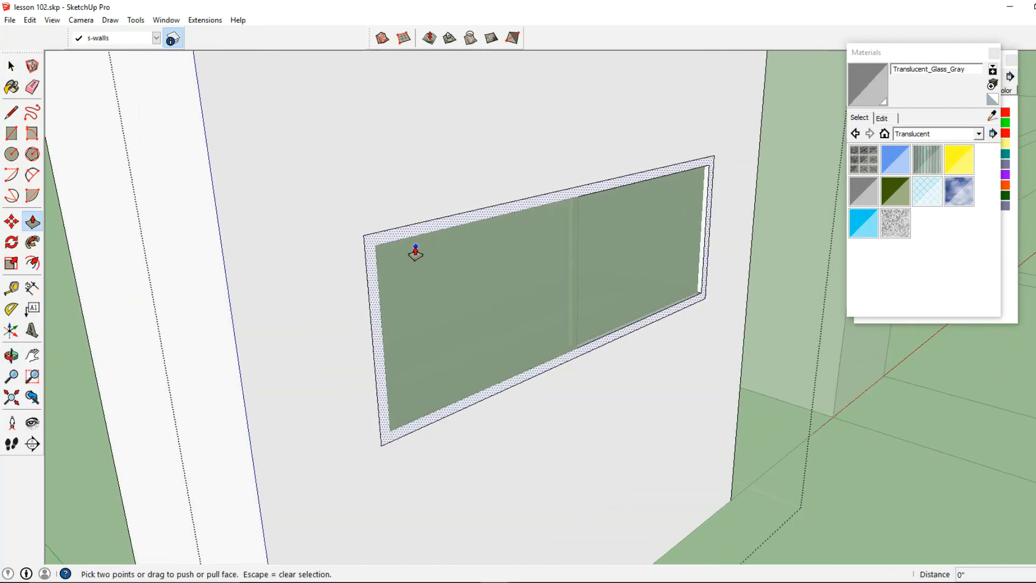
drag(385, 244, 387, 243)
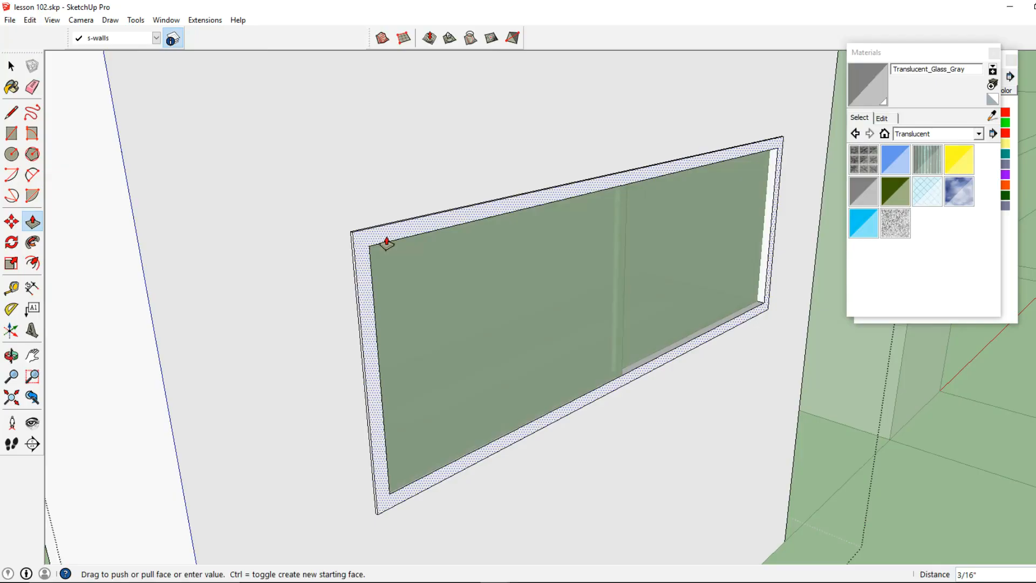
text(.25)
key(Return)
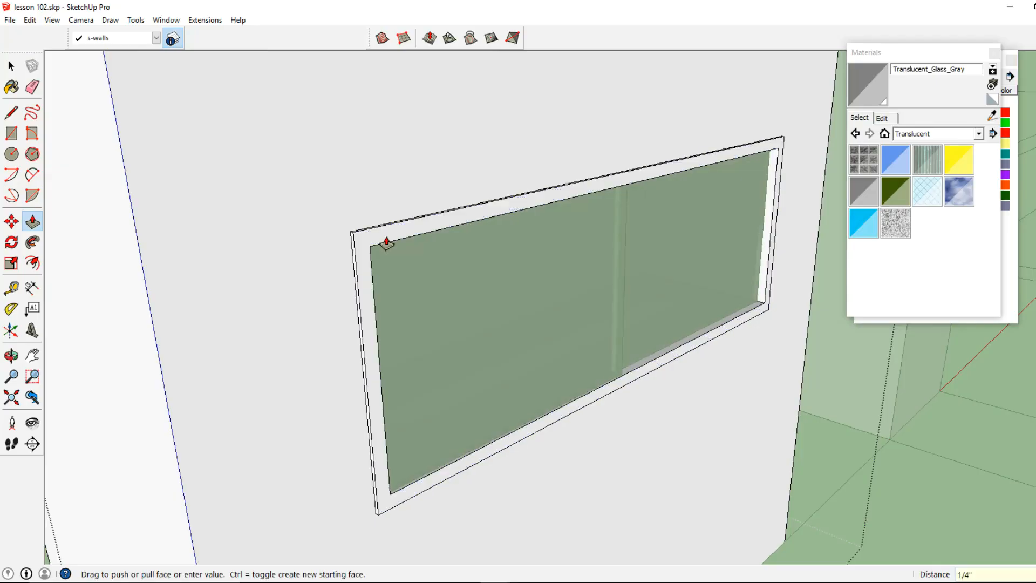
click(11, 65)
scroll(410, 241, down, 6)
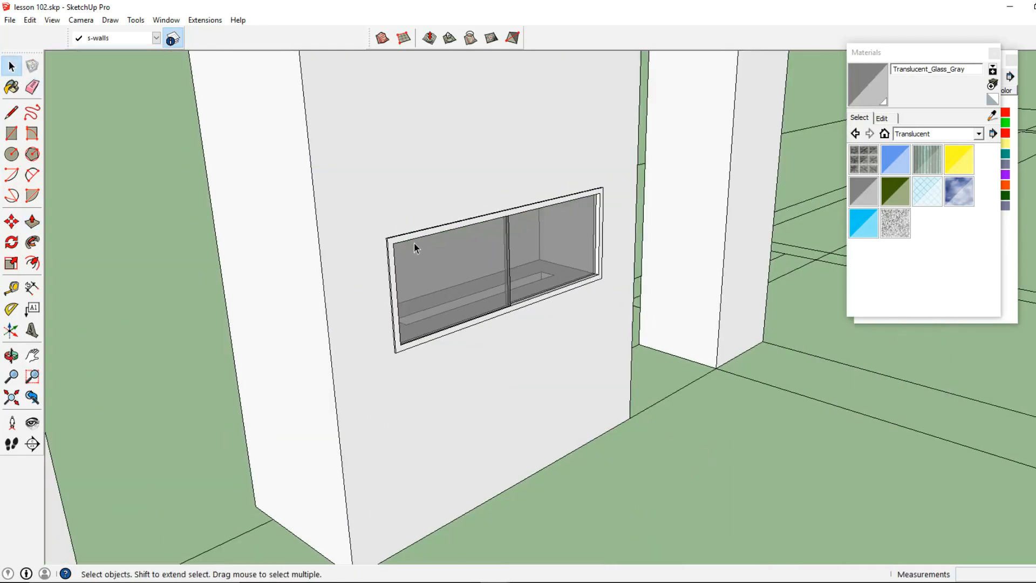
middle_drag(423, 243, 479, 213)
scroll(478, 212, down, 4)
middle_drag(497, 256, 467, 313)
key(space)
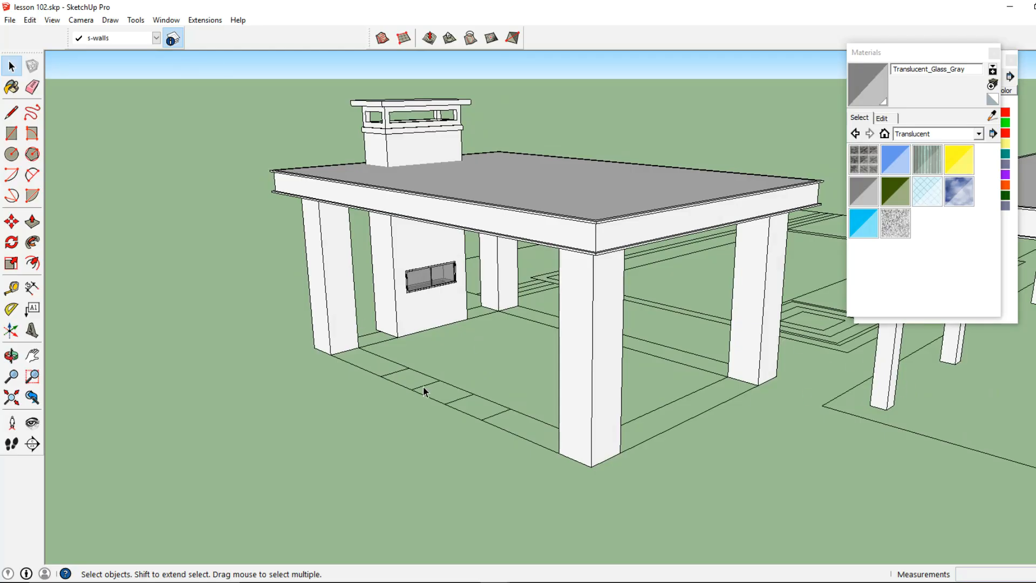
Close the Layers panel and fill the three outlined sections of the floor strip between the pavilion's columns with the Rectangle tool
scroll(423, 391, up, 3)
middle_drag(404, 371, 525, 354)
click(173, 44)
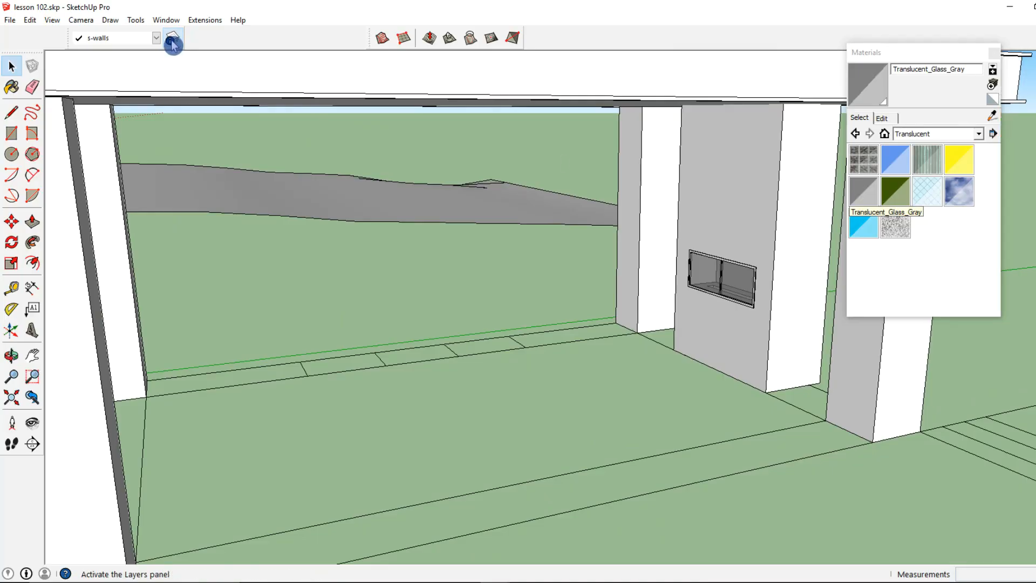
click(11, 134)
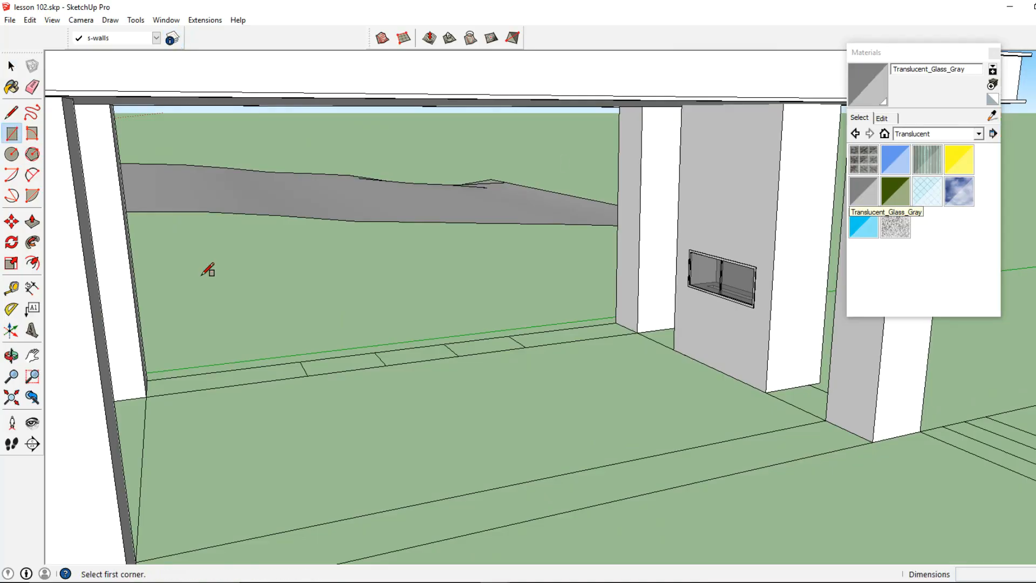
scroll(313, 369, up, 5)
scroll(313, 369, down, 2)
click(379, 412)
middle_drag(379, 412, 573, 363)
click(579, 378)
middle_drag(363, 349, 373, 357)
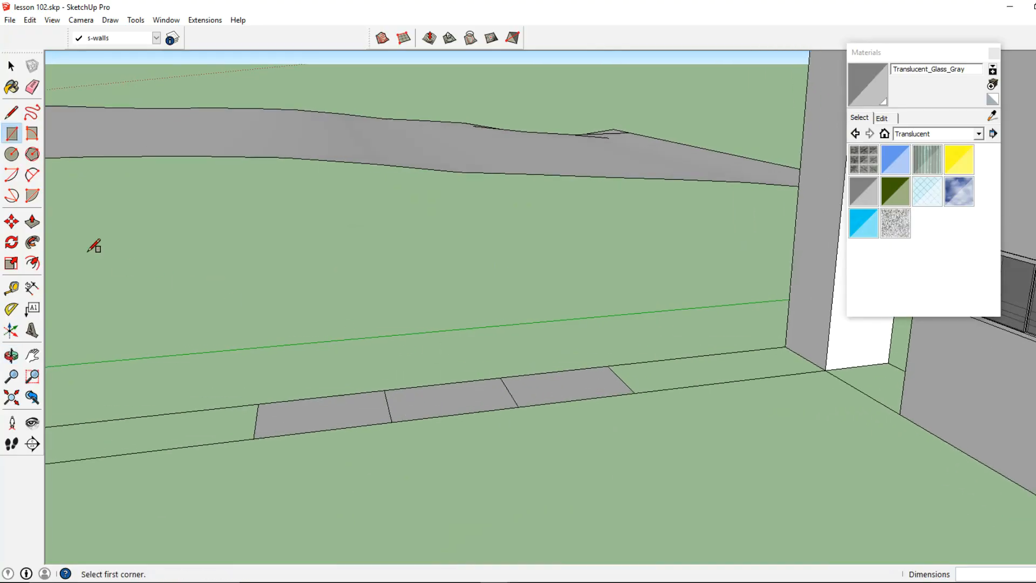
Raise the three-section floor face to a height of 34.5" with Push/Pull to form the cabinet box
click(32, 224)
click(339, 420)
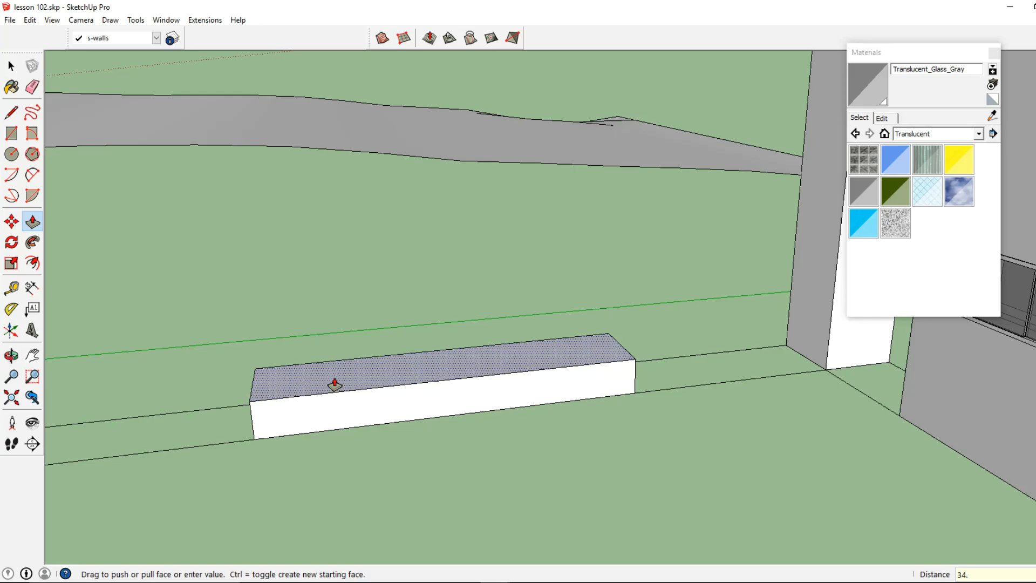
text(34.5)
key(Return)
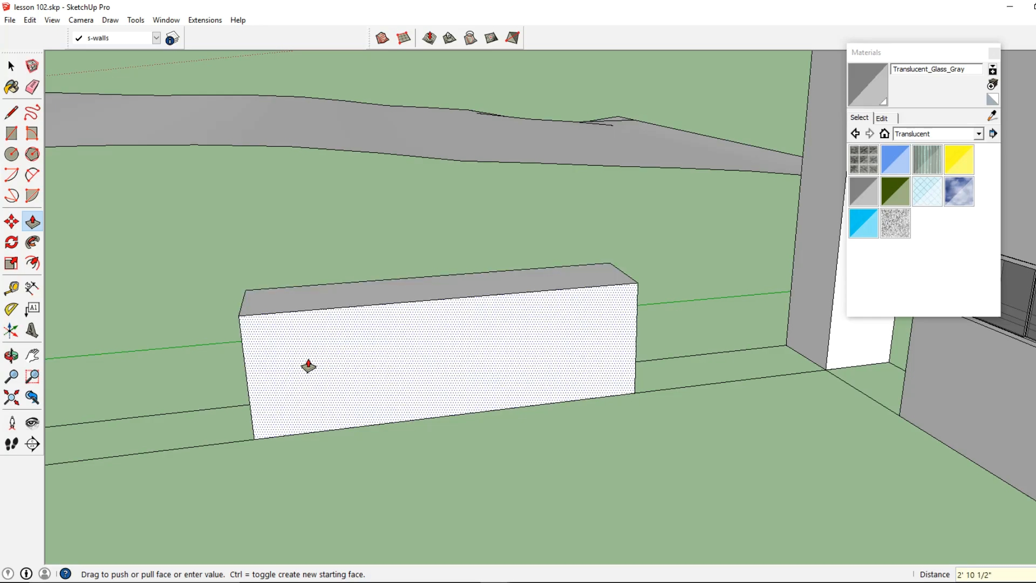
Draw vertical lines up the cabinet's front face from the two section divisions at its base to its upper edge
middle_drag(227, 293, 275, 393)
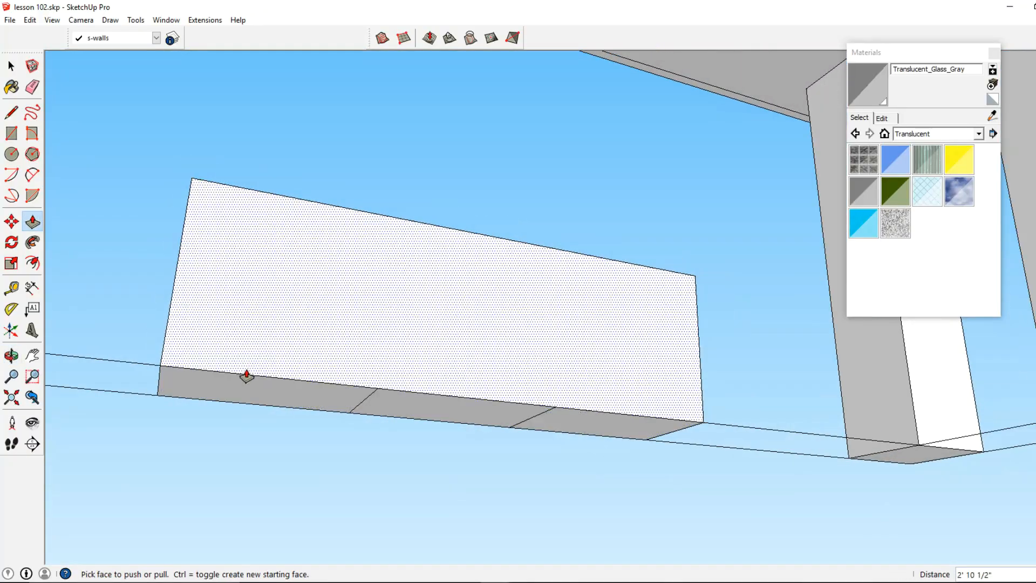
click(275, 394)
key(Escape)
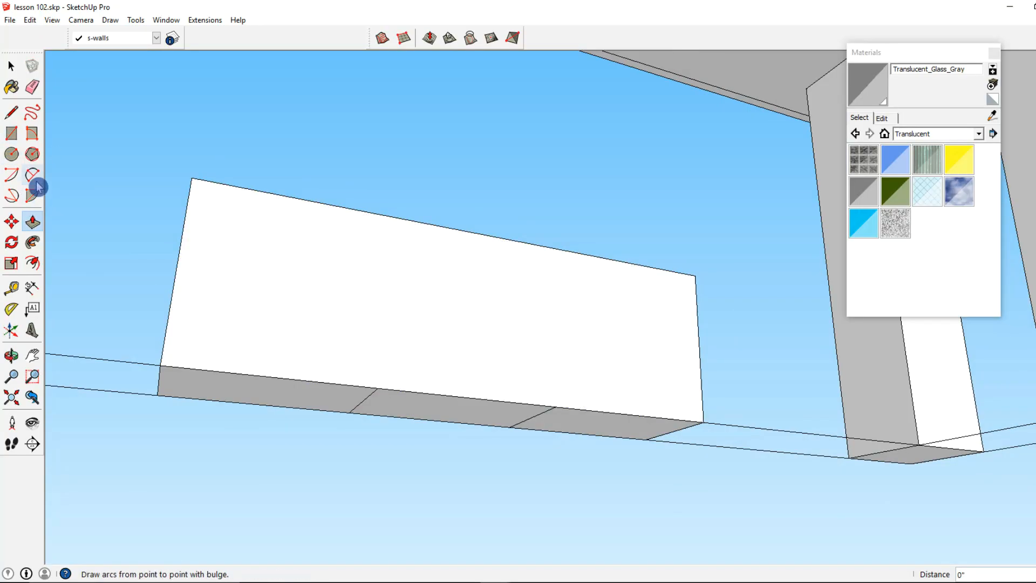
click(11, 113)
click(378, 388)
click(390, 216)
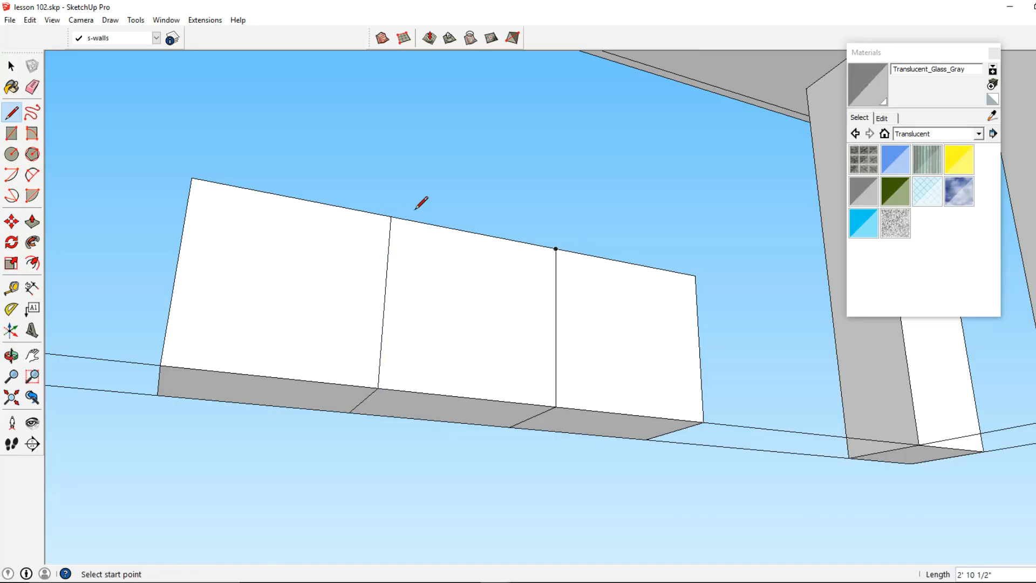
Push/Pull the cabinet's underside by 4" to mark a toe-kick band along the base
click(32, 221)
click(292, 396)
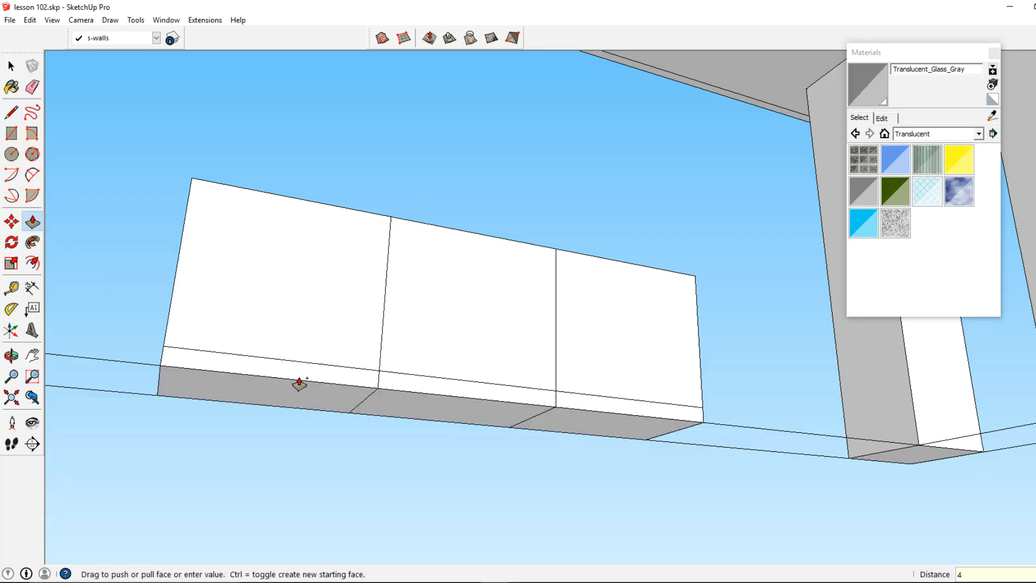
key(Return)
Recess the toe-kick faces of all three cabinet sections by 2" with Push/Pull
middle_drag(507, 416, 610, 405)
click(610, 397)
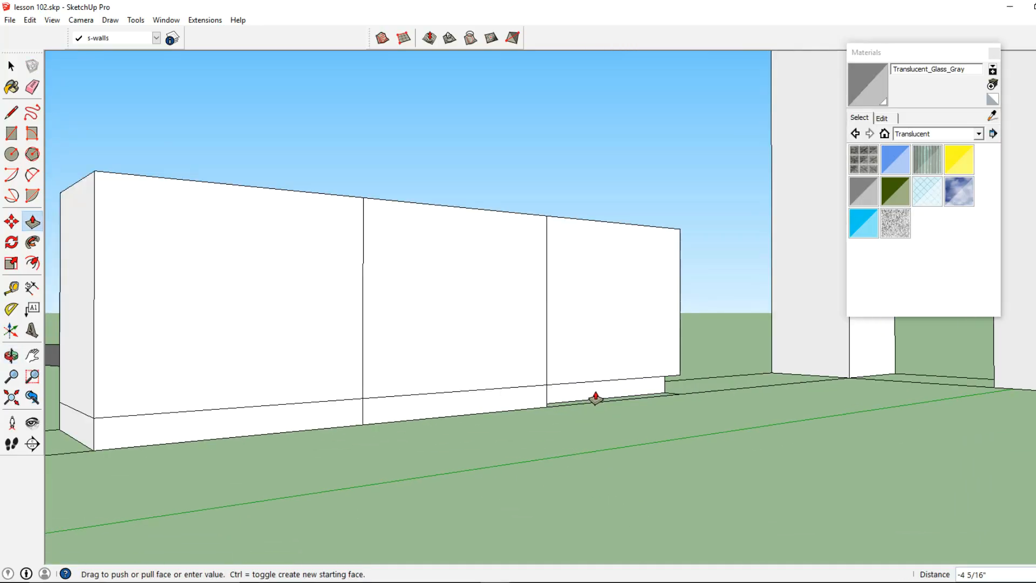
drag(325, 413, 322, 400)
text(2)
key(Return)
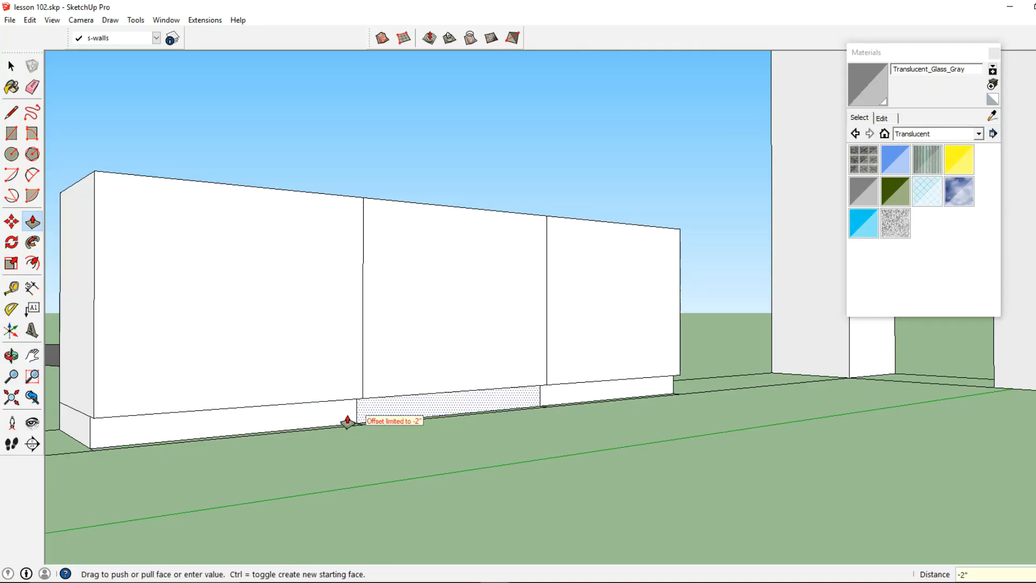
Draw lines dividing each outer cabinet section into two doors and the middle one into two doors beneath a drawer front
middle_drag(352, 411, 300, 485)
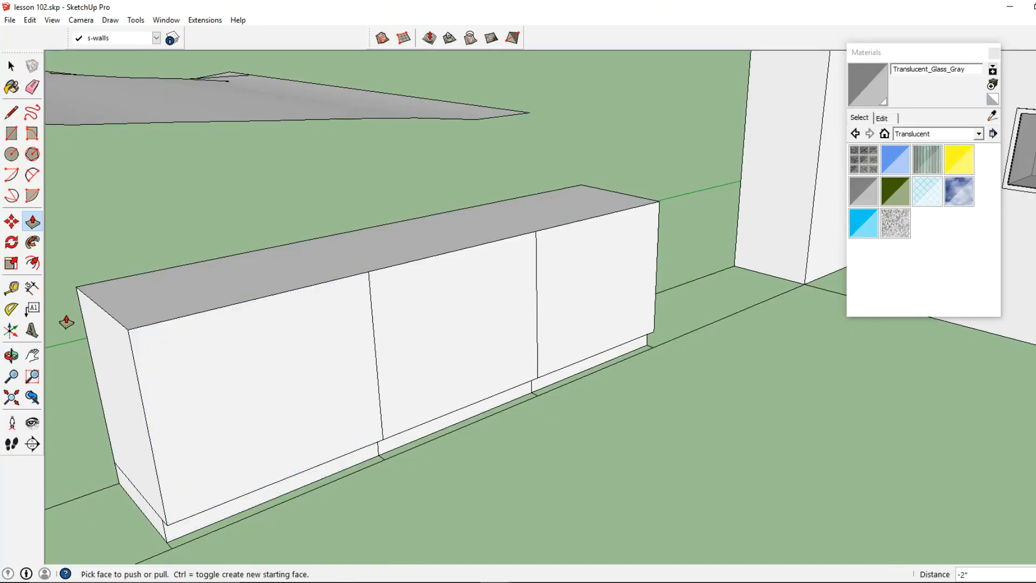
click(12, 112)
click(285, 478)
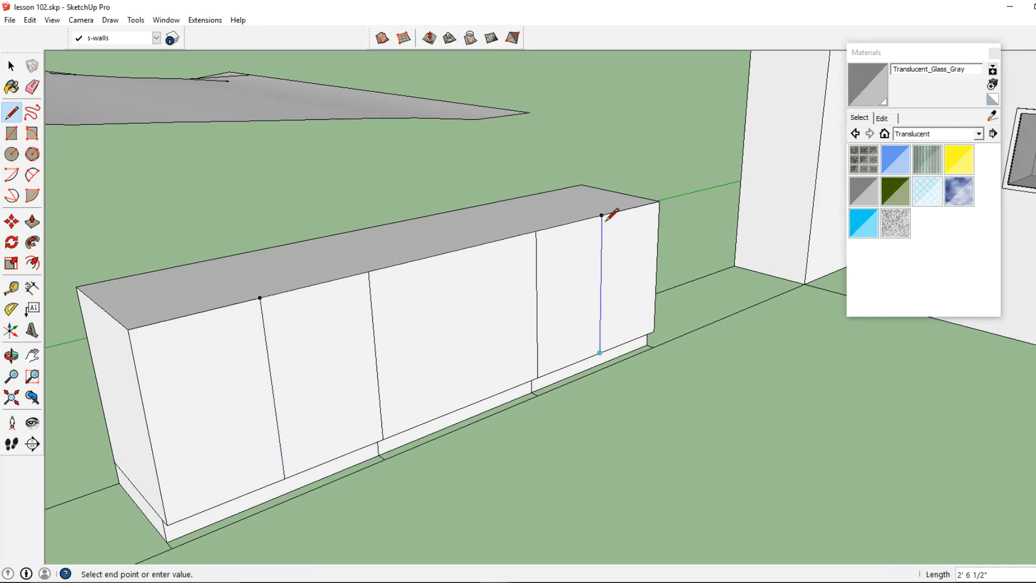
click(462, 298)
click(376, 323)
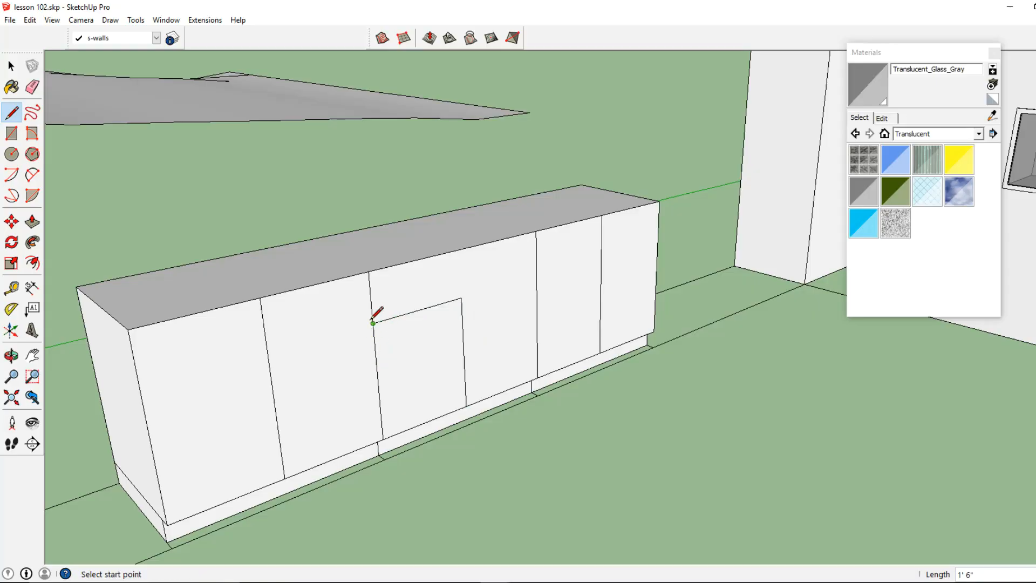
click(533, 277)
Select all connected geometry of the cabinet and make it a group
click(11, 133)
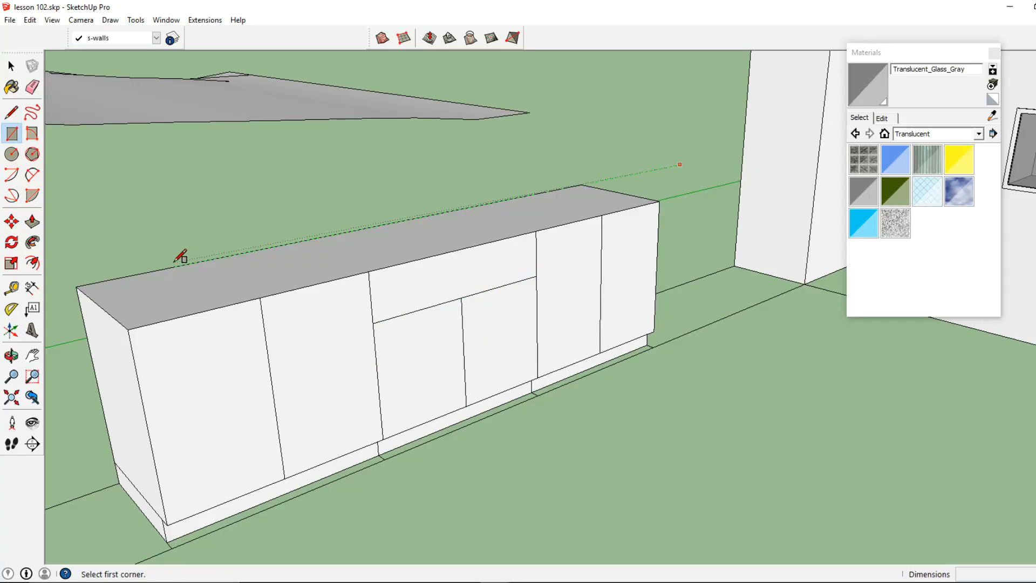
middle_drag(173, 262, 231, 281)
click(10, 69)
middle_drag(297, 313, 270, 262)
double_click(313, 344)
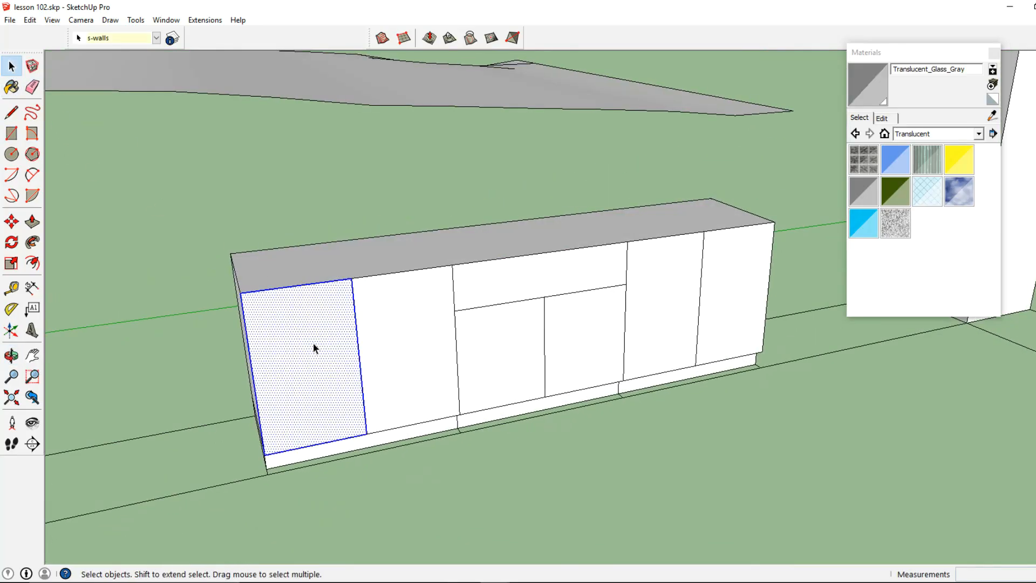
click(314, 346)
right_click(341, 273)
click(354, 383)
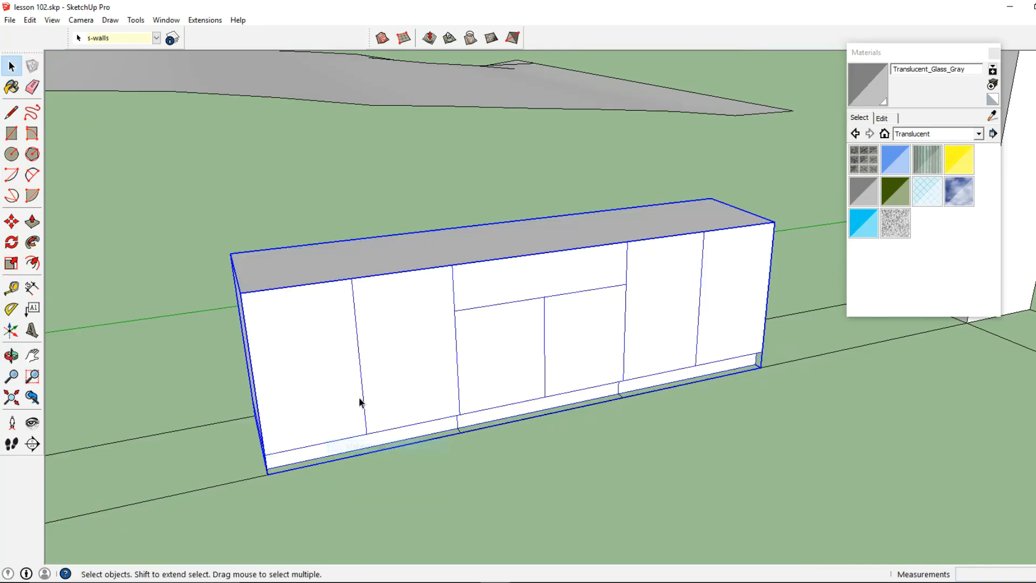
Draw a 2' by 9' rectangle over the cabinet's upper surface for the countertop and make it a group
click(11, 133)
middle_drag(226, 253, 245, 267)
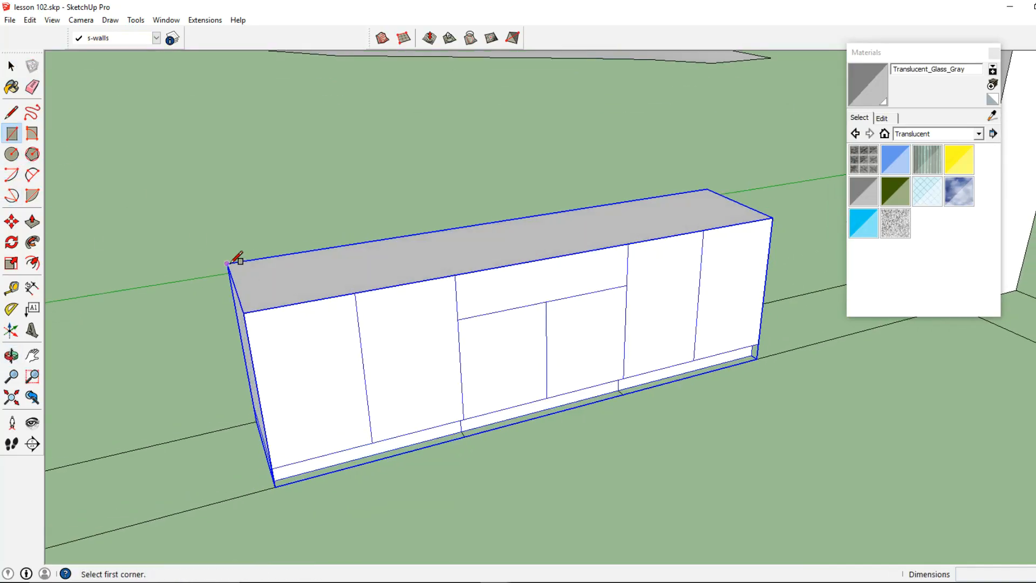
click(227, 263)
click(774, 215)
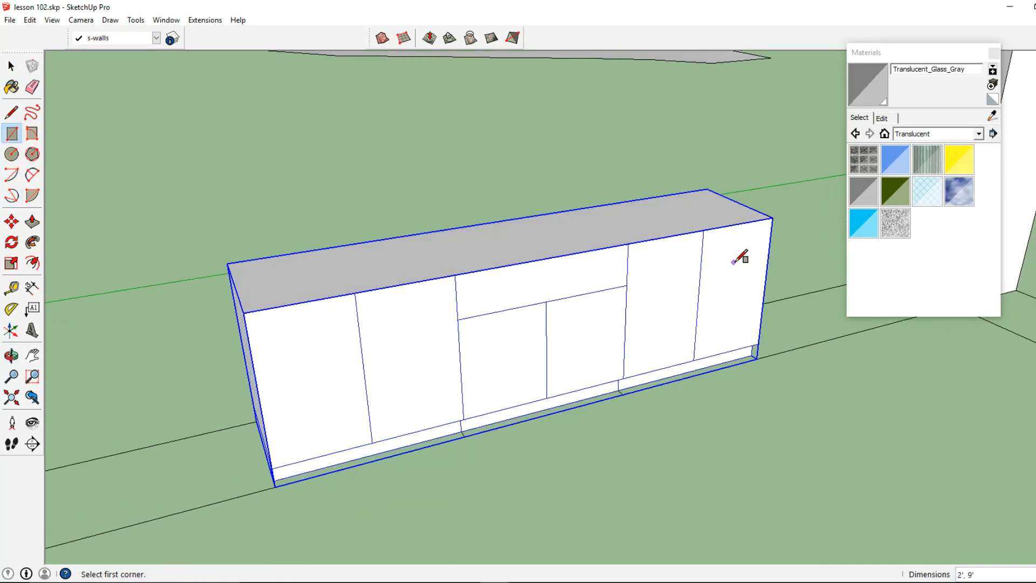
click(11, 66)
click(332, 266)
right_click(332, 266)
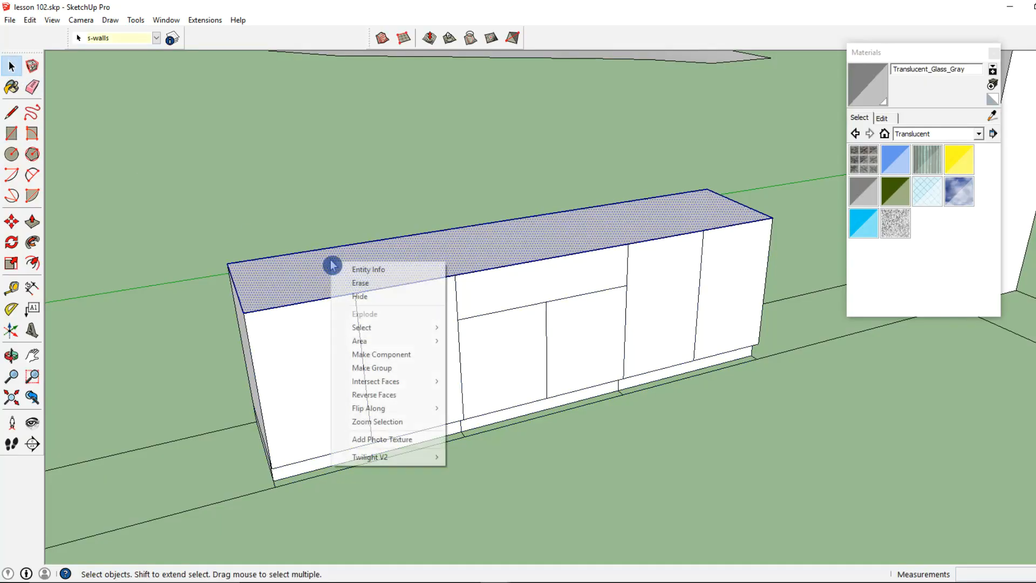
click(392, 368)
Open the countertop group and offset its outline outward by 1.5" with the Offset tool
double_click(291, 271)
click(291, 271)
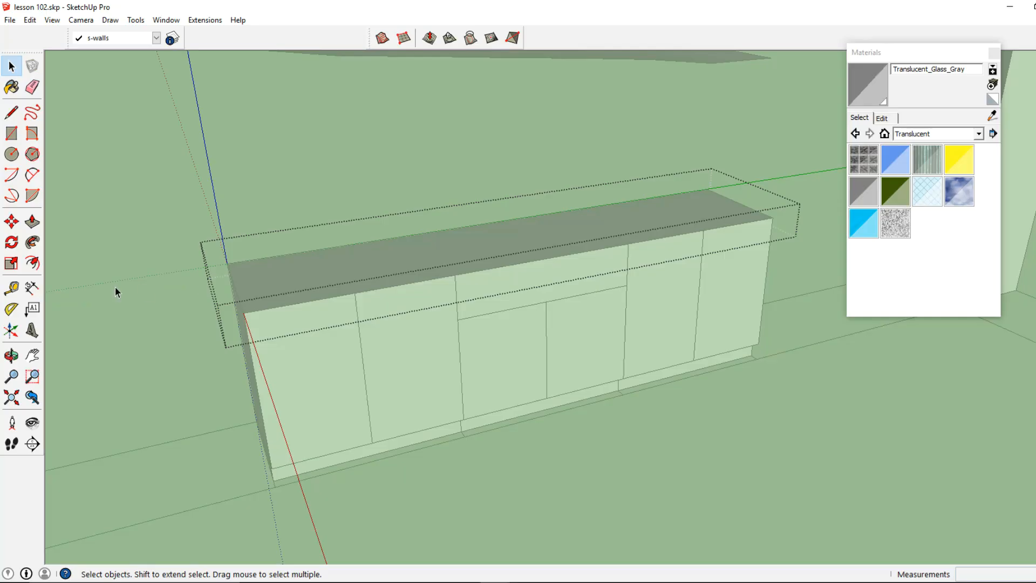
click(32, 263)
middle_drag(202, 292, 218, 301)
key(Escape)
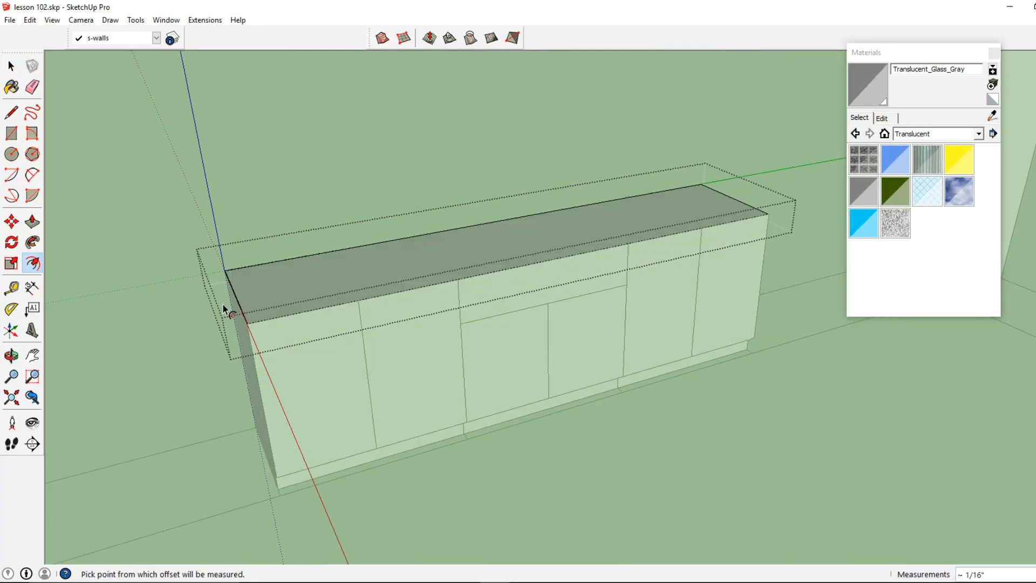
click(247, 306)
text(1.5)
key(Return)
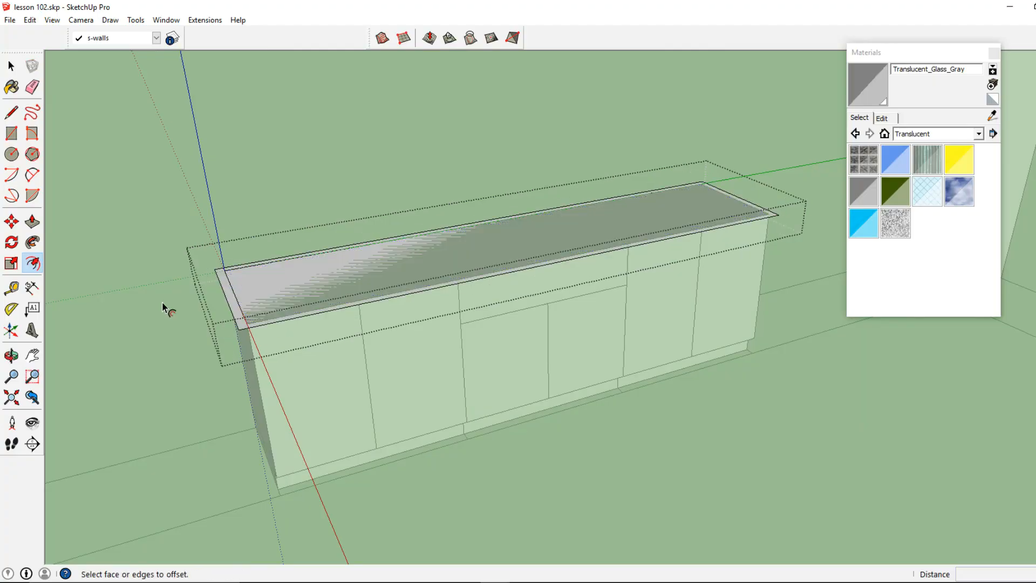
Erase the inner rectangle's edges on the countertop so that a single overhanging face is left
click(32, 87)
scroll(225, 282, up, 2)
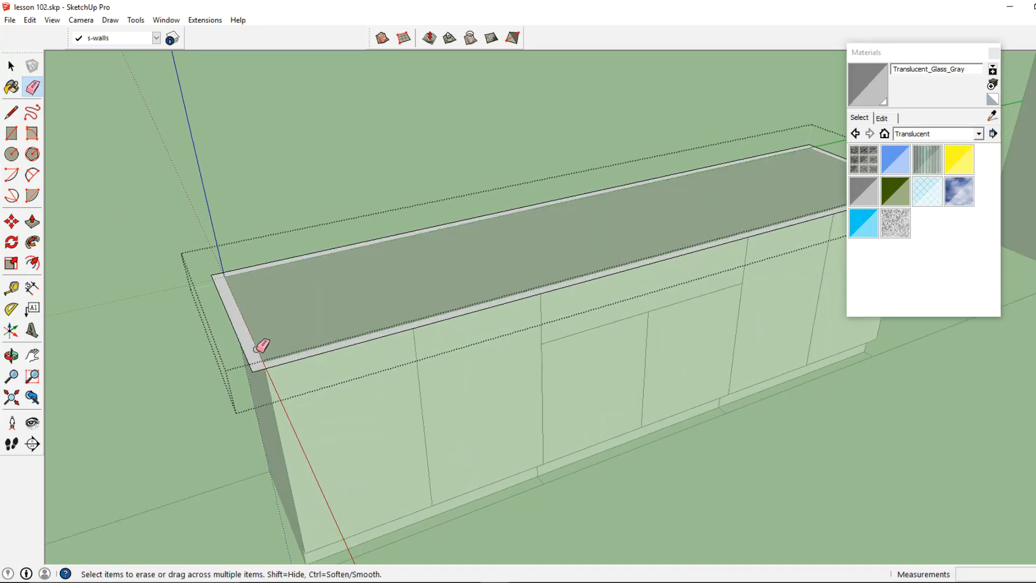
scroll(488, 275, down, 3)
scroll(711, 249, up, 3)
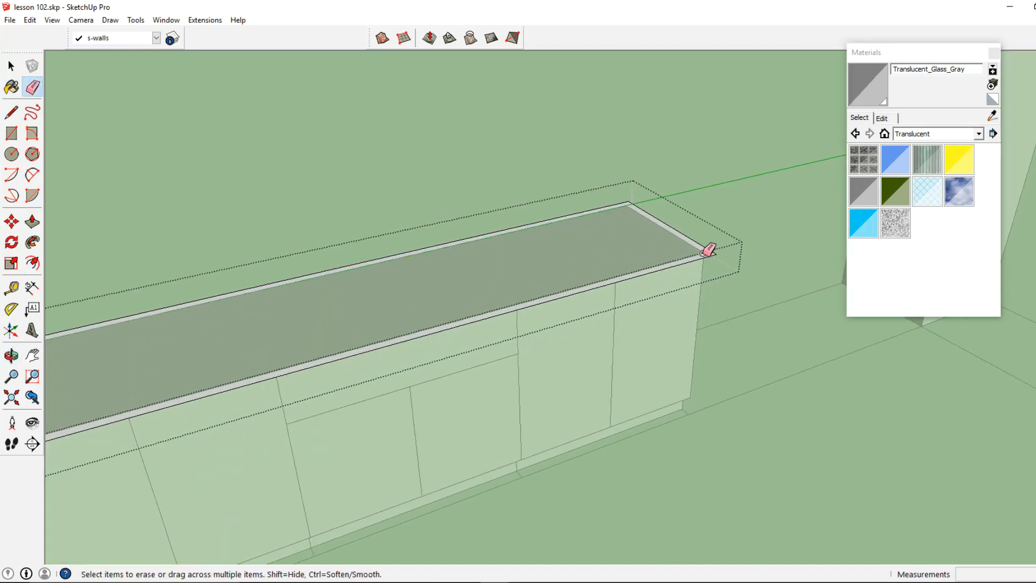
Raise the countertop face by 1.5" with Push/Pull
click(44, 221)
click(383, 341)
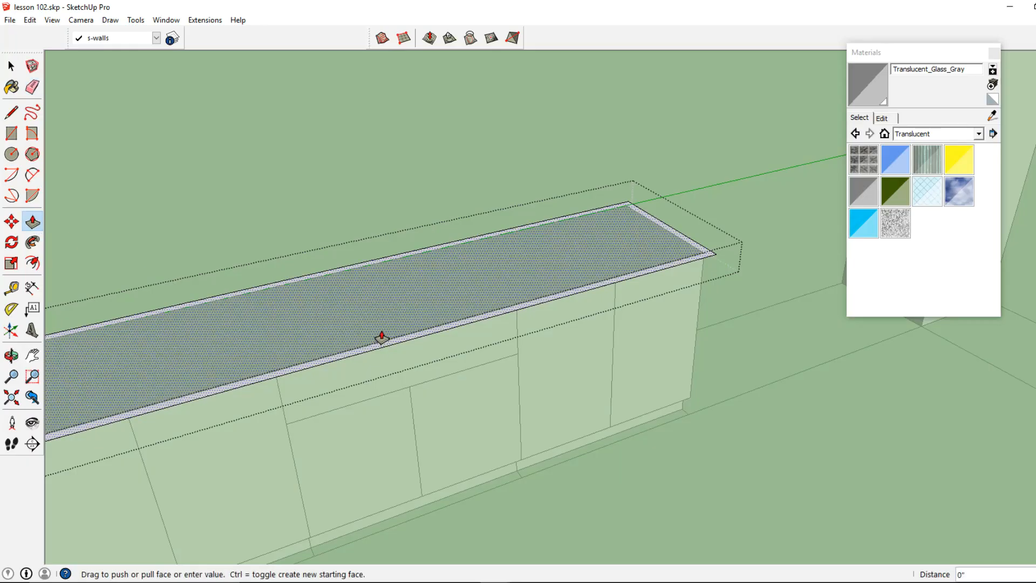
click(382, 334)
text(1.5)
key(Return)
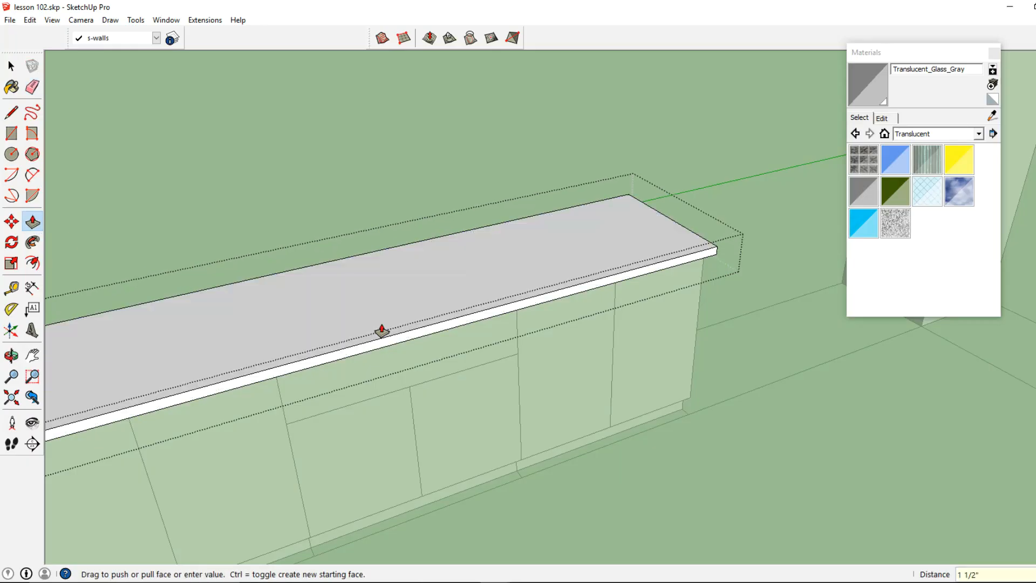
Draw a vertical line across the thickness of the countertop's short end face
shift+middle_drag(71, 332, 377, 264)
middle_drag(308, 350, 327, 336)
scroll(294, 306, up, 3)
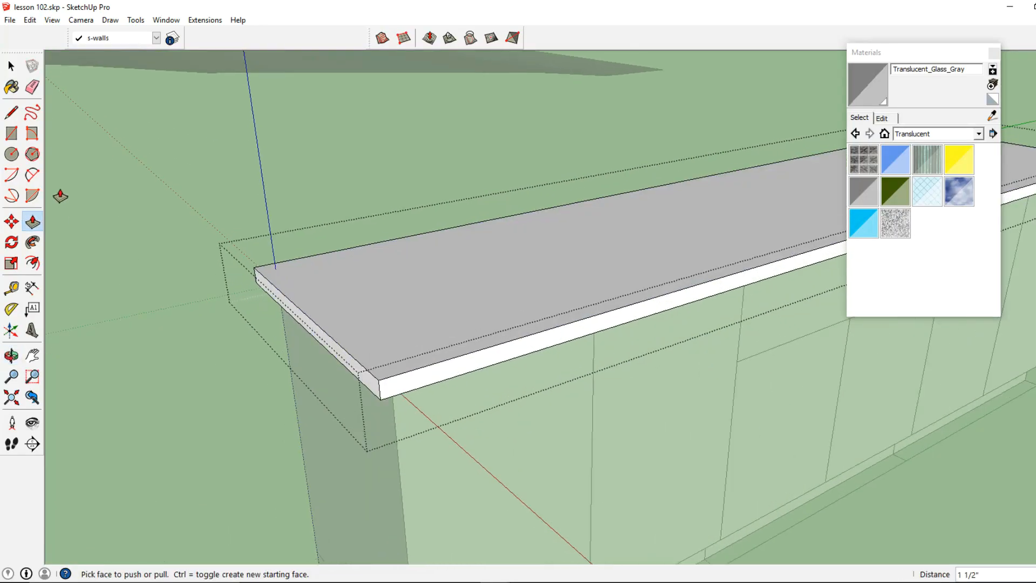
click(39, 176)
middle_drag(265, 304, 318, 300)
scroll(294, 300, up, 2)
click(11, 112)
click(315, 308)
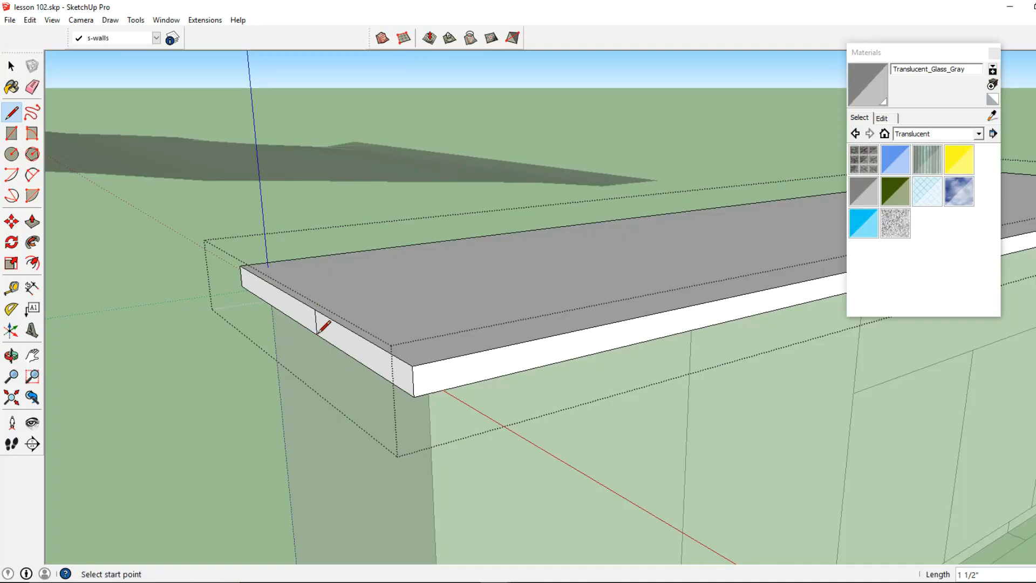
Draw a short line outward along the green axis from the midpoint of the vertical line on the end face
scroll(63, 212, up, 3)
scroll(110, 202, down, 6)
middle_drag(198, 246, 226, 281)
scroll(199, 266, up, 3)
click(13, 118)
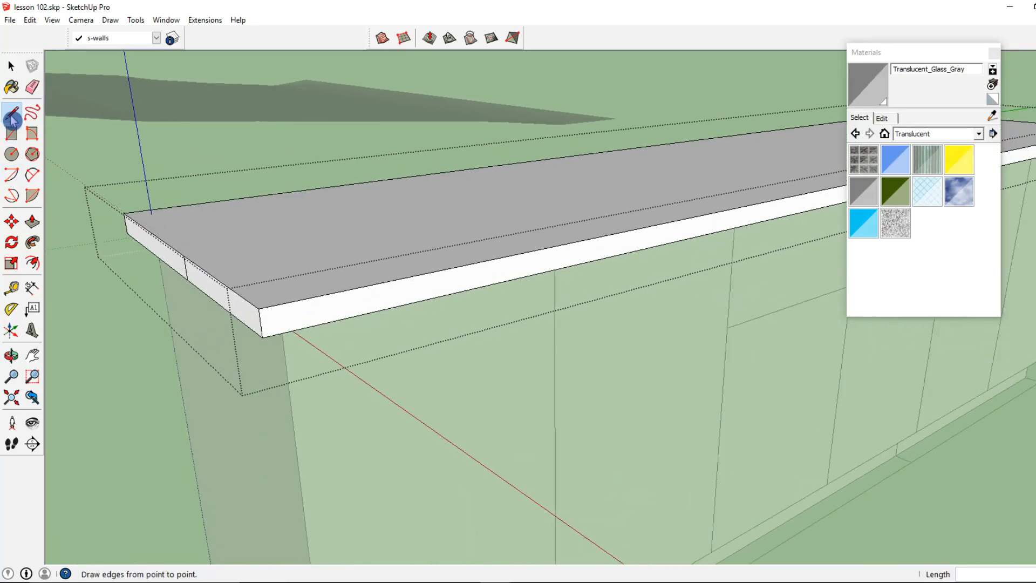
scroll(170, 266, up, 1)
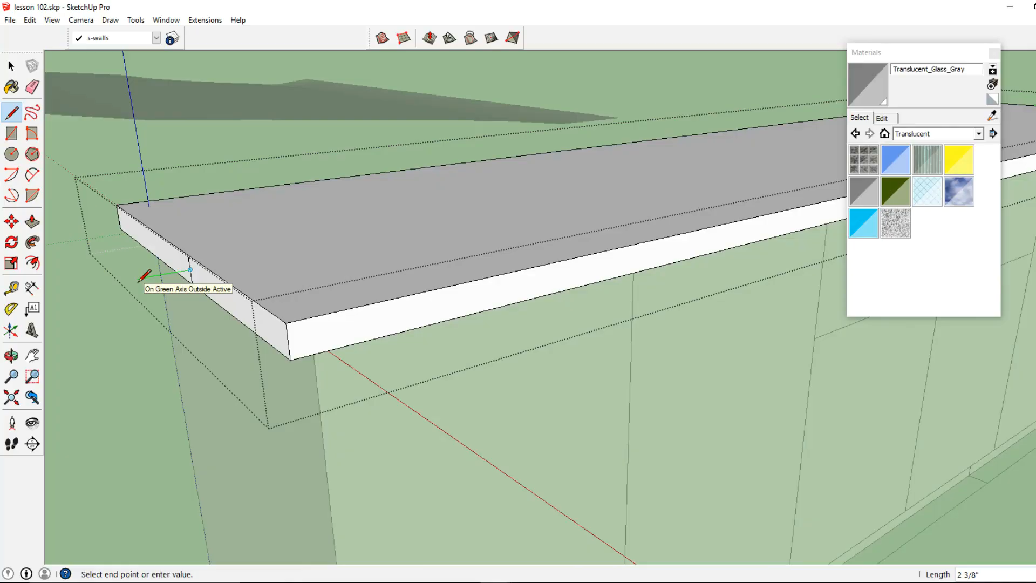
key(Return)
key(Escape)
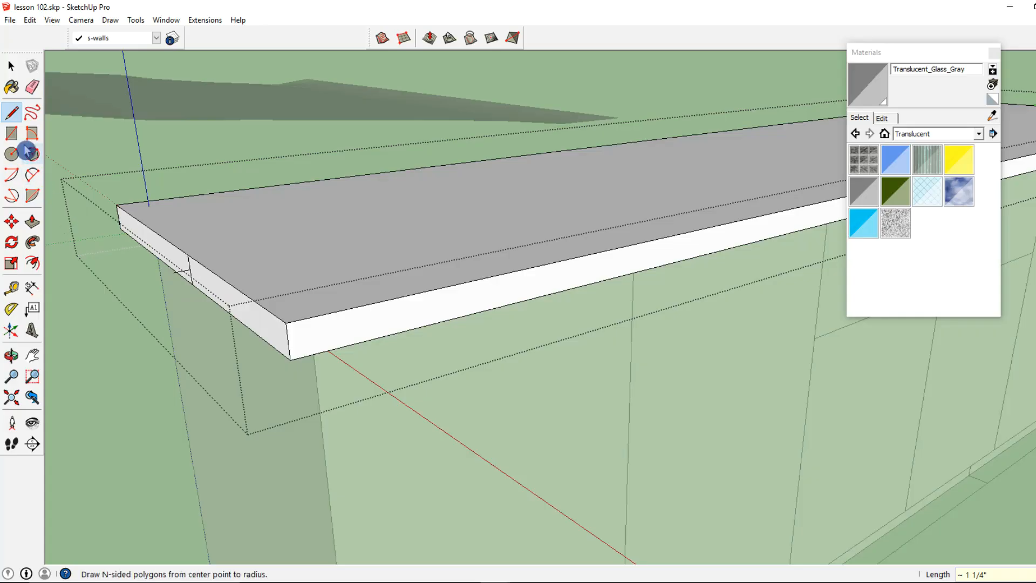
Draw a half-round arc between the vertical line's endpoints, bulging out to the end of the short outward line
click(32, 174)
click(188, 255)
click(192, 284)
click(178, 270)
click(11, 66)
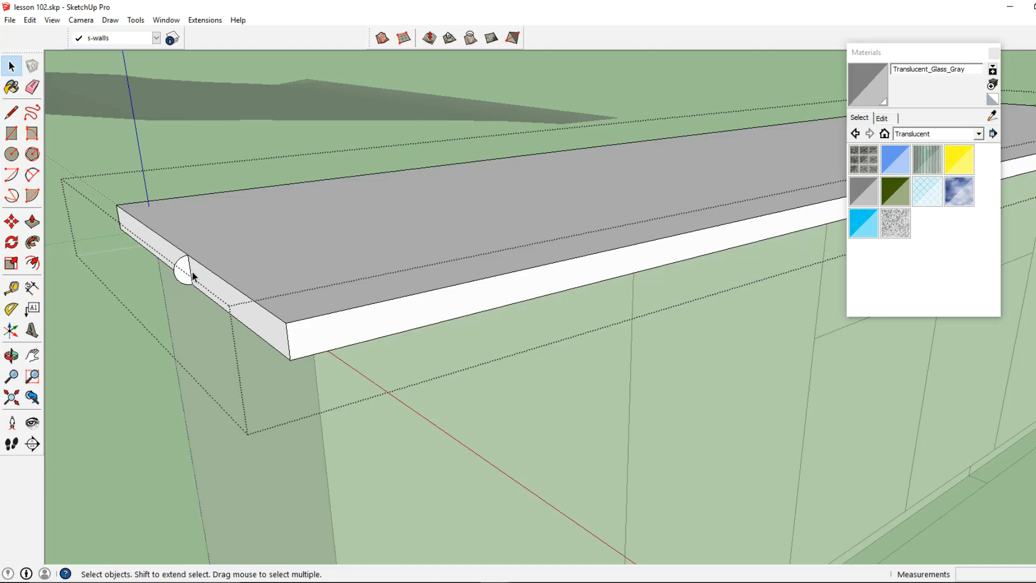
Sweep the half-round profile along the countertop's four top edges with Follow Me and leave the countertop group
click(204, 265)
shift+click(168, 239)
shift+click(186, 197)
shift+click(341, 314)
middle_drag(347, 307, 638, 234)
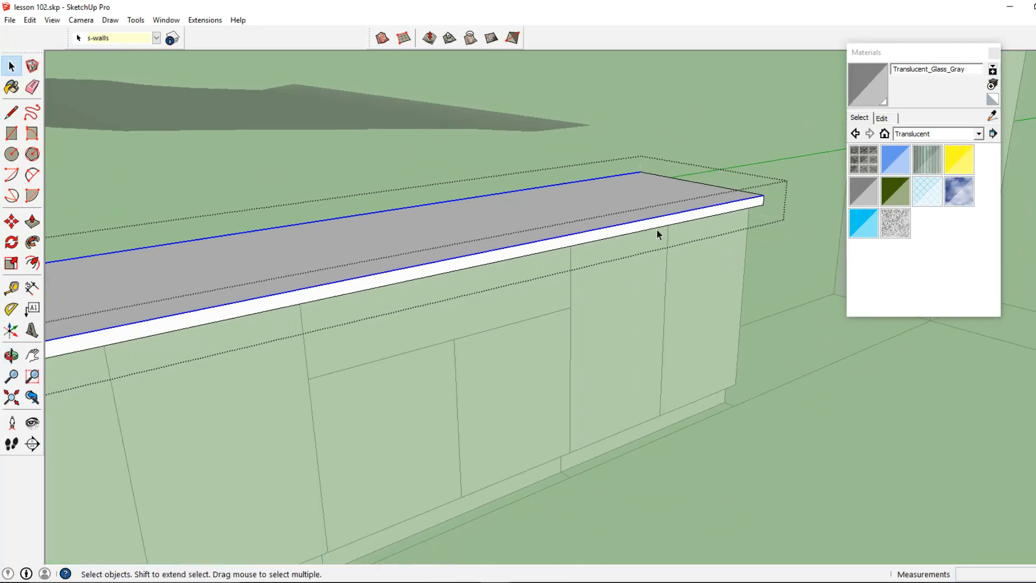
shift+click(696, 182)
middle_drag(696, 183, 428, 194)
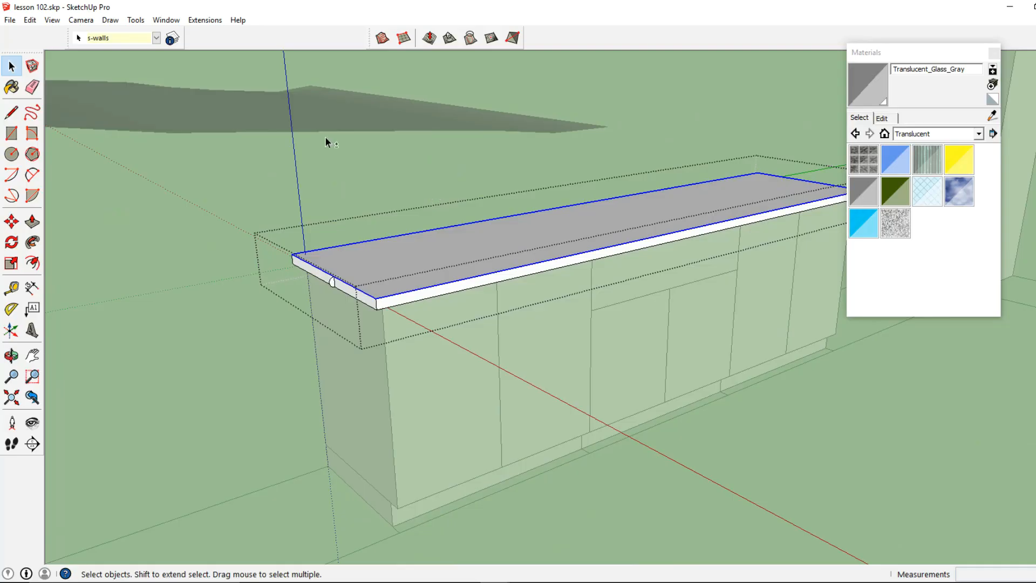
click(135, 20)
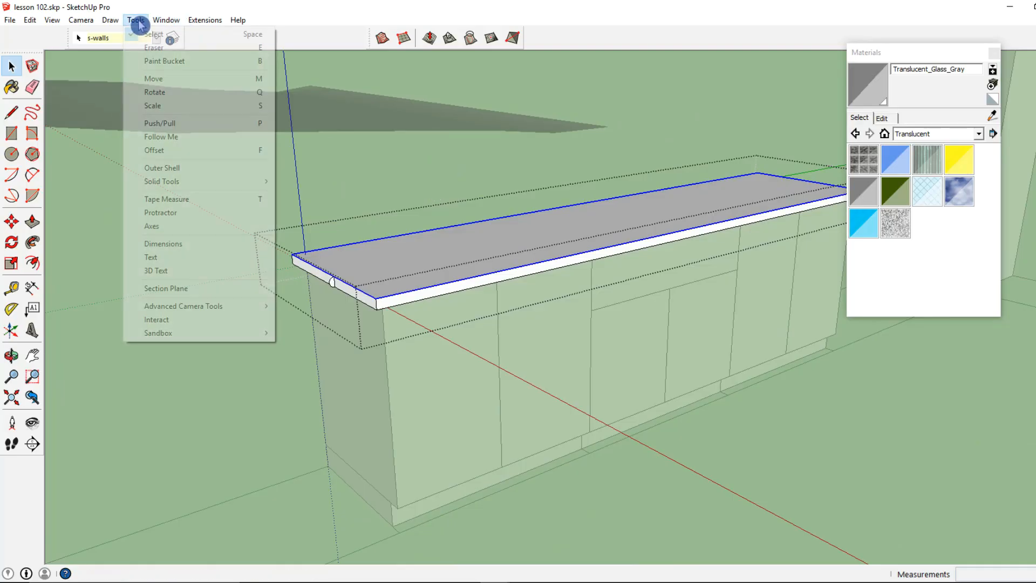
click(164, 137)
scroll(337, 297, up, 2)
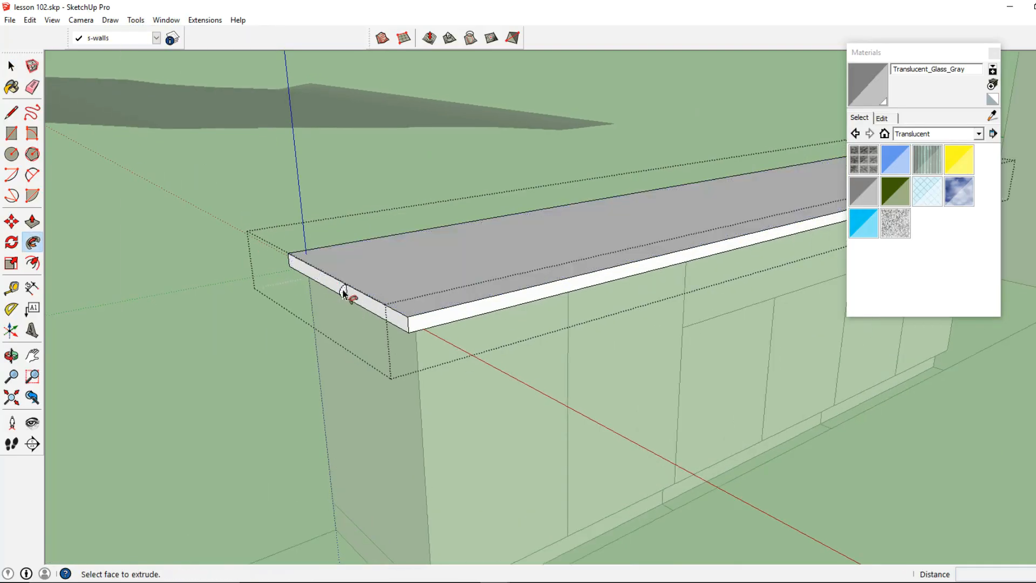
click(343, 293)
middle_drag(550, 254, 66, 123)
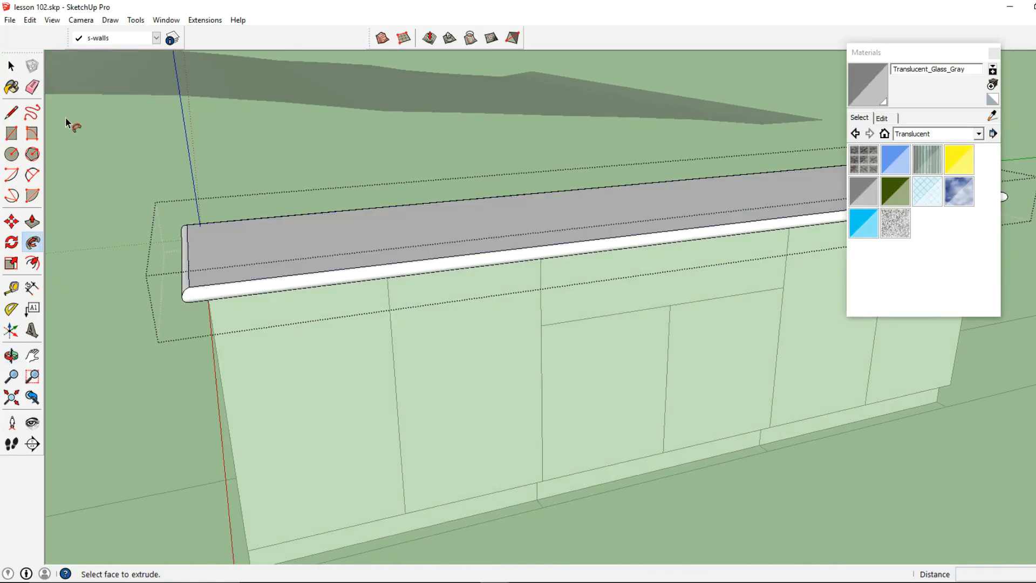
click(16, 69)
scroll(506, 257, down, 2)
click(611, 293)
Open the cabinet group and offset the outline of the full-height door at the near end inward by .5"
middle_drag(610, 293, 423, 309)
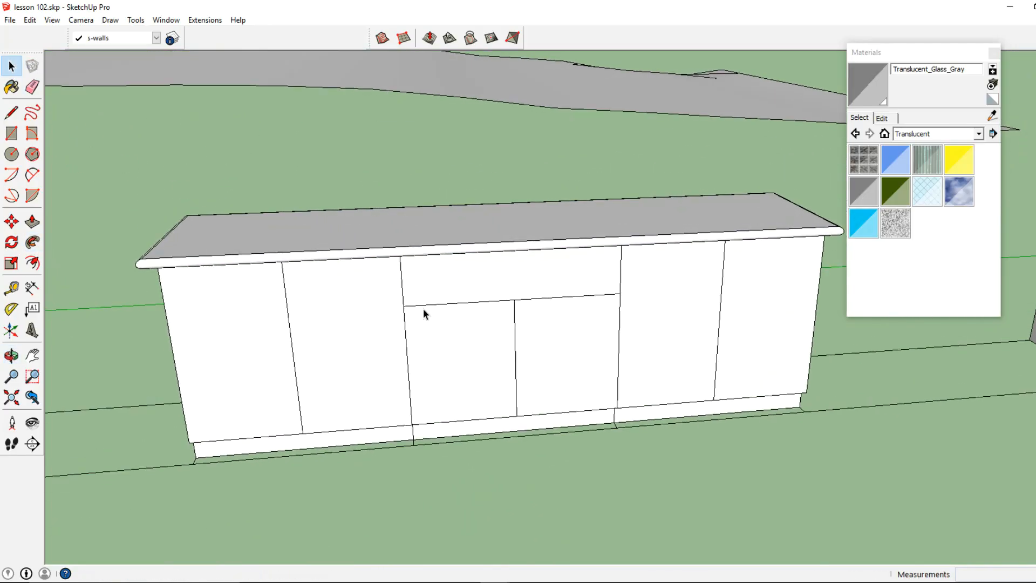
triple_click(250, 335)
click(250, 336)
scroll(241, 354, up, 3)
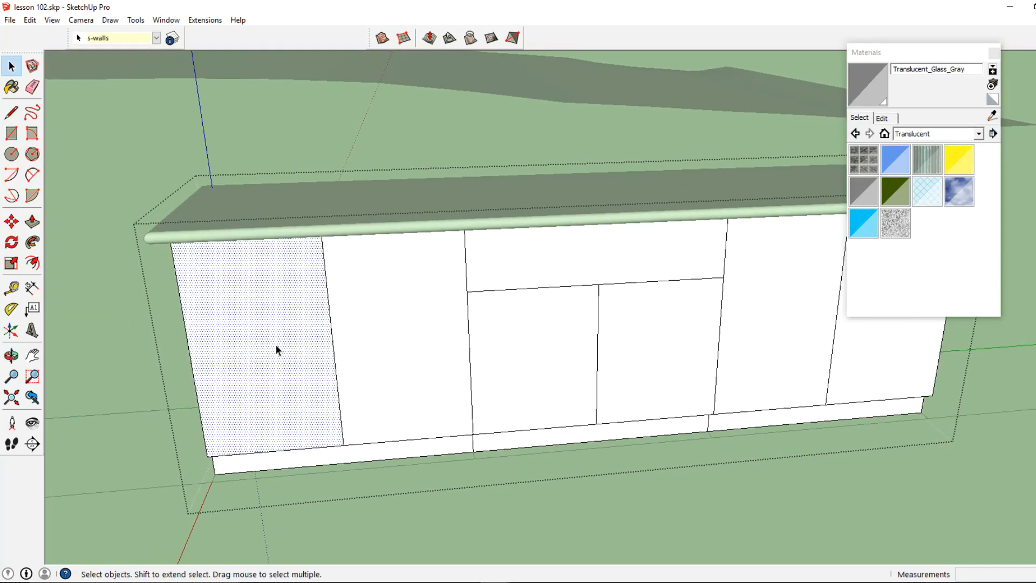
click(33, 265)
click(215, 359)
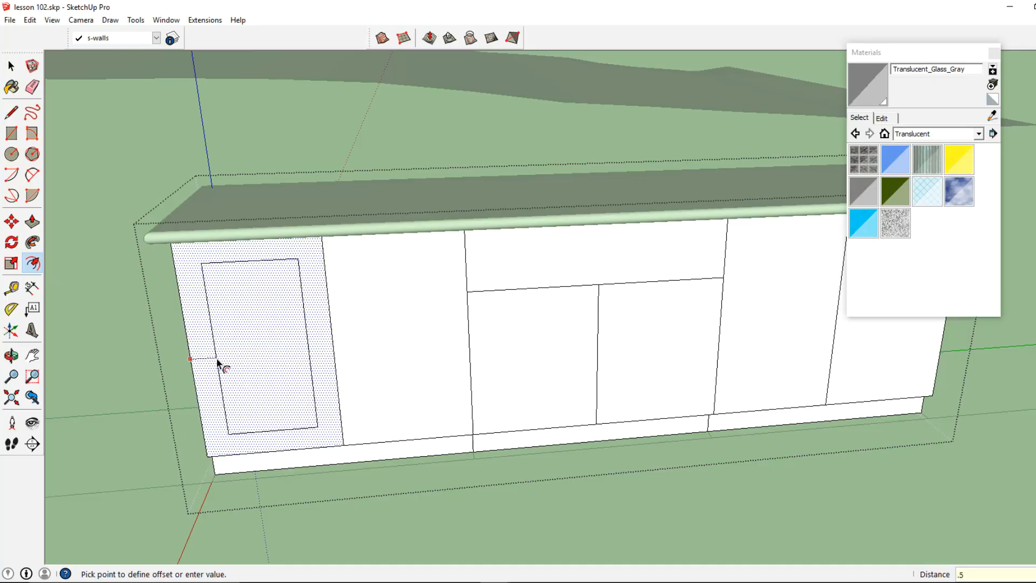
key(Return)
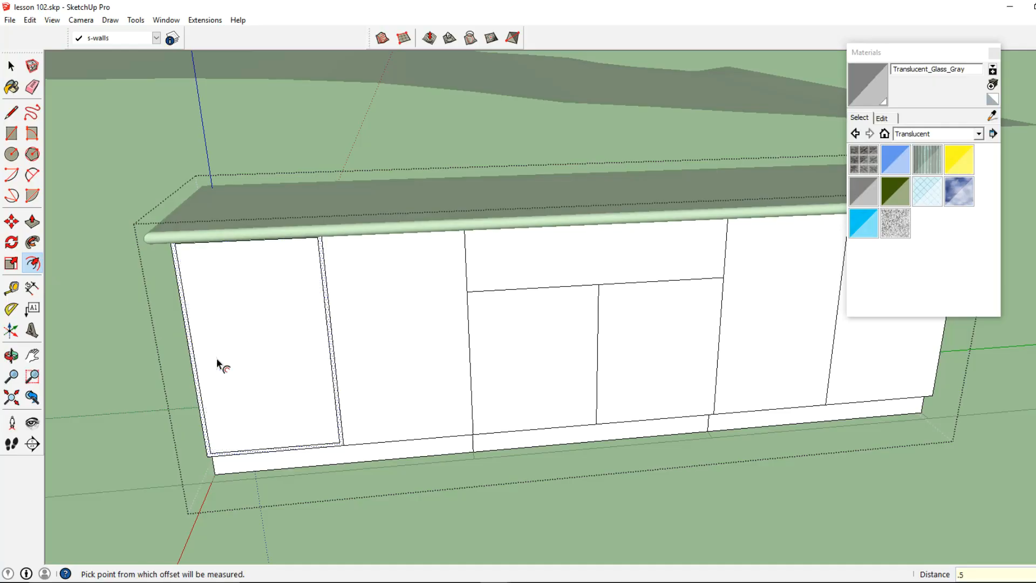
Repeat the .5" inward offset on the other five cabinet door faces
double_click(380, 402)
double_click(492, 411)
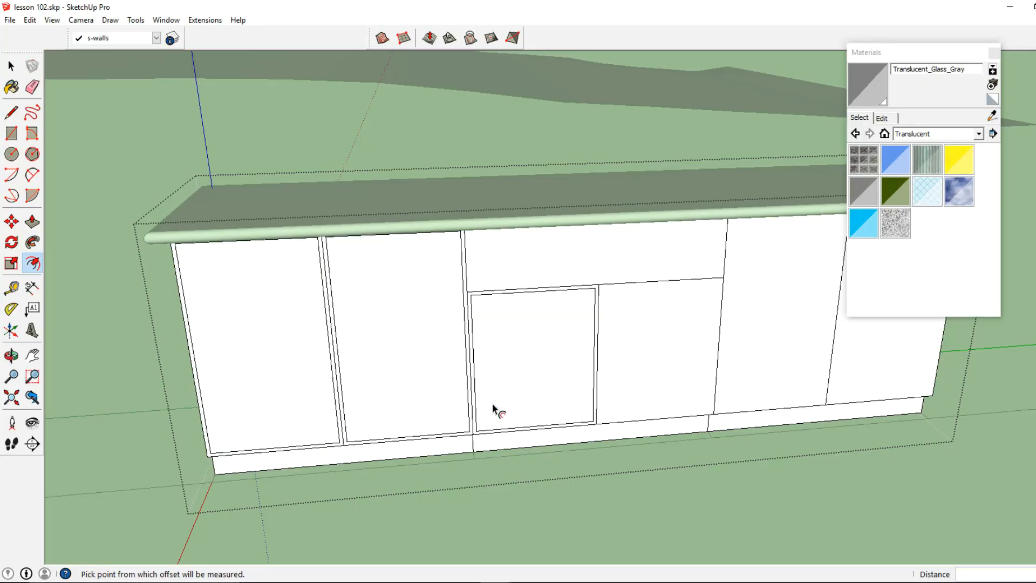
double_click(647, 413)
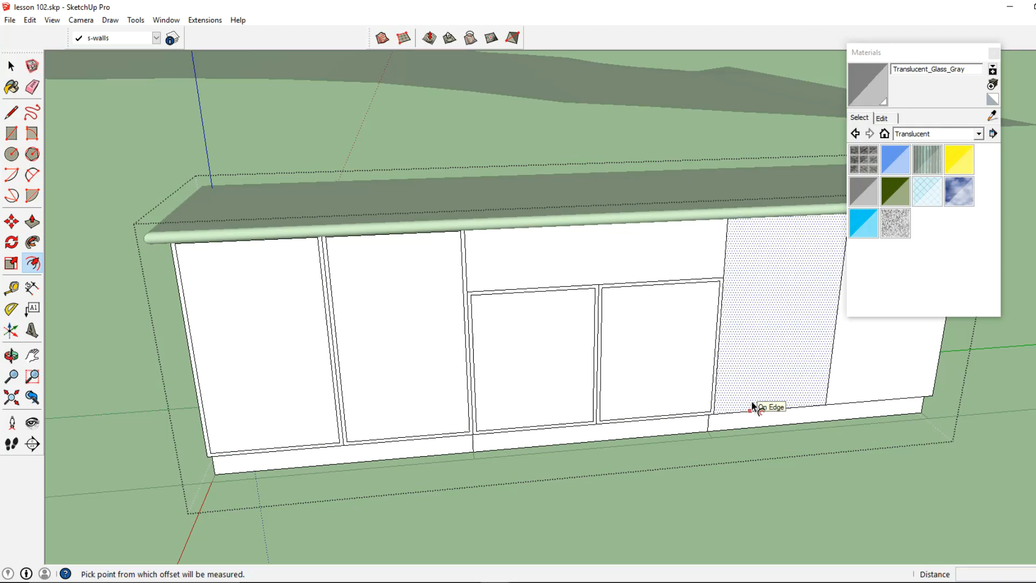
double_click(753, 407)
double_click(844, 395)
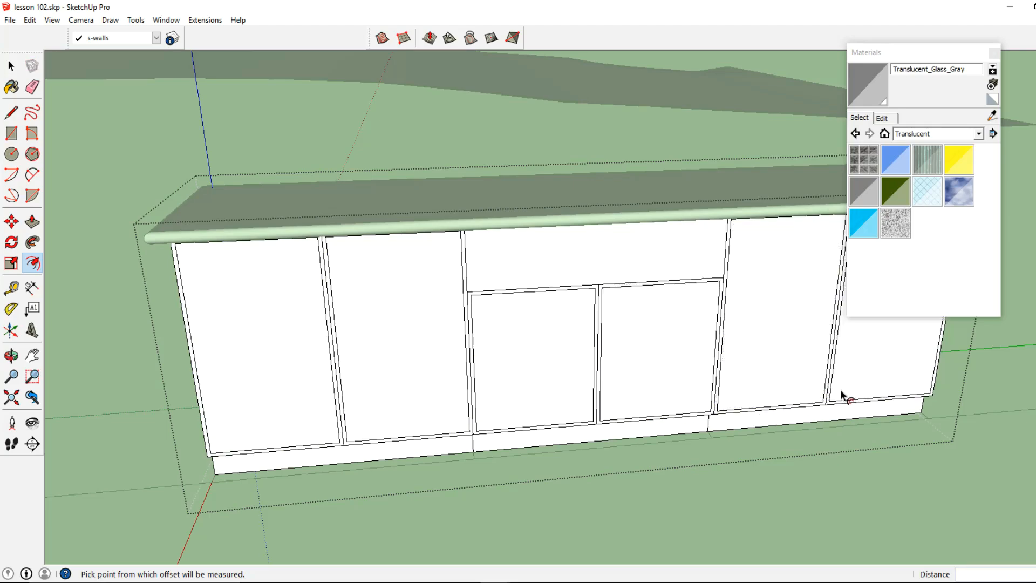
Pull all six inset door panels out by .5" with Push/Pull and leave the cabinet group
click(32, 222)
click(301, 332)
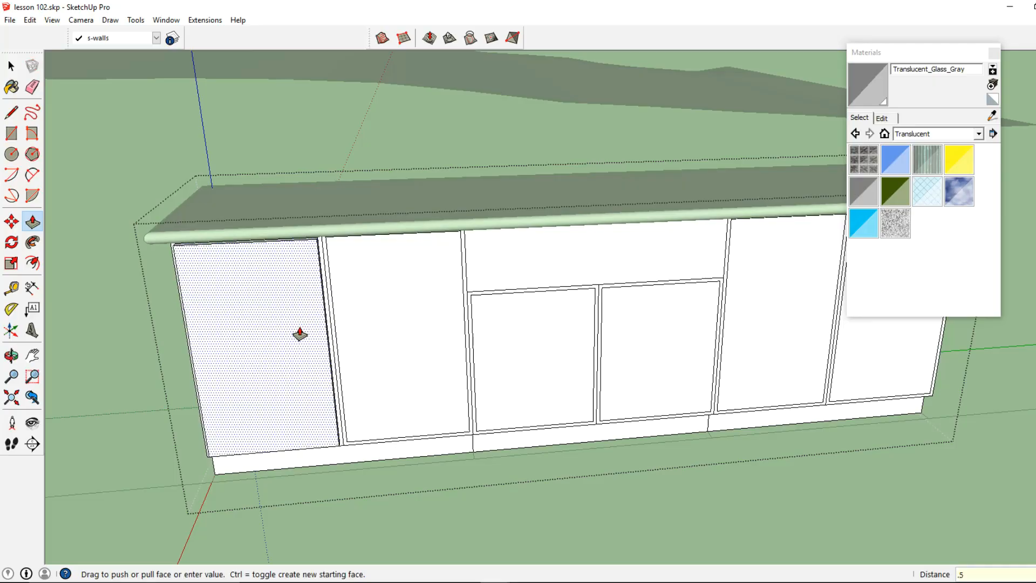
text(.5)
key(Return)
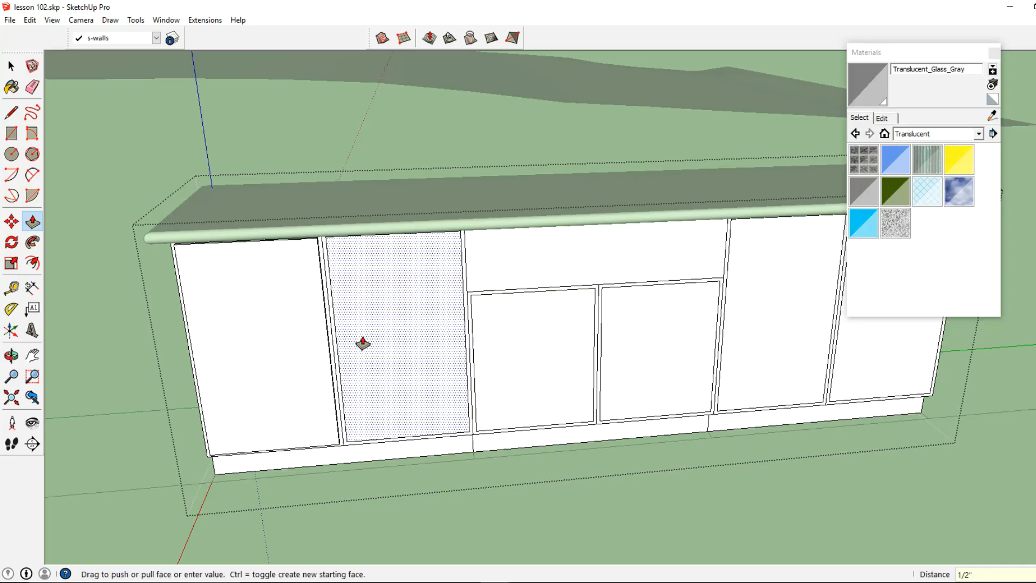
click(362, 344)
double_click(499, 363)
double_click(653, 371)
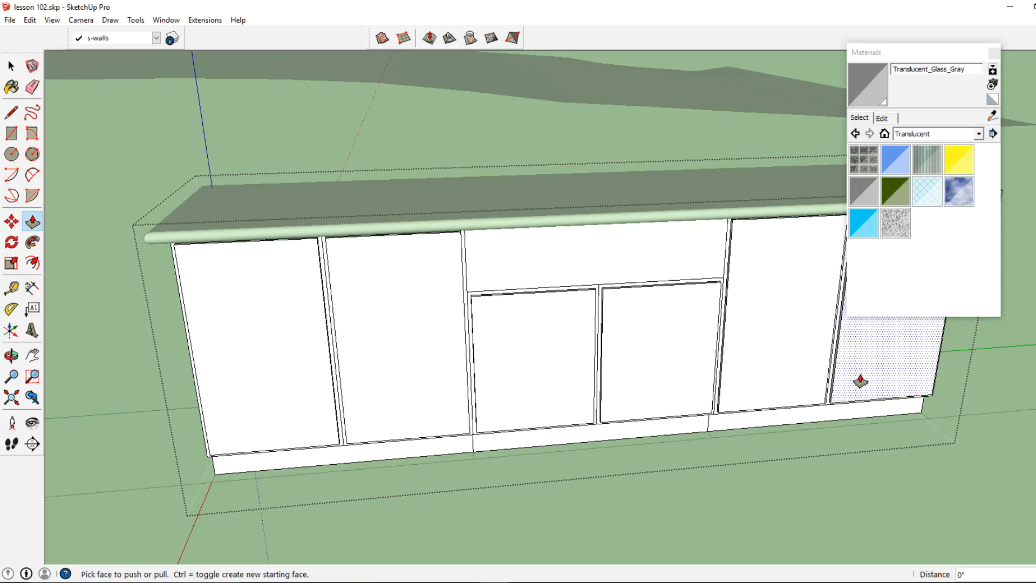
click(14, 69)
key(Escape)
middle_drag(558, 290, 455, 316)
scroll(511, 275, down, 3)
scroll(387, 305, down, 2)
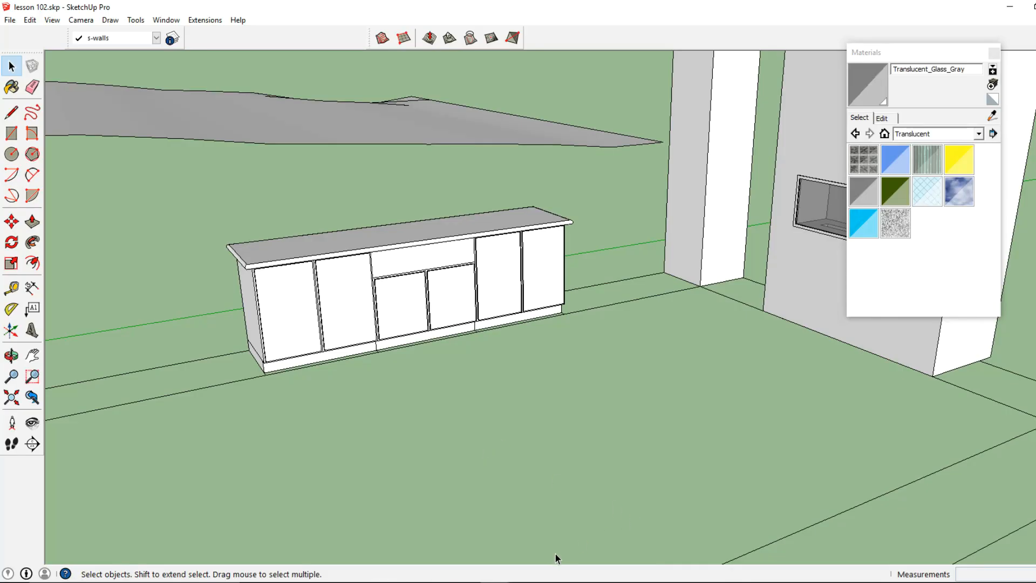
Search the 3D Warehouse for a 36" grill
click(13, 23)
mouse_move(40, 181)
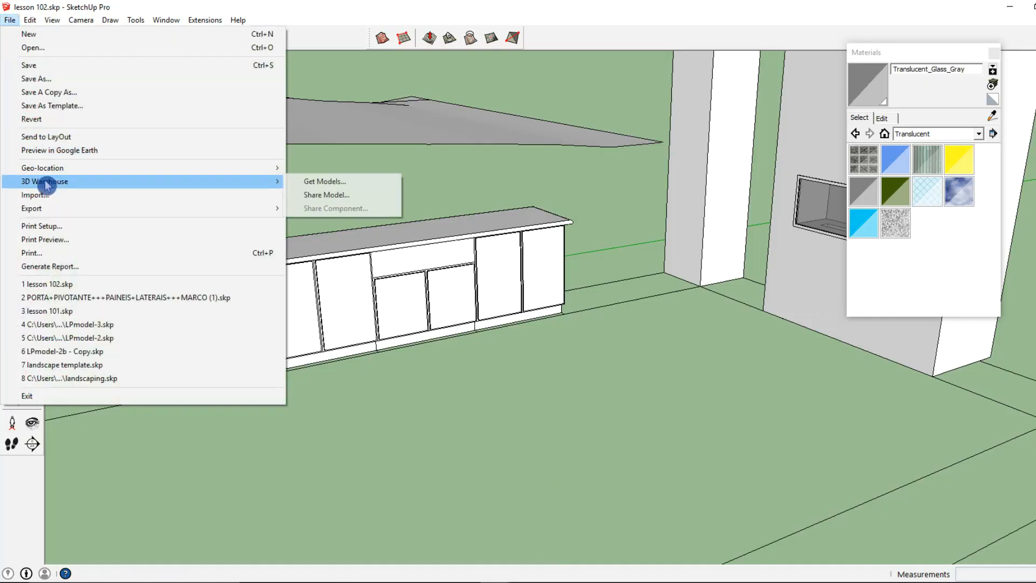
click(314, 182)
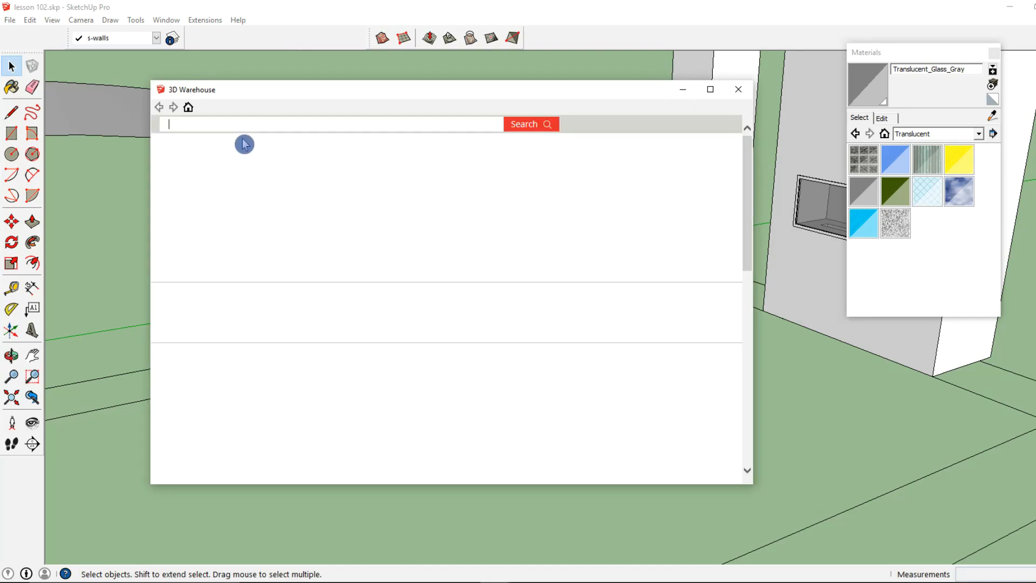
click(244, 130)
text(36" )
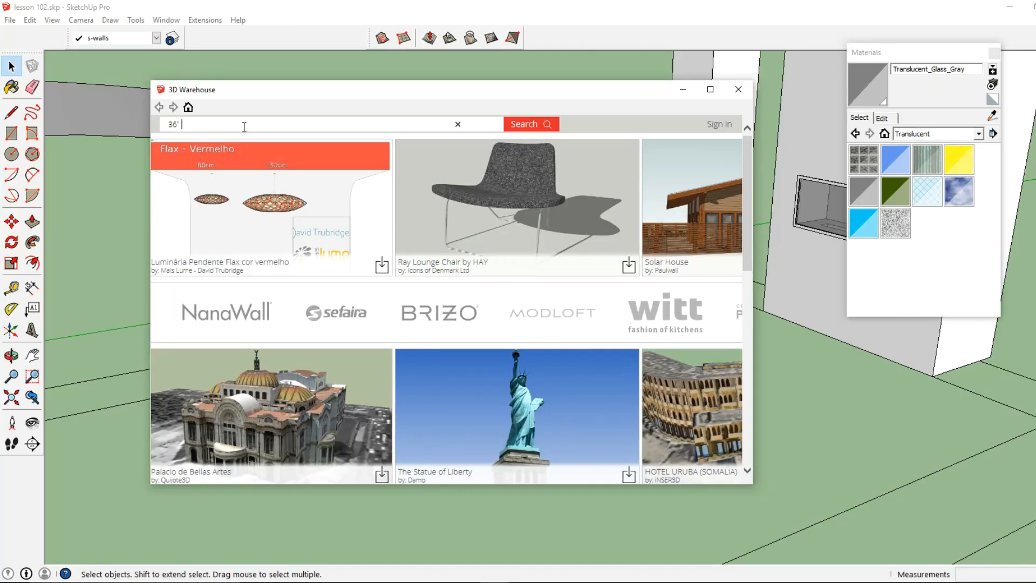
text(grill)
key(Return)
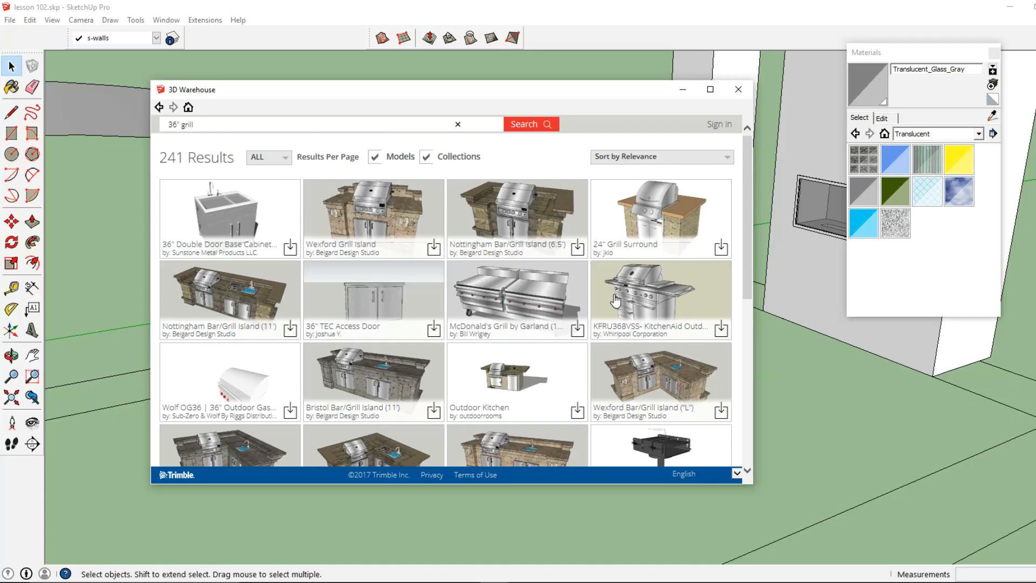
Load the KBNU487VSS KitchenAid Outdoor 48 inch Ultima Built-In Grill into the model and place it on the countertop
scroll(616, 301, down, 5)
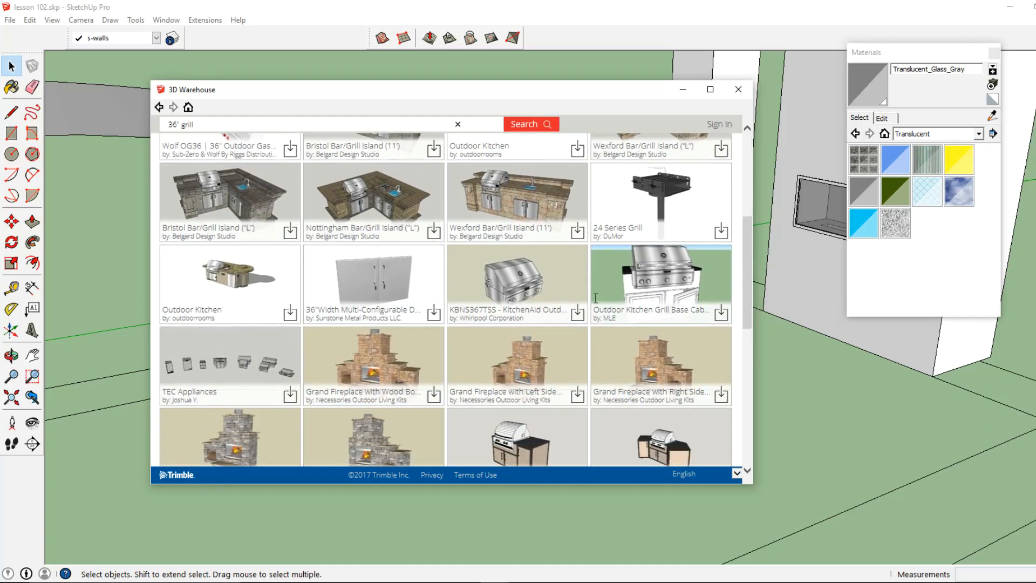
scroll(598, 301, down, 2)
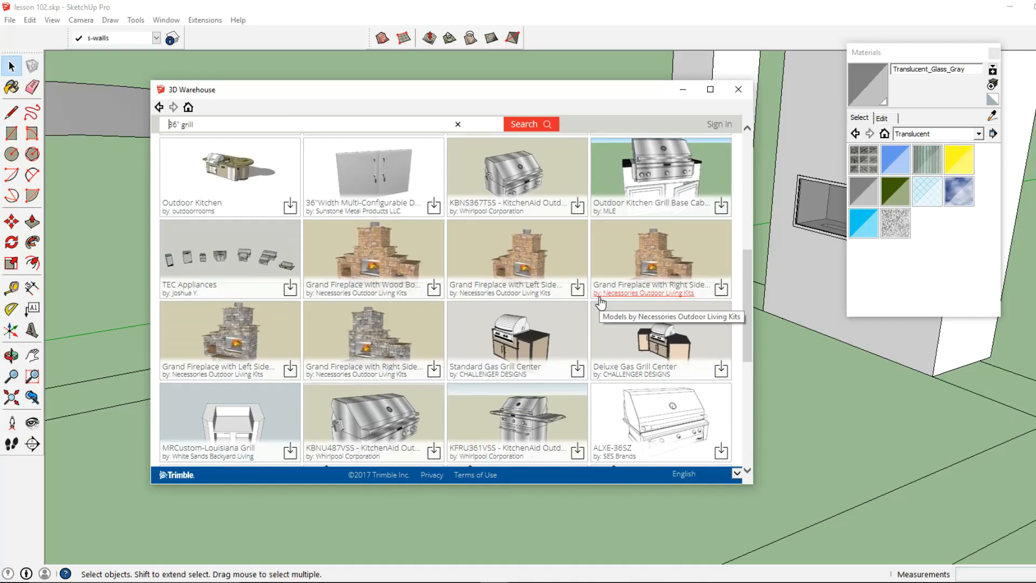
scroll(486, 286, down, 3)
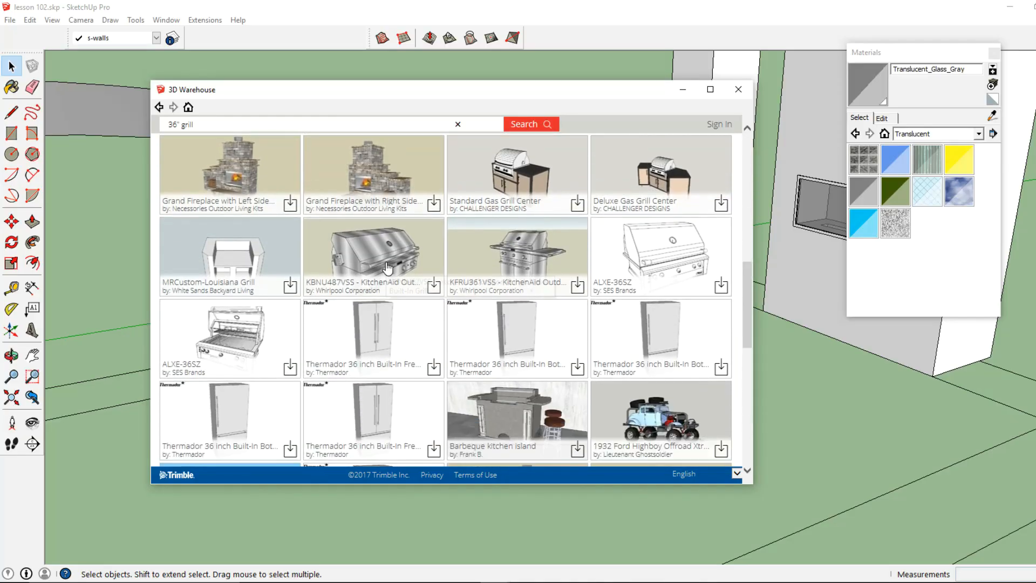
click(388, 267)
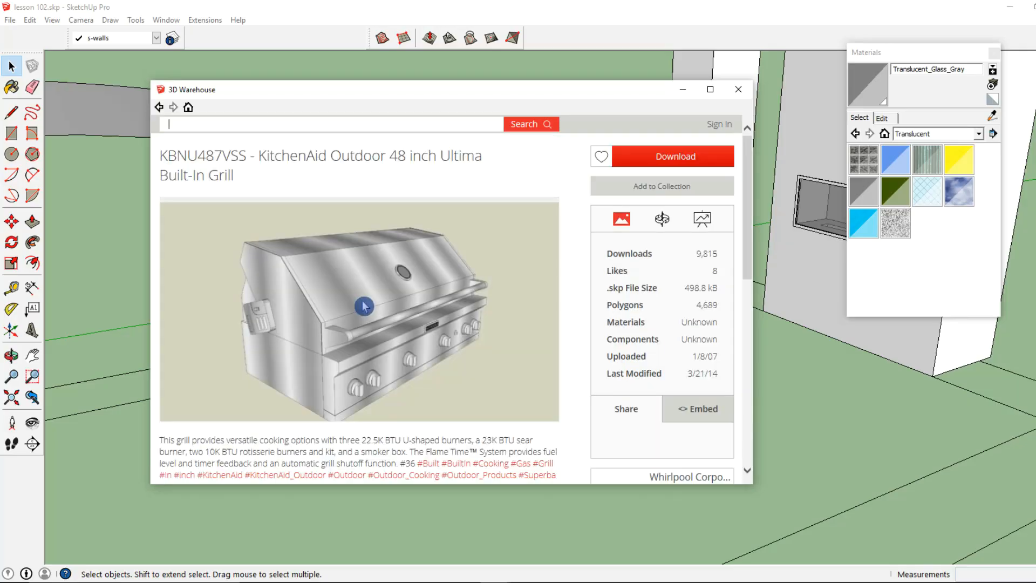
click(667, 161)
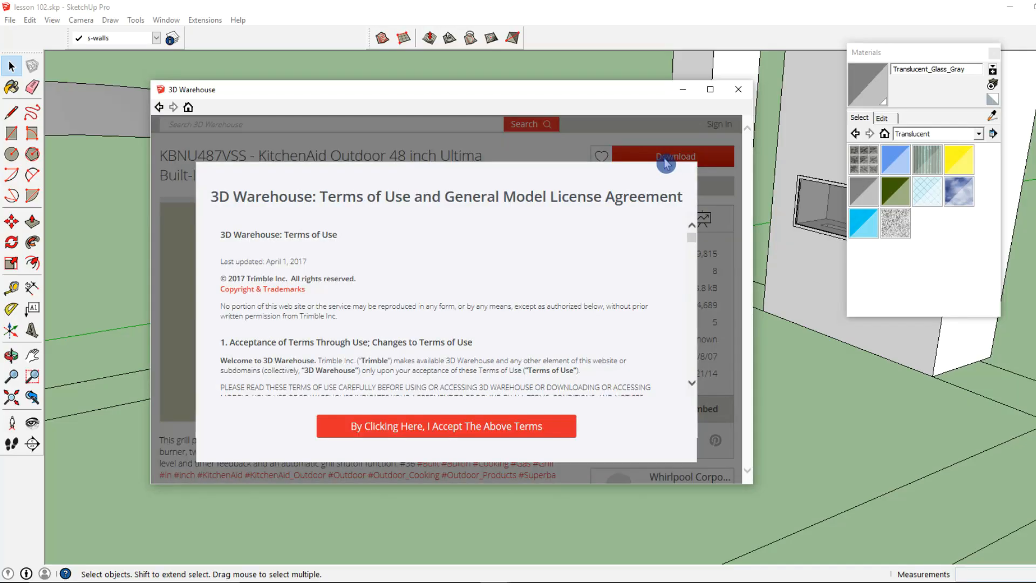
click(456, 427)
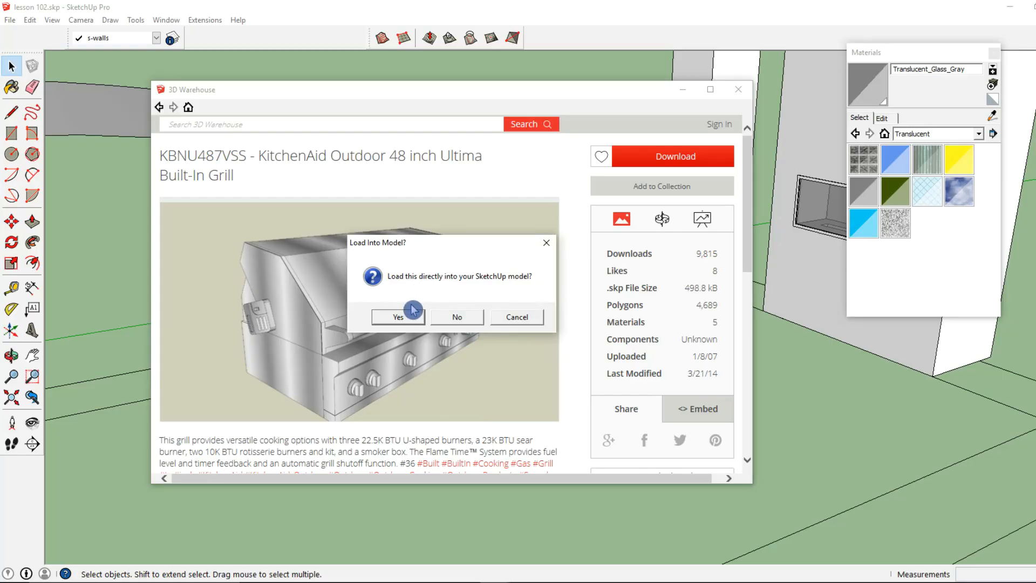
click(404, 318)
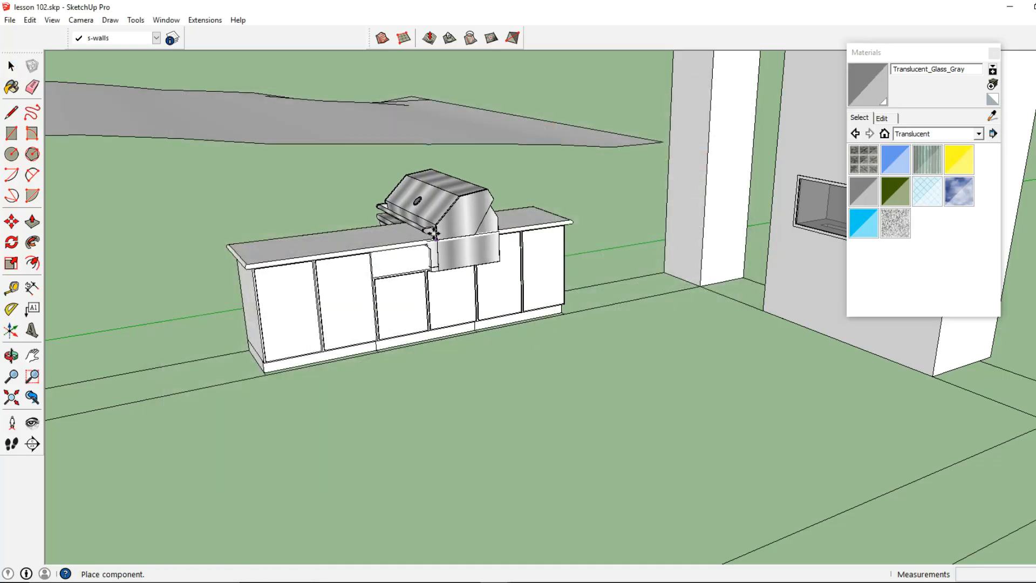
click(430, 230)
Rotate the grill 90 degrees and move it over the drawer panel at the middle of the cabinet front
scroll(421, 240, up, 4)
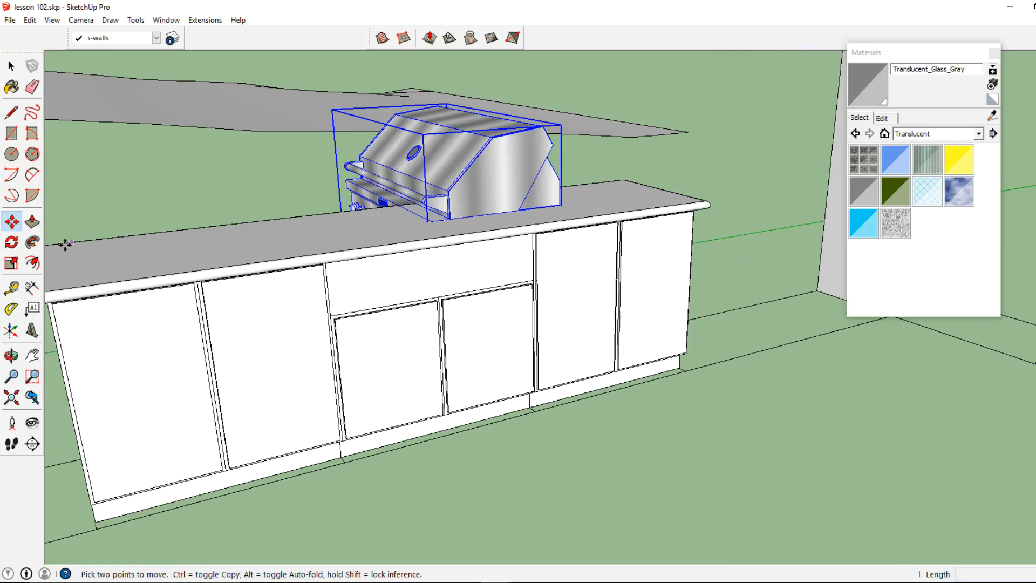
click(11, 242)
drag(401, 243, 572, 209)
key(Return)
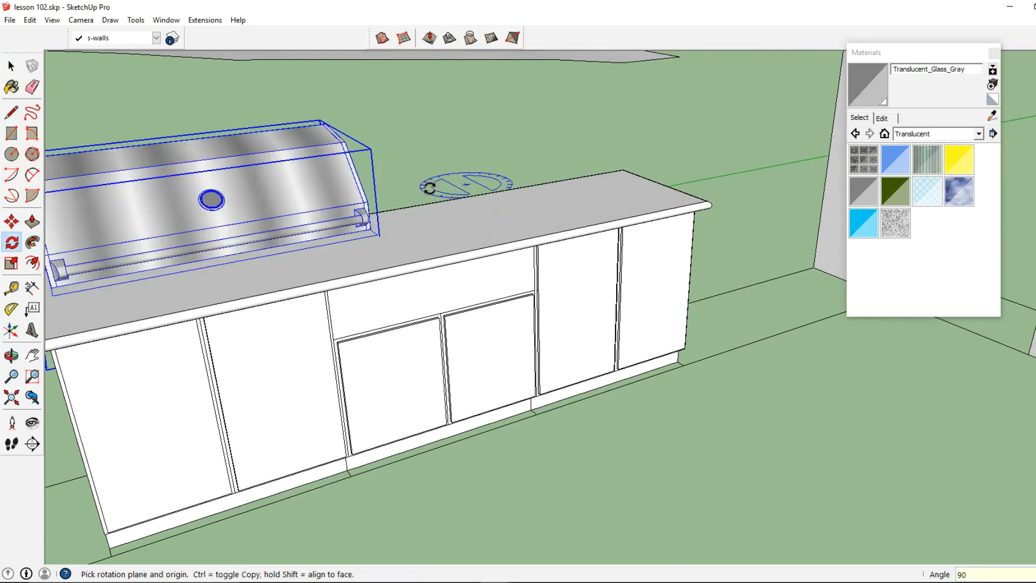
click(12, 222)
click(201, 247)
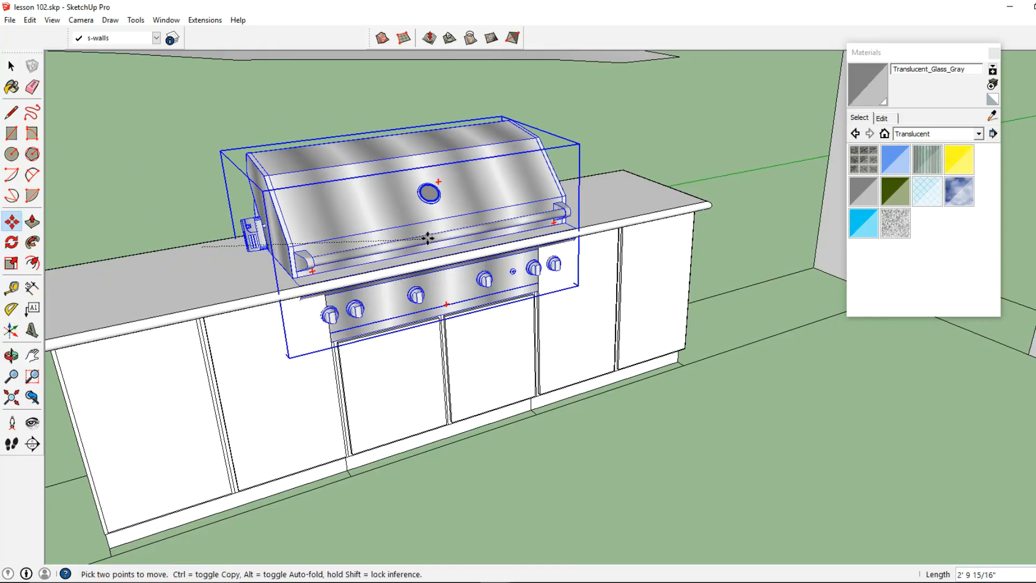
click(439, 237)
Scale the grill down from its upper back corner and reposition it over the cabinet's middle section
middle_drag(439, 237, 135, 227)
click(11, 263)
middle_drag(58, 270, 376, 291)
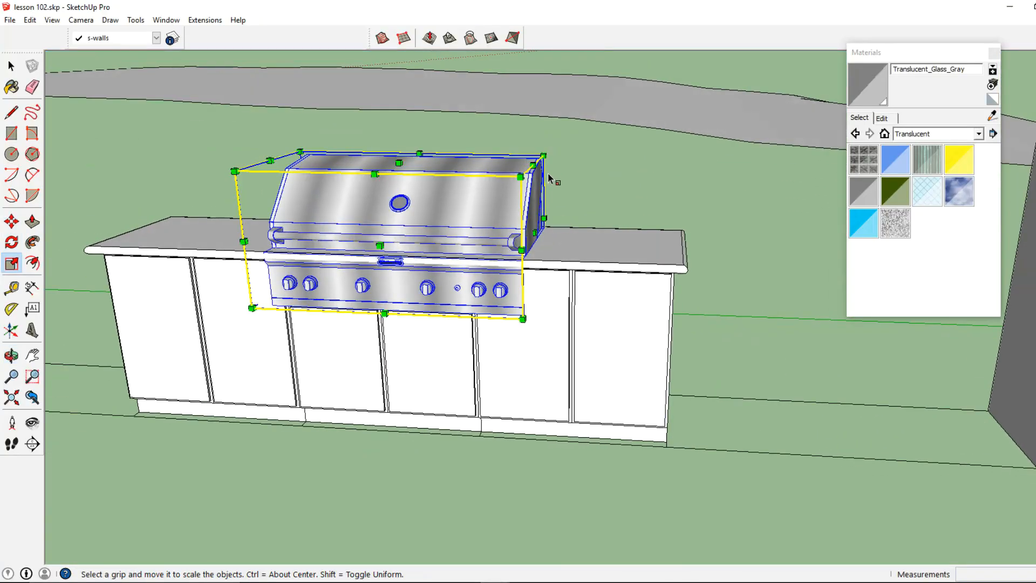
drag(544, 155, 484, 187)
click(15, 223)
middle_drag(385, 288, 428, 308)
scroll(493, 248, up, 3)
middle_drag(506, 245, 462, 256)
Scale the grill slightly narrower from its left side and raise it about 2 11/16" along the blue axis
click(12, 265)
middle_drag(156, 288, 264, 322)
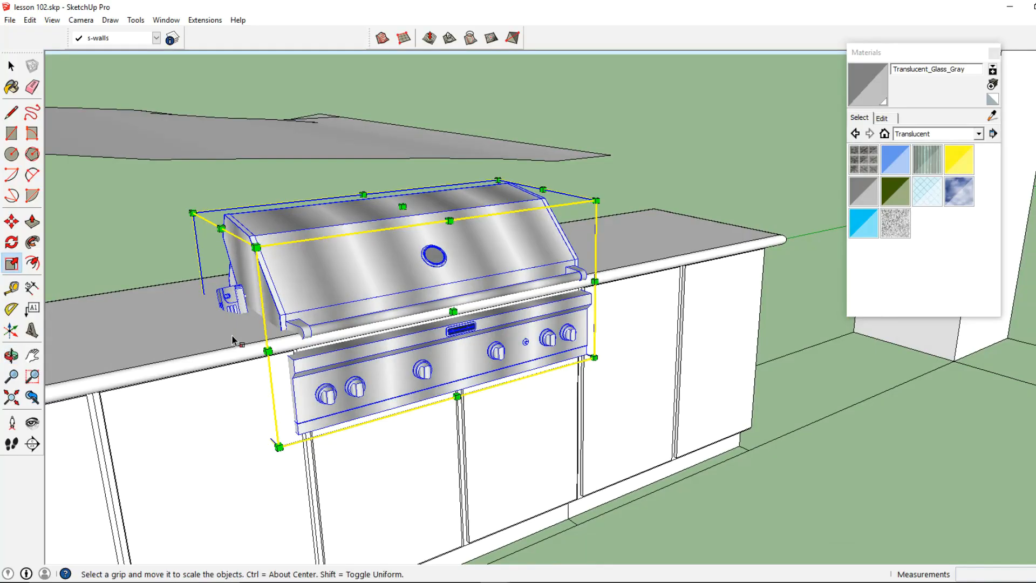
drag(233, 322, 248, 320)
middle_drag(393, 339, 40, 222)
click(11, 222)
drag(498, 227, 499, 208)
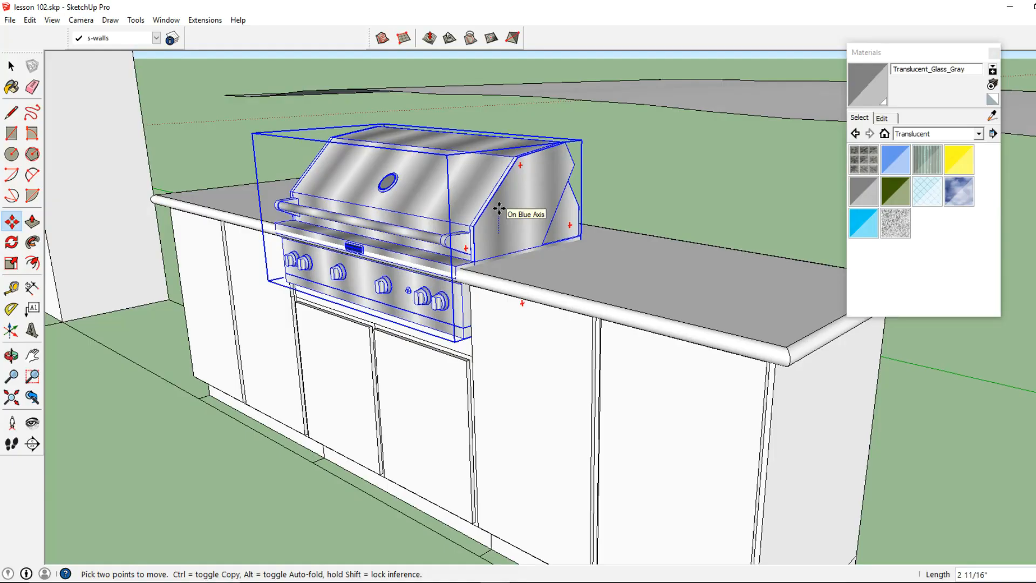
Shift the grill about 3/4" along the green axis to center it over the two short middle doors
middle_drag(523, 223, 649, 321)
scroll(508, 297, up, 3)
scroll(341, 204, down, 5)
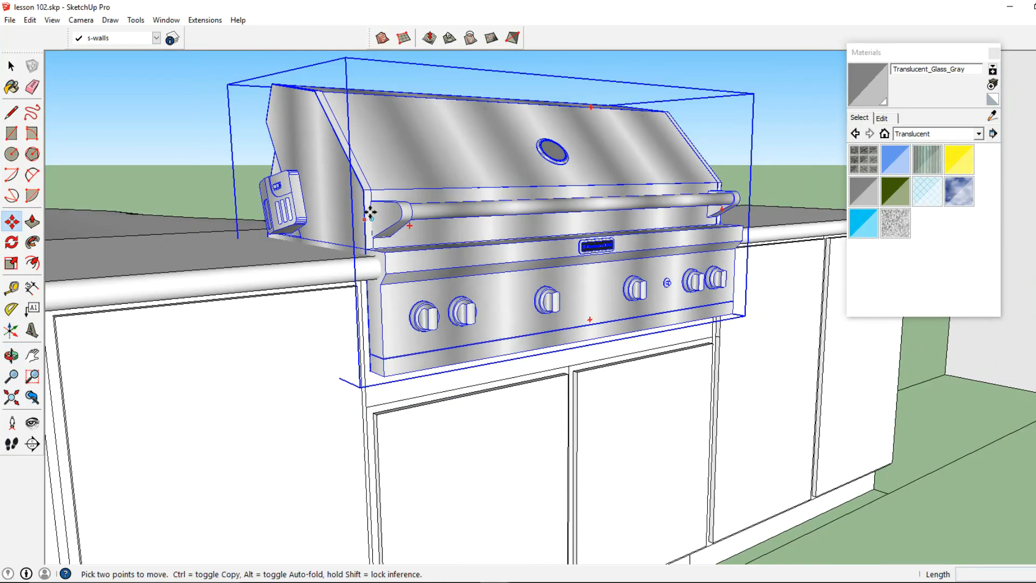
scroll(367, 212, down, 3)
click(11, 66)
middle_drag(468, 253, 430, 246)
click(11, 221)
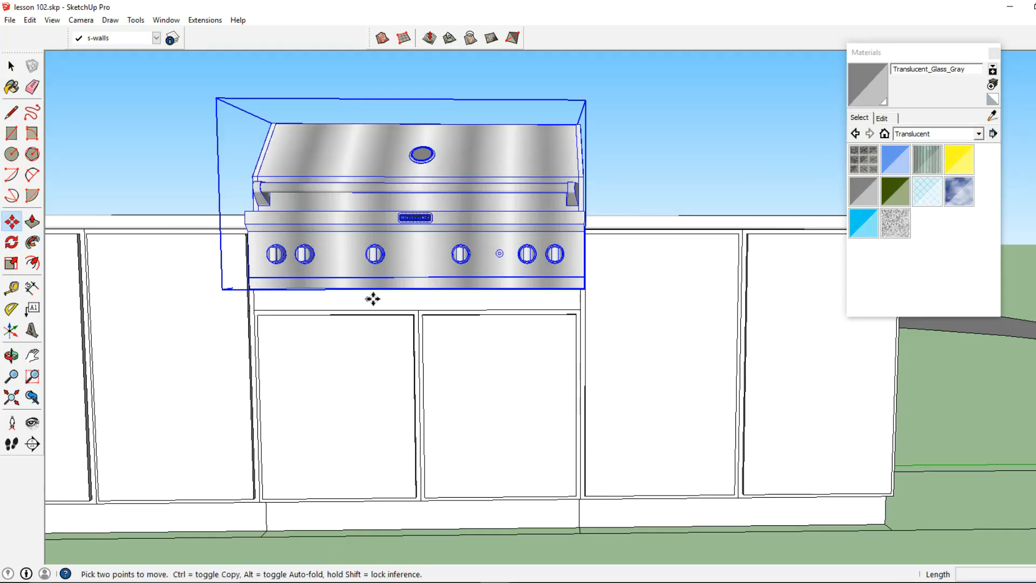
scroll(412, 266, up, 2)
click(411, 267)
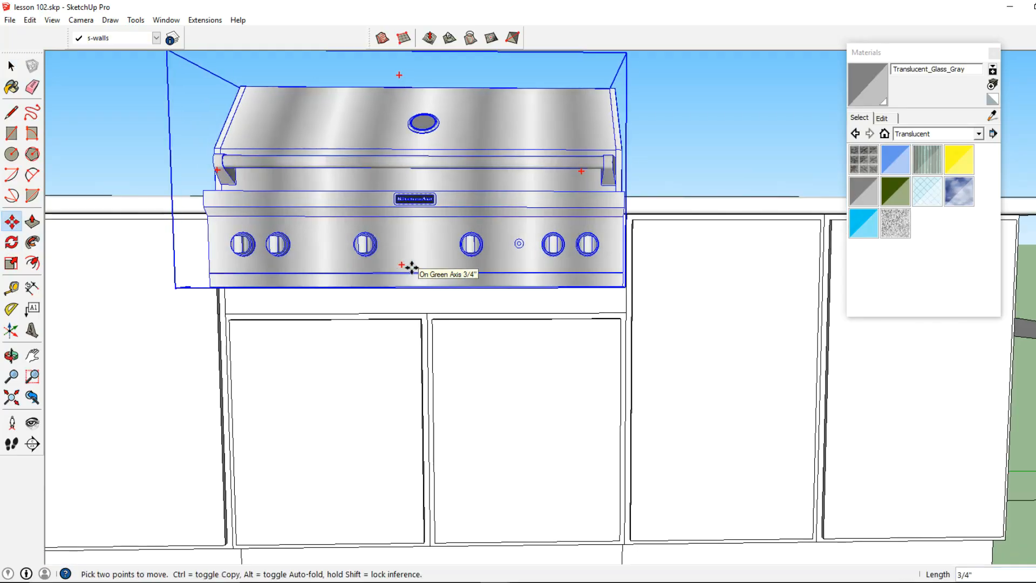
Move the grill about 1/8" along the red axis relative to the cabinet face and deselect it
middle_drag(412, 267, 439, 233)
scroll(444, 249, up, 2)
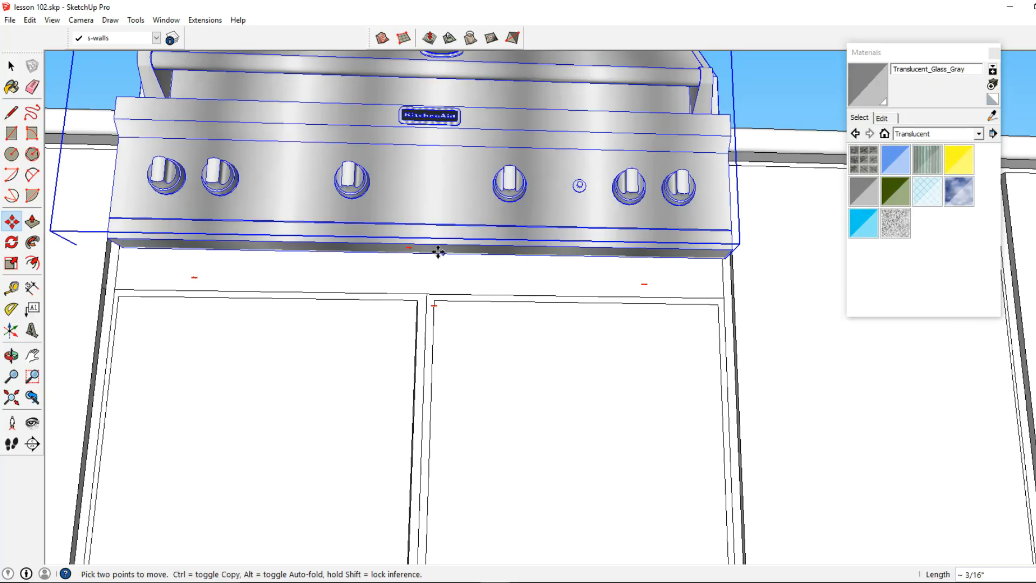
scroll(446, 209, up, 3)
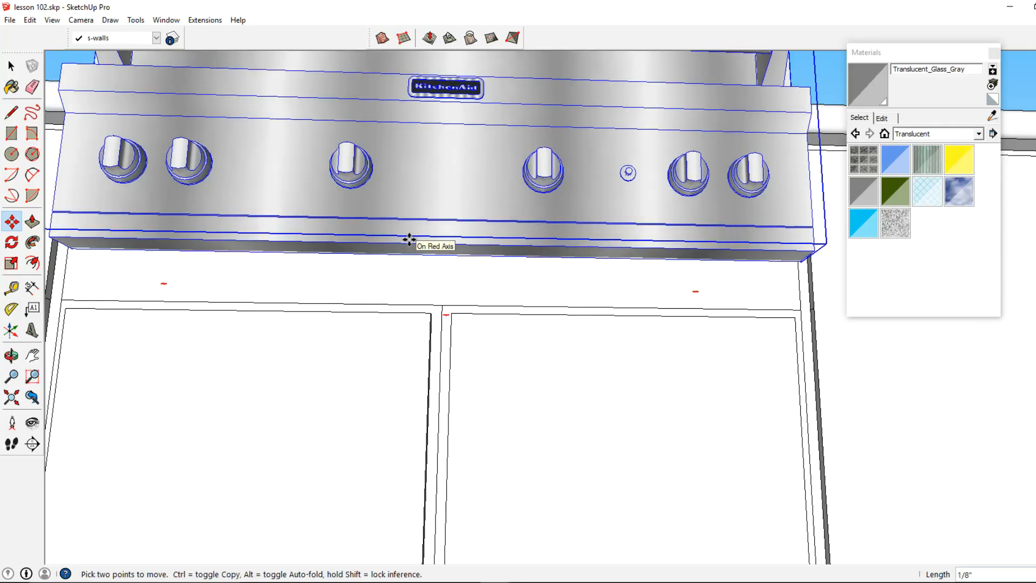
click(410, 240)
middle_drag(404, 231, 529, 331)
scroll(384, 361, down, 3)
key(ctrl+t)
click(11, 67)
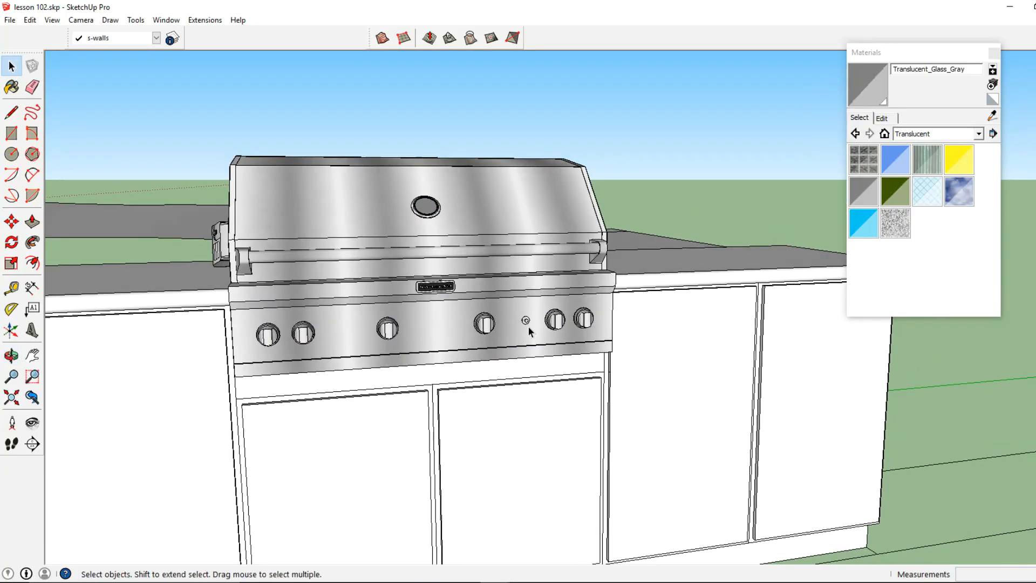
scroll(563, 280, down, 3)
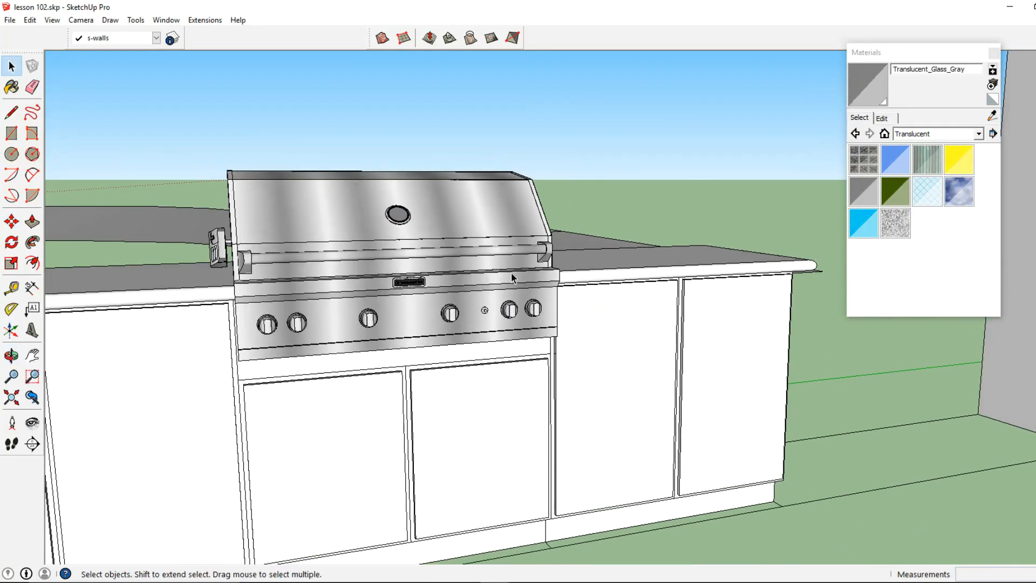
middle_drag(432, 254, 368, 291)
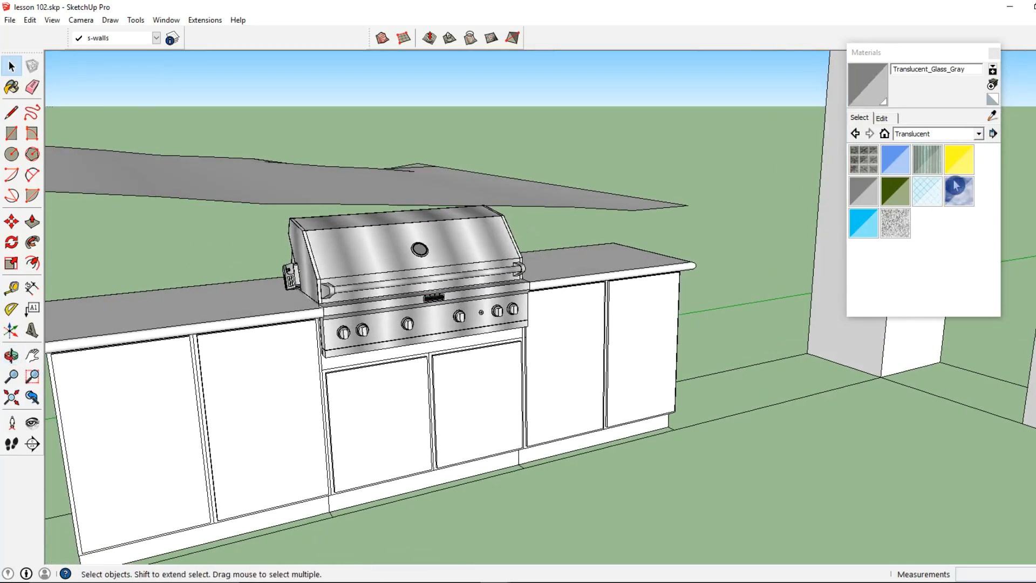
Sample the grill hood's CorrogateShiny material and set its texture width to 6'
click(992, 115)
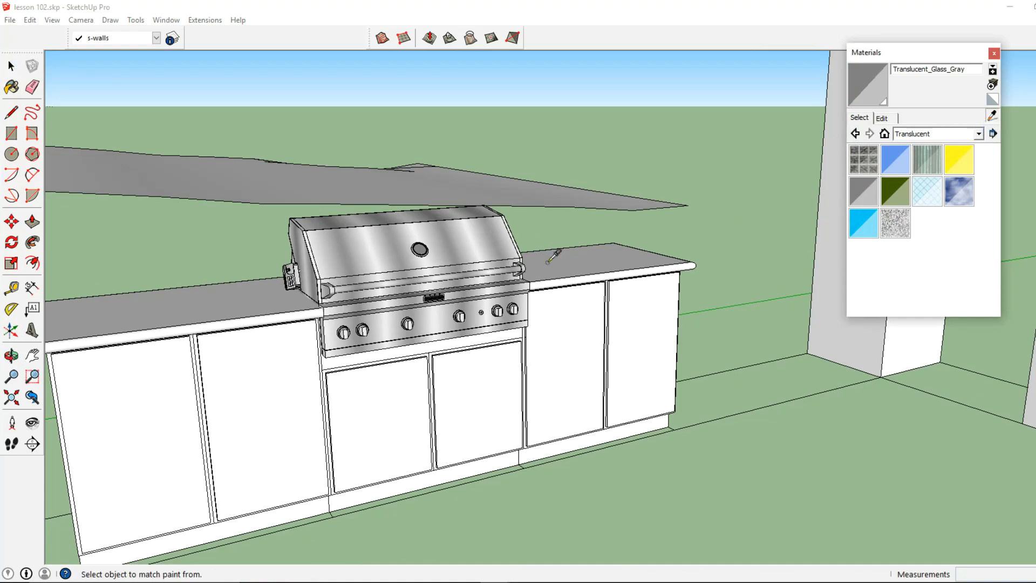
click(461, 259)
click(884, 119)
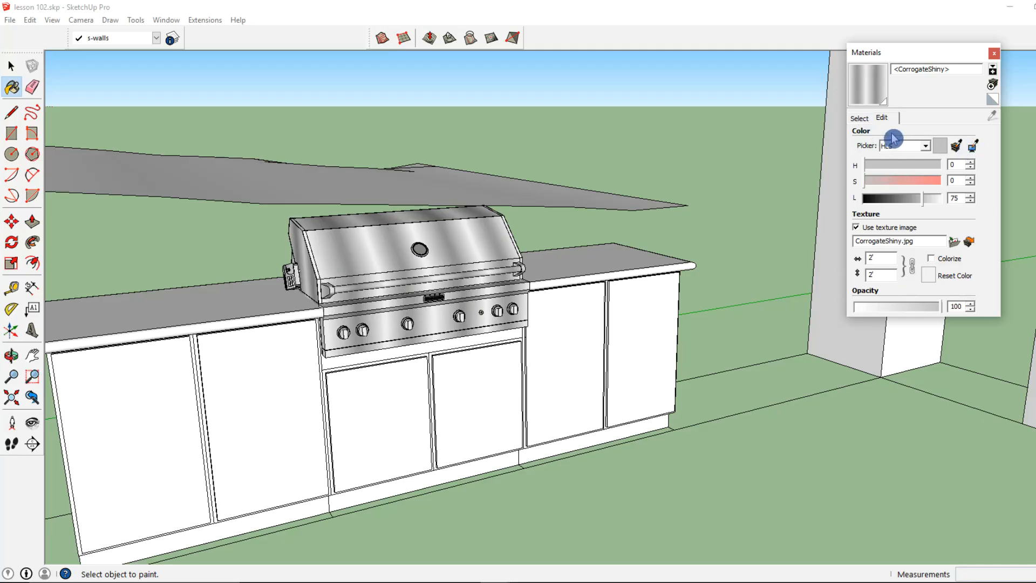
click(861, 118)
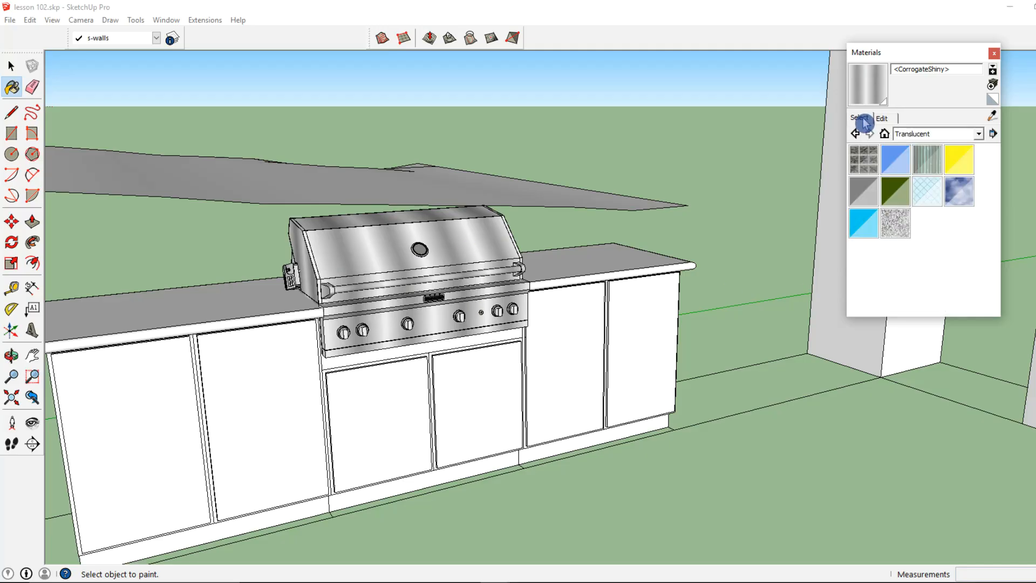
click(994, 119)
shift+middle_drag(498, 244, 468, 251)
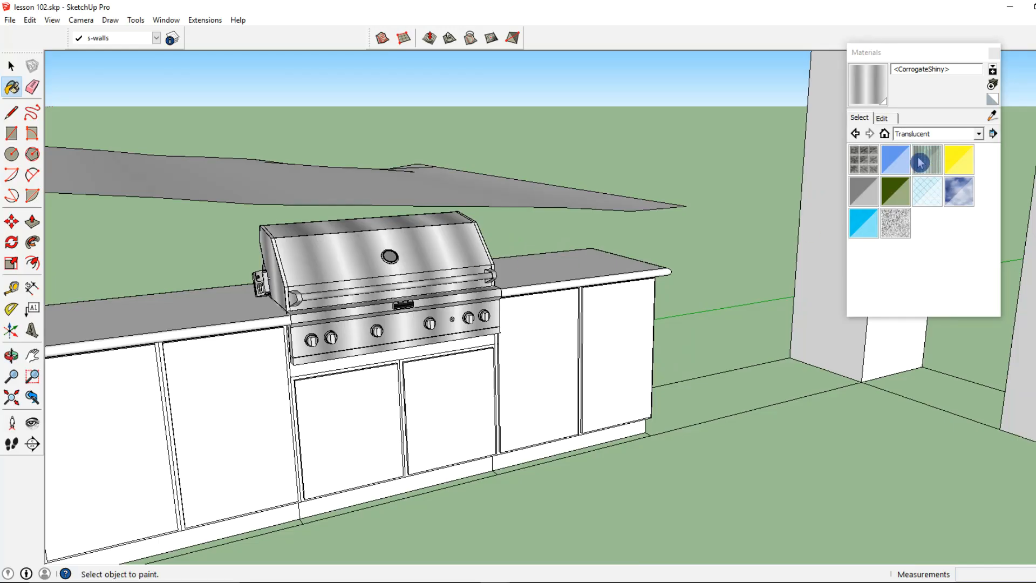
click(883, 119)
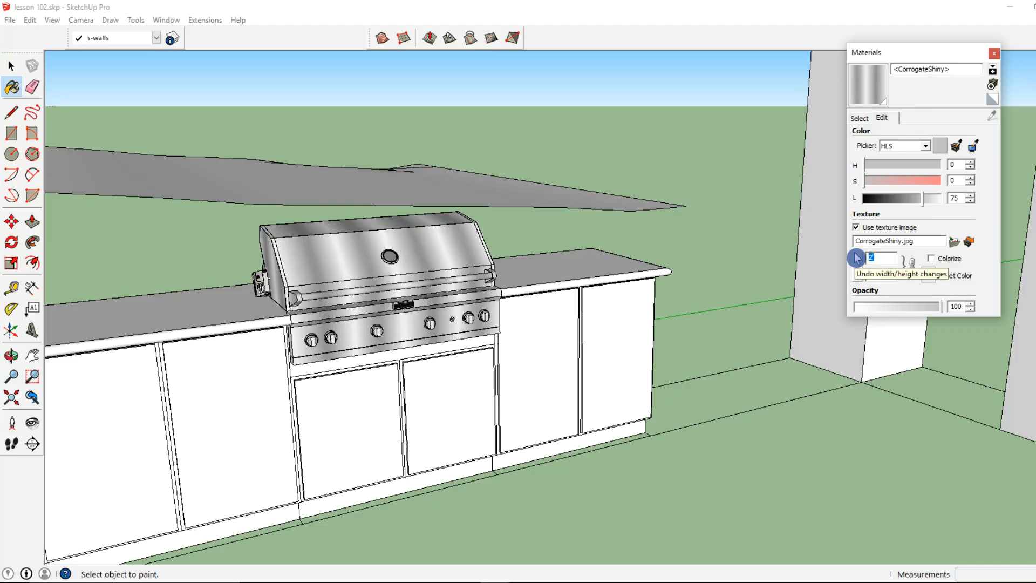
text(6)
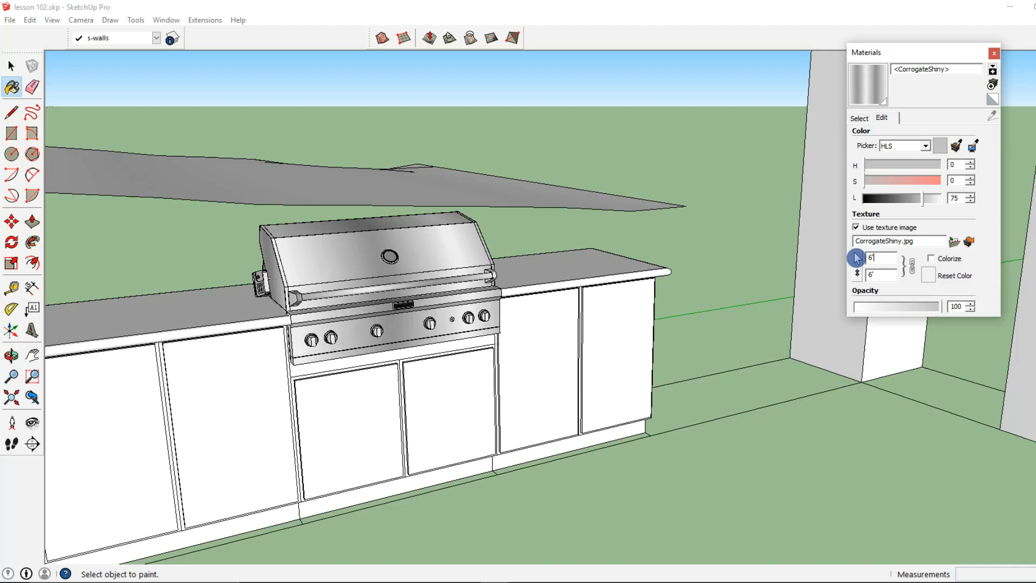
click(11, 66)
Unhide all hidden objects around the house and pavilion
middle_drag(321, 266, 290, 267)
middle_drag(401, 283, 458, 306)
scroll(458, 301, down, 10)
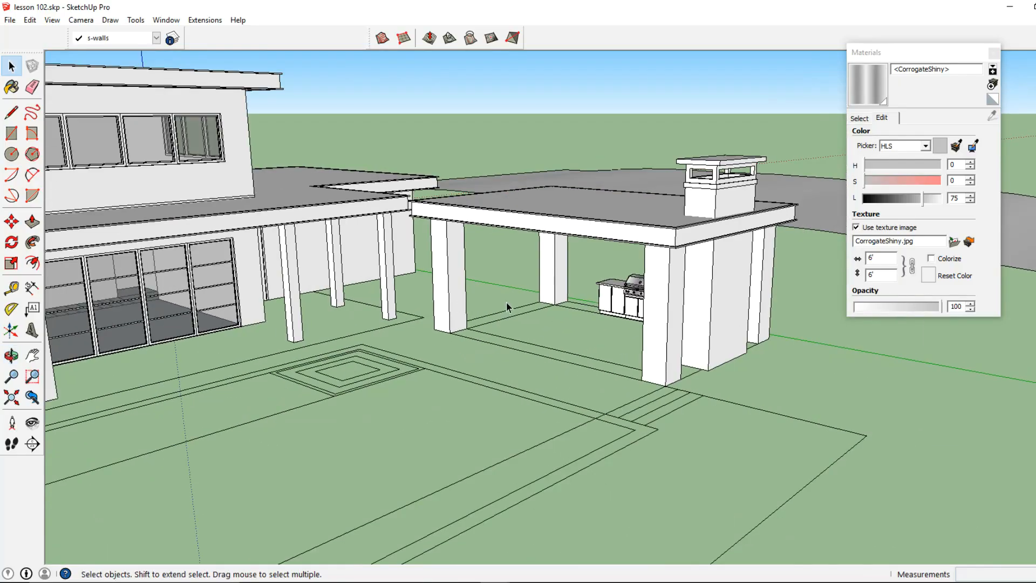
scroll(561, 307, down, 3)
middle_drag(561, 307, 505, 296)
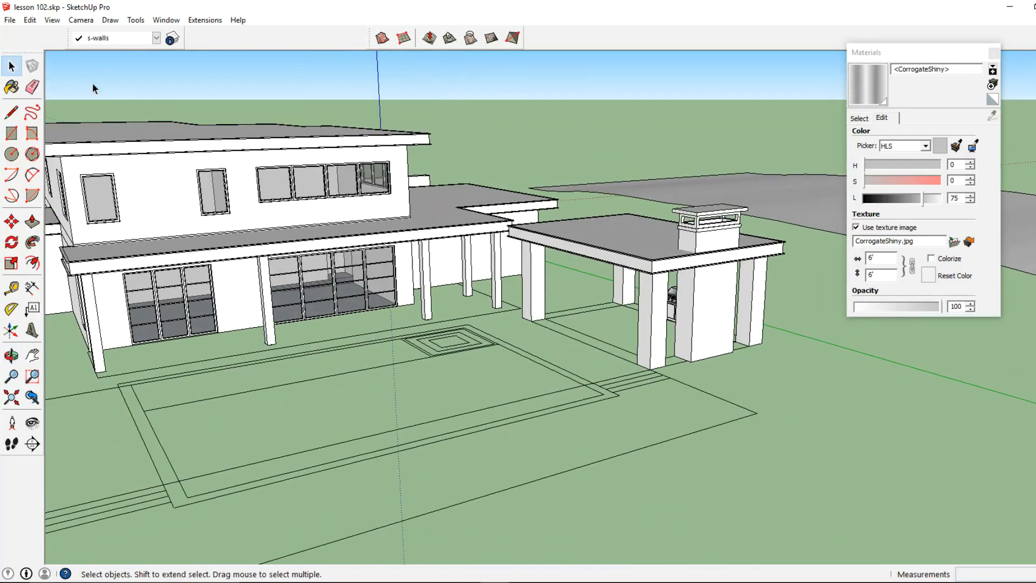
click(31, 22)
mouse_move(81, 195)
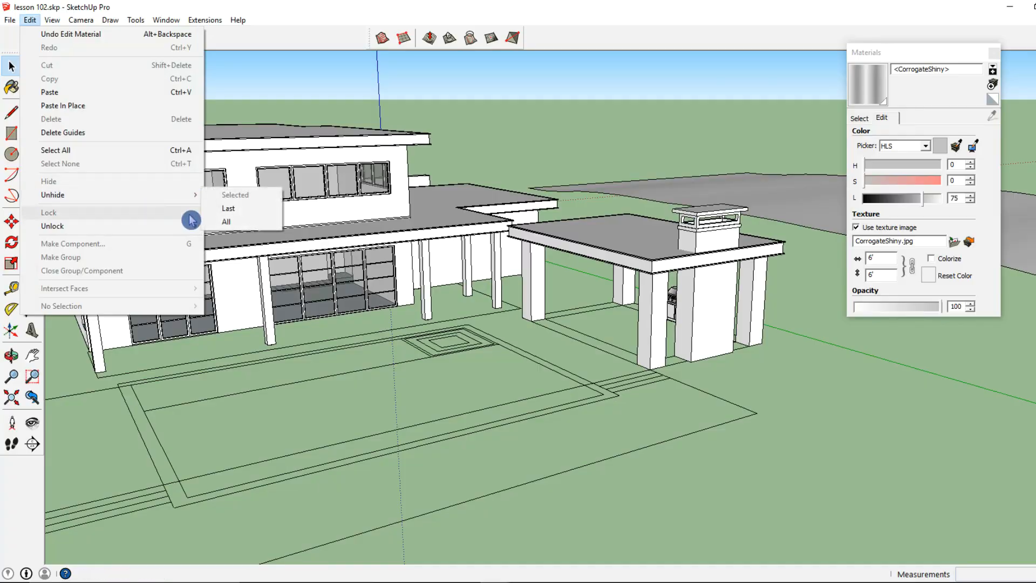
click(226, 223)
middle_drag(408, 269, 593, 270)
scroll(696, 262, up, 4)
scroll(594, 270, down, 5)
scroll(648, 287, up, 5)
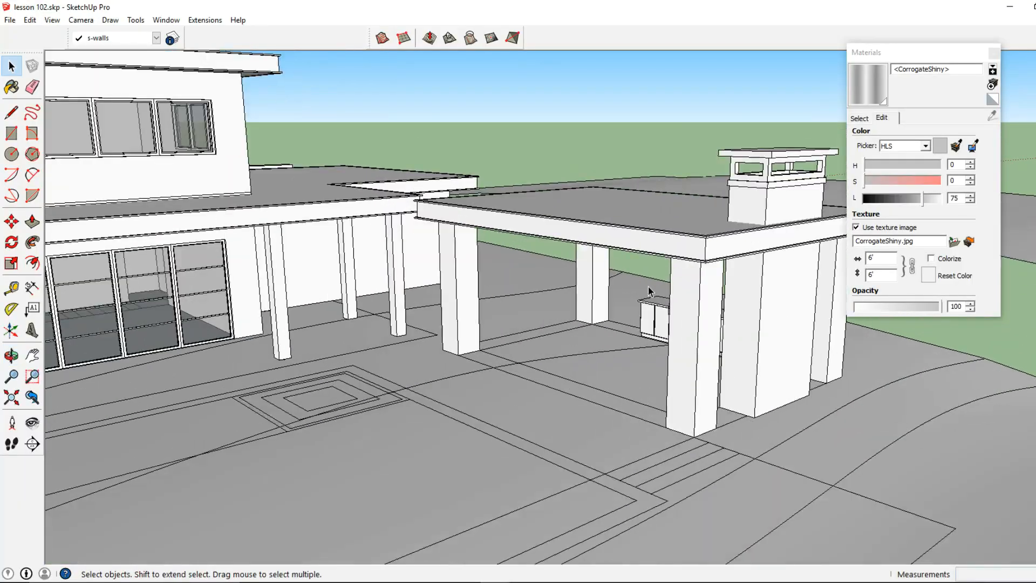
Turn on the display of hidden geometry for the site around the house and pavilion
scroll(538, 282, down, 5)
middle_drag(583, 294, 487, 322)
scroll(495, 335, up, 3)
middle_drag(163, 303, 142, 129)
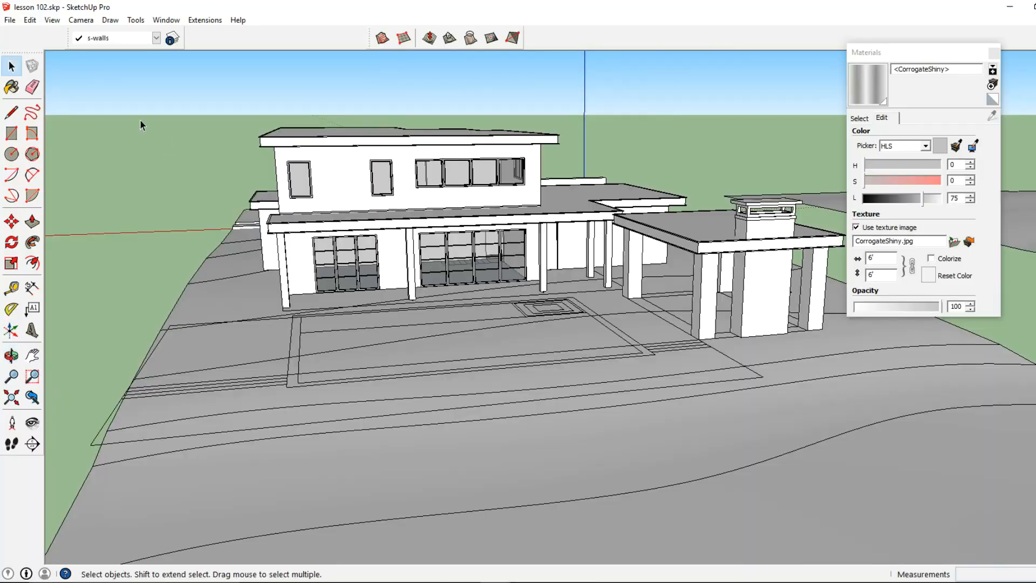
click(51, 20)
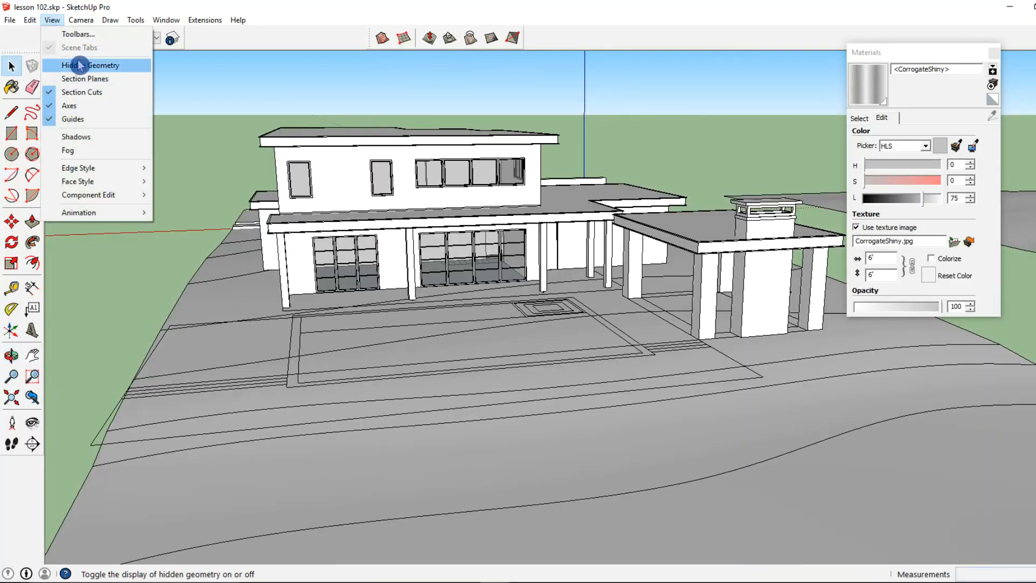
click(80, 66)
Unhide the slab group containing the pool, terrace and steps behind the house, and clear the selection
double_click(710, 411)
click(710, 410)
right_click(710, 410)
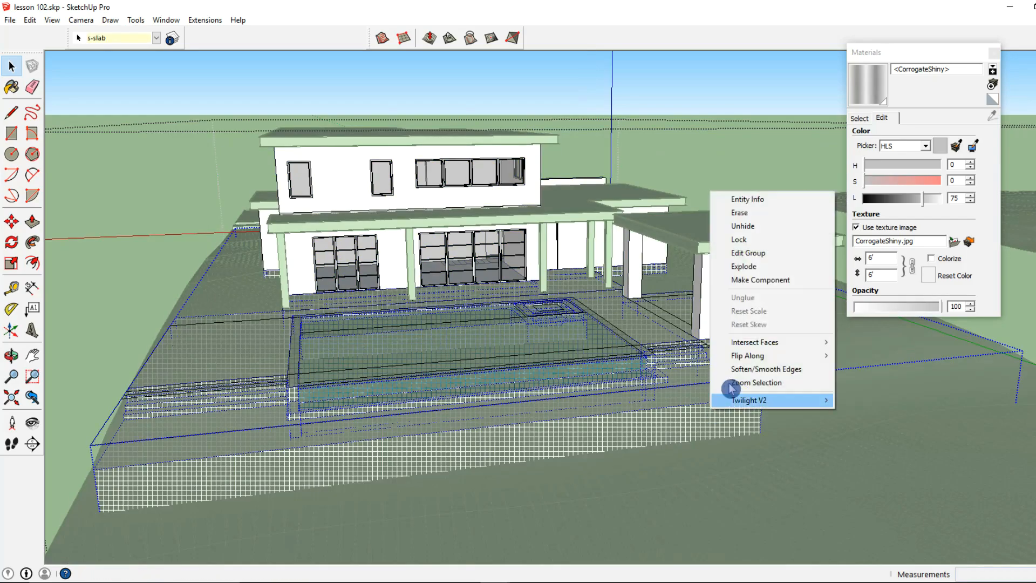
click(748, 227)
click(12, 66)
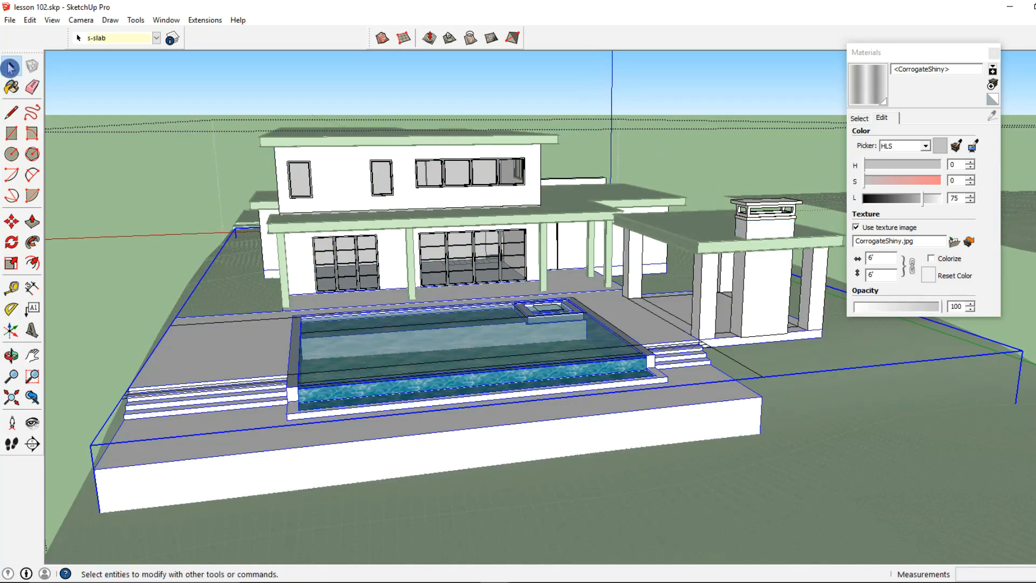
click(156, 157)
Examine the model from the pool terrace around to the garage, driveway and street front of the house
scroll(544, 328, down, 3)
shift+middle_drag(593, 328, 491, 339)
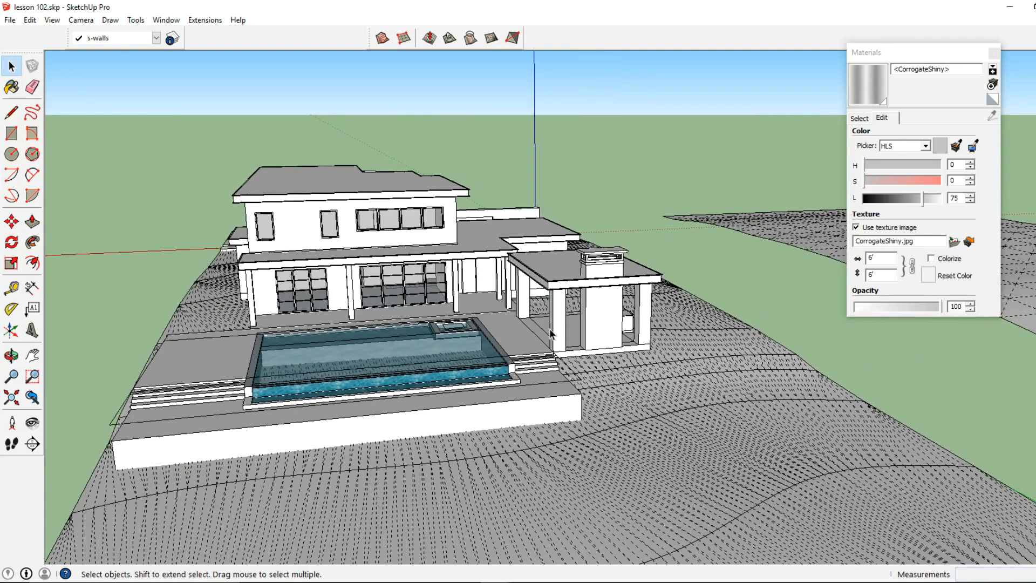
middle_drag(563, 331, 127, 395)
middle_drag(498, 325, 226, 421)
mouse_move(820, 372)
middle_down()
mouse_move(649, 391)
mouse_move(554, 432)
mouse_move(522, 416)
mouse_move(578, 349)
middle_up()
scroll(554, 432, up, 5)
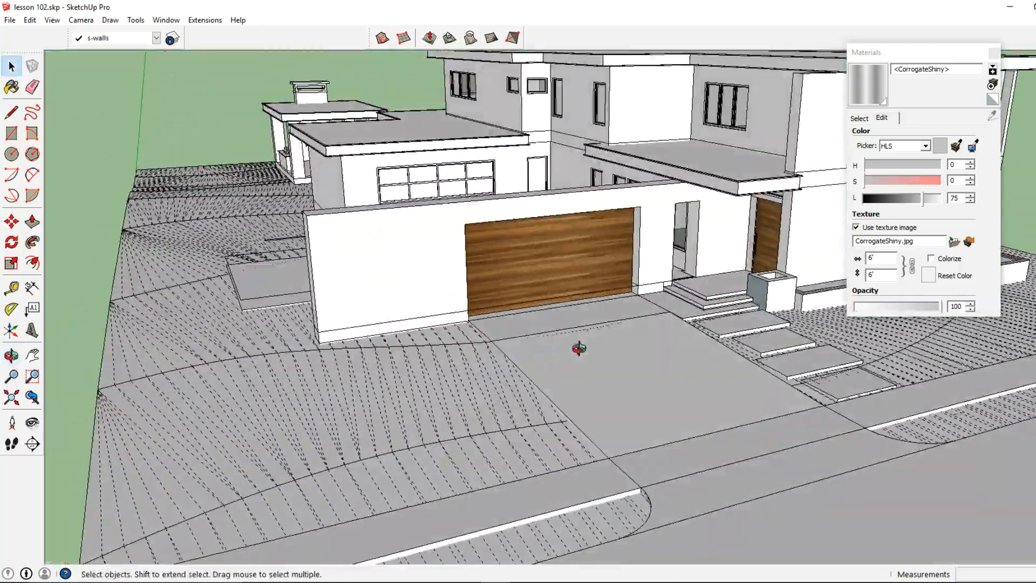
middle_drag(510, 432, 480, 388)
scroll(481, 389, down, 4)
middle_drag(556, 385, 495, 347)
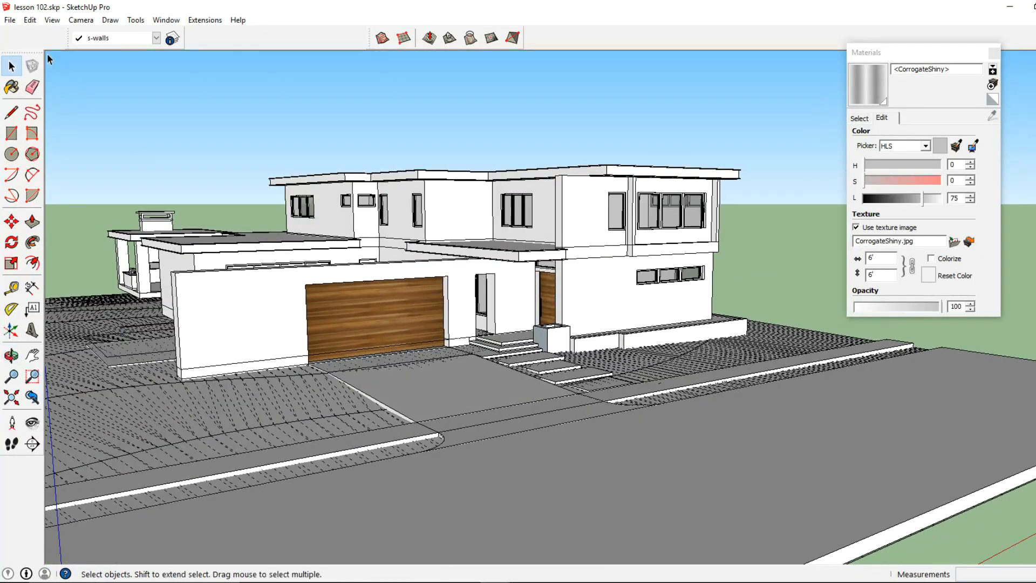